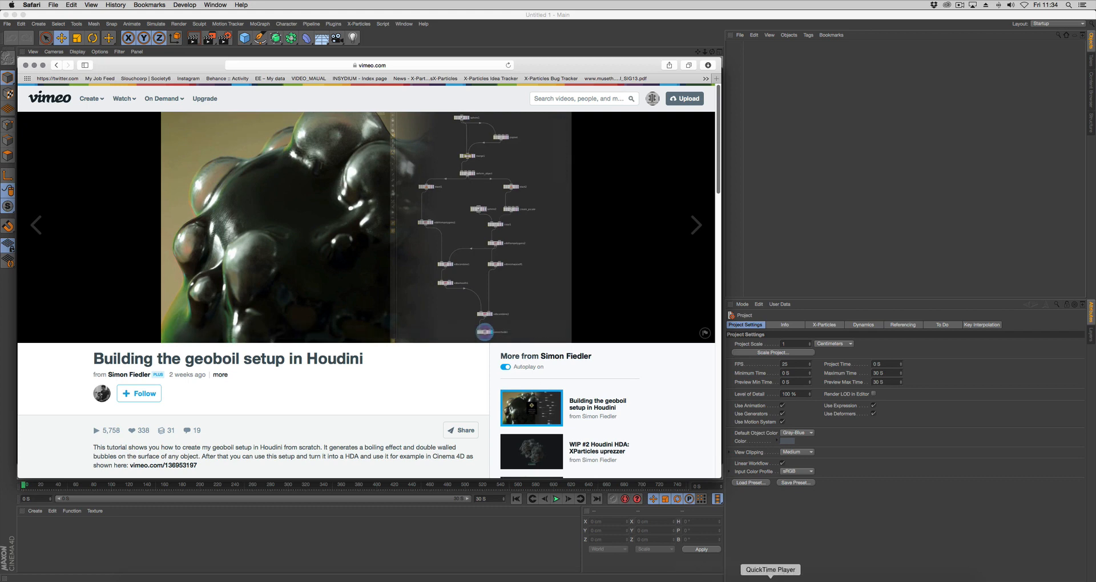
Switch to QuickTime Player, play the GEO_BOIL (Converted).mov clip, and return to Cinema 4D
{"action": "left_click", "coordinate": [771, 579]}
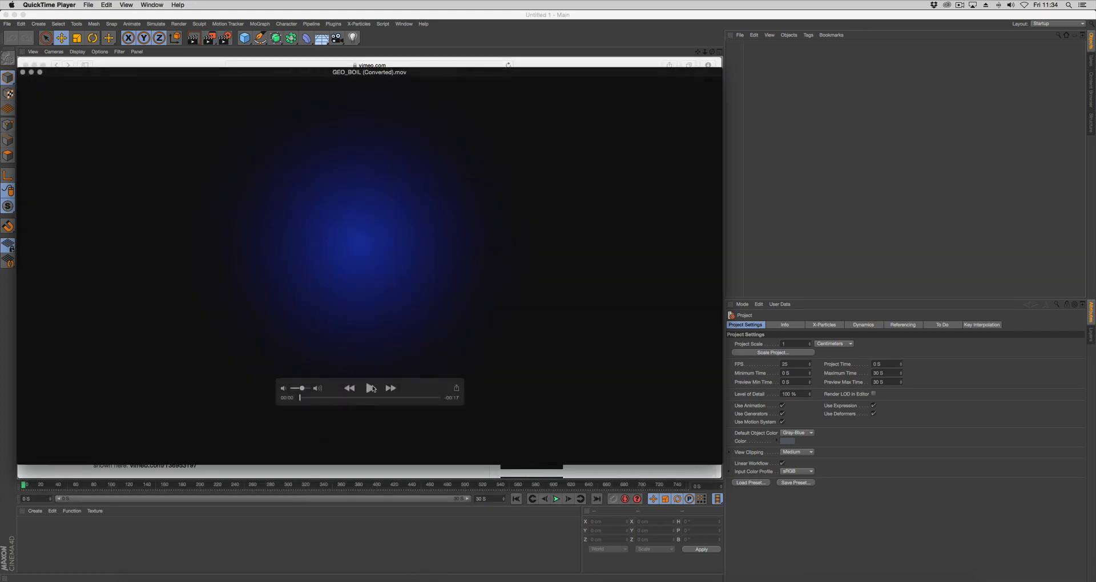
{"action": "left_click", "coordinate": [371, 389]}
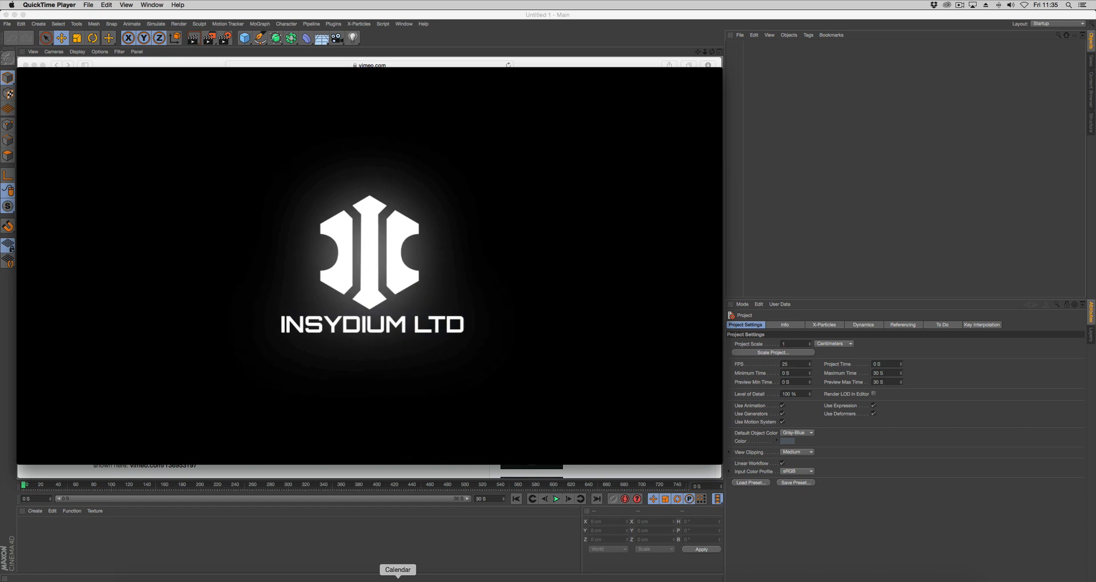
{"action": "left_click", "coordinate": [423, 532]}
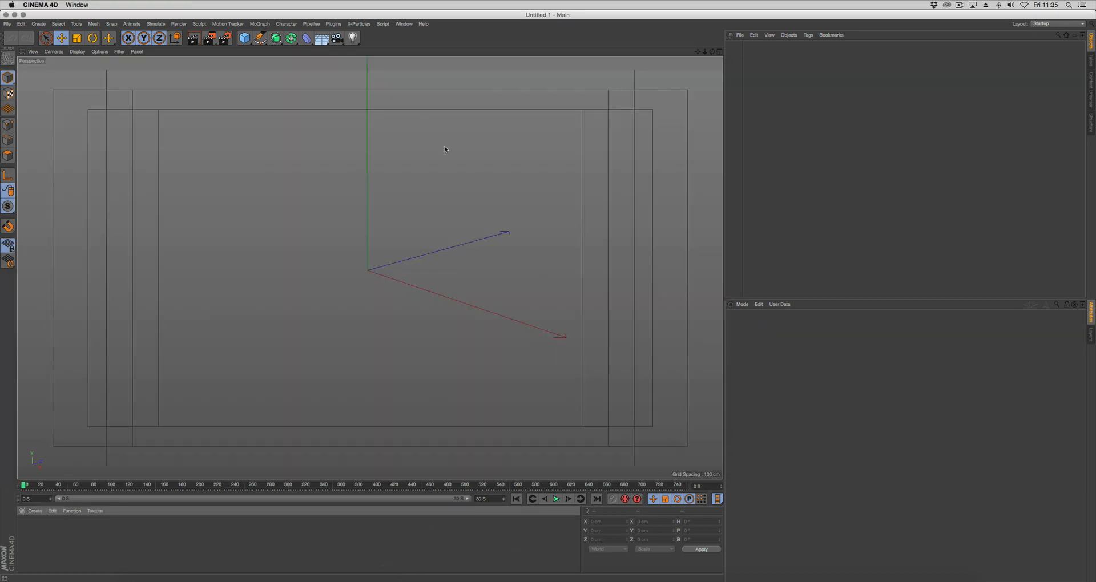
Add an X-Particles xpSystem to the empty scene and widen the object name column
{"action": "left_click", "coordinate": [359, 24]}
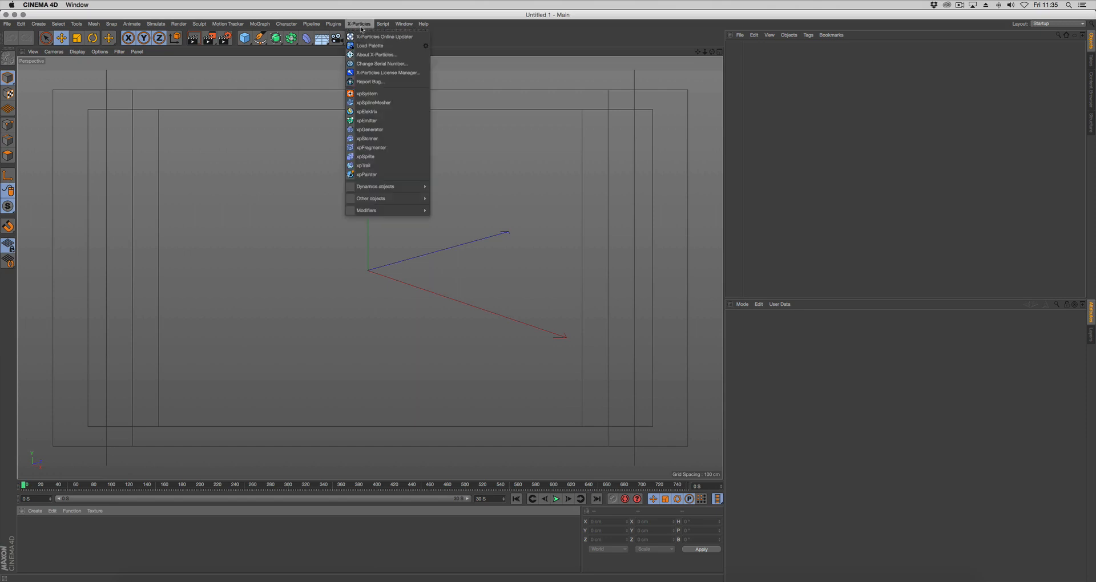
{"action": "left_click", "coordinate": [370, 95]}
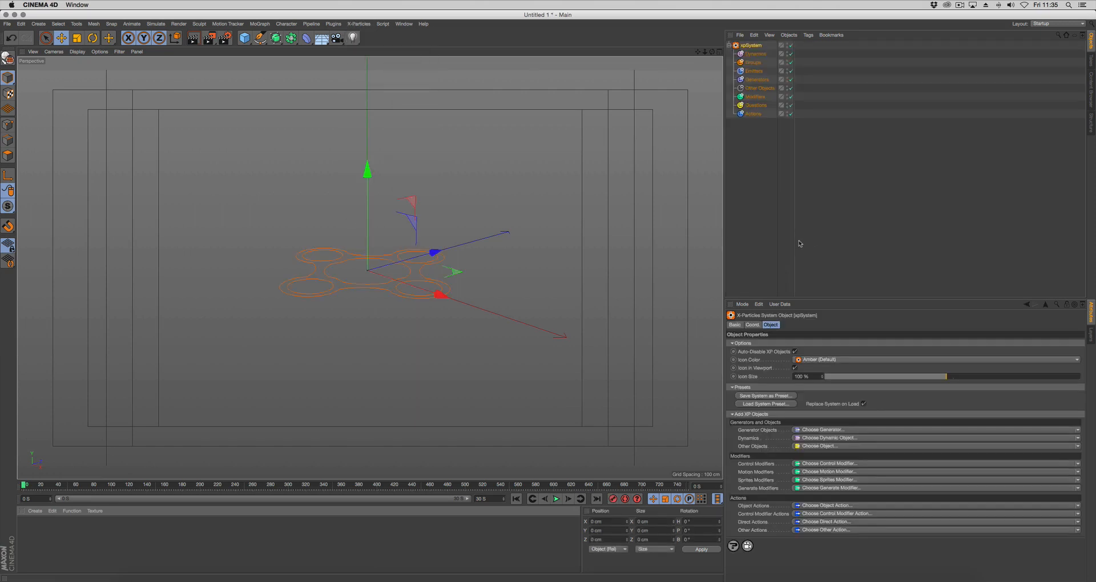
{"action": "left_click_drag", "start_coordinate": [795, 242], "coordinate": [836, 238]}
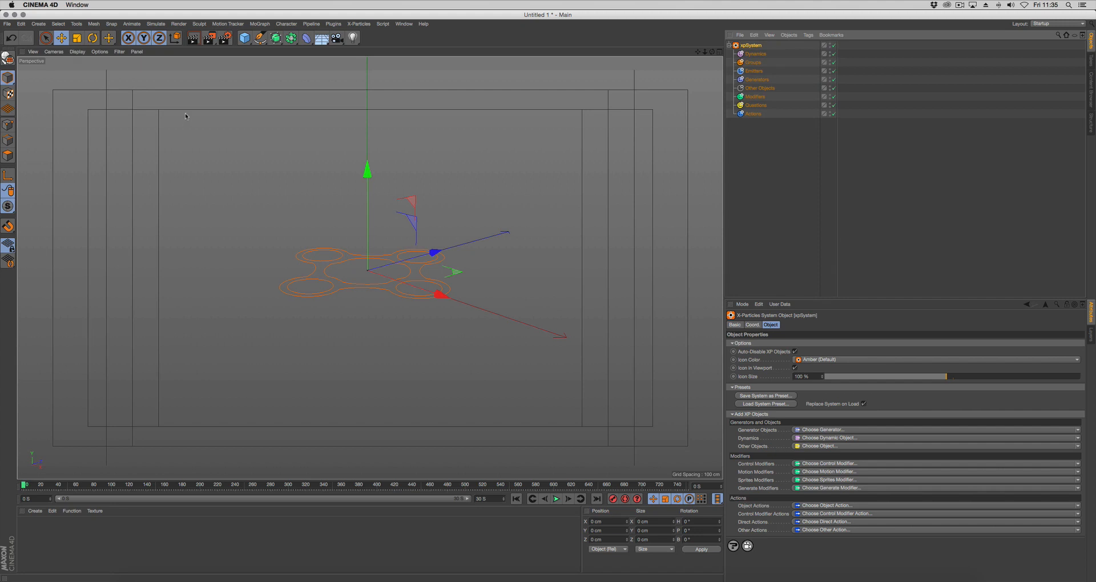
Add a sphere primitive and set it to the Icosahedron type with 70 segments
{"action": "left_click", "coordinate": [244, 37]}
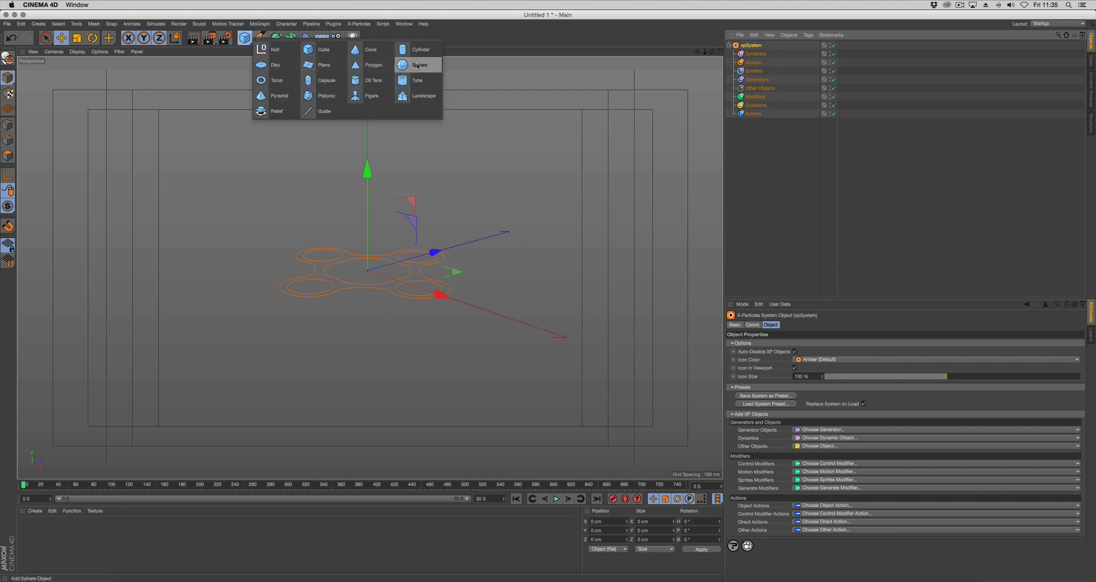
{"action": "left_click", "coordinate": [418, 66]}
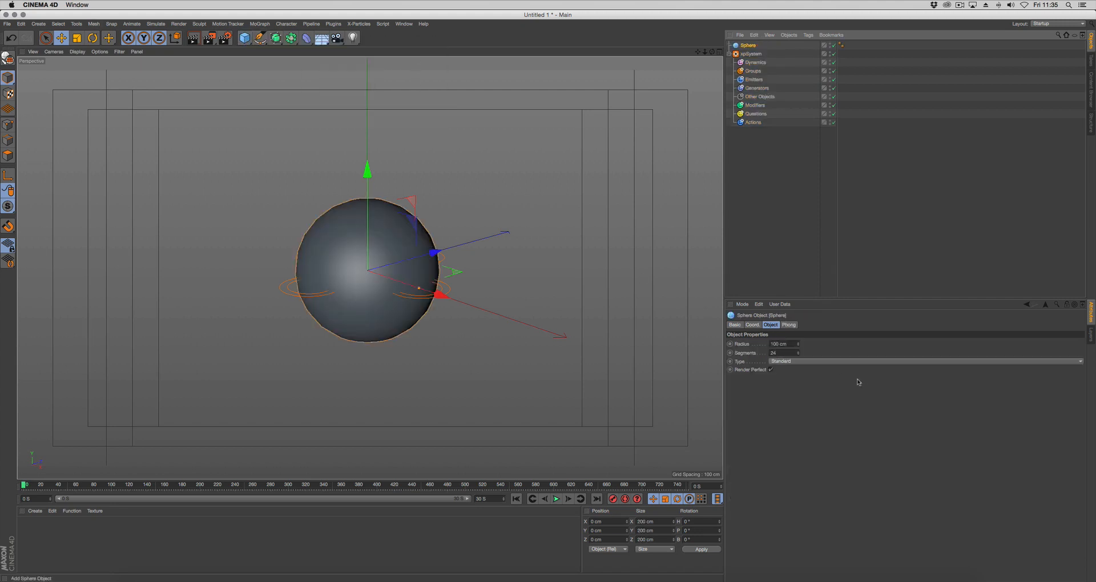
{"action": "left_click", "coordinate": [786, 363]}
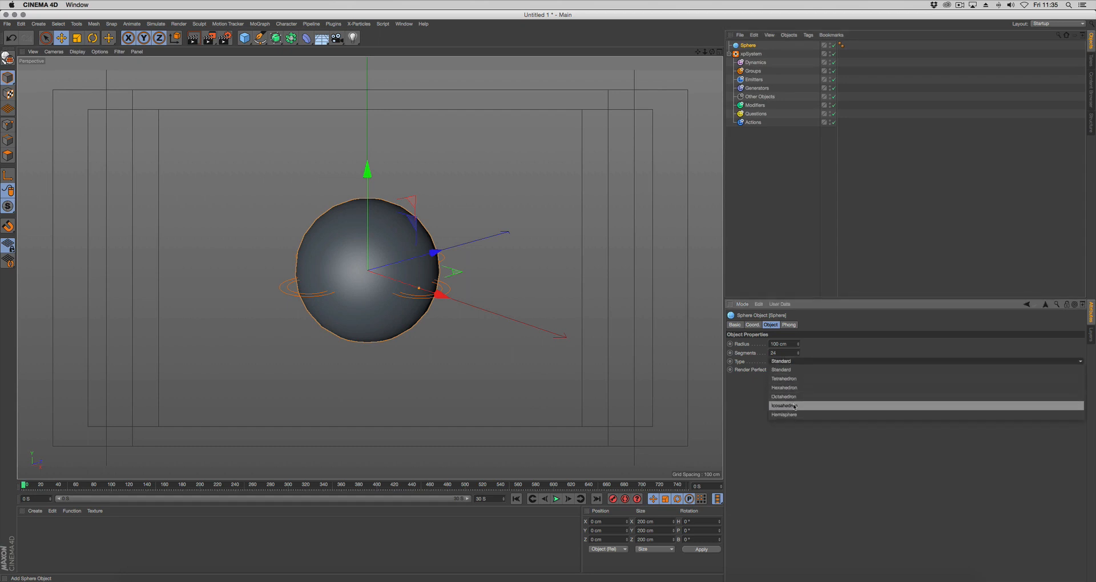
{"action": "left_click", "coordinate": [795, 406]}
{"action": "left_click_drag", "start_coordinate": [775, 354], "coordinate": [761, 356]}
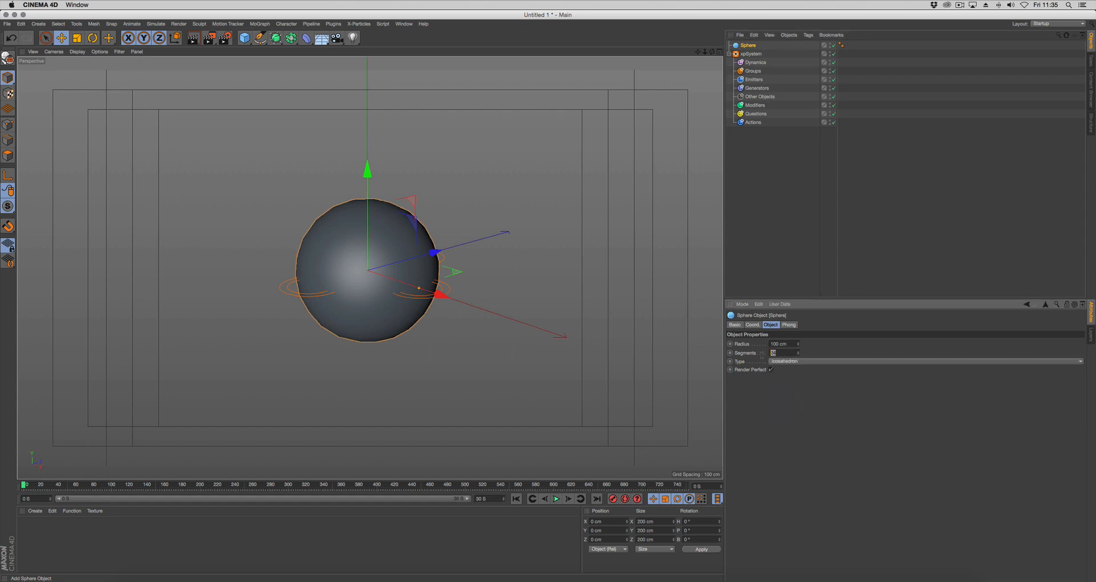
{"action": "type", "text": "70"}
{"action": "key", "text": "Return"}
{"action": "left_click_drag", "start_coordinate": [415, 358], "coordinate": [442, 354], "text": "alt"}
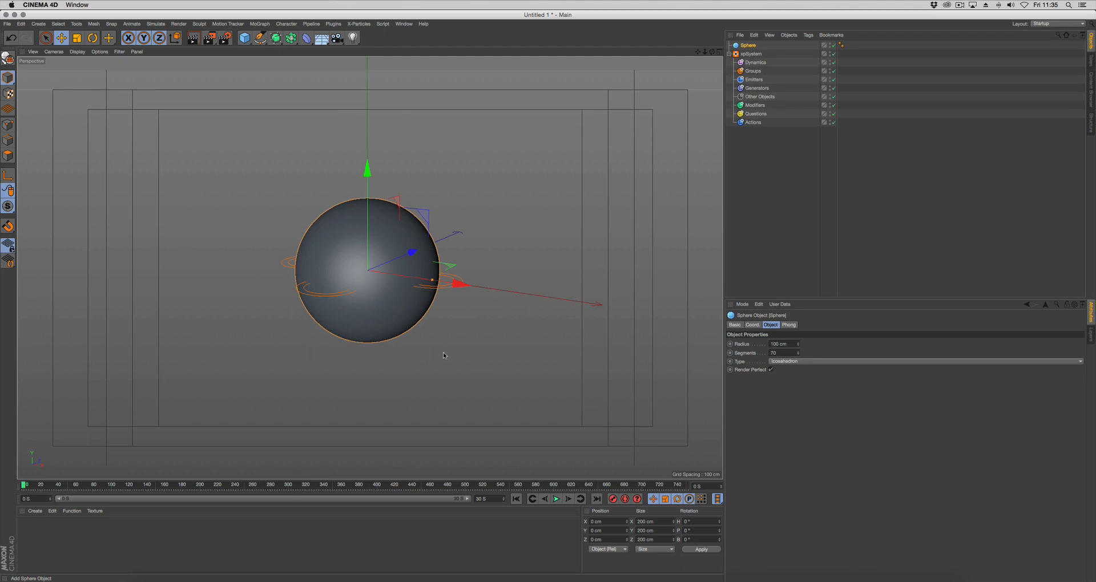
Set the viewport shading to Quick Shading (Lines) and deselect the sphere to view its triangle mesh
{"action": "left_click", "coordinate": [98, 52]}
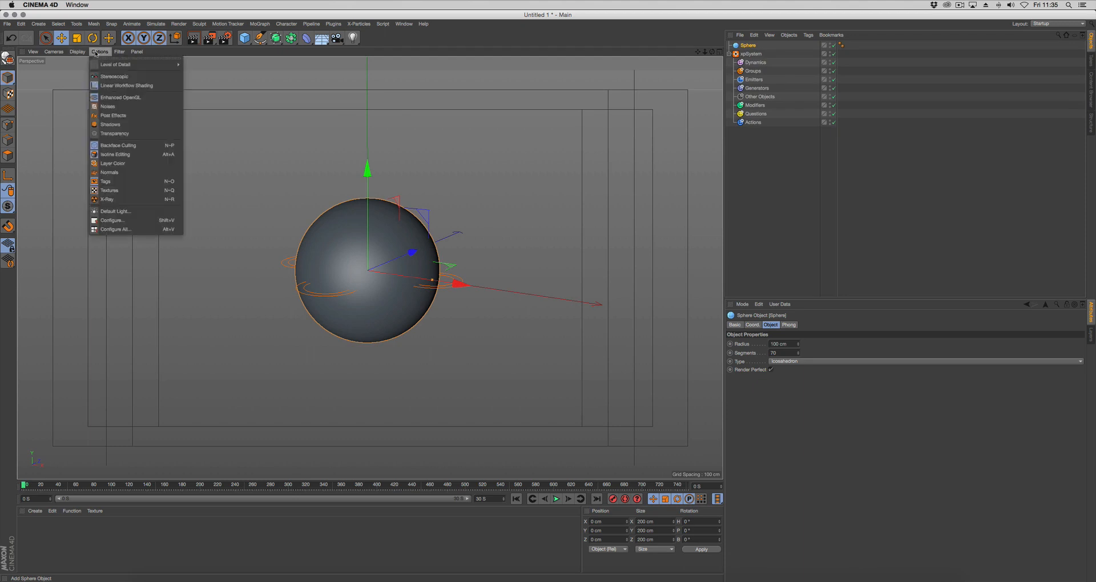
{"action": "mouse_move", "coordinate": [80, 52]}
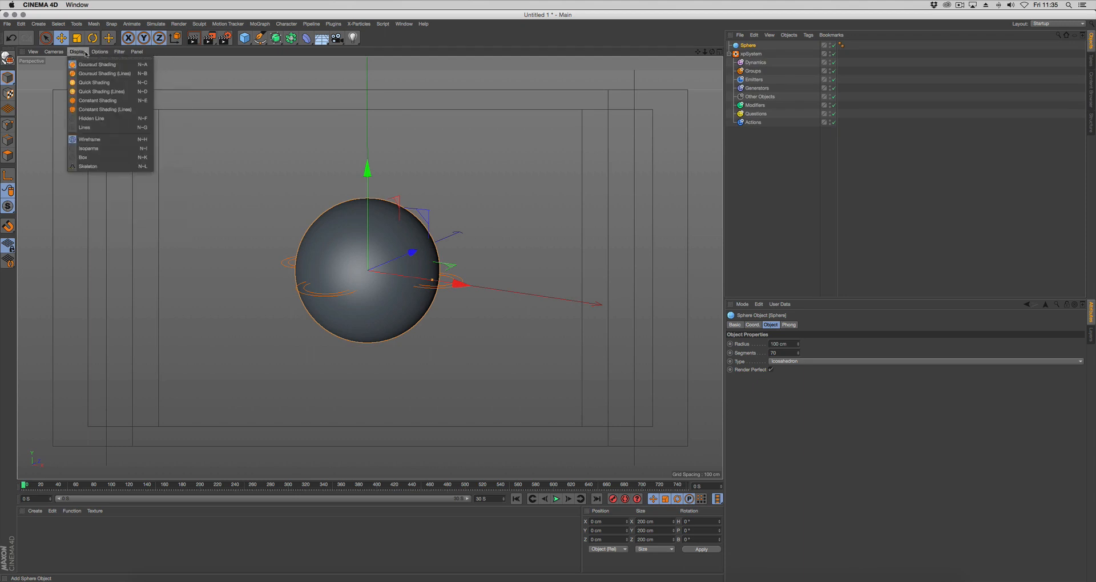
{"action": "left_click", "coordinate": [98, 93]}
{"action": "left_click", "coordinate": [759, 185]}
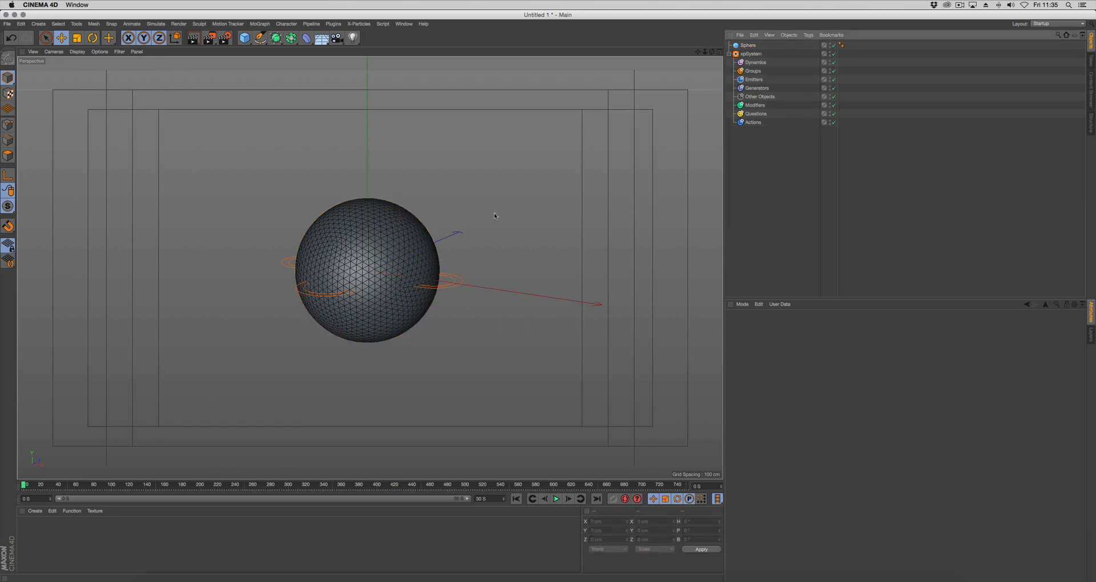
{"action": "left_click_drag", "start_coordinate": [494, 216], "coordinate": [508, 215], "text": "alt"}
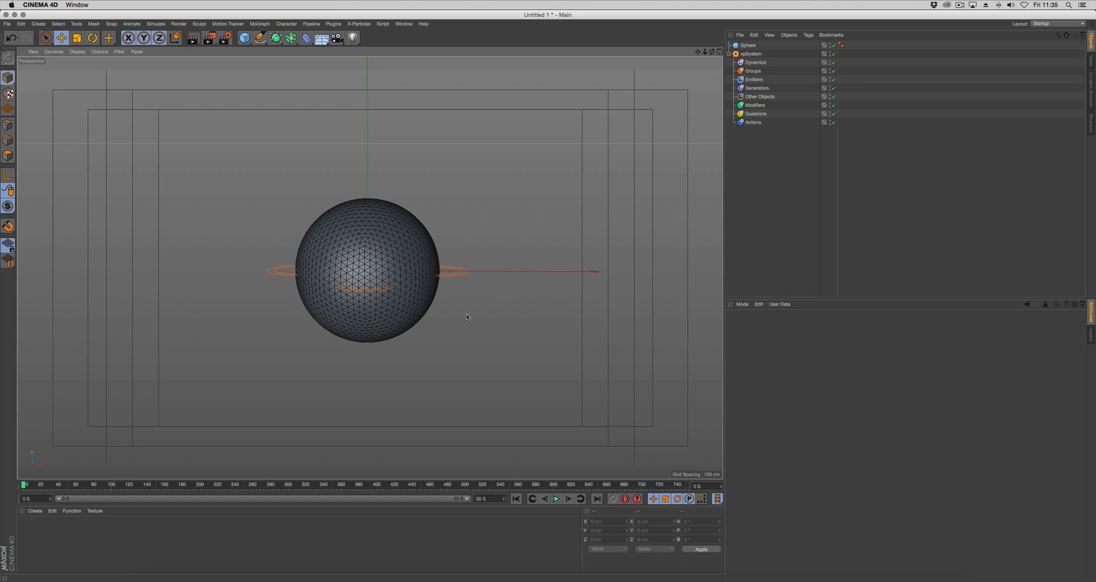
{"action": "scroll", "coordinate": [467, 318], "scroll_direction": "up", "scroll_amount": 5}
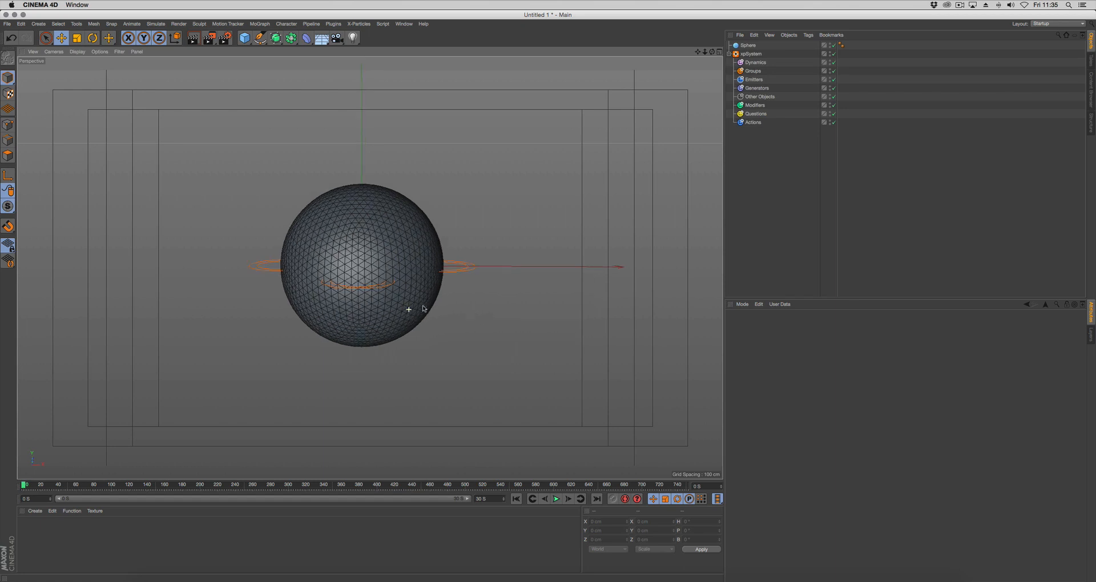
Add an xpEmitter to the Emitters group of the xpSystem and enlarge the area showing its settings
{"action": "left_click", "coordinate": [758, 83]}
{"action": "left_click", "coordinate": [754, 361]}
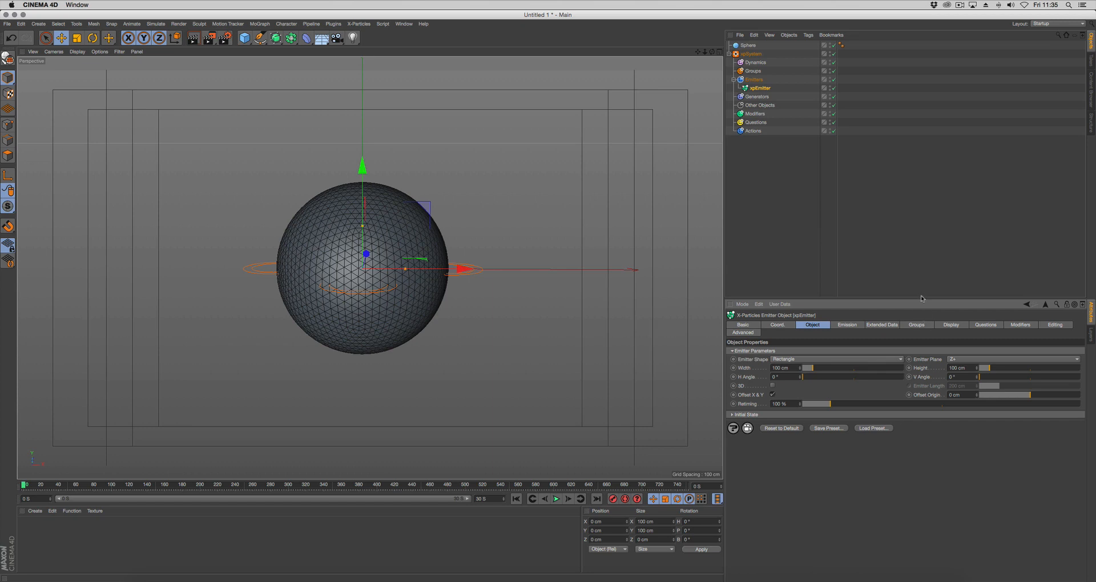
{"action": "left_click_drag", "start_coordinate": [919, 298], "coordinate": [924, 265]}
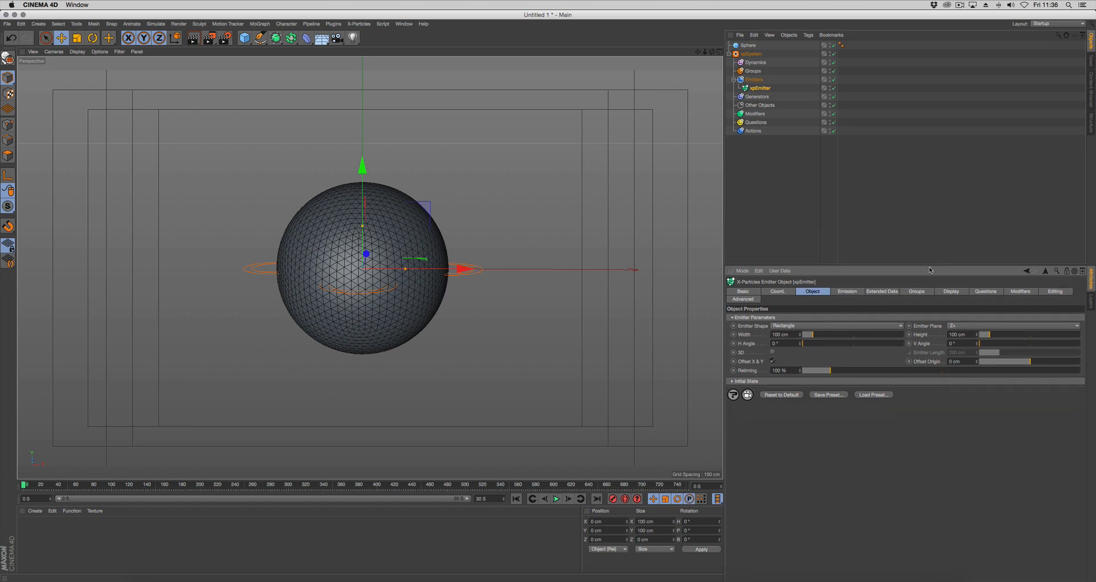
Set the emitter's particle editor display to Circle (Filled) with a white single colour
{"action": "left_click", "coordinate": [950, 293]}
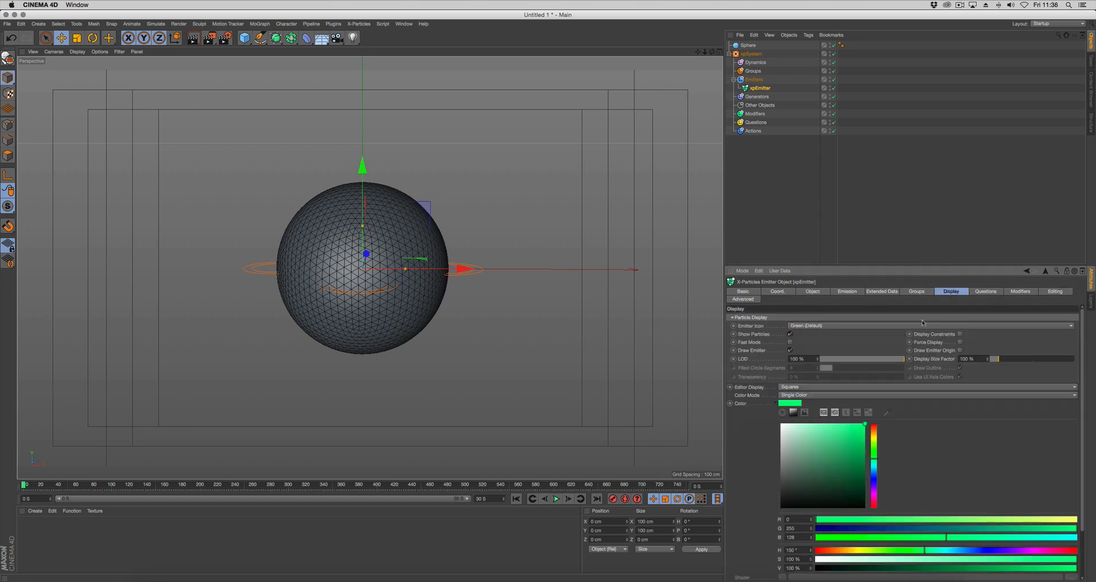
{"action": "left_click", "coordinate": [791, 388]}
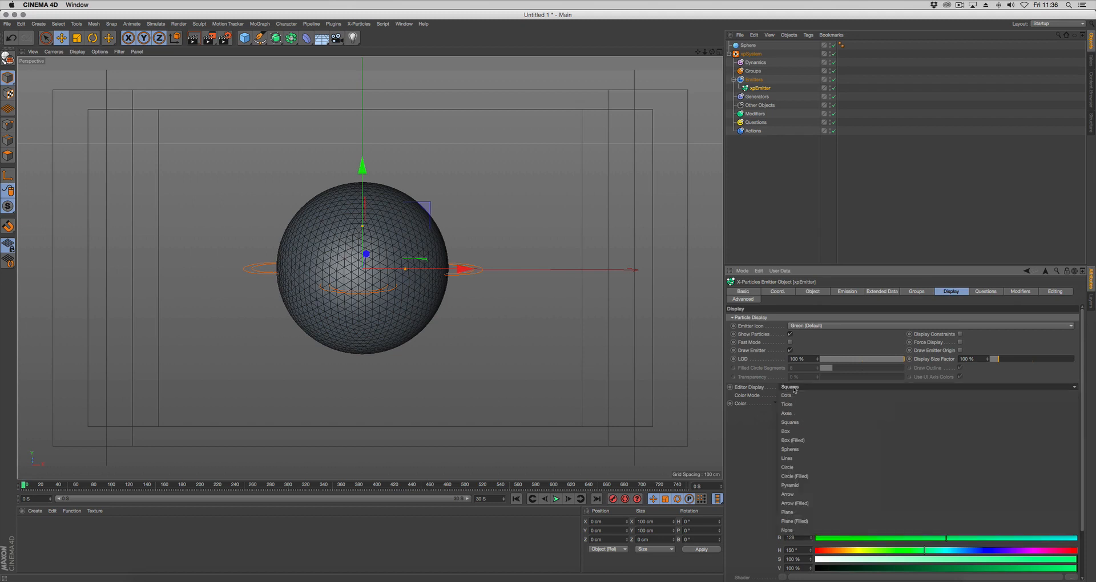
{"action": "left_click", "coordinate": [800, 473]}
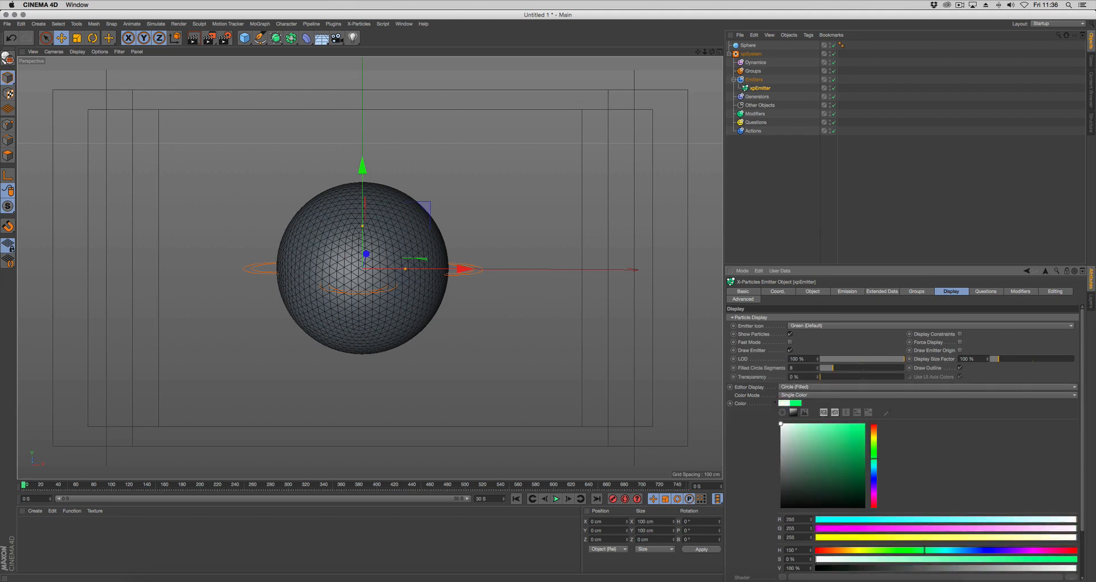
{"action": "left_click", "coordinate": [776, 403]}
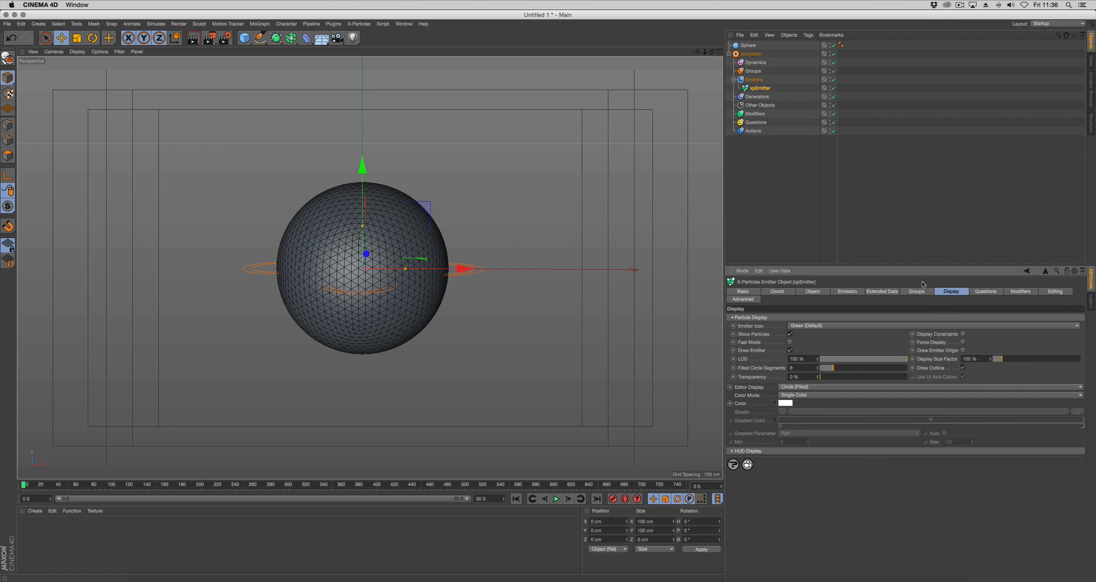
Set the emitter's birthrate to 20 per second and its particle speed to 0 cm
{"action": "left_click", "coordinate": [853, 293]}
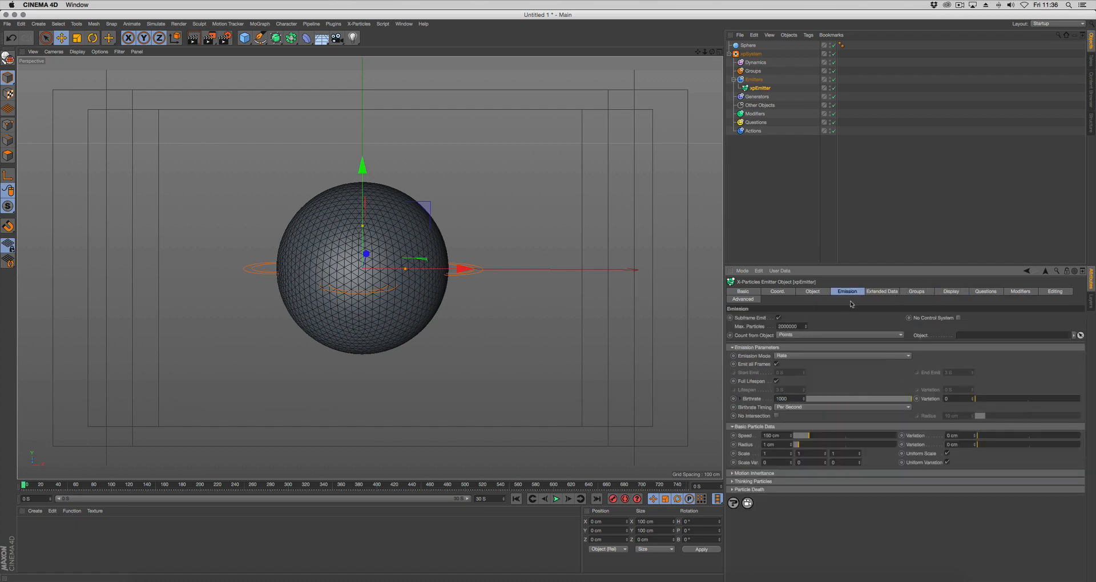
{"action": "double_click", "coordinate": [783, 399]}
{"action": "type", "text": "20"}
{"action": "key", "text": "Return"}
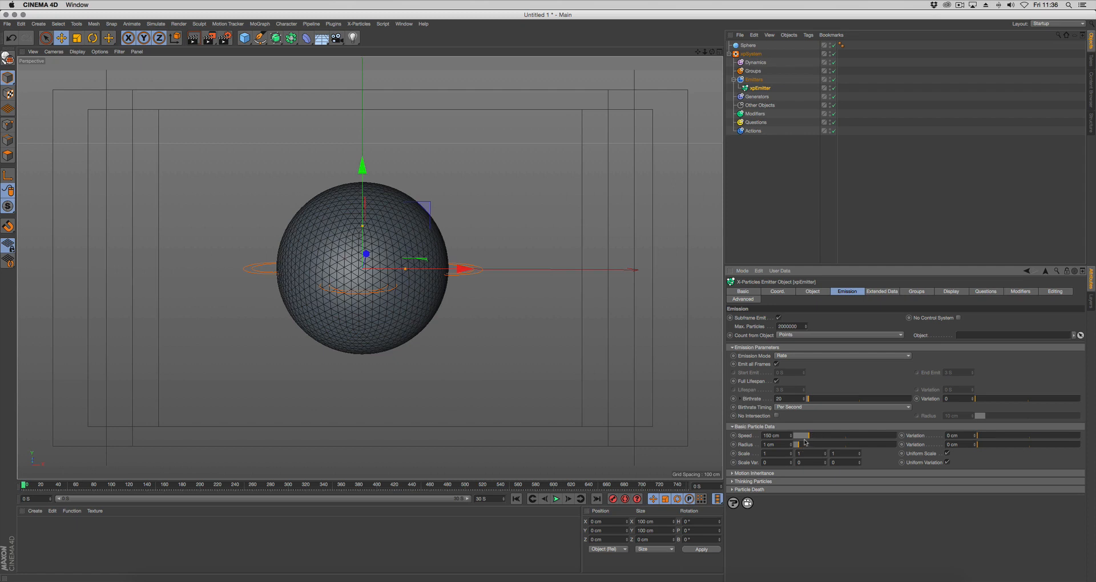
{"action": "left_click_drag", "start_coordinate": [808, 438], "coordinate": [785, 439]}
Disable Full Lifespan on the emitter and set the lifespan to 1 second with a 0.8-second variation
{"action": "left_click", "coordinate": [776, 382]}
{"action": "double_click", "coordinate": [783, 389]}
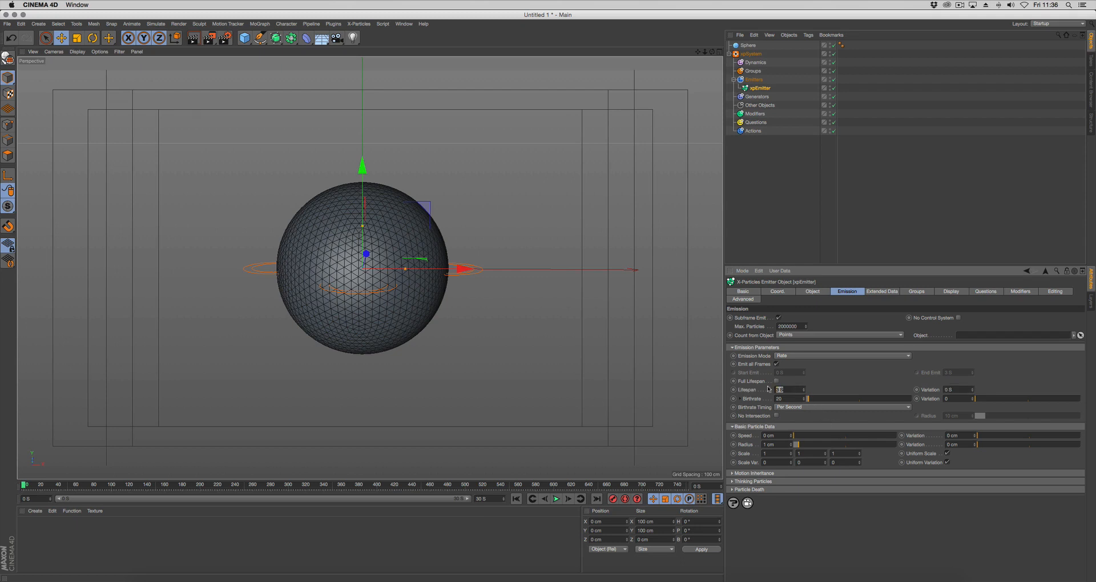
{"action": "type", "text": "1.5"}
{"action": "key", "text": "Tab"}
{"action": "type", "text": "."}
{"action": "key", "text": "Return"}
Set the emitter shape to Object with the Sphere as its source, emitting from Polygon Area
{"action": "left_click", "coordinate": [812, 292]}
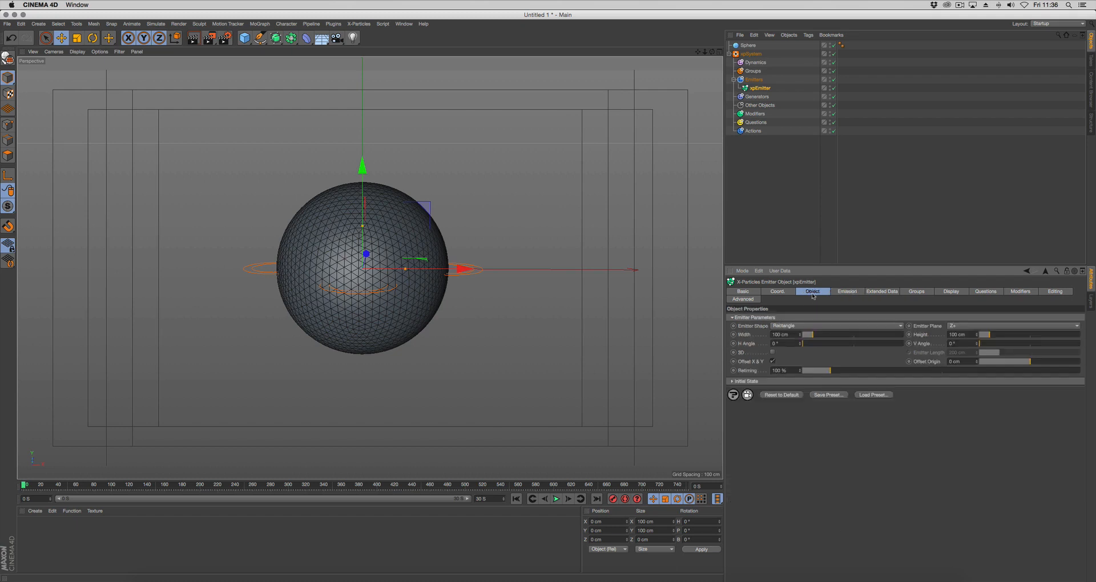
{"action": "left_click", "coordinate": [789, 327]}
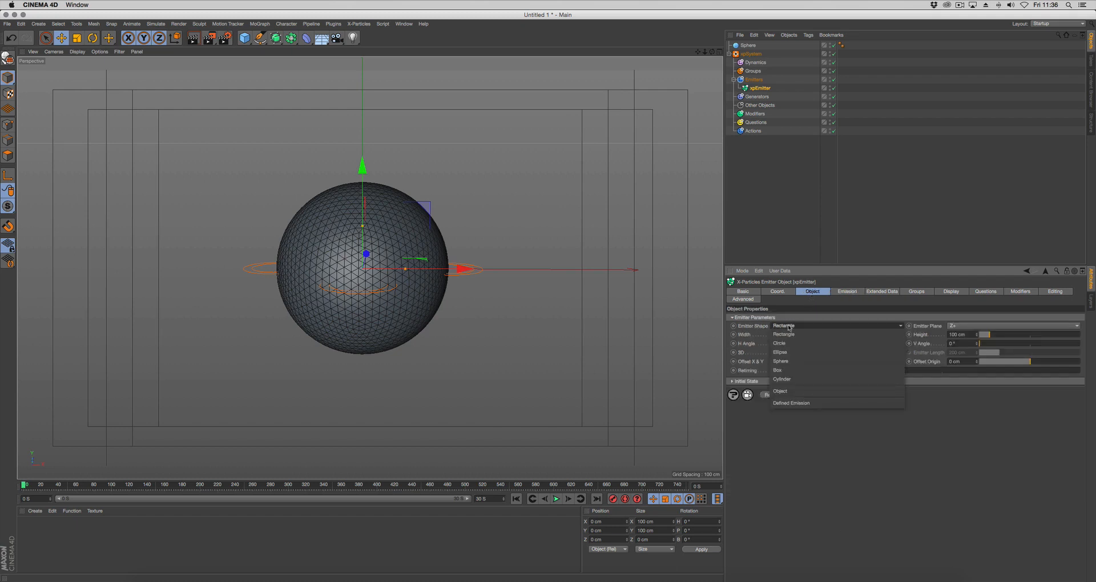
{"action": "left_click", "coordinate": [787, 390]}
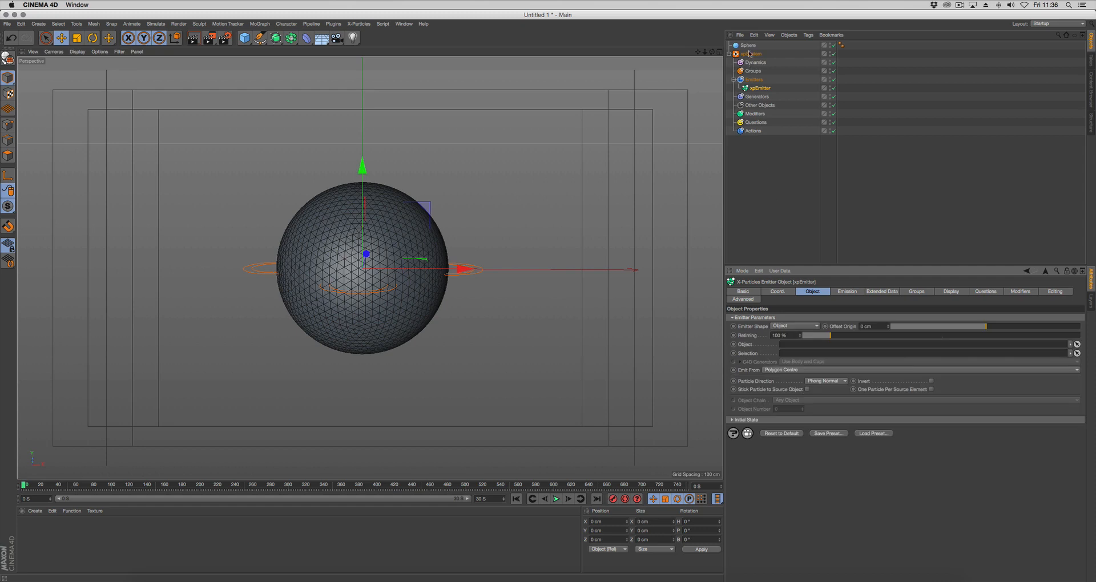
{"action": "left_click_drag", "start_coordinate": [750, 53], "coordinate": [806, 345]}
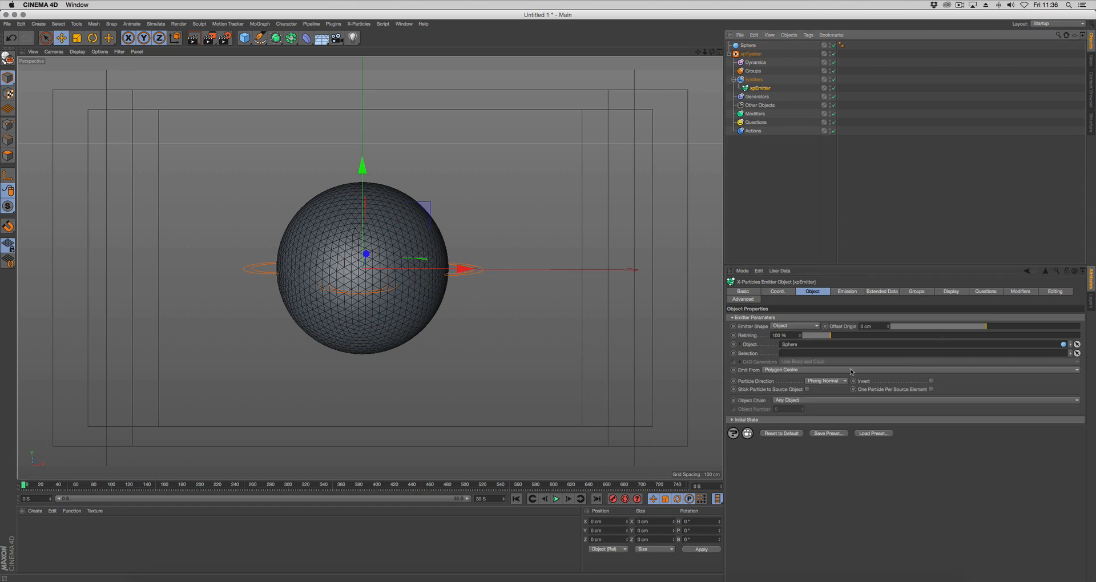
{"action": "left_click", "coordinate": [786, 371]}
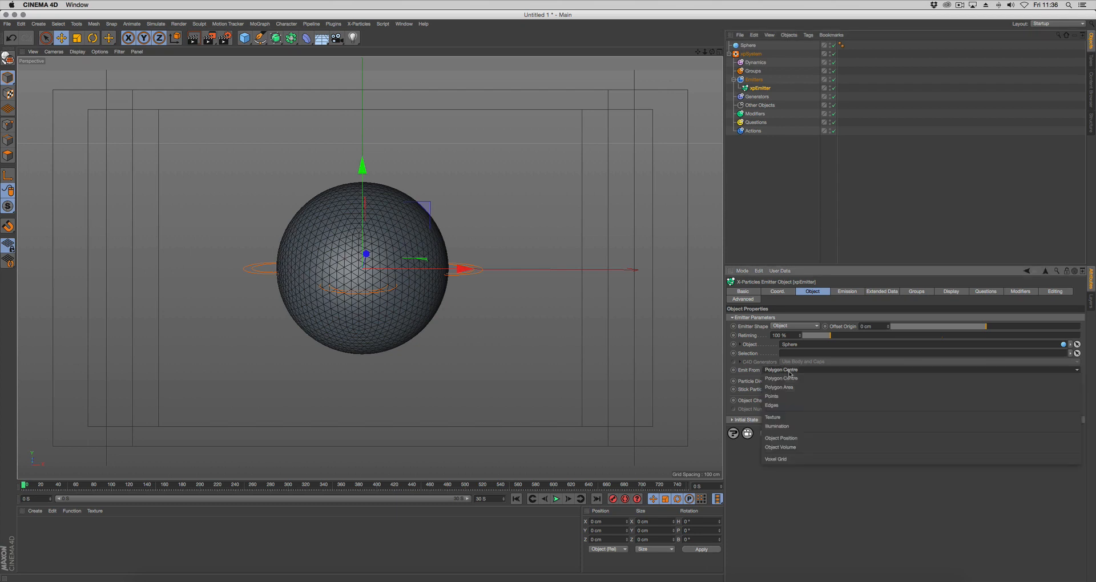
{"action": "left_click", "coordinate": [790, 388]}
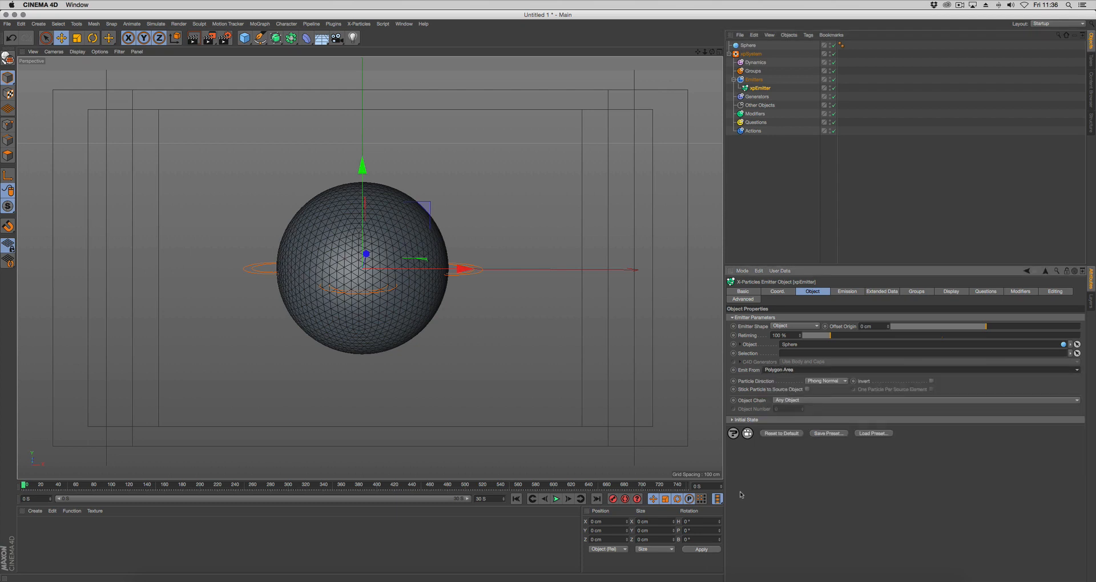
Play the simulation and stop it to check how particles appear across the sphere's surface
{"action": "left_click", "coordinate": [556, 499]}
{"action": "left_click", "coordinate": [555, 498]}
{"action": "left_click_drag", "start_coordinate": [455, 379], "coordinate": [445, 369], "text": "alt"}
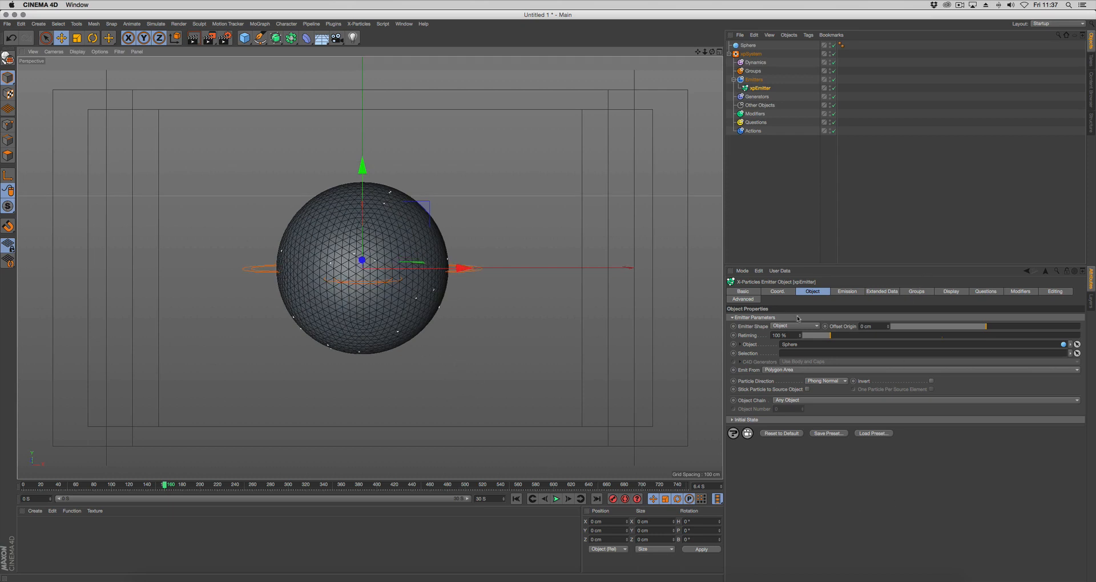
Set the variation of the emitter's particle radius to 1 cm
{"action": "left_click", "coordinate": [843, 292]}
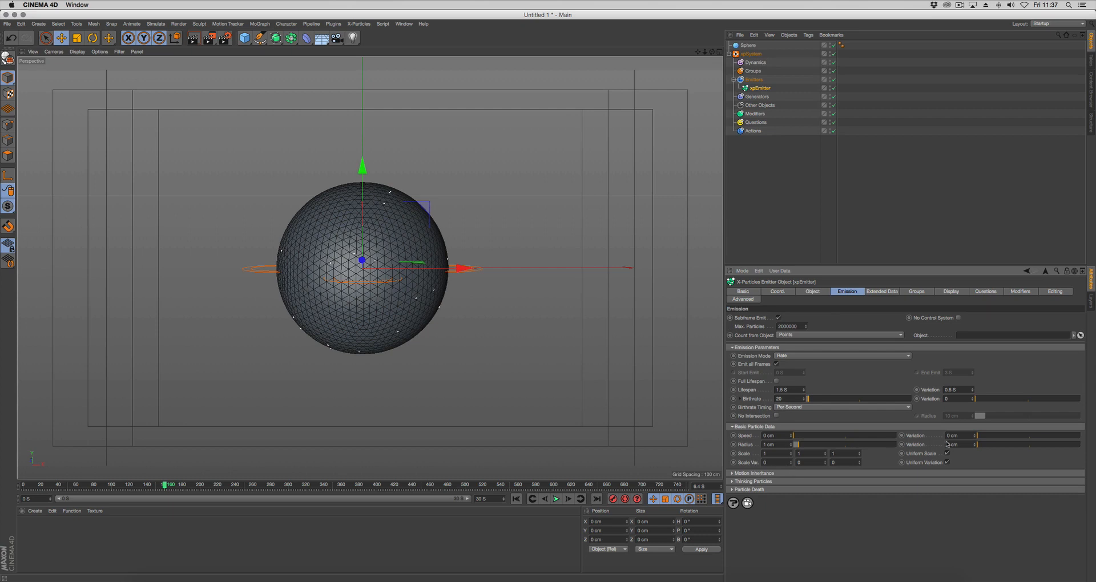
{"action": "left_click", "coordinate": [963, 444]}
{"action": "type", "text": "1"}
{"action": "key", "text": "Return"}
Replay the simulation from the first frame and inspect the varied particle sizes on the sphere up close
{"action": "left_click", "coordinate": [516, 499]}
{"action": "left_click", "coordinate": [556, 499]}
{"action": "scroll", "coordinate": [338, 323], "scroll_direction": "up", "scroll_amount": 5}
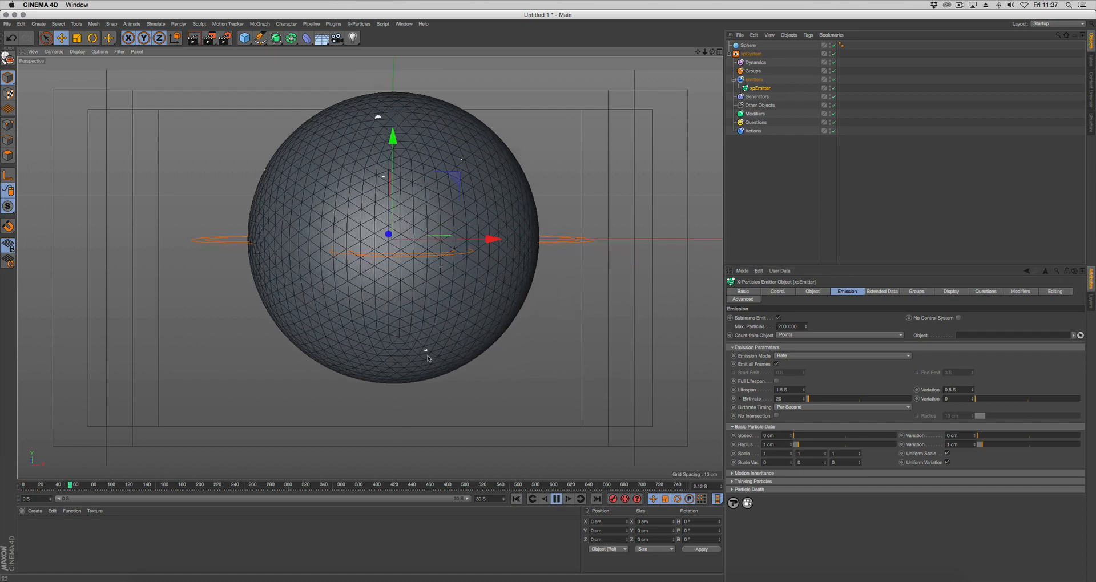
{"action": "left_click", "coordinate": [556, 498]}
{"action": "scroll", "coordinate": [525, 376], "scroll_direction": "down", "scroll_amount": 3}
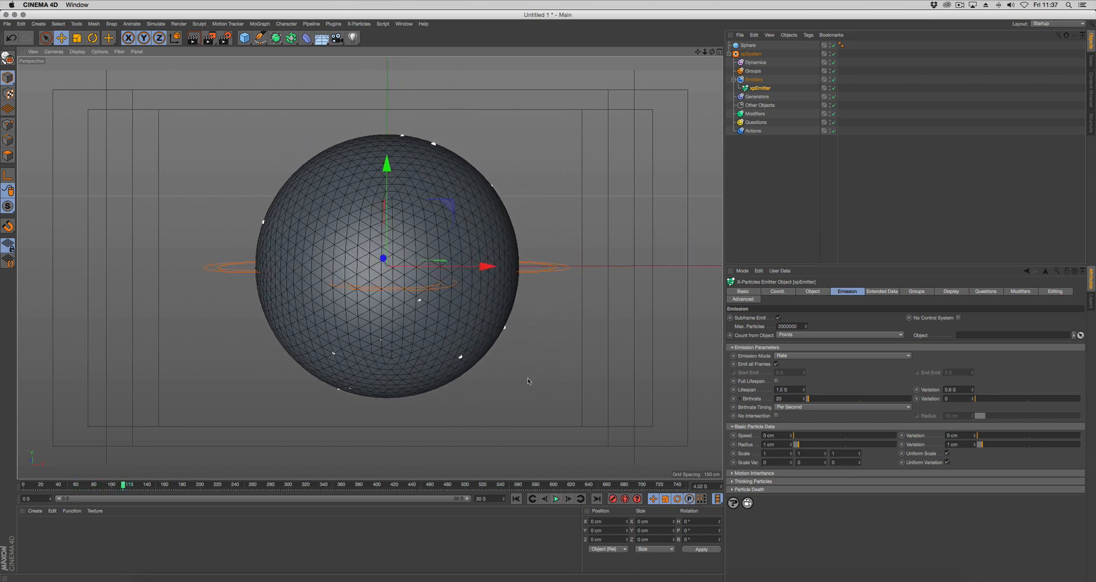
Add a Scale modifier to the X-Particles system's Modifiers folder
{"action": "scroll", "coordinate": [524, 379], "scroll_direction": "down", "scroll_amount": 1}
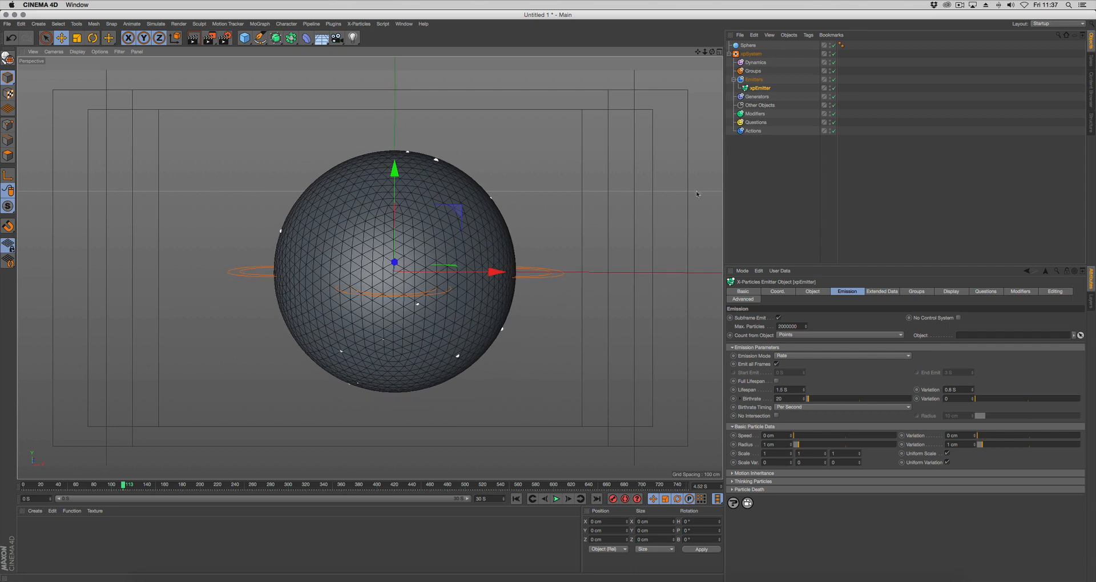
{"action": "left_click", "coordinate": [754, 114]}
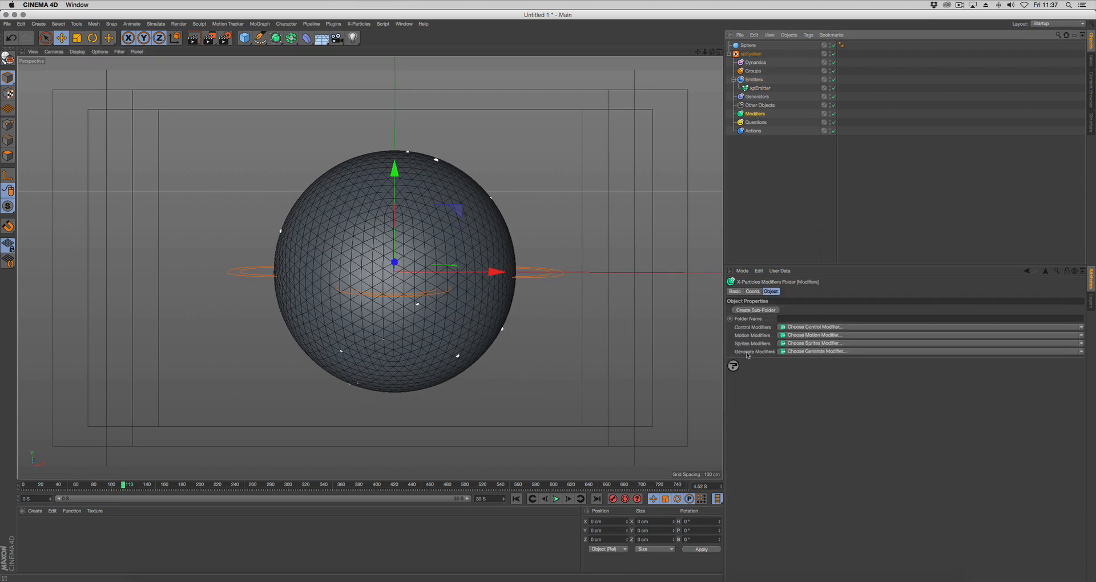
{"action": "left_click", "coordinate": [802, 351]}
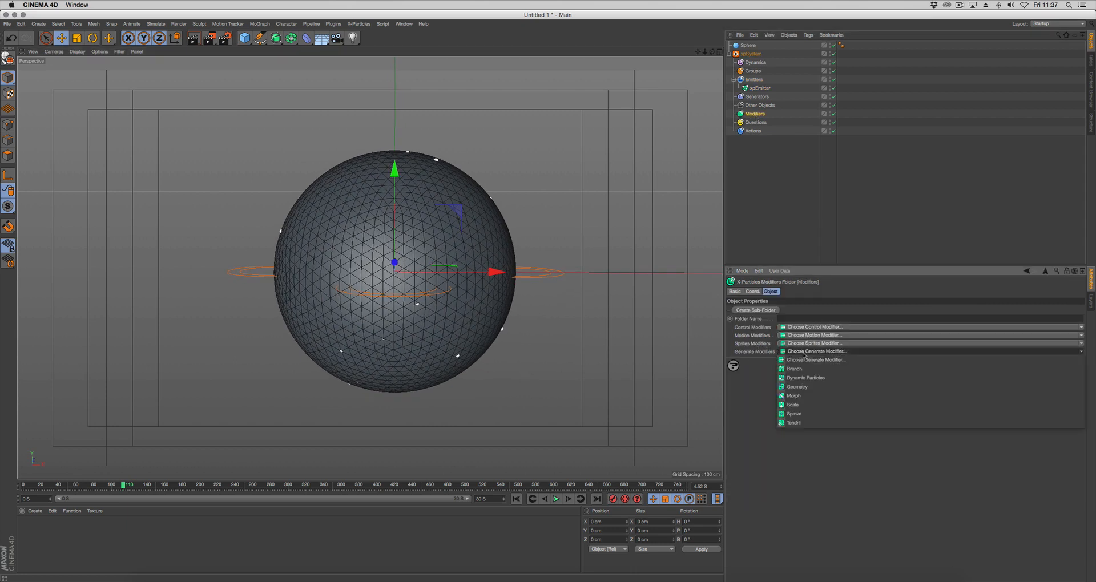
{"action": "left_click", "coordinate": [796, 404]}
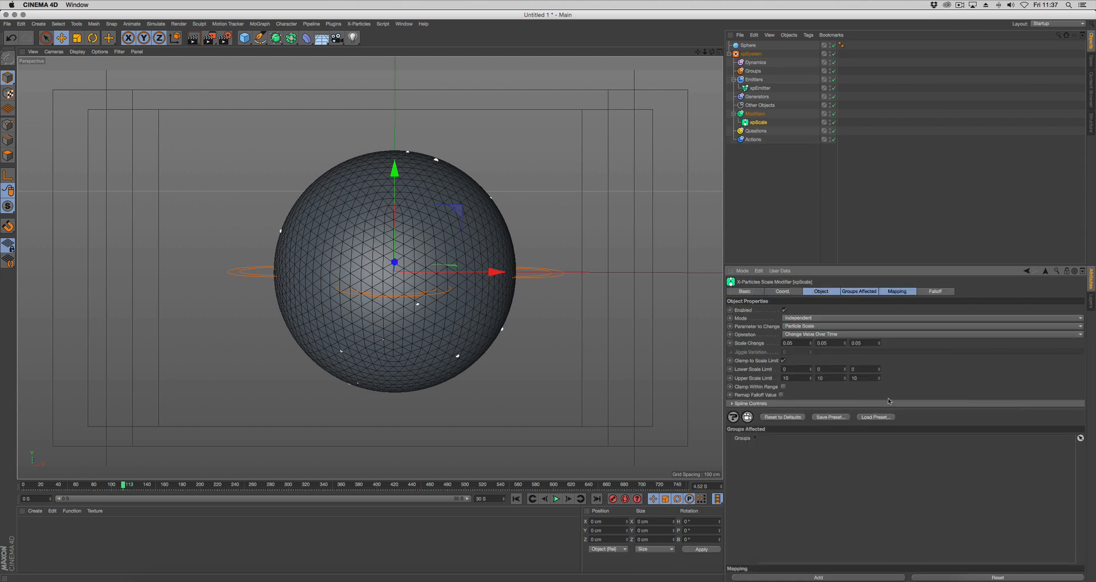
Rename the emitter to xpEmitter_MAIN and the scale modifier to xpScale_MAIN
{"action": "double_click", "coordinate": [759, 88]}
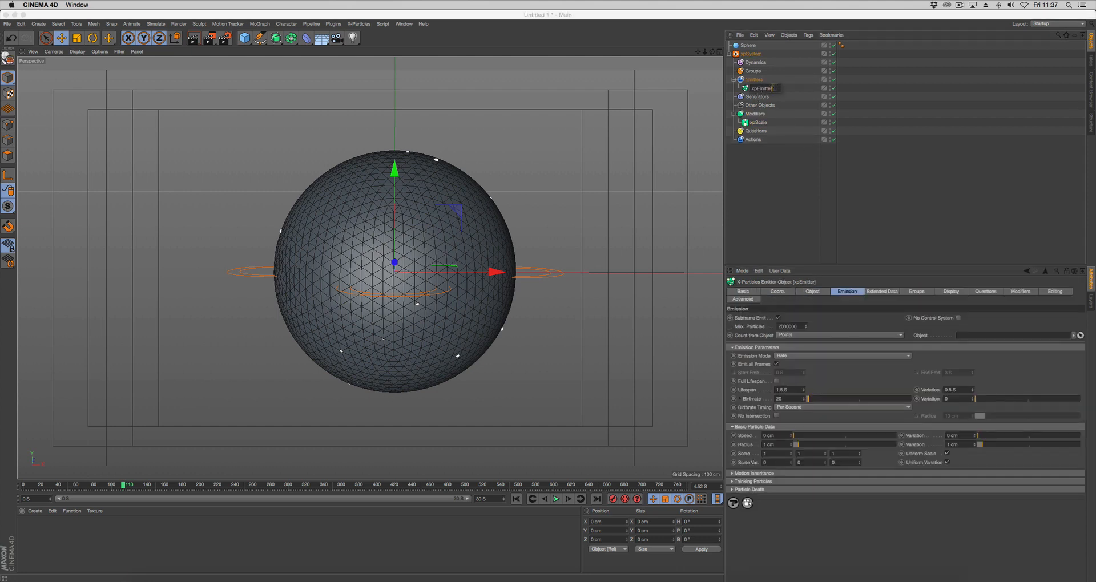
{"action": "type", "text": "_Mesh"}
{"action": "double_click", "coordinate": [759, 122]}
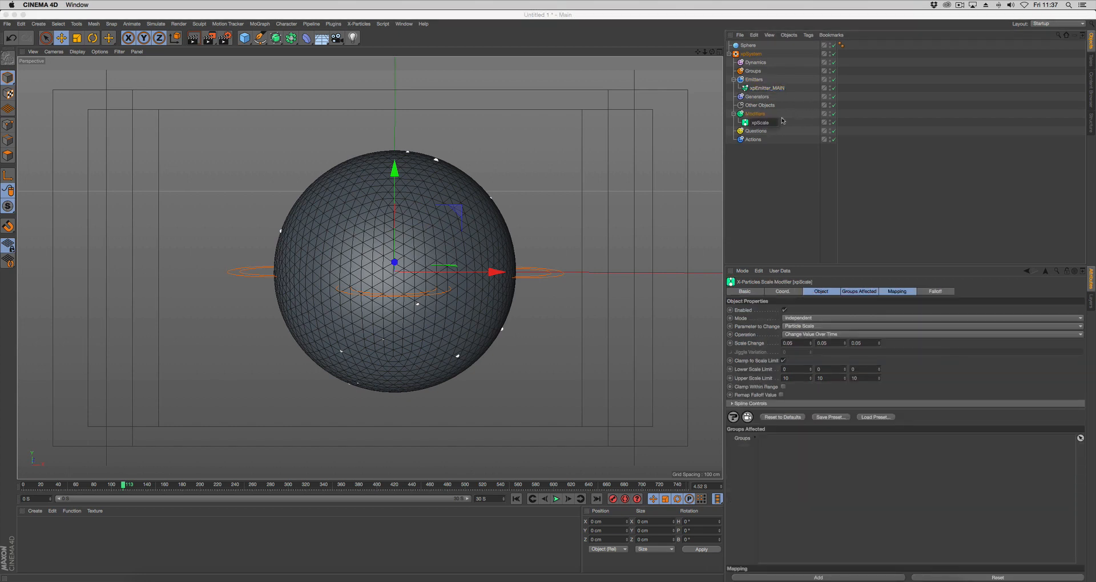
{"action": "type", "text": "_MAIN"}
{"action": "key", "text": "Return"}
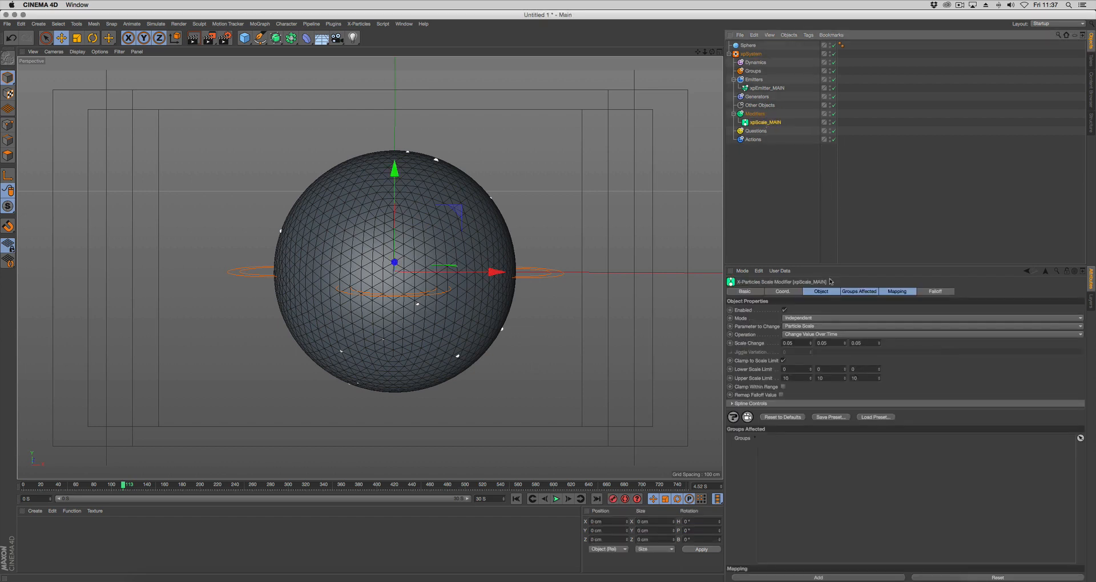
Set the parameter changed by the xpScale_MAIN modifier to Particle Radius
{"action": "left_click", "coordinate": [762, 328]}
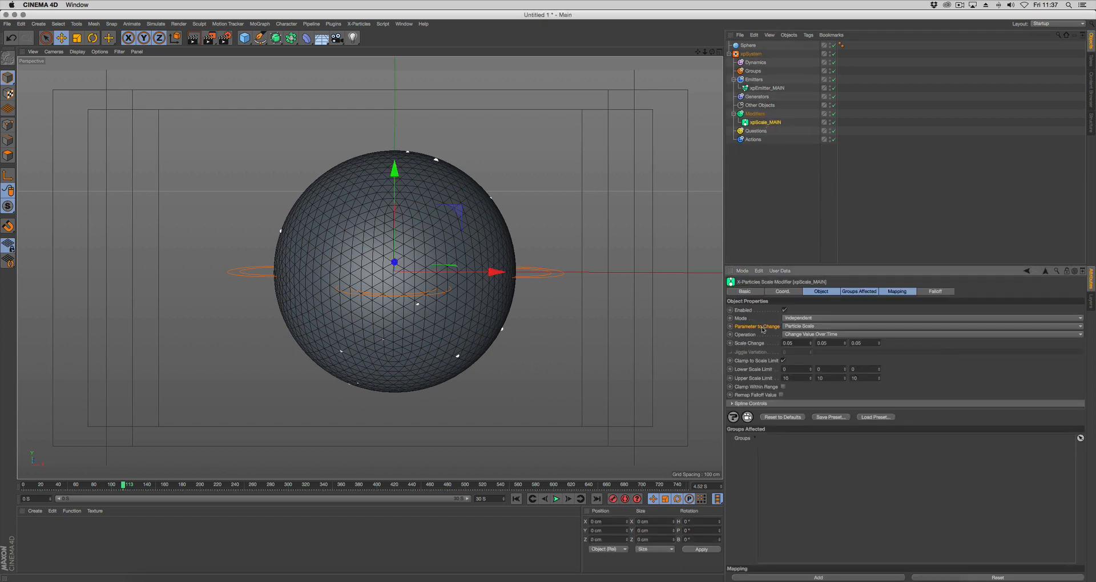
{"action": "left_click", "coordinate": [809, 327]}
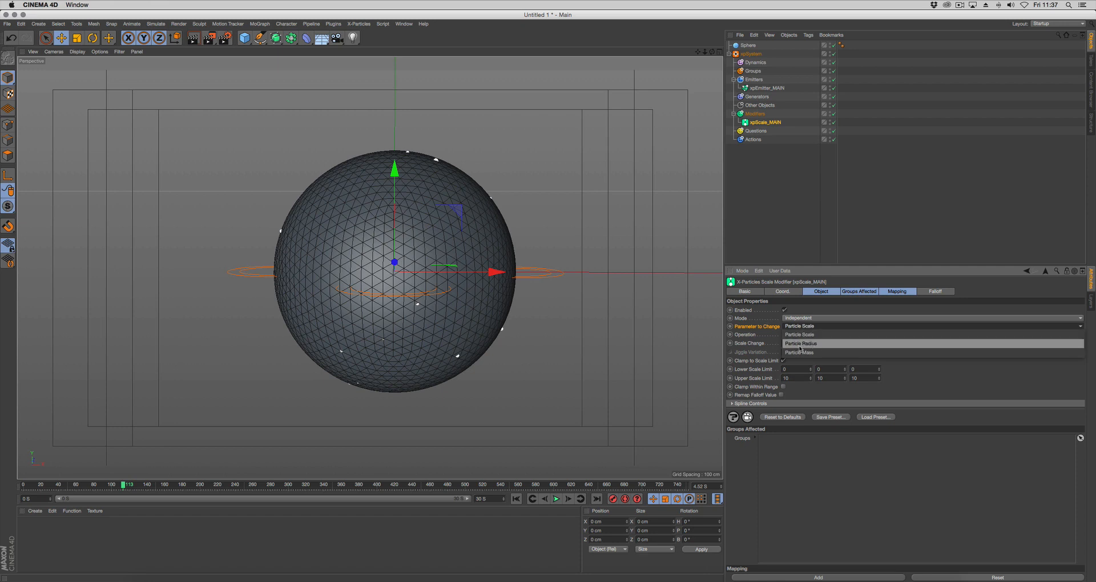
{"action": "left_click", "coordinate": [814, 344]}
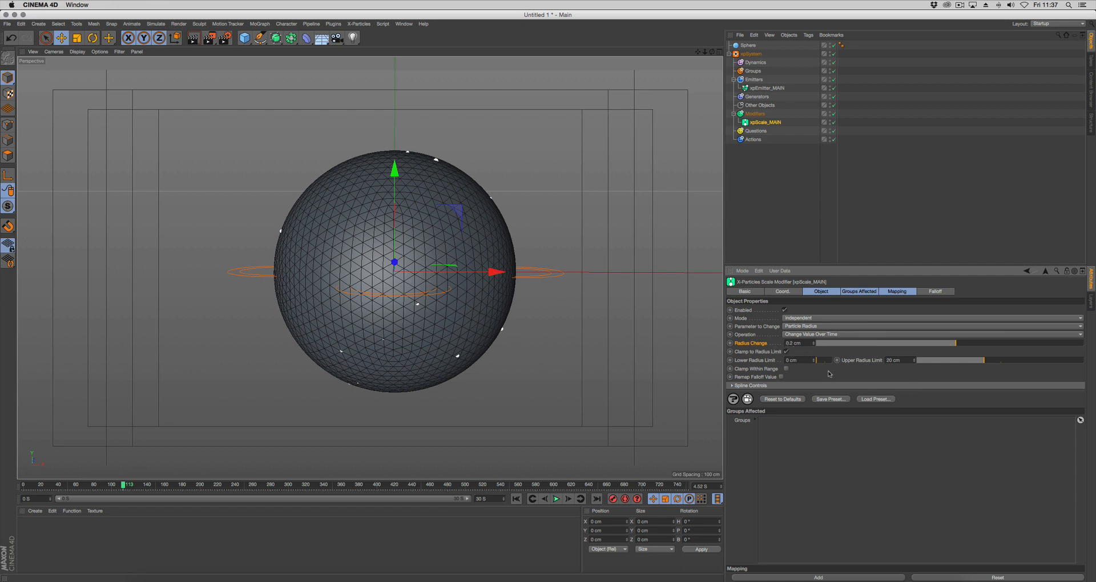
Play the simulation from the first frame and stop it to check how the particles grow on the sphere
{"action": "left_click", "coordinate": [516, 499]}
{"action": "left_click", "coordinate": [555, 499]}
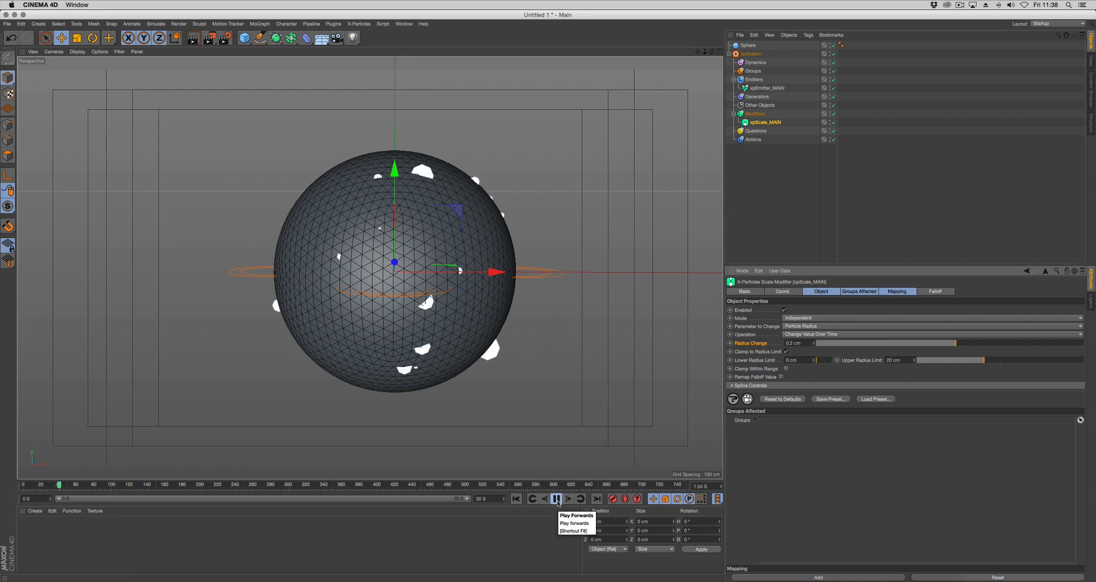
{"action": "left_click", "coordinate": [556, 499]}
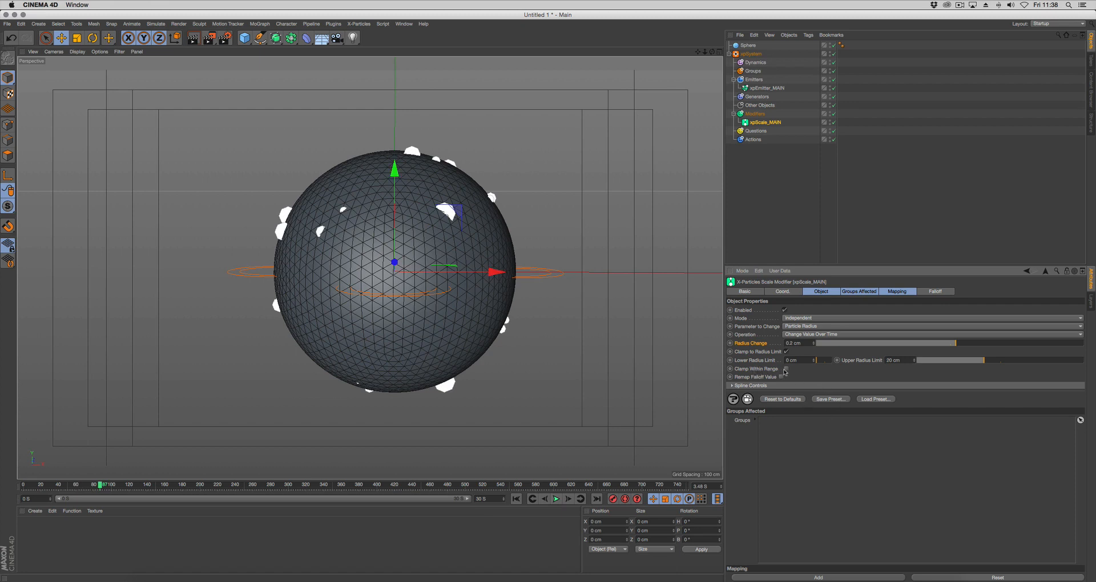
Enable Clamp Within Range on the scale modifier and replay the simulation from the first frame to compare particle growth
{"action": "left_click", "coordinate": [516, 499]}
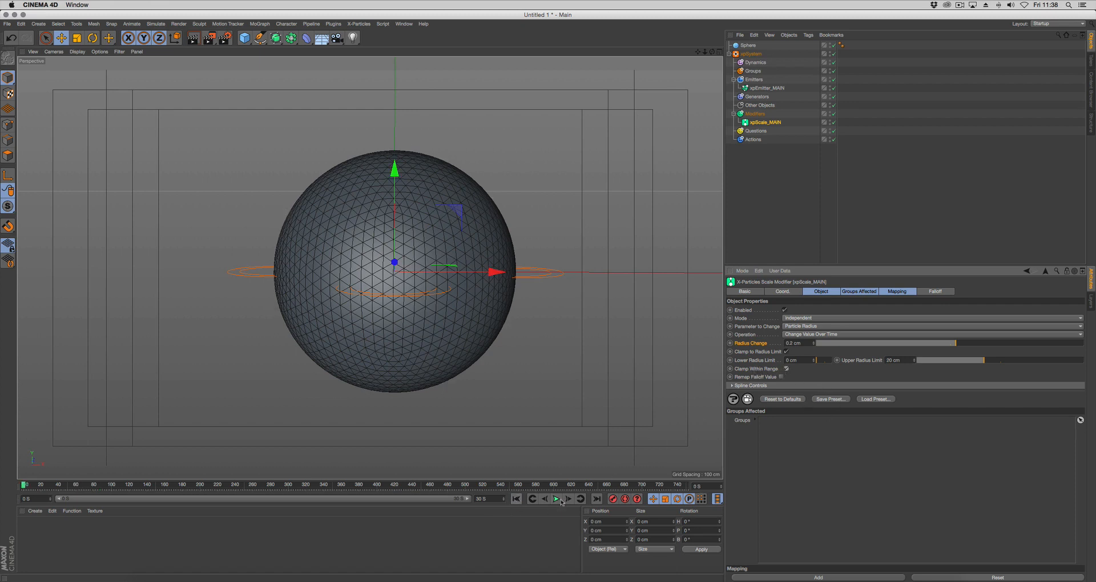
{"action": "left_click", "coordinate": [555, 499]}
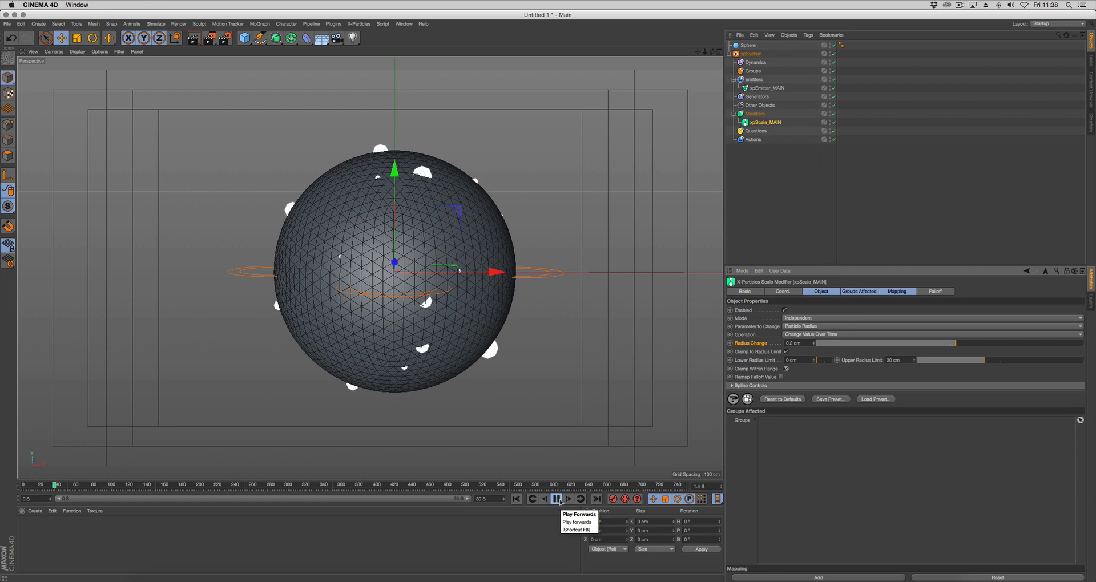
{"action": "left_click", "coordinate": [557, 499]}
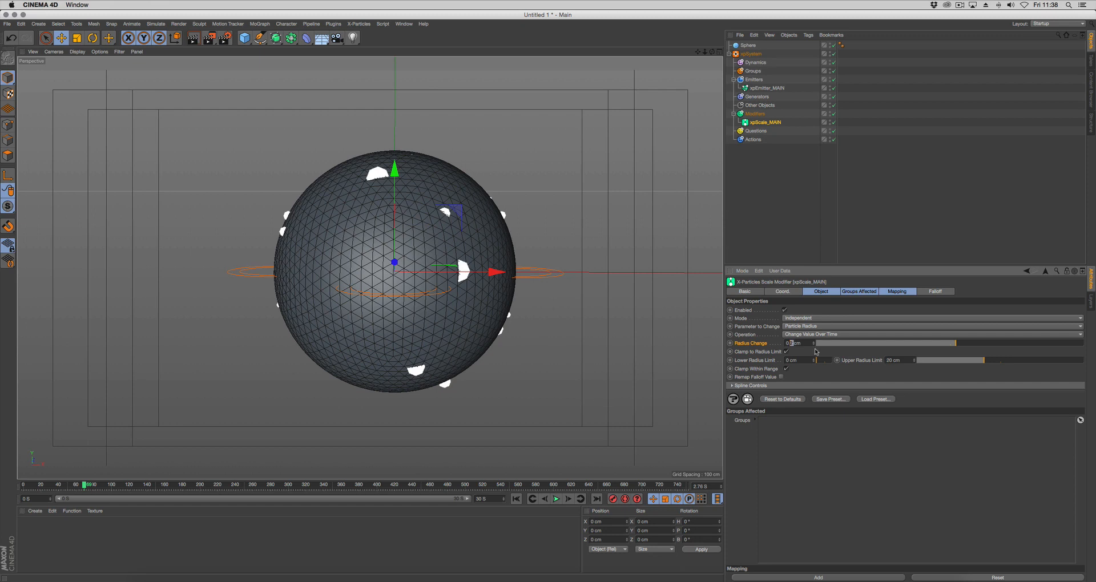
Set the scale modifier's Radius Change to 0.5 cm and restart the simulation from the first frame
{"action": "type", "text": "5"}
{"action": "left_click", "coordinate": [516, 498]}
{"action": "left_click", "coordinate": [557, 499]}
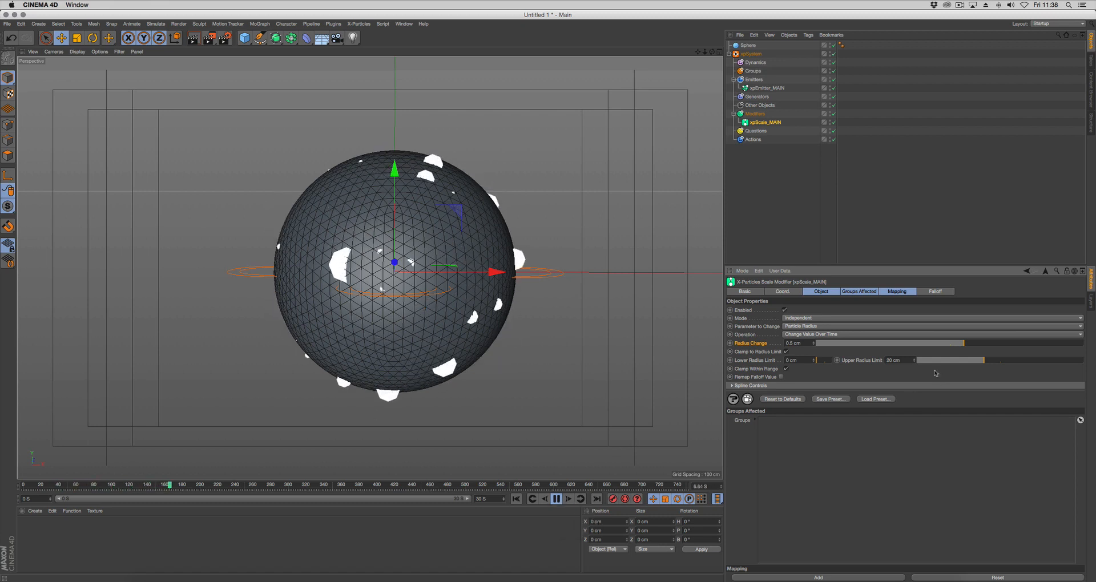
Set the Upper Radius Limit to 30 cm, inspect the growing particles during playback, and stop the simulation
{"action": "type", "text": "3"}
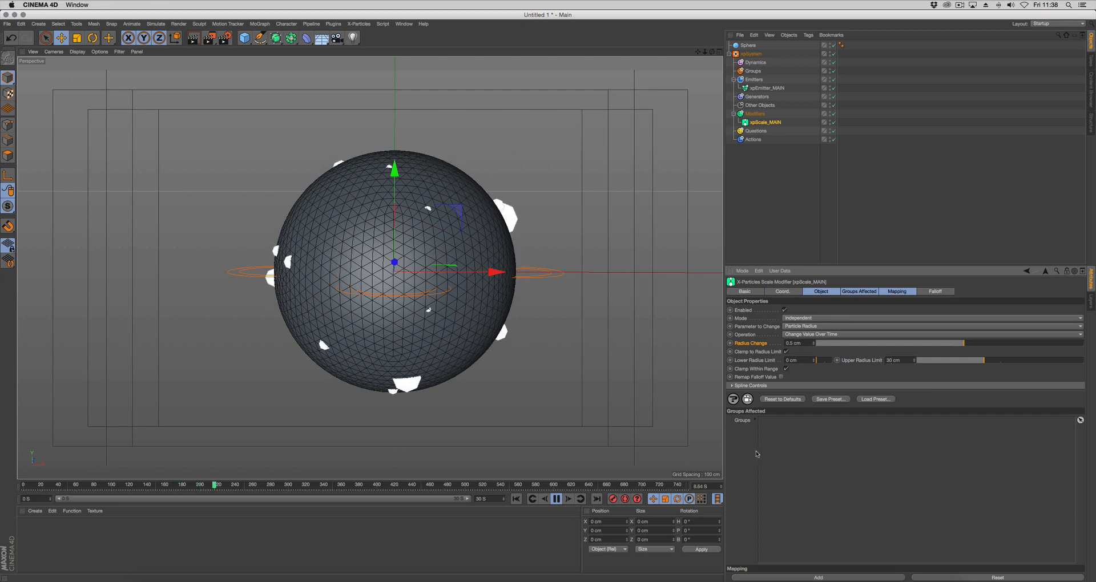
{"action": "key", "text": "Return"}
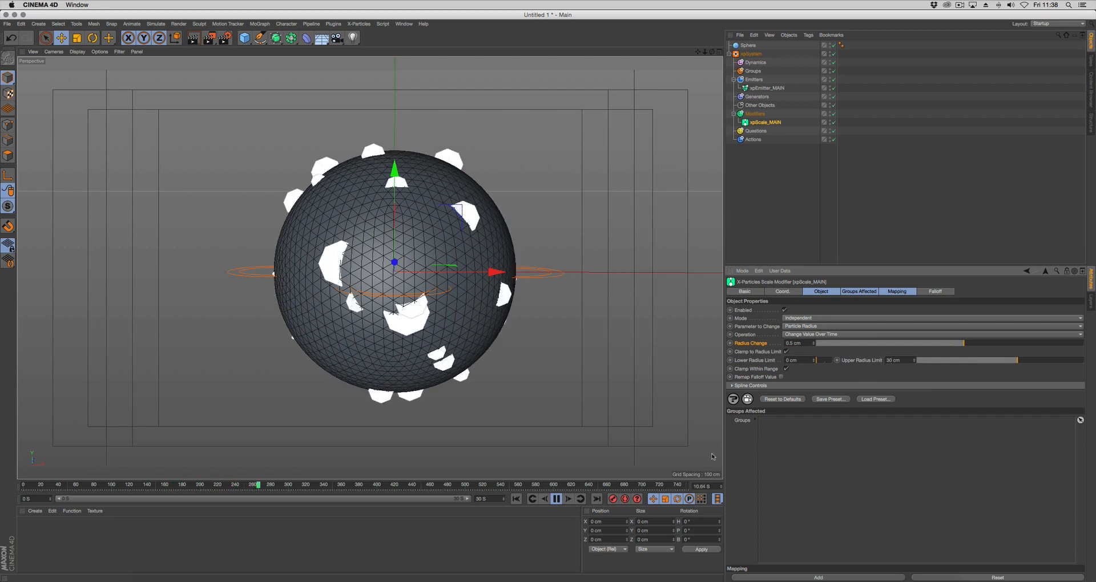
{"action": "right_click_drag", "start_coordinate": [543, 416], "coordinate": [530, 415], "text": "alt"}
{"action": "middle_click_drag", "start_coordinate": [555, 424], "coordinate": [548, 412], "text": "alt"}
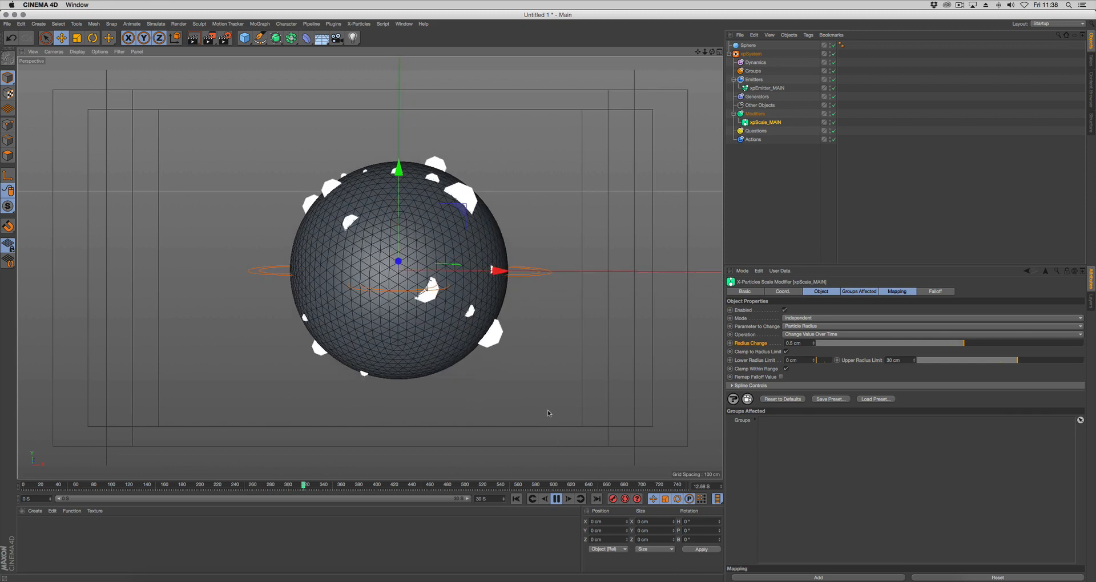
{"action": "mouse_move", "coordinate": [504, 374]}
{"action": "left_mouse_down", "text": "alt"}
{"action": "mouse_move", "coordinate": [491, 372]}
{"action": "mouse_move", "coordinate": [552, 371]}
{"action": "mouse_move", "coordinate": [485, 365]}
{"action": "left_mouse_up", "text": "alt"}
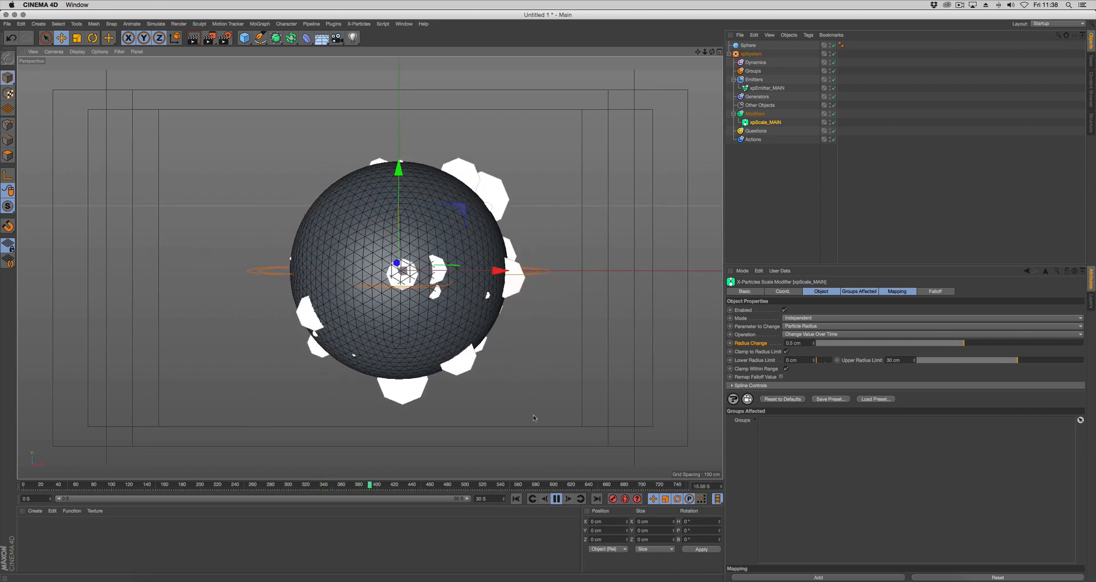
{"action": "left_click", "coordinate": [557, 499]}
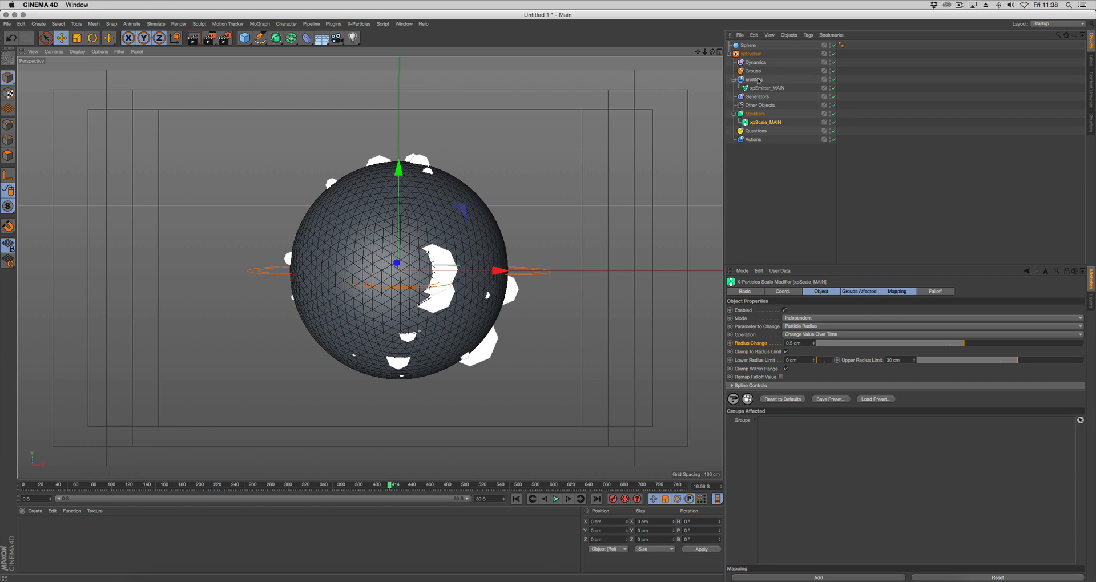
Add an xpGenerator object to the X-Particles system's Generators folder
{"action": "left_click", "coordinate": [757, 97]}
{"action": "left_click", "coordinate": [790, 328]}
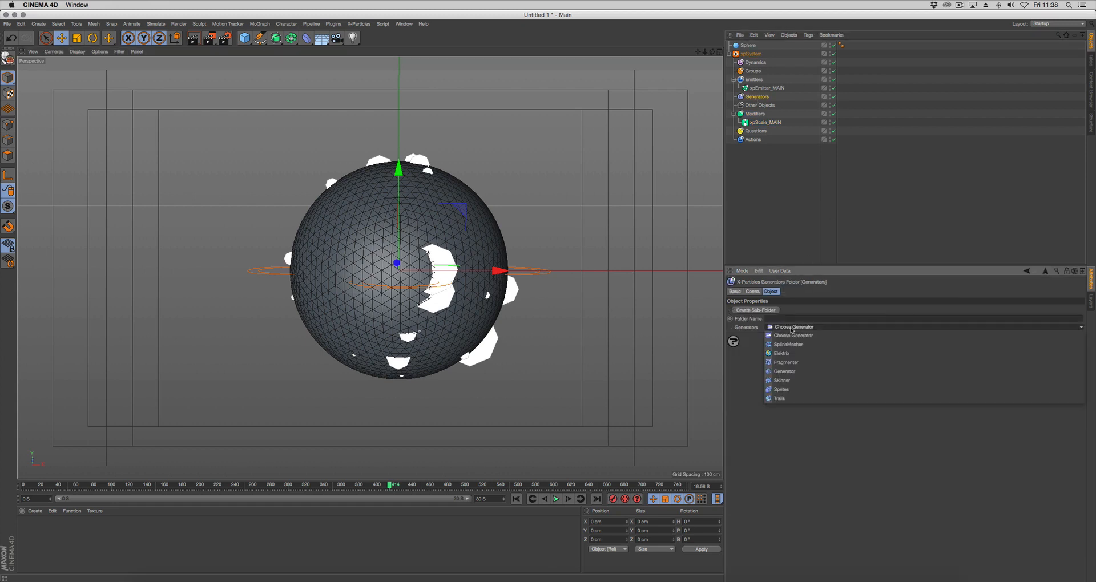
{"action": "left_click", "coordinate": [784, 372]}
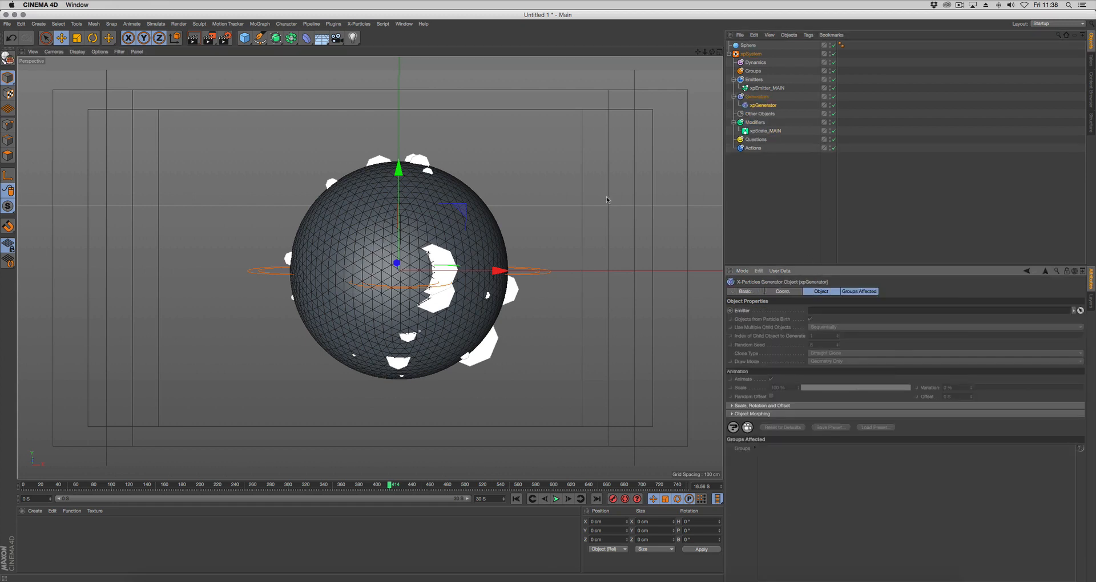
Create a second sphere of type Icosahedron and make it a child of the xpGenerator
{"action": "left_click_drag", "start_coordinate": [247, 38], "coordinate": [405, 68]}
{"action": "left_click", "coordinate": [797, 330]}
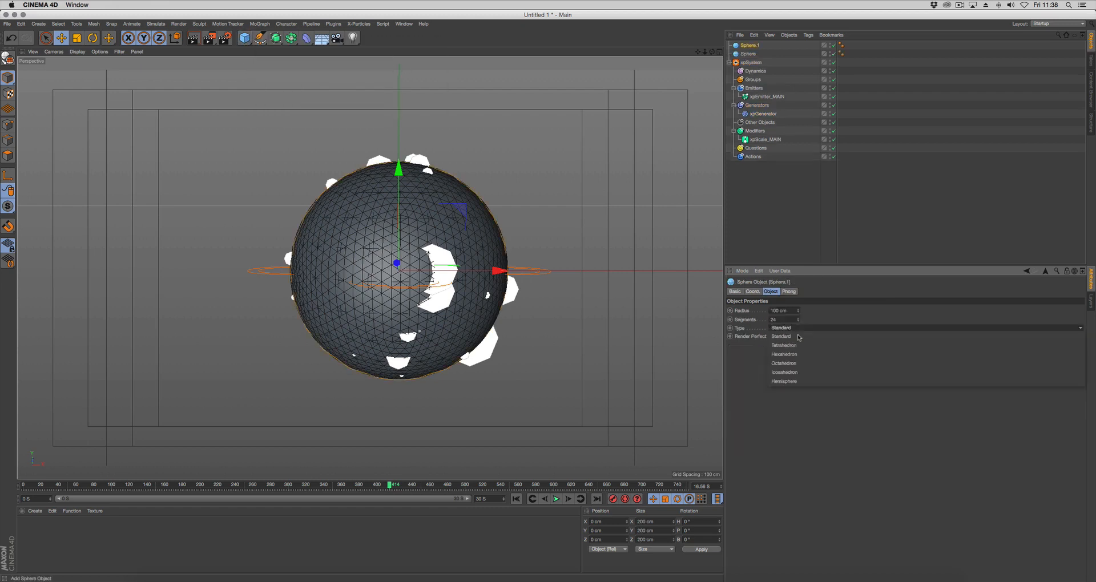
{"action": "left_click", "coordinate": [806, 373]}
{"action": "left_click_drag", "start_coordinate": [749, 45], "coordinate": [746, 111]}
{"action": "left_click", "coordinate": [738, 105]}
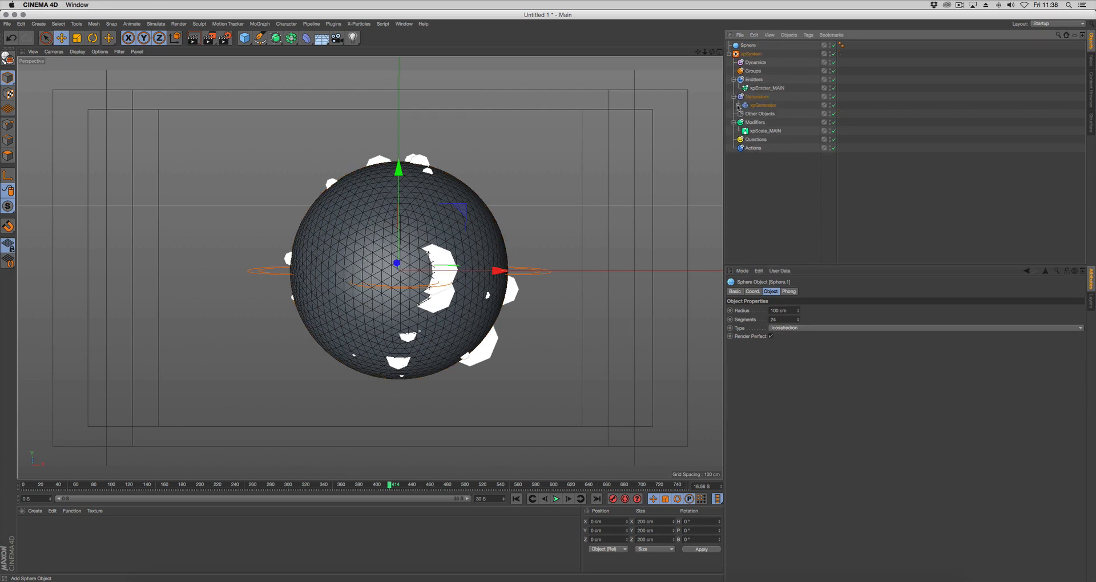
Link xpEmitter_MAIN as the xpGenerator's emitter and set Scale Using to Particle Radius
{"action": "left_click", "coordinate": [763, 105]}
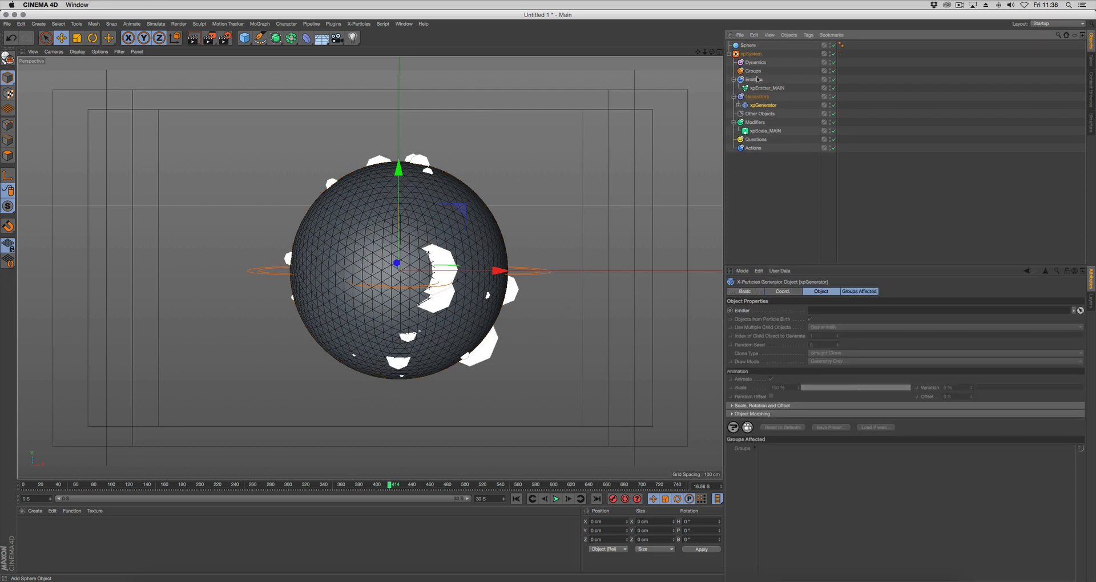
{"action": "left_click_drag", "start_coordinate": [760, 90], "coordinate": [852, 315]}
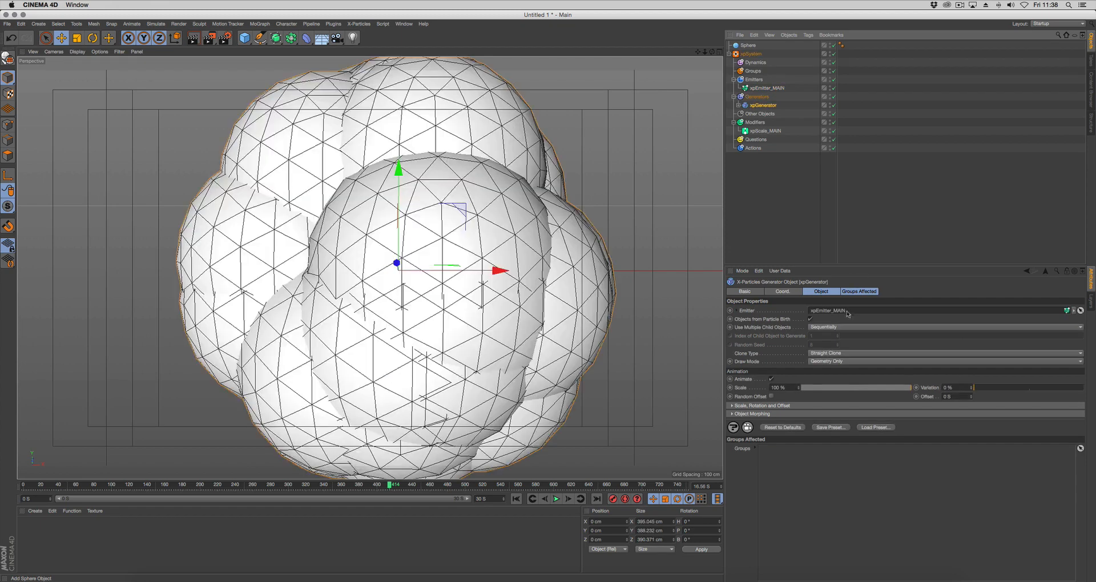
{"action": "left_click", "coordinate": [774, 406]}
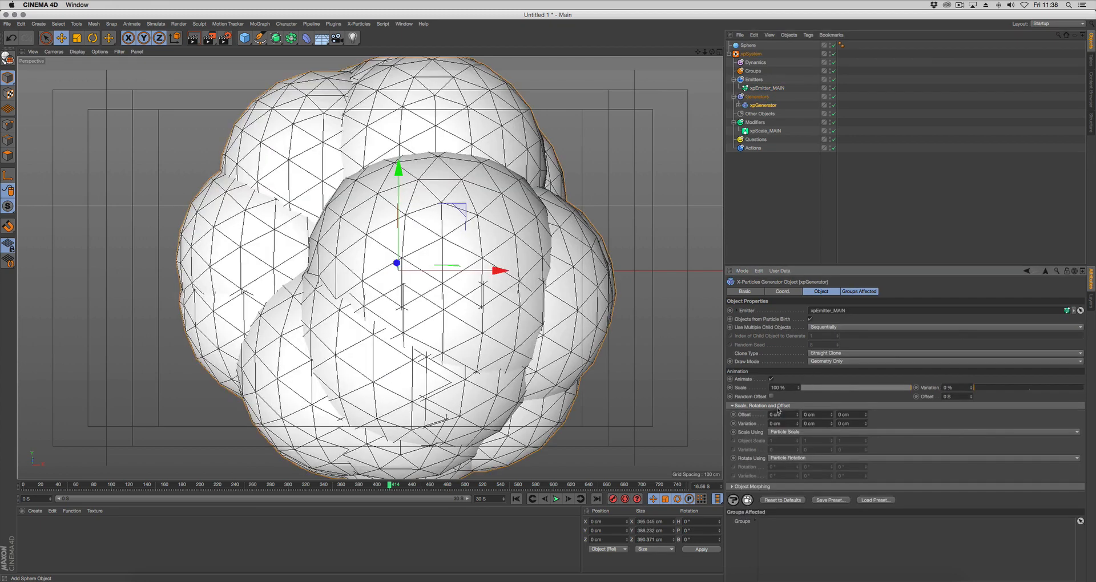
{"action": "left_click", "coordinate": [793, 434]}
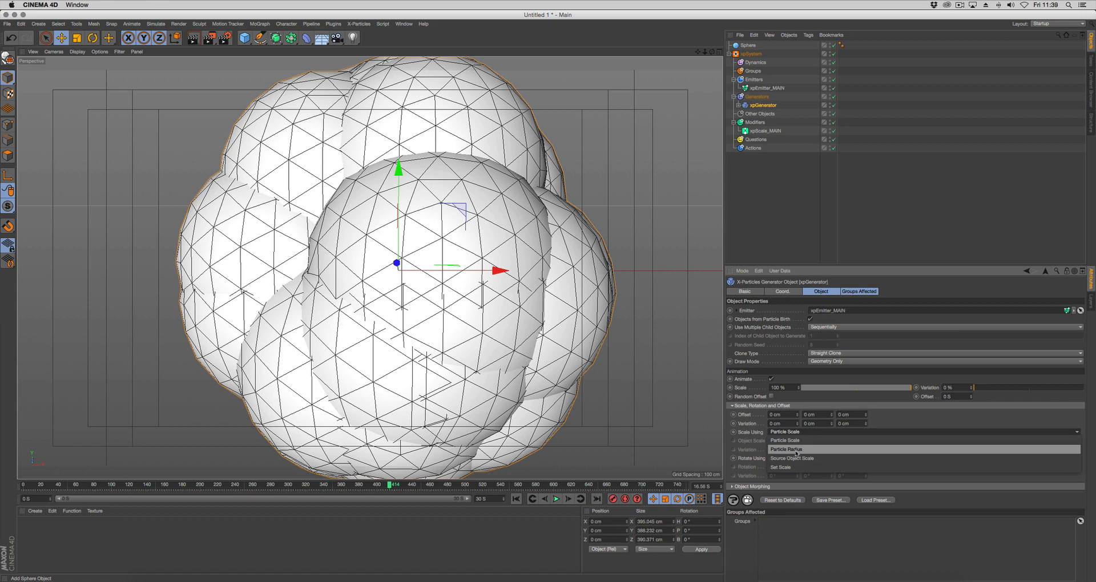
{"action": "left_click", "coordinate": [796, 450]}
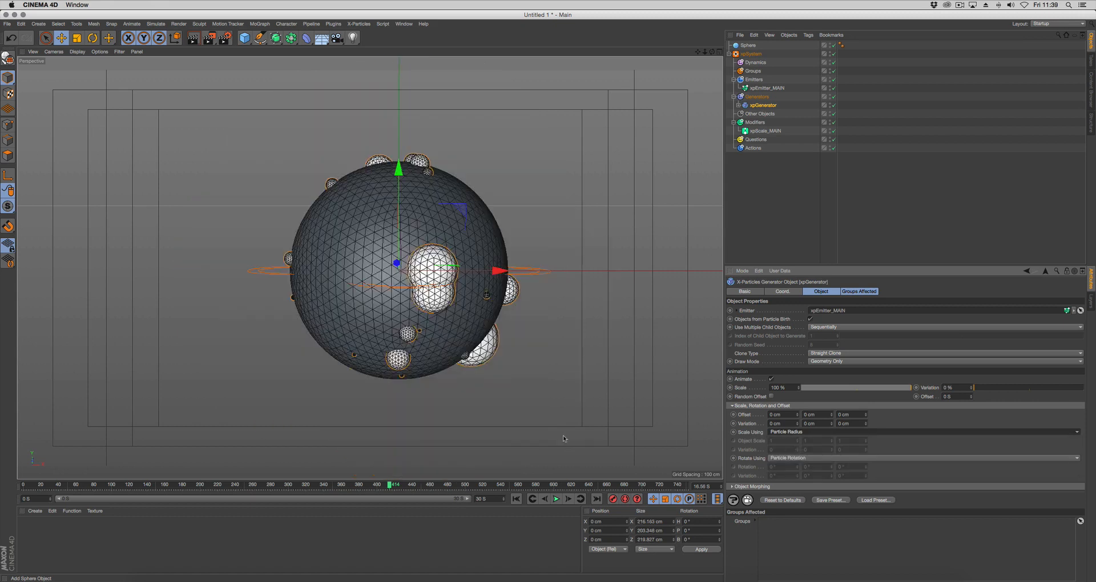
Replay the simulation from the first frame, stop it, and inspect the generated spheres around the main sphere
{"action": "mouse_move", "coordinate": [562, 374]}
{"action": "left_mouse_down", "text": "alt"}
{"action": "mouse_move", "coordinate": [504, 383]}
{"action": "mouse_move", "coordinate": [554, 378]}
{"action": "left_mouse_up", "text": "alt"}
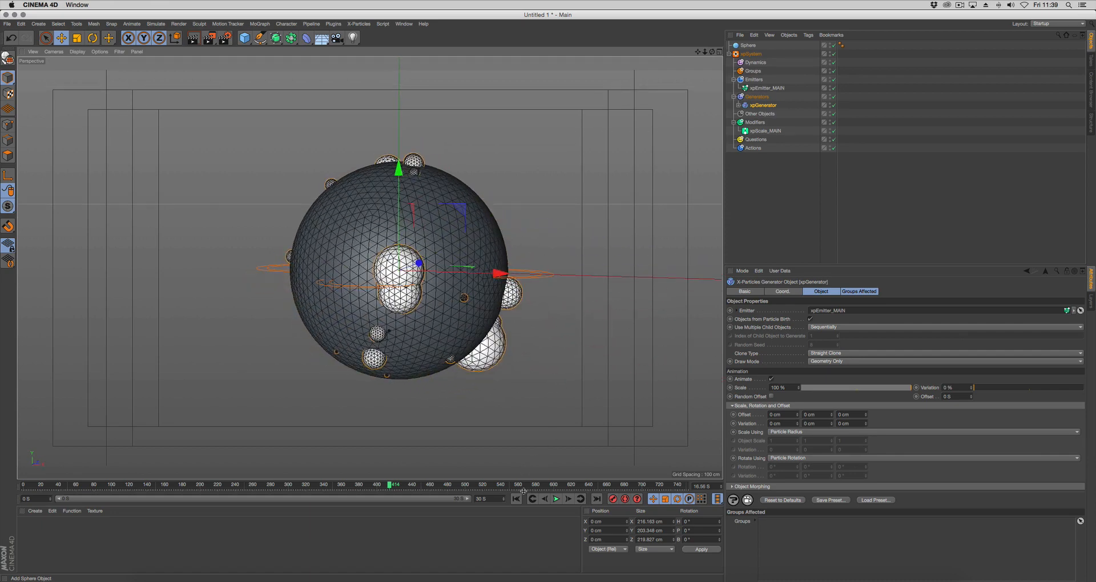
{"action": "left_click", "coordinate": [516, 499]}
{"action": "left_click", "coordinate": [556, 499]}
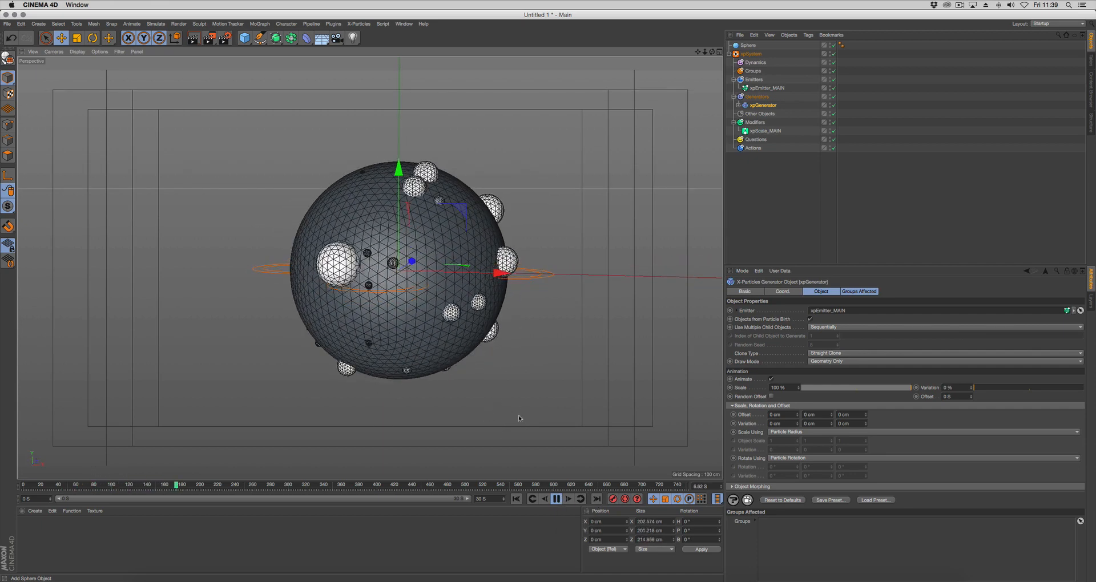
{"action": "left_click", "coordinate": [556, 500]}
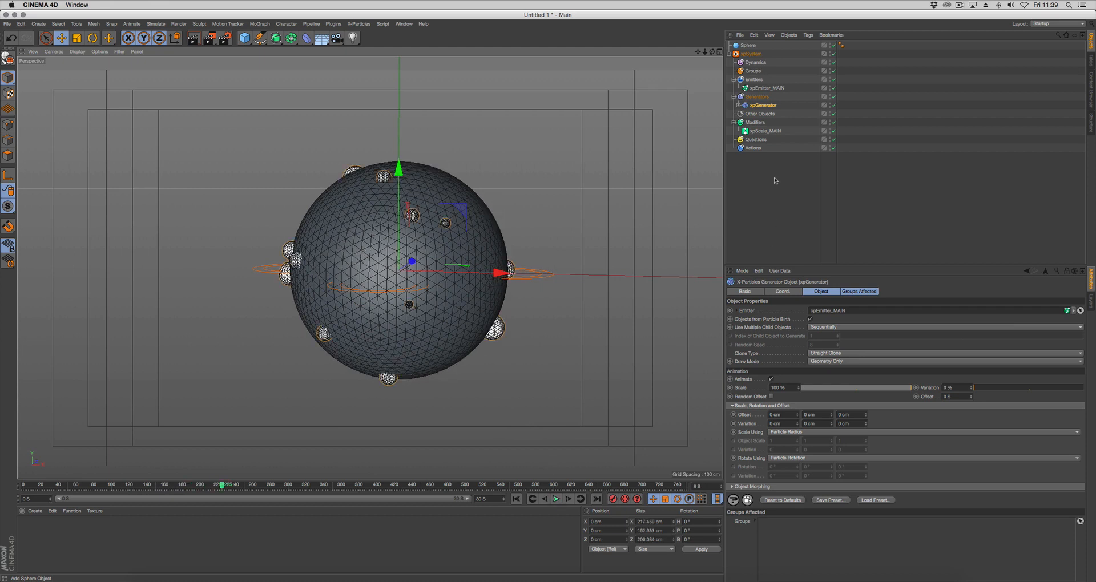
{"action": "mouse_move", "coordinate": [510, 307]}
{"action": "left_mouse_down", "text": "alt"}
{"action": "mouse_move", "coordinate": [509, 325]}
{"action": "mouse_move", "coordinate": [526, 309]}
{"action": "left_mouse_up", "text": "alt"}
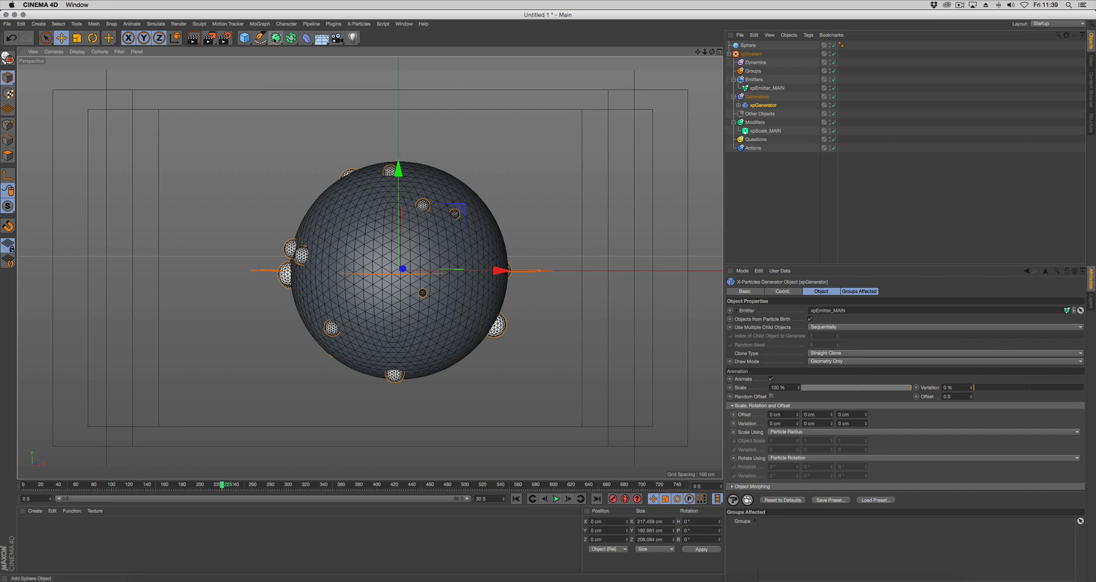
Add a Connect object to the X-Particles system's Generators folder and rename it MAIN
{"action": "left_click", "coordinate": [291, 38]}
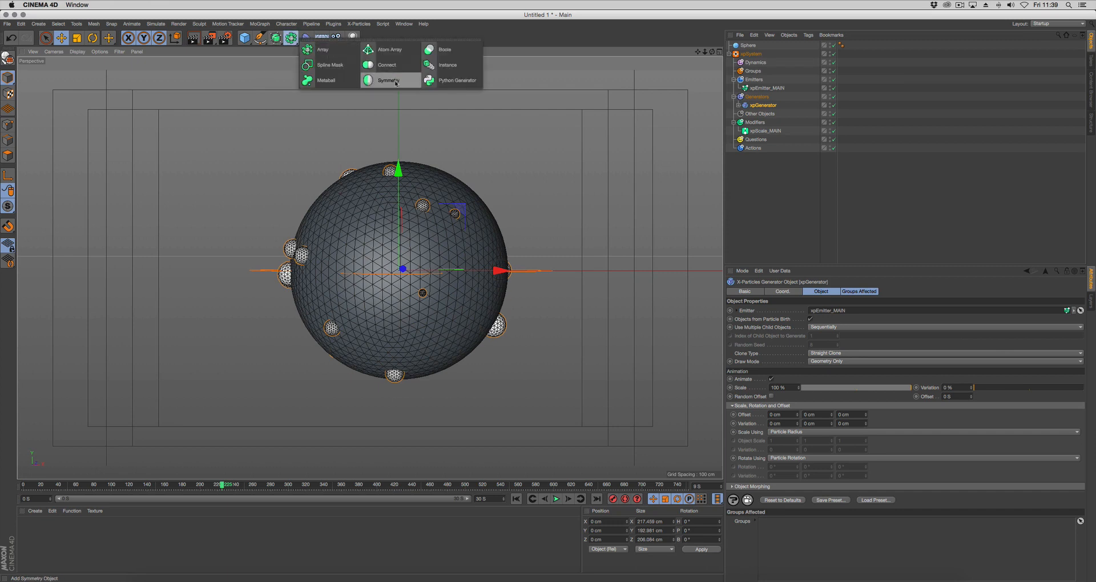
{"action": "left_click", "coordinate": [384, 64]}
{"action": "left_click_drag", "start_coordinate": [750, 46], "coordinate": [759, 97]}
{"action": "double_click", "coordinate": [760, 105]}
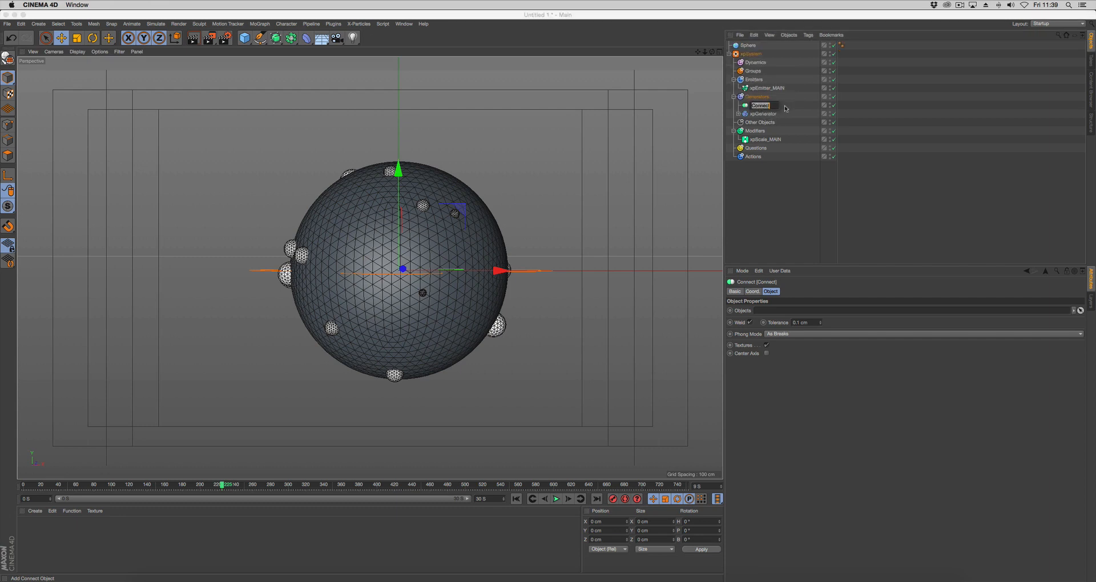
{"action": "type", "text": "MAIN"}
{"action": "key", "text": "Return"}
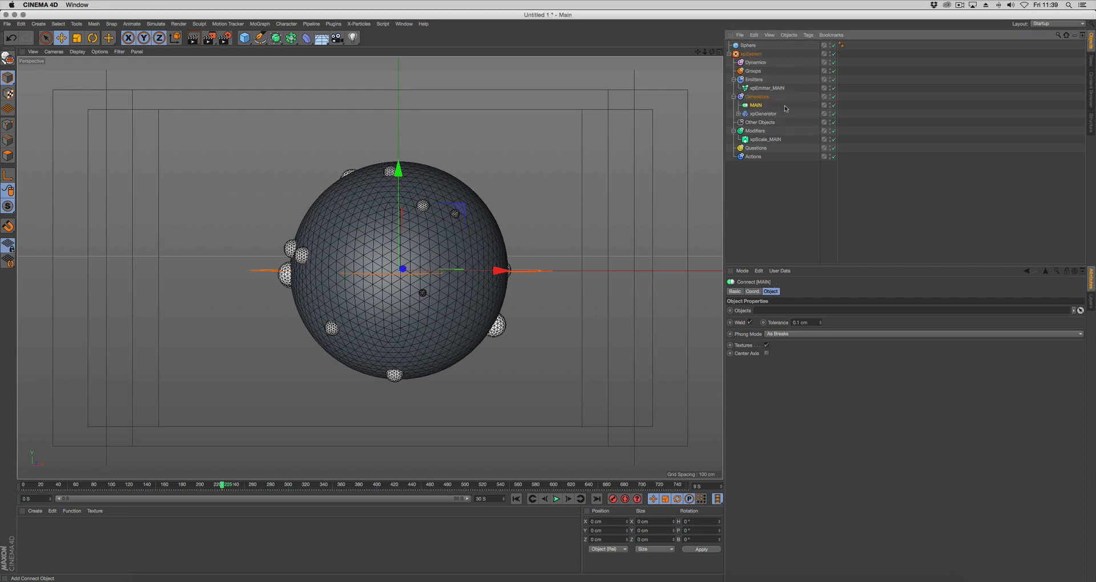
Make the xpGenerator and the main Sphere children of the MAIN Connect object
{"action": "left_click_drag", "start_coordinate": [759, 115], "coordinate": [760, 108]}
{"action": "left_click_drag", "start_coordinate": [746, 49], "coordinate": [763, 101]}
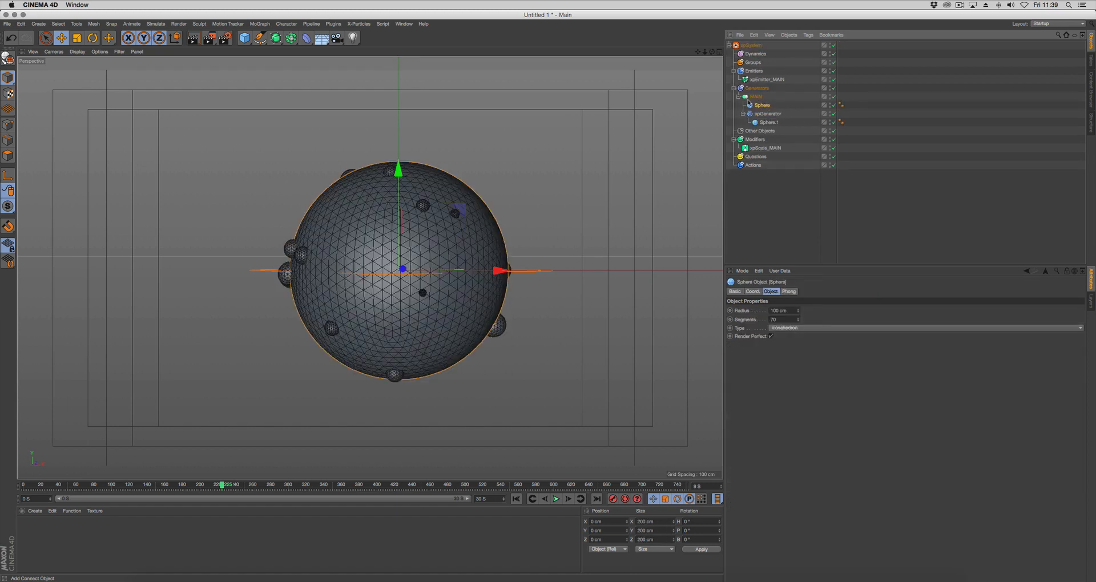
{"action": "left_click", "coordinate": [738, 97]}
Turn off Weld on the MAIN Connect object
{"action": "left_click", "coordinate": [756, 98]}
{"action": "mouse_move", "coordinate": [510, 293]}
{"action": "left_mouse_down", "text": "alt"}
{"action": "mouse_move", "coordinate": [515, 323]}
{"action": "mouse_move", "coordinate": [502, 297]}
{"action": "left_mouse_up", "text": "alt"}
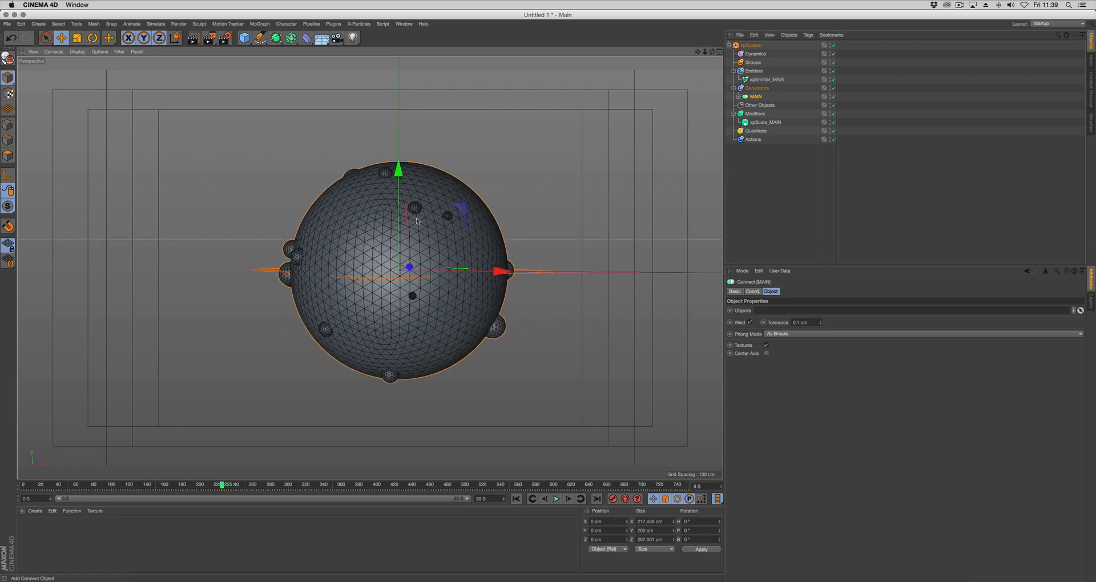
{"action": "left_click", "coordinate": [750, 323]}
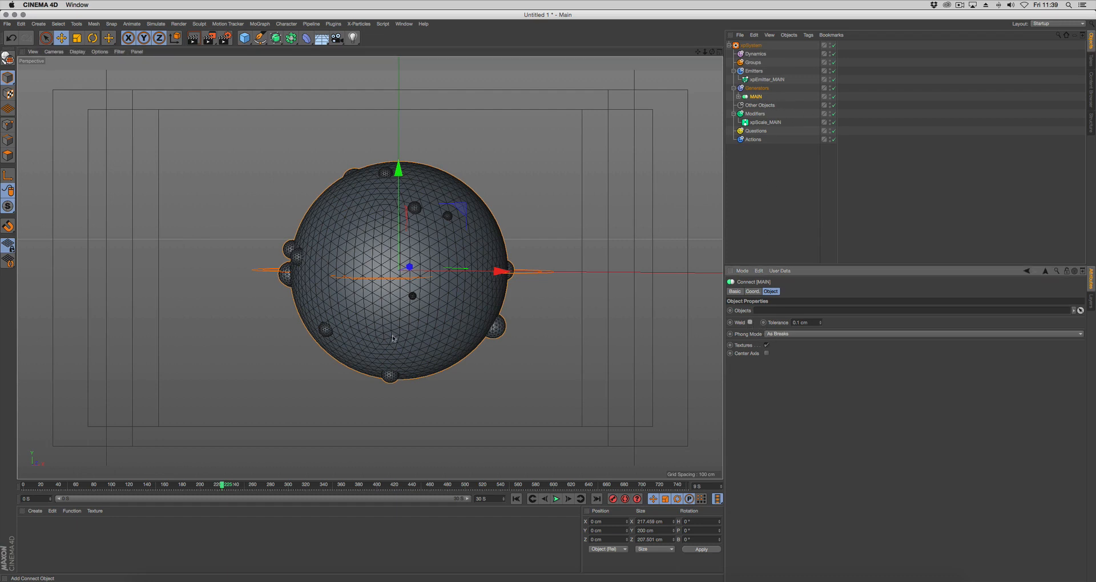
Replay the simulation from the first frame, stop it, and inspect the connected spheres around the main sphere
{"action": "left_click", "coordinate": [516, 498]}
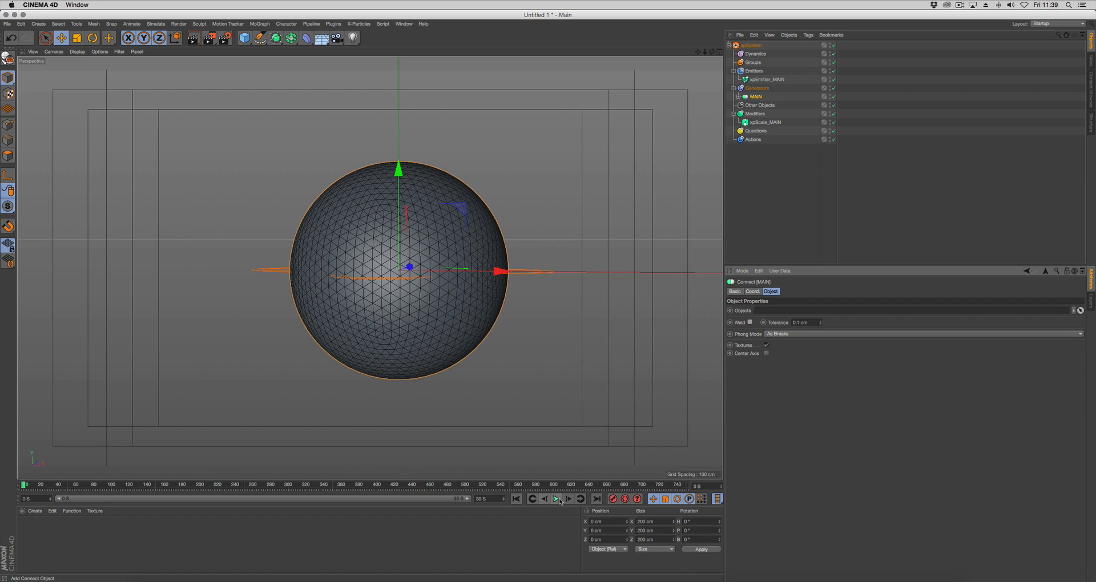
{"action": "left_click", "coordinate": [556, 499]}
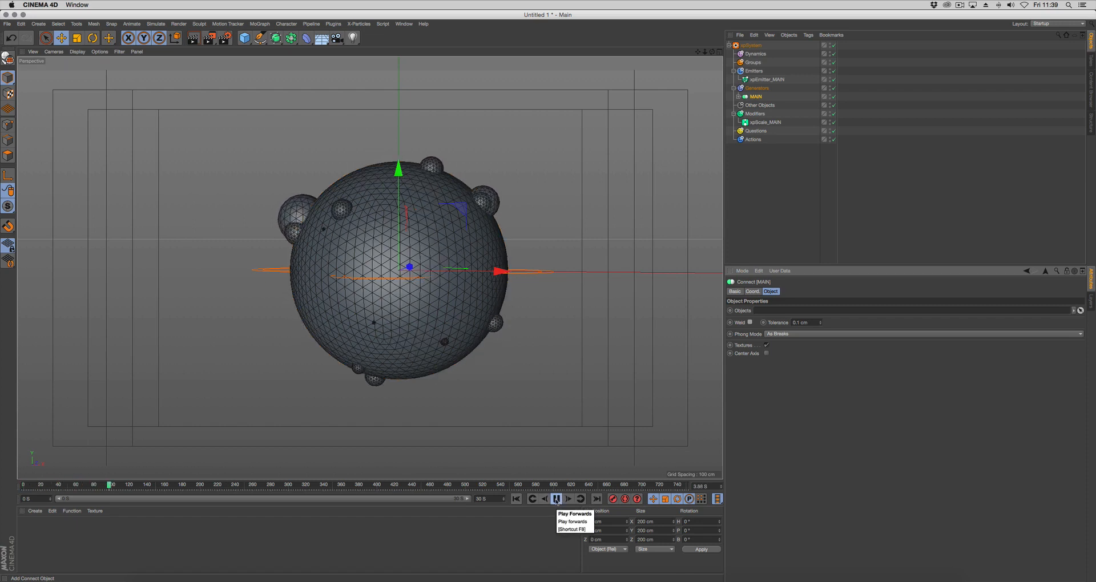
{"action": "left_click", "coordinate": [555, 499]}
{"action": "left_click_drag", "start_coordinate": [531, 399], "coordinate": [493, 392], "text": "alt"}
{"action": "right_click_drag", "start_coordinate": [492, 392], "coordinate": [507, 403], "text": "alt"}
{"action": "mouse_move", "coordinate": [507, 403]}
{"action": "middle_mouse_down", "text": "alt"}
{"action": "mouse_move", "coordinate": [462, 381]}
{"action": "mouse_move", "coordinate": [500, 393]}
{"action": "middle_mouse_up", "text": "alt"}
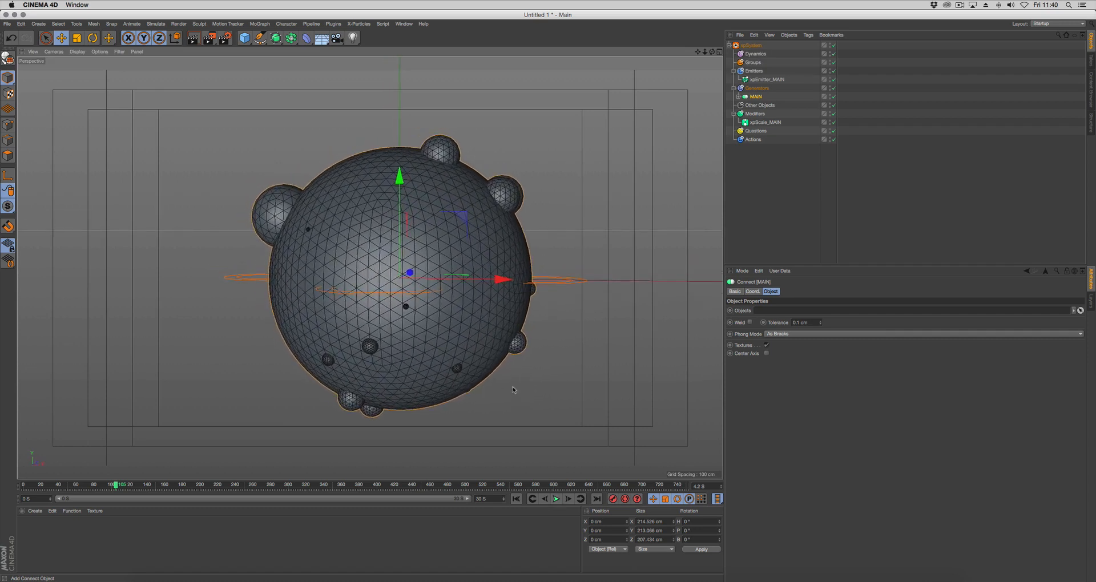
{"action": "left_click_drag", "start_coordinate": [512, 390], "coordinate": [533, 396], "text": "alt"}
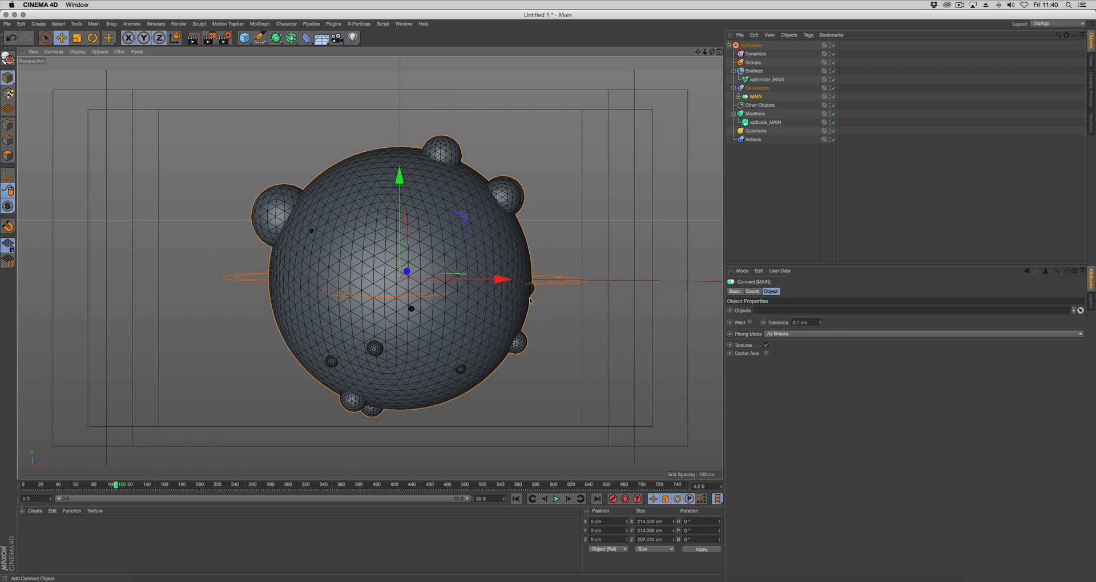
{"action": "mouse_move", "coordinate": [529, 298]}
{"action": "left_mouse_down", "text": "alt"}
{"action": "mouse_move", "coordinate": [514, 295]}
{"action": "mouse_move", "coordinate": [525, 295]}
{"action": "left_mouse_up", "text": "alt"}
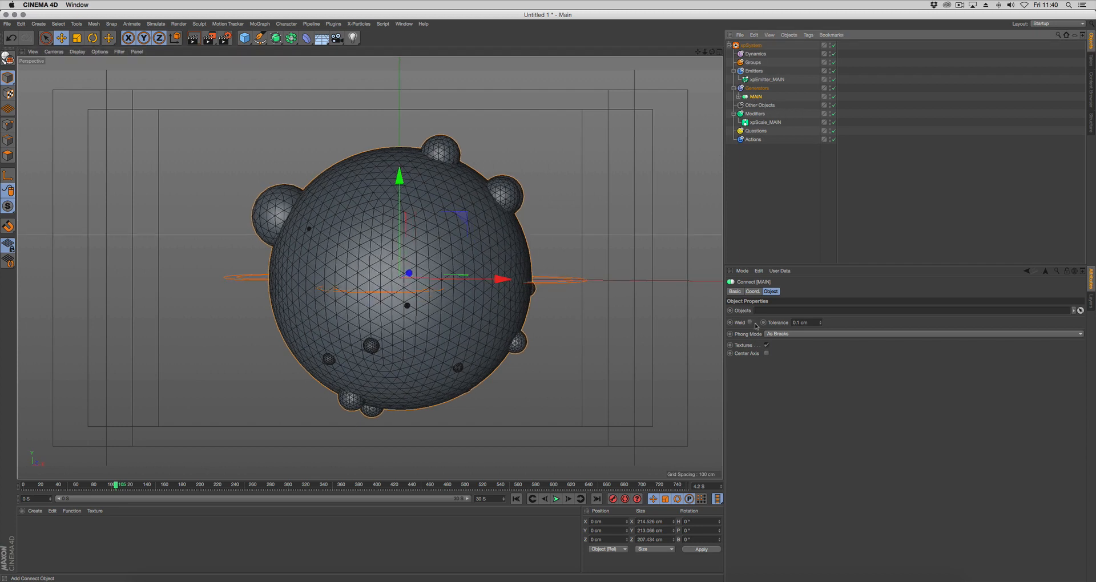
Enable X-Ray on the MAIN Connect object and deselect it
{"action": "left_click", "coordinate": [735, 291]}
{"action": "left_click", "coordinate": [779, 369]}
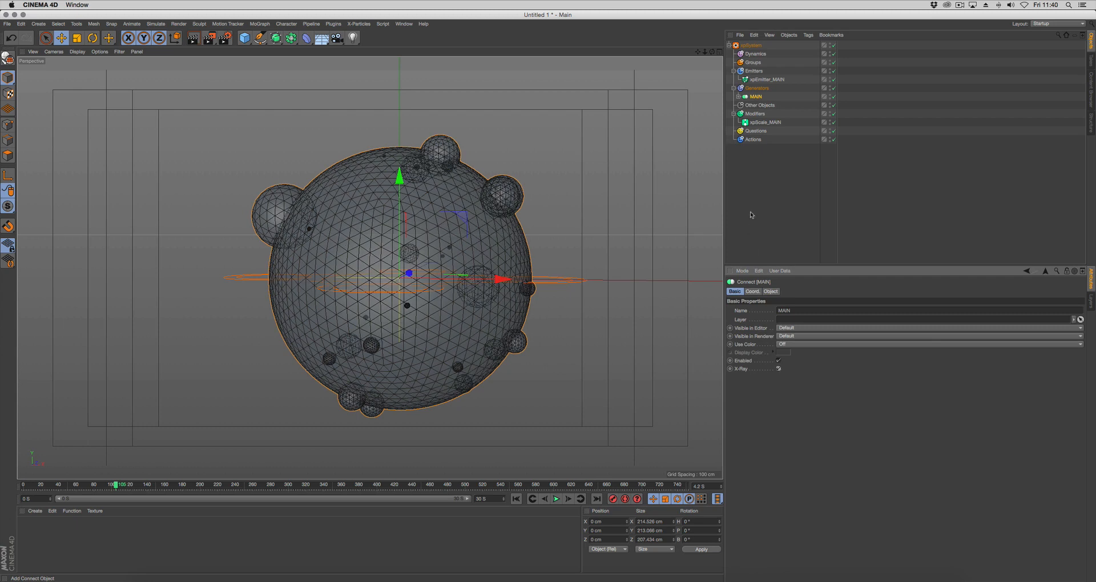
{"action": "left_click", "coordinate": [753, 224]}
Switch the viewport display to Quick Shading without lines
{"action": "left_click", "coordinate": [96, 51]}
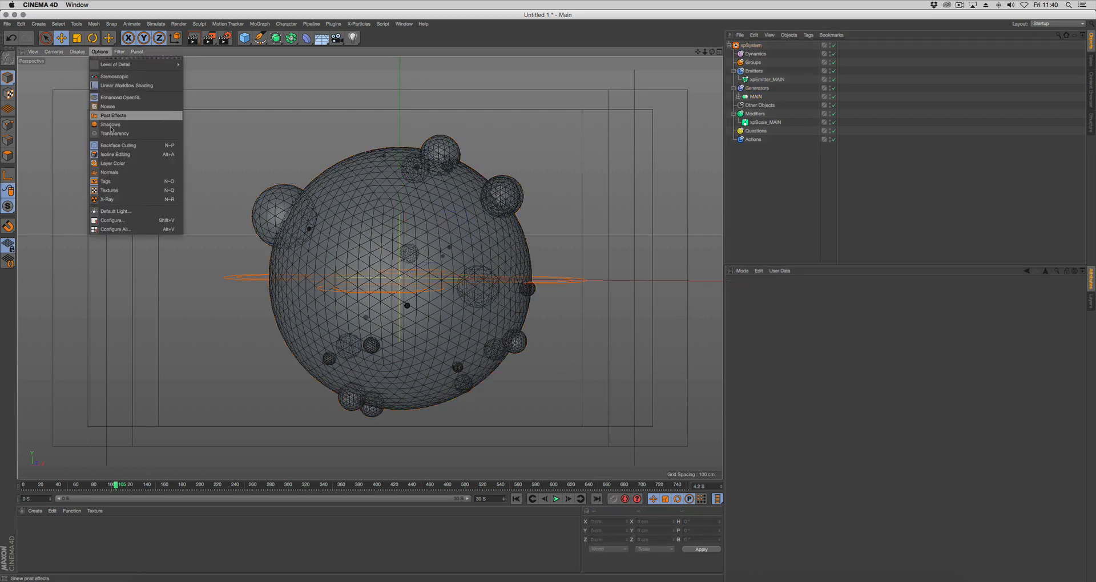
{"action": "mouse_move", "coordinate": [77, 52]}
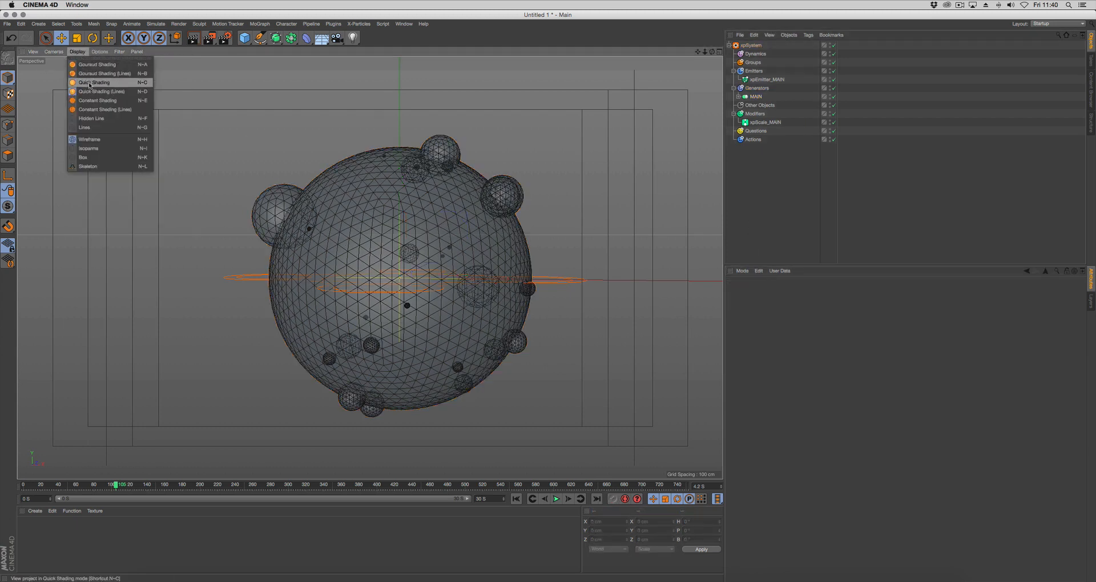
{"action": "left_click", "coordinate": [91, 83]}
{"action": "left_click_drag", "start_coordinate": [506, 287], "coordinate": [509, 288], "text": "alt"}
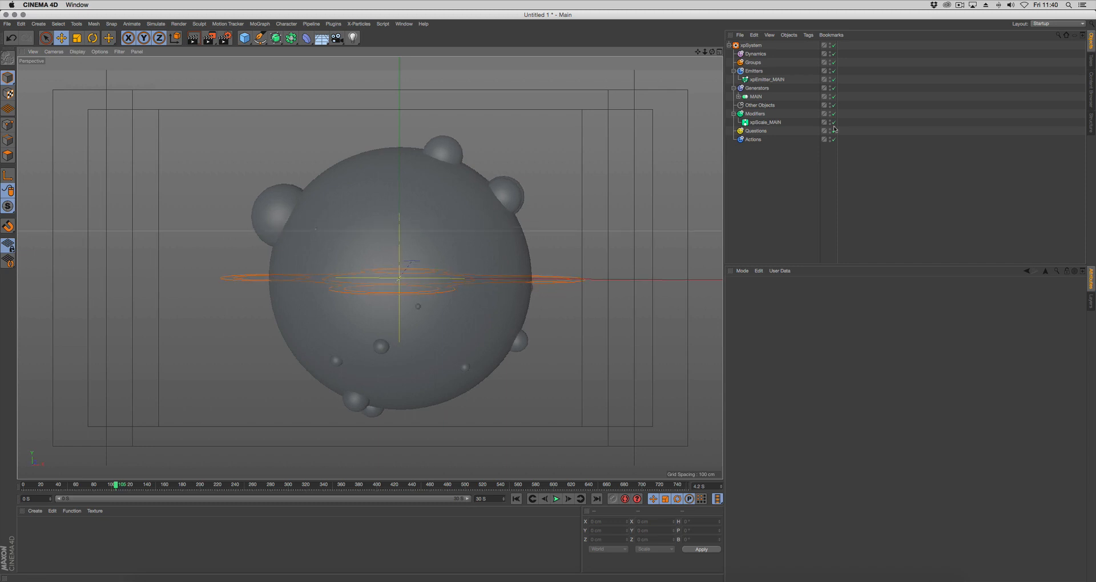
Duplicate xpEmitter_MAIN within the Emitters folder and rename the copy xpEmitter_INNER
{"action": "left_click", "coordinate": [771, 79]}
{"action": "left_click_drag", "start_coordinate": [770, 80], "coordinate": [775, 76], "text": "ctrl"}
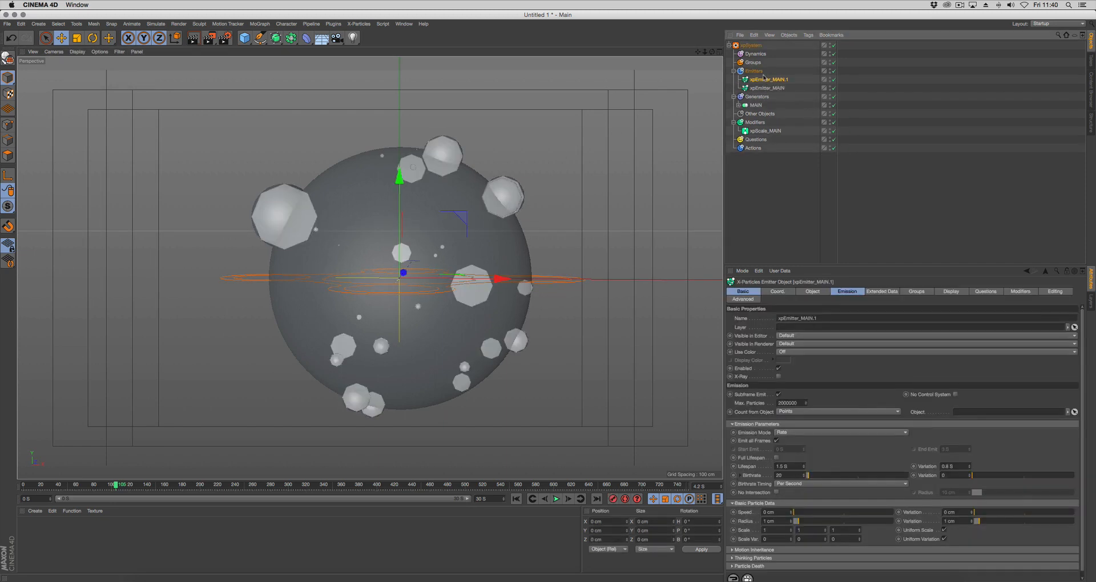
{"action": "double_click", "coordinate": [775, 79]}
{"action": "left_click_drag", "start_coordinate": [774, 80], "coordinate": [815, 81]}
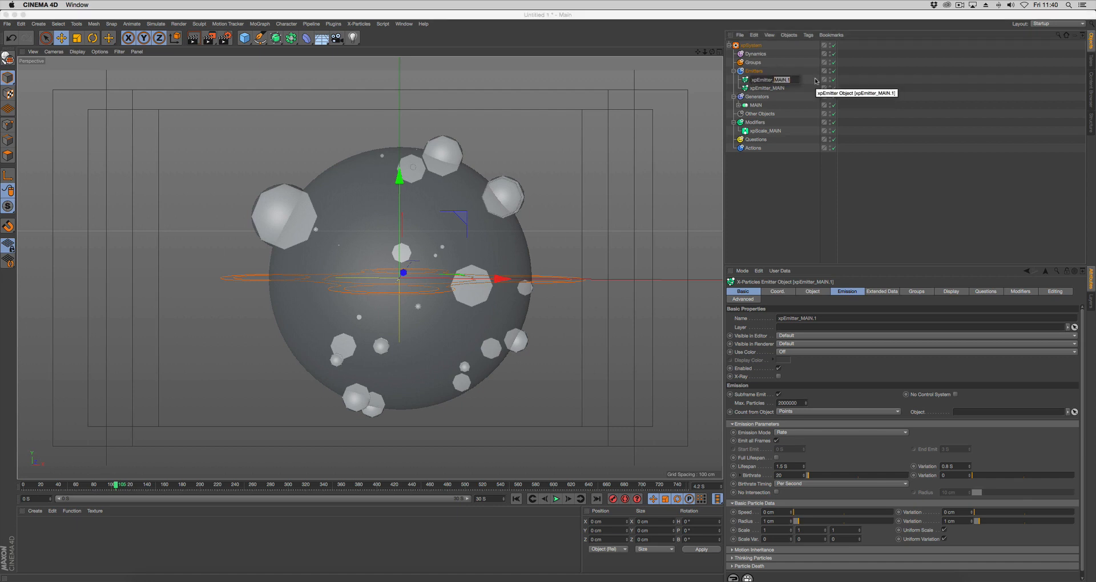
{"action": "key", "text": "BackSpace"}
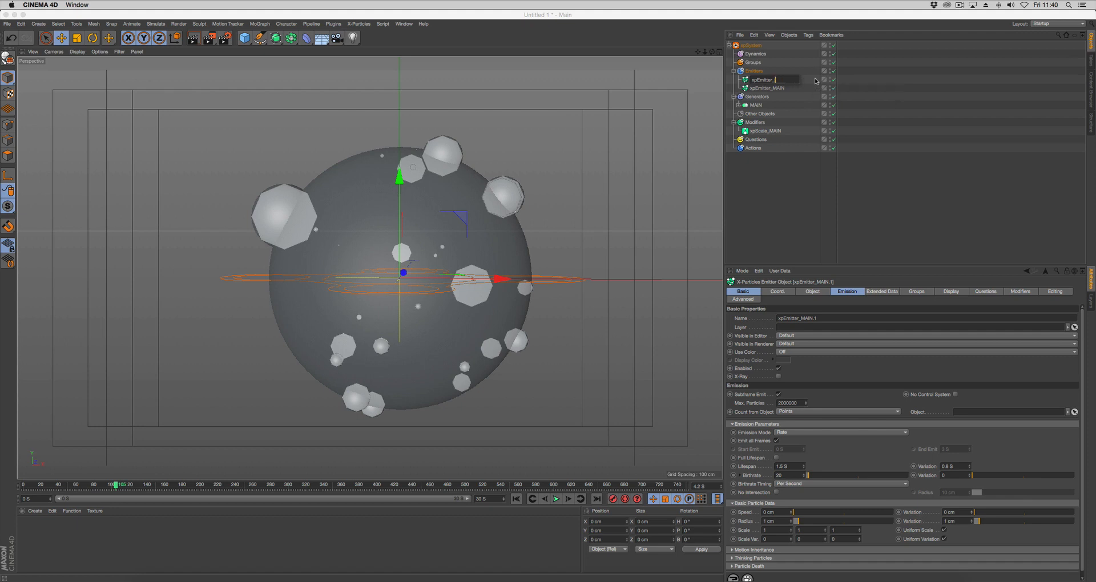
{"action": "type", "text": "INNER"}
{"action": "key", "text": "Return"}
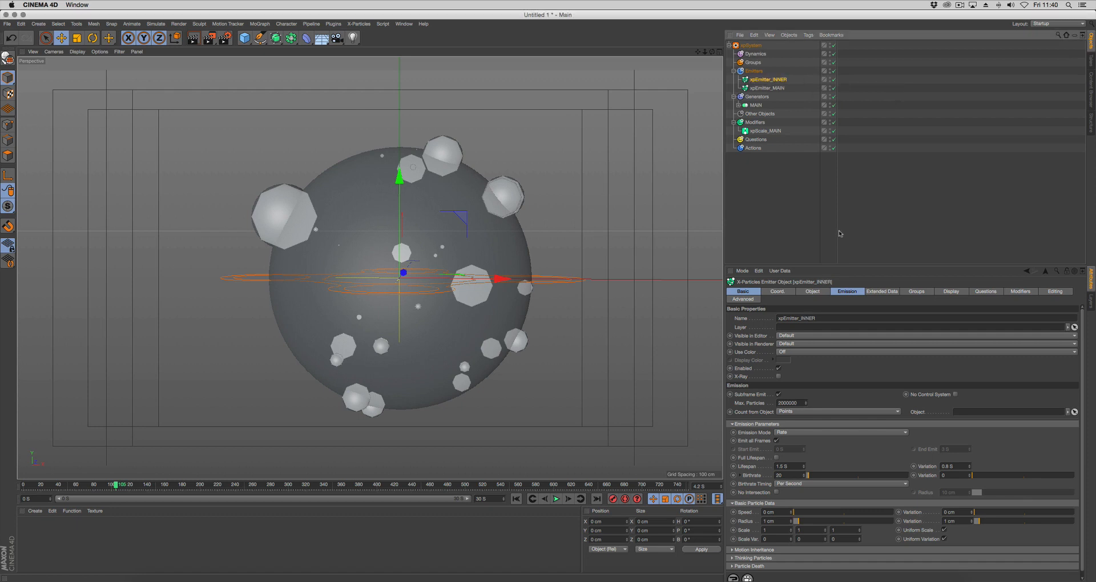
Change the particle display color of xpEmitter_INNER to blue
{"action": "left_click", "coordinate": [946, 294]}
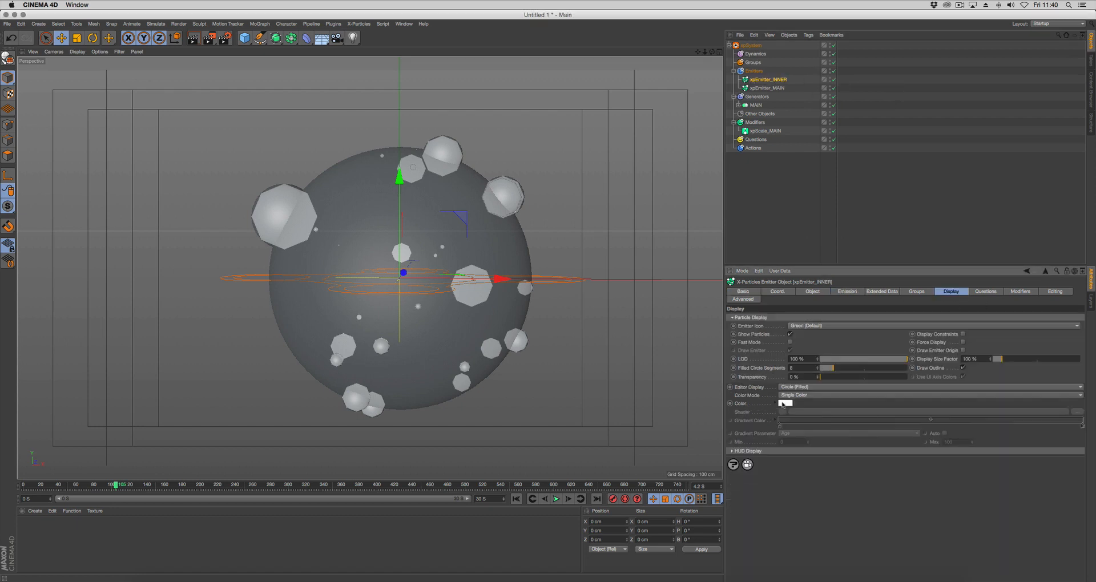
{"action": "left_click", "coordinate": [783, 402]}
{"action": "left_click", "coordinate": [821, 359]}
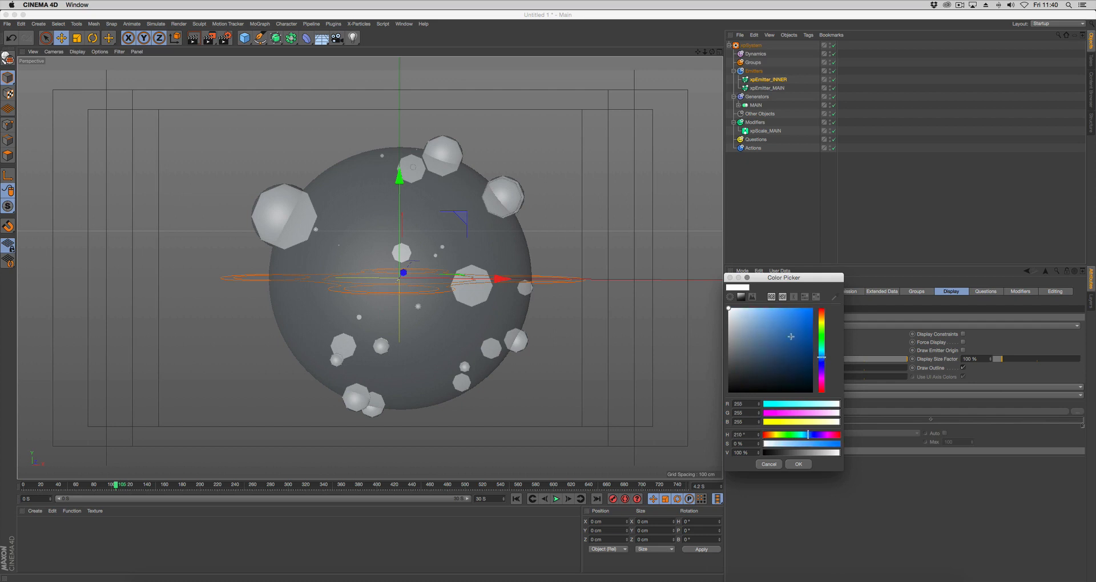
{"action": "left_click", "coordinate": [791, 337]}
{"action": "left_click", "coordinate": [799, 464]}
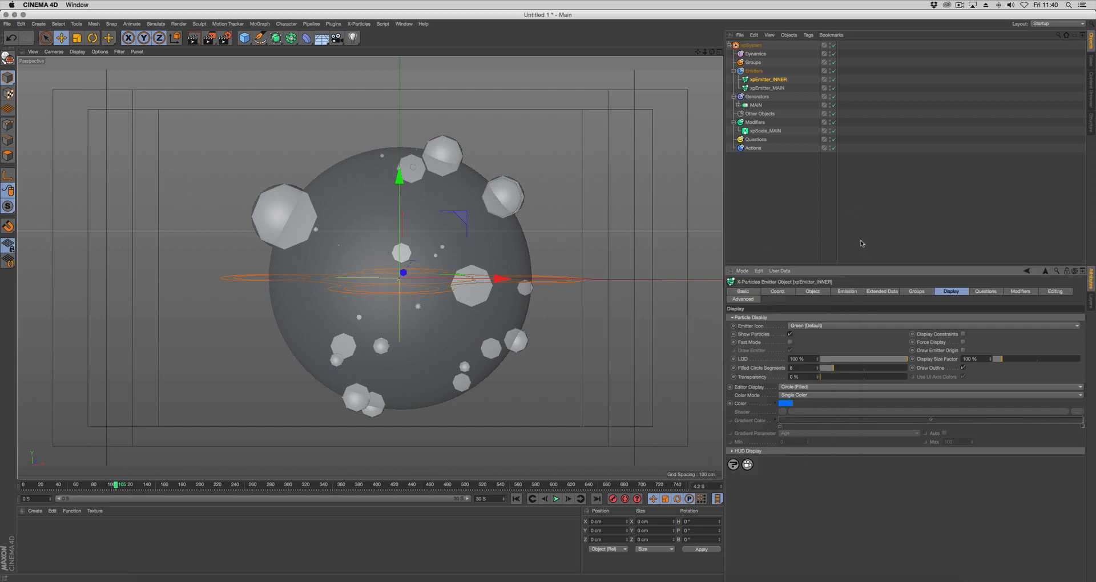
Duplicate the xpScale_MAIN modifier within the Modifiers folder and rename the copy xpScale_INNER
{"action": "left_click", "coordinate": [761, 130]}
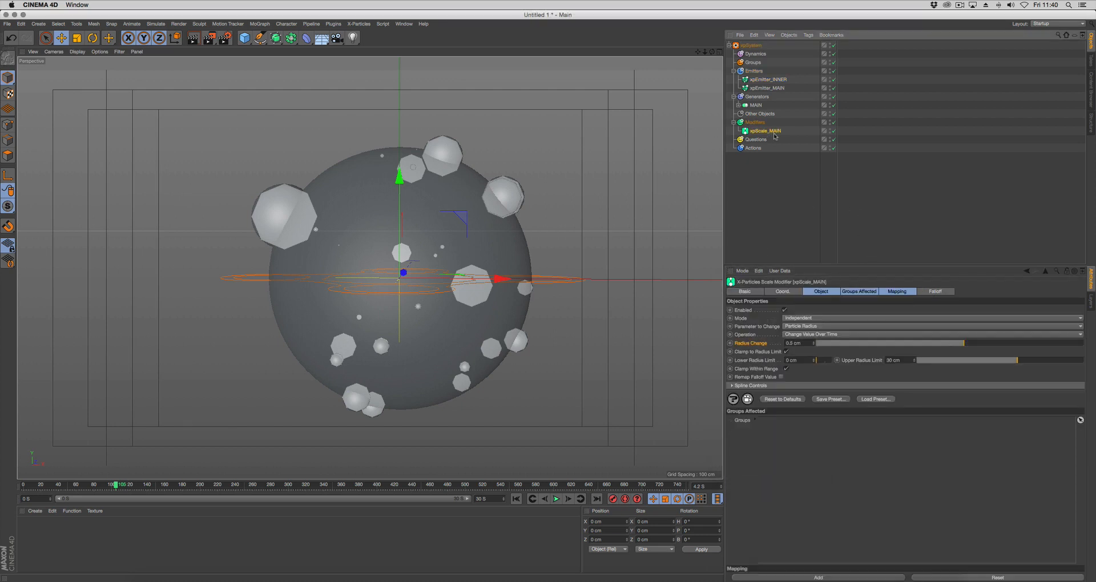
{"action": "left_click_drag", "start_coordinate": [781, 133], "coordinate": [768, 133], "text": "ctrl"}
{"action": "double_click", "coordinate": [781, 131]}
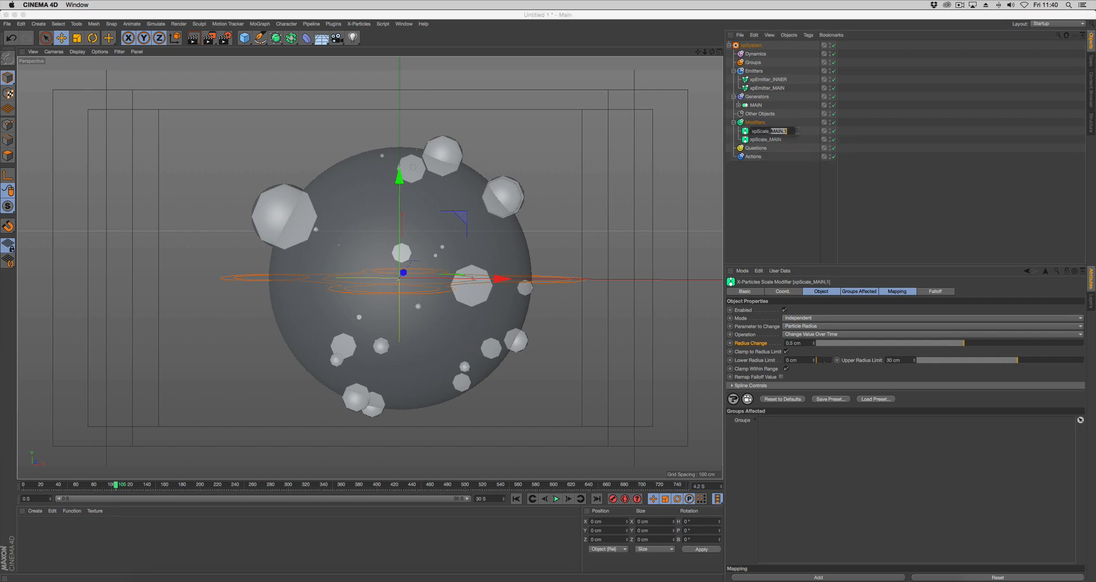
{"action": "key", "text": "BackSpace"}
{"action": "type", "text": "INNER"}
{"action": "key", "text": "Return"}
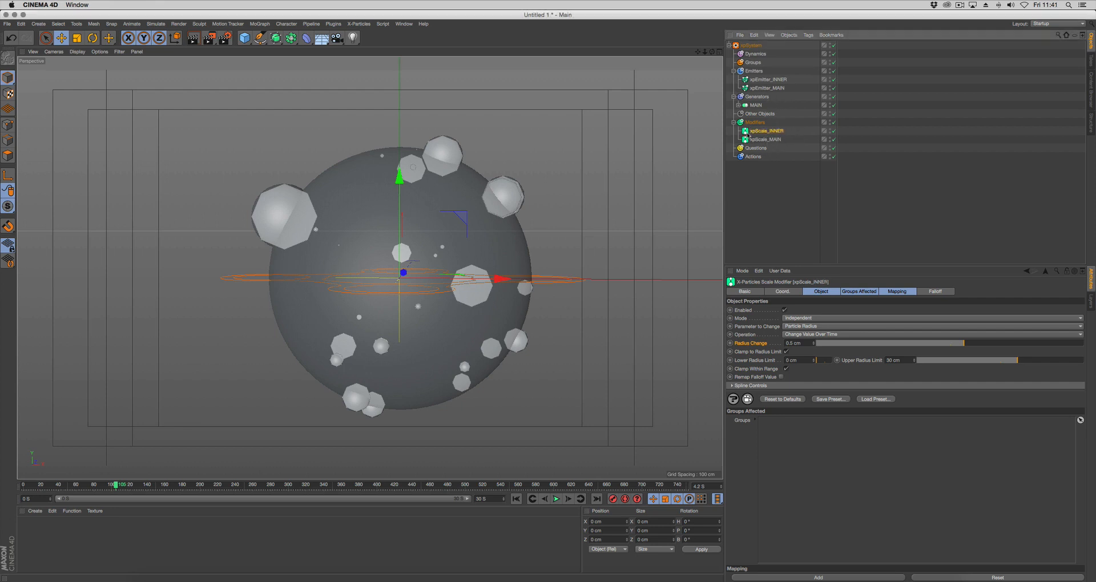
Exclude xpScale_INNER from xpEmitter_MAIN's modifiers and xpScale_MAIN from xpEmitter_INNER's modifiers
{"action": "left_click", "coordinate": [778, 88]}
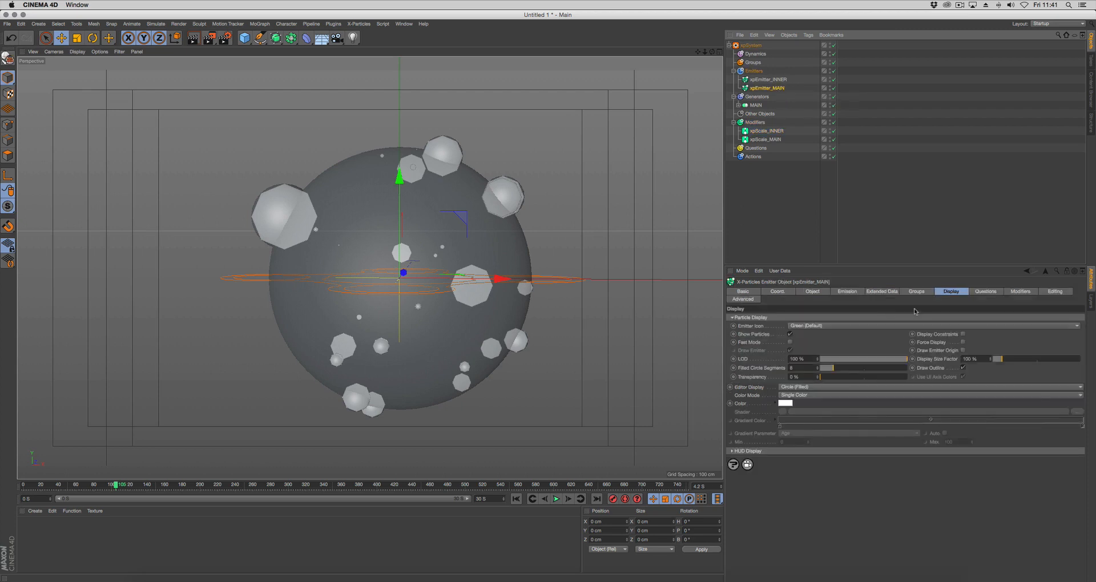
{"action": "left_click", "coordinate": [1032, 293]}
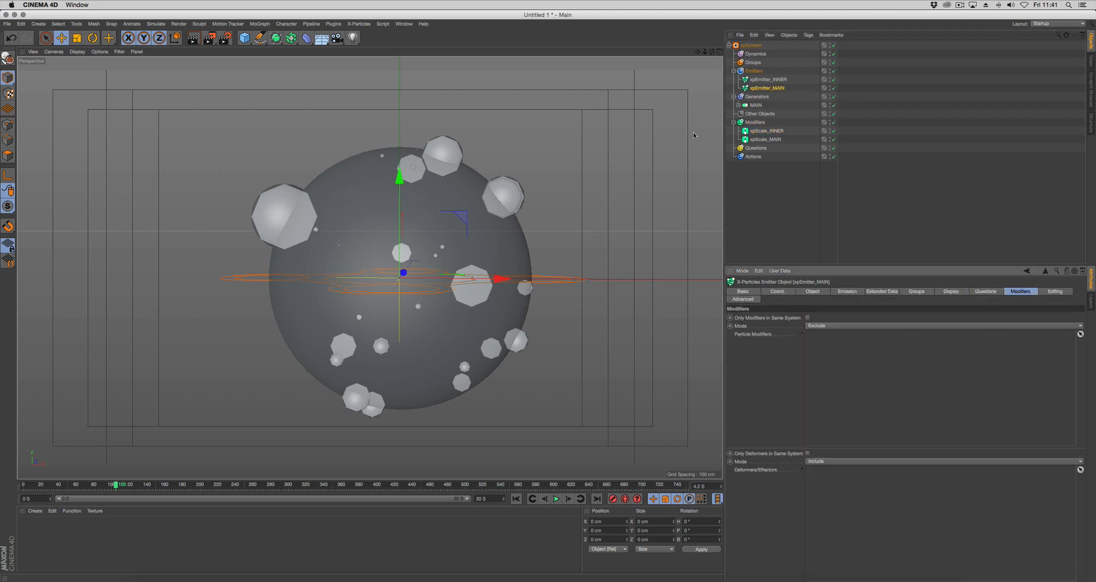
{"action": "left_click_drag", "start_coordinate": [768, 133], "coordinate": [837, 337]}
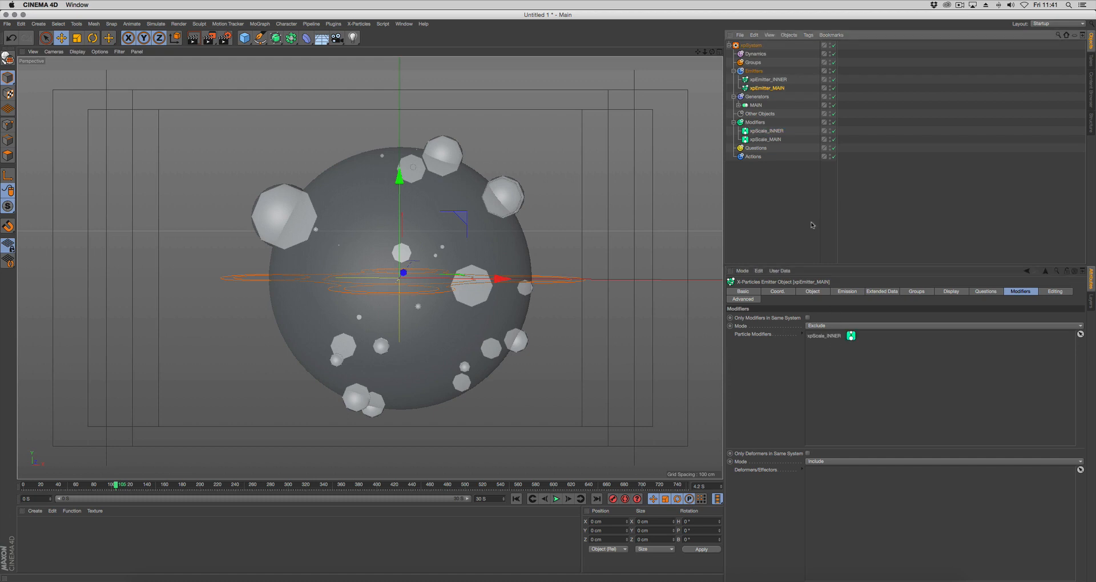
{"action": "left_click", "coordinate": [771, 80]}
{"action": "left_click_drag", "start_coordinate": [776, 139], "coordinate": [820, 337]}
Set xpScale_INNER's Radius Change to 0.4 cm and preview the simulation from the first frame
{"action": "left_click", "coordinate": [767, 130]}
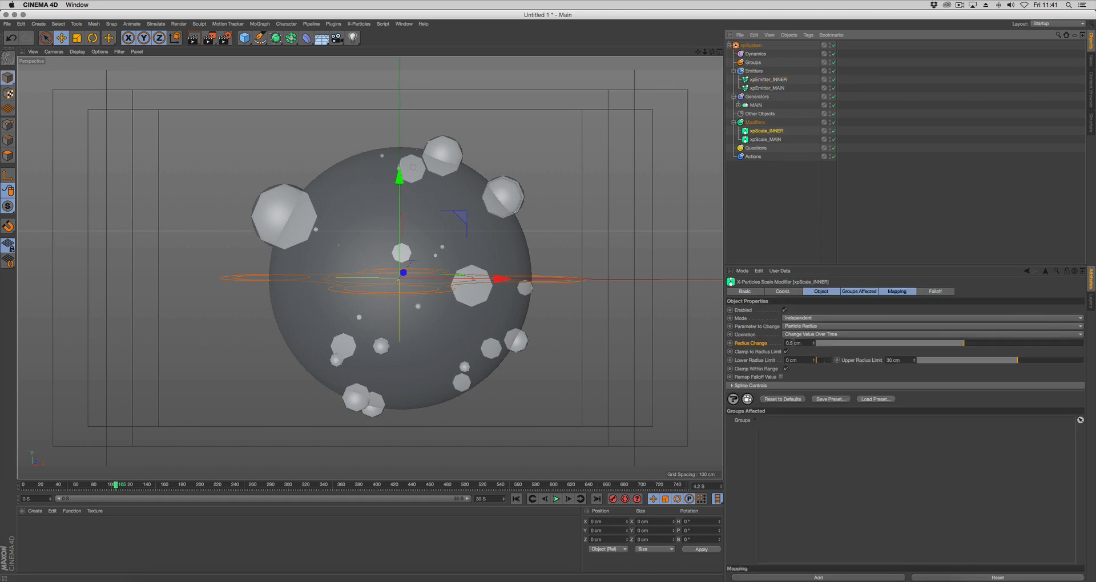
{"action": "left_click", "coordinate": [791, 342]}
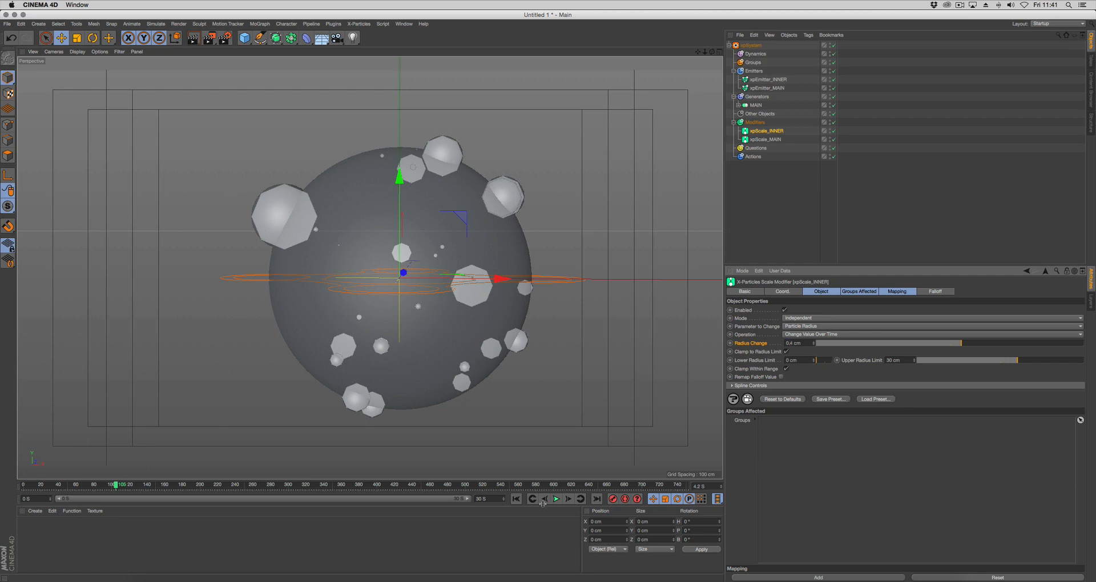
{"action": "left_click", "coordinate": [516, 499]}
{"action": "left_click", "coordinate": [556, 499]}
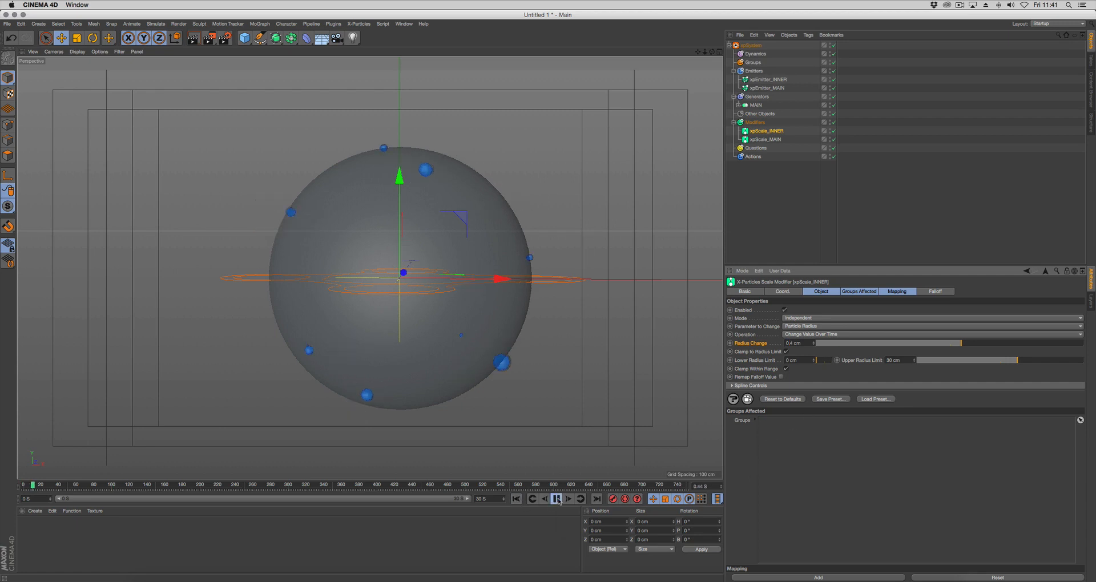
{"action": "left_click", "coordinate": [557, 500]}
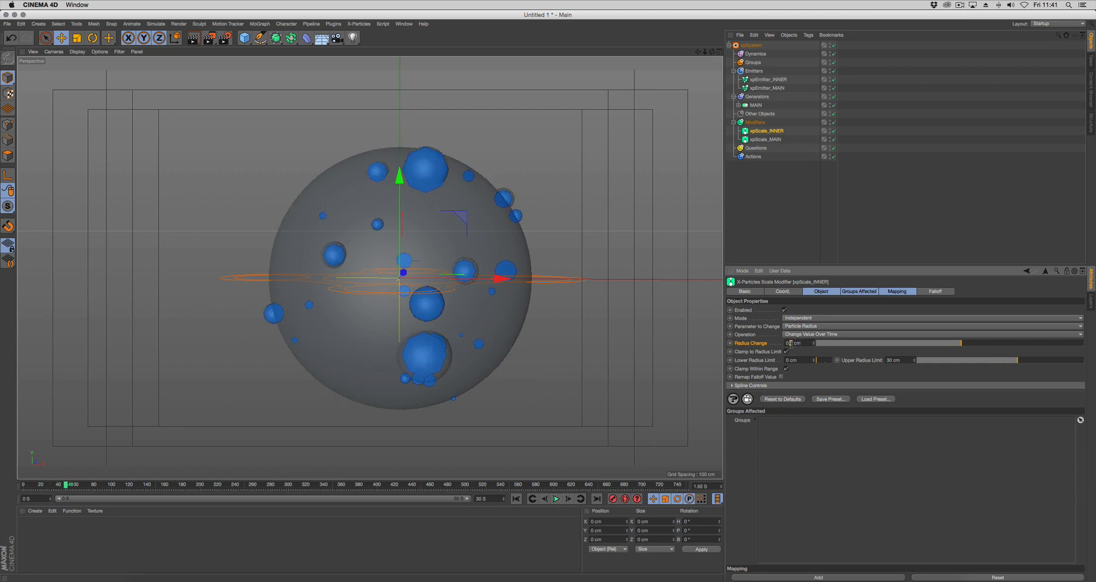
Set xpScale_INNER's Radius Change to 0.3 cm, replay from the first frame, and inspect the blue inner particles
{"action": "left_click", "coordinate": [516, 499]}
{"action": "left_click", "coordinate": [557, 500]}
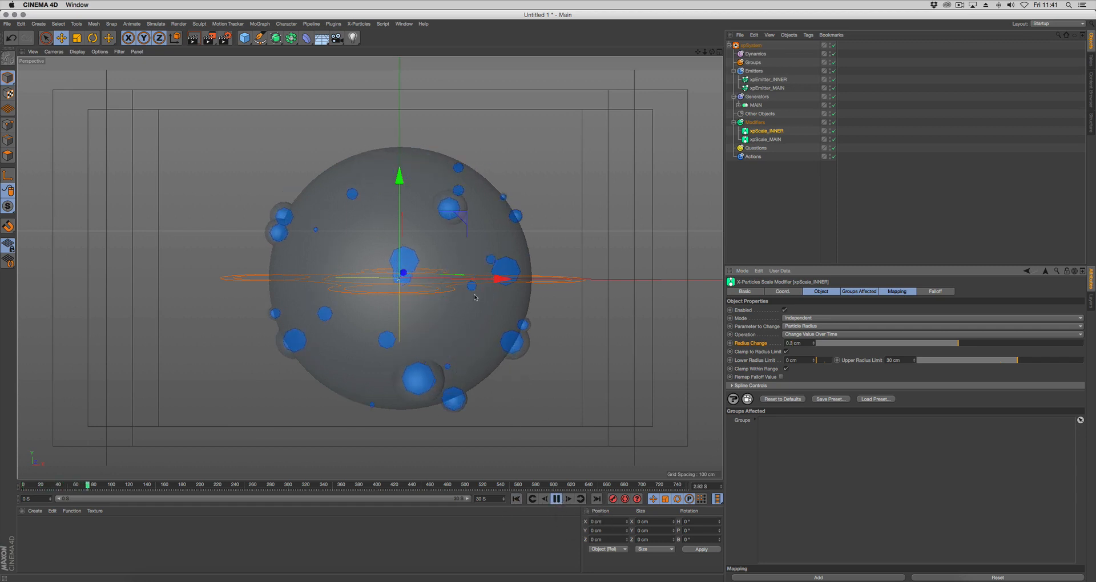
{"action": "left_click", "coordinate": [557, 499]}
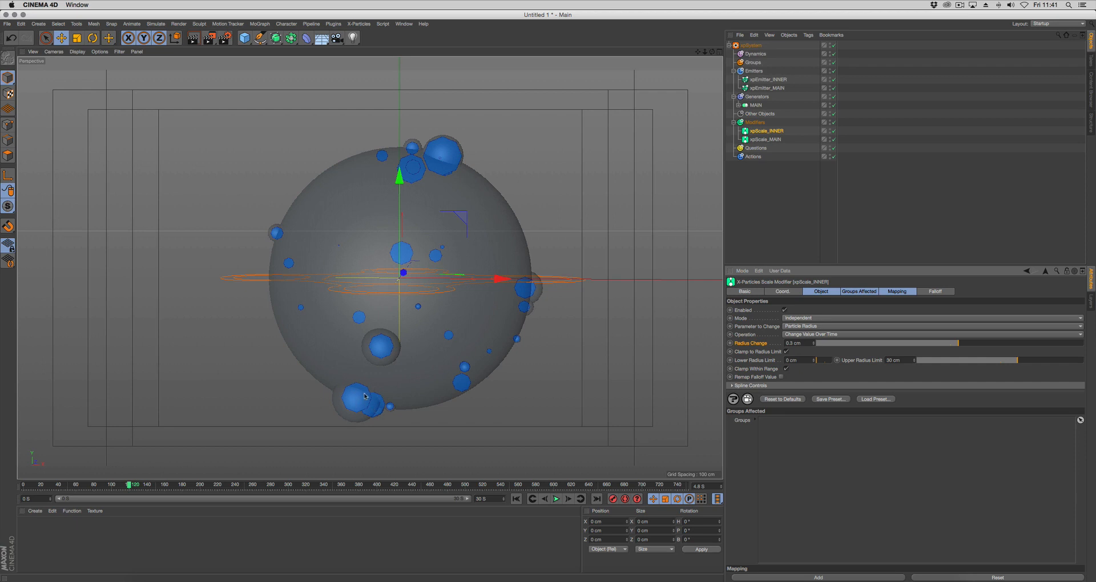
{"action": "left_click_drag", "start_coordinate": [532, 380], "coordinate": [583, 369], "text": "alt"}
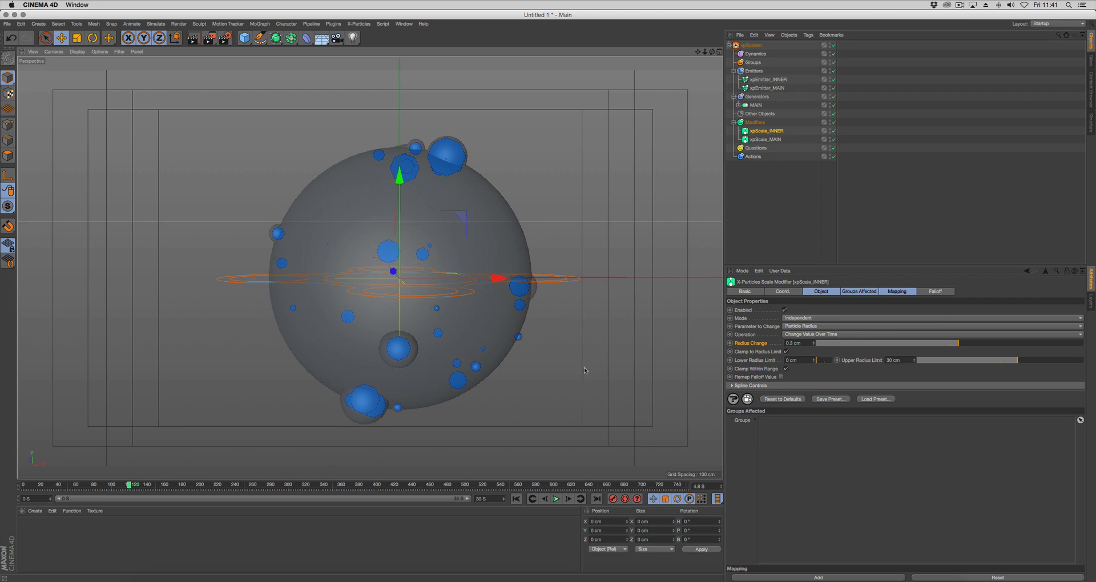
Delete the xpScale_INNER modifier and the xpEmitter_INNER emitter from the X-Particles system
{"action": "left_click", "coordinate": [774, 132]}
{"action": "key", "text": "Delete"}
{"action": "left_click", "coordinate": [769, 79]}
{"action": "key", "text": "Delete"}
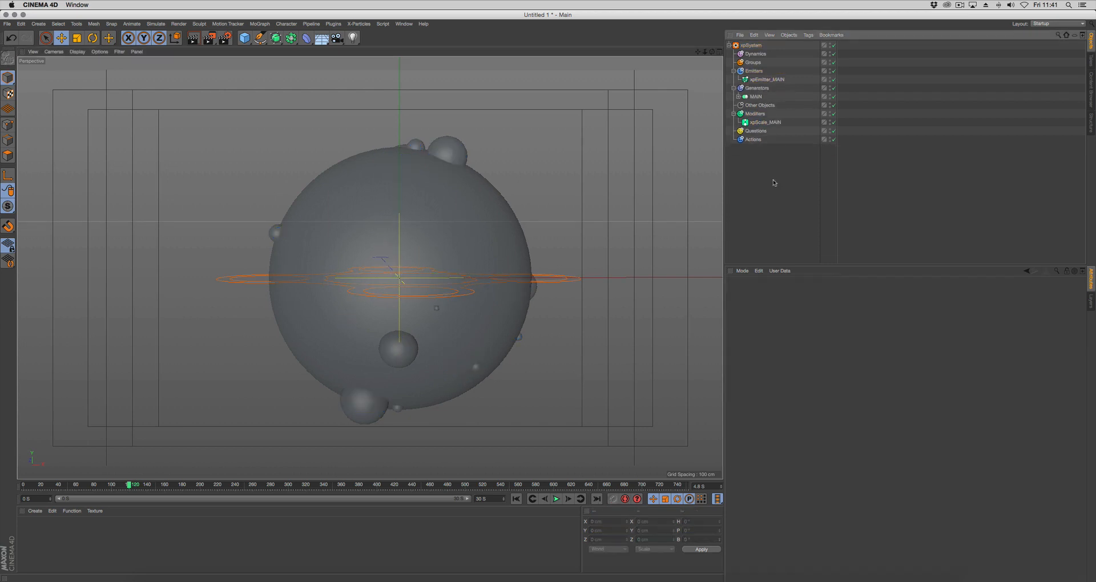
{"action": "left_click_drag", "start_coordinate": [549, 348], "coordinate": [559, 344], "text": "alt"}
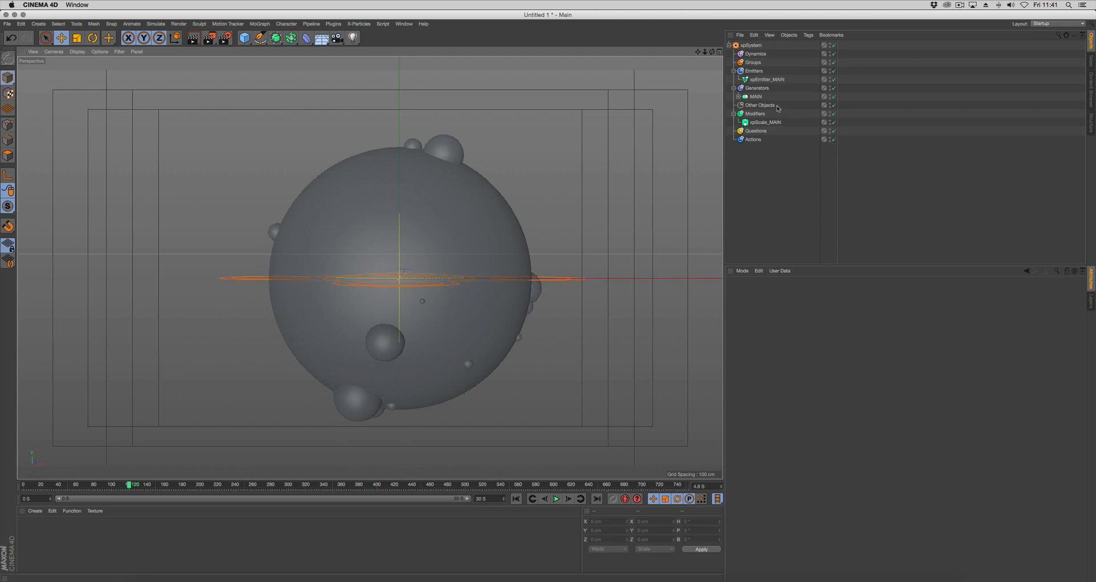
Add a Skinner generator to the Generators folder and assign the MAIN Connect object as its source
{"action": "left_click", "coordinate": [756, 89]}
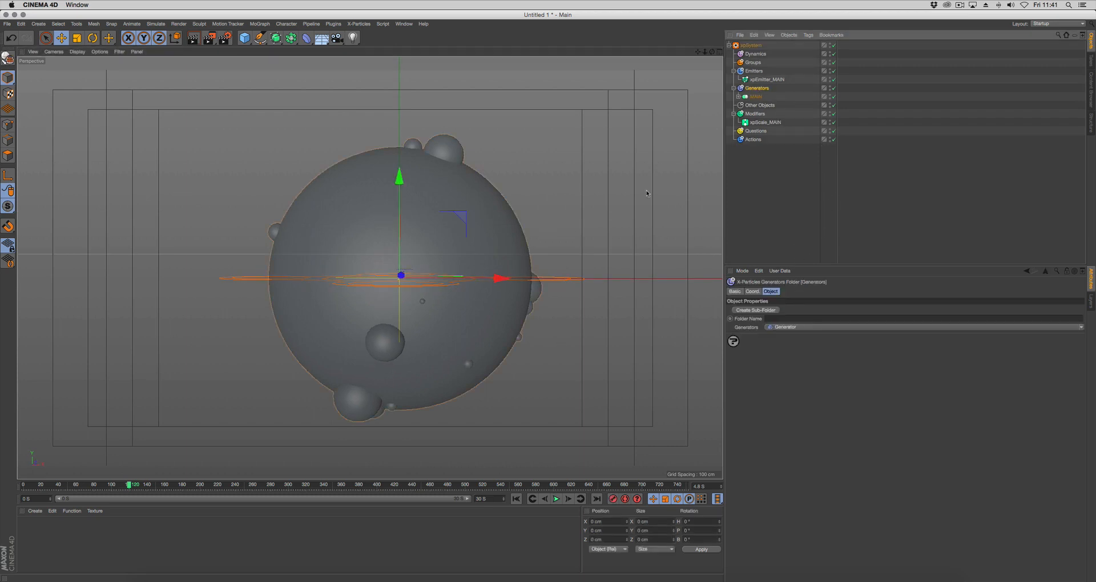
{"action": "left_click", "coordinate": [789, 327]}
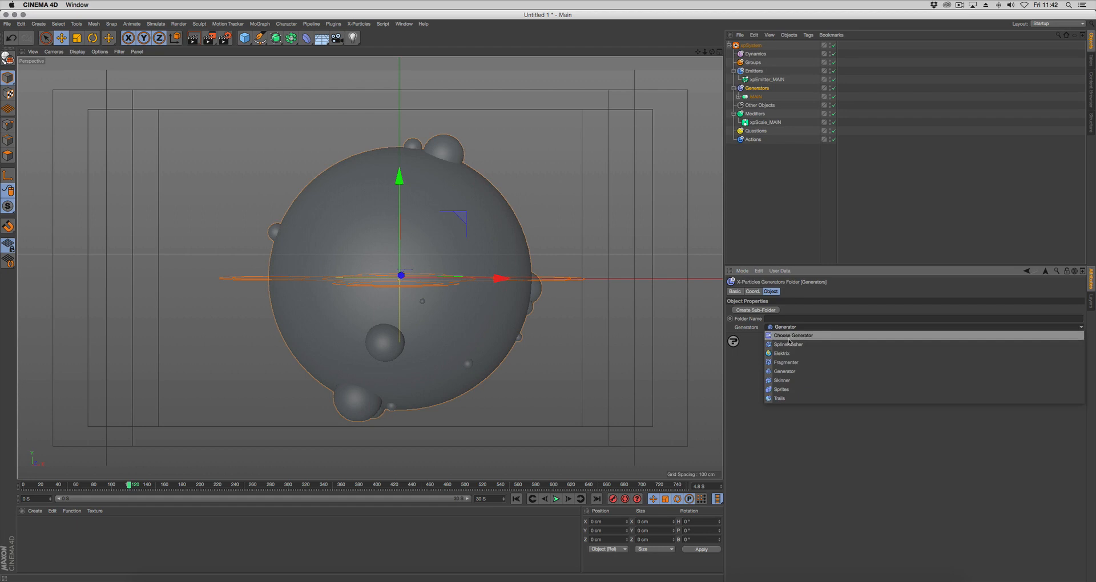
{"action": "left_click", "coordinate": [788, 382]}
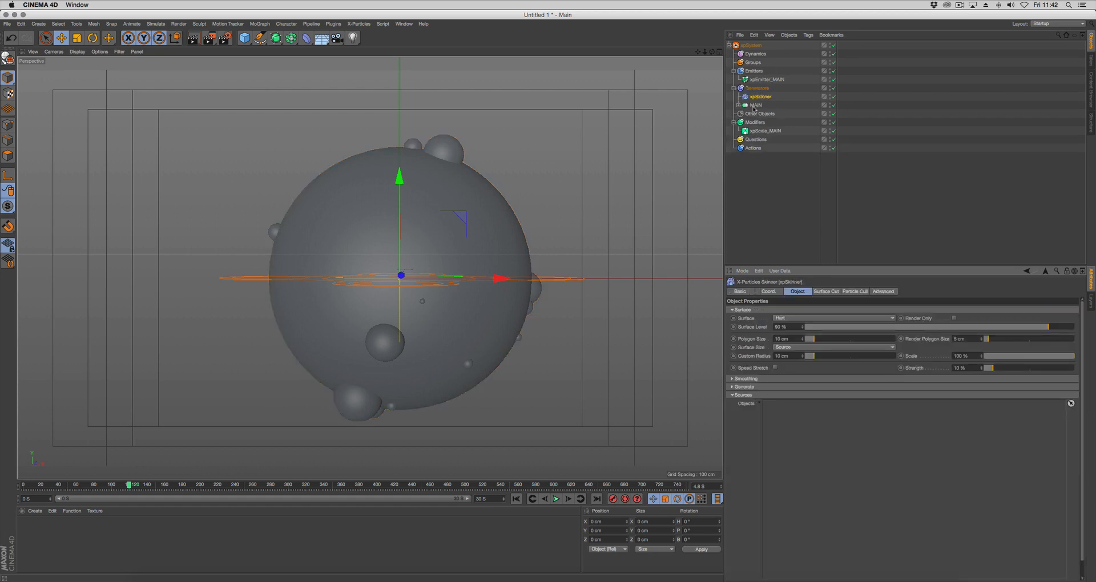
{"action": "left_click_drag", "start_coordinate": [753, 107], "coordinate": [802, 408]}
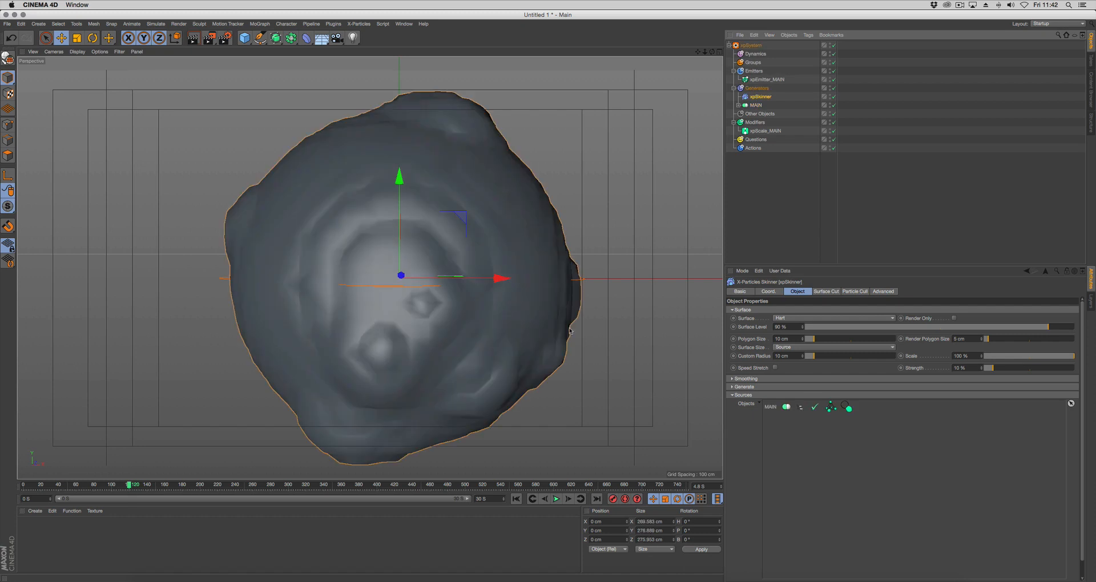
Hide the MAIN Connect object and inspect the skinned surface from several angles
{"action": "left_click", "coordinate": [830, 107]}
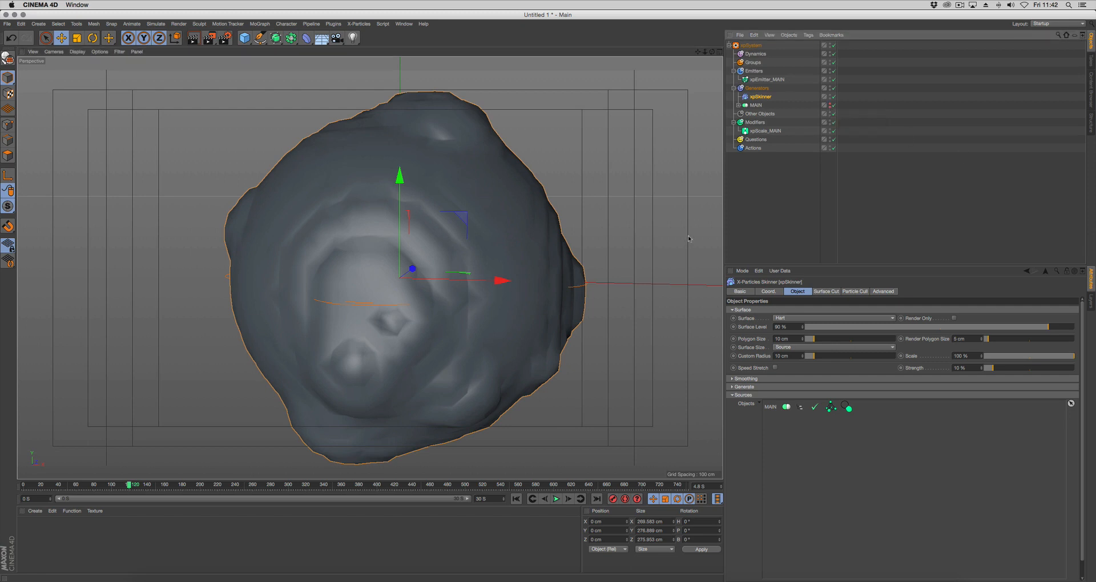
{"action": "middle_click_drag", "start_coordinate": [551, 305], "coordinate": [541, 300], "text": "alt"}
{"action": "right_click_drag", "start_coordinate": [570, 301], "coordinate": [549, 308], "text": "alt"}
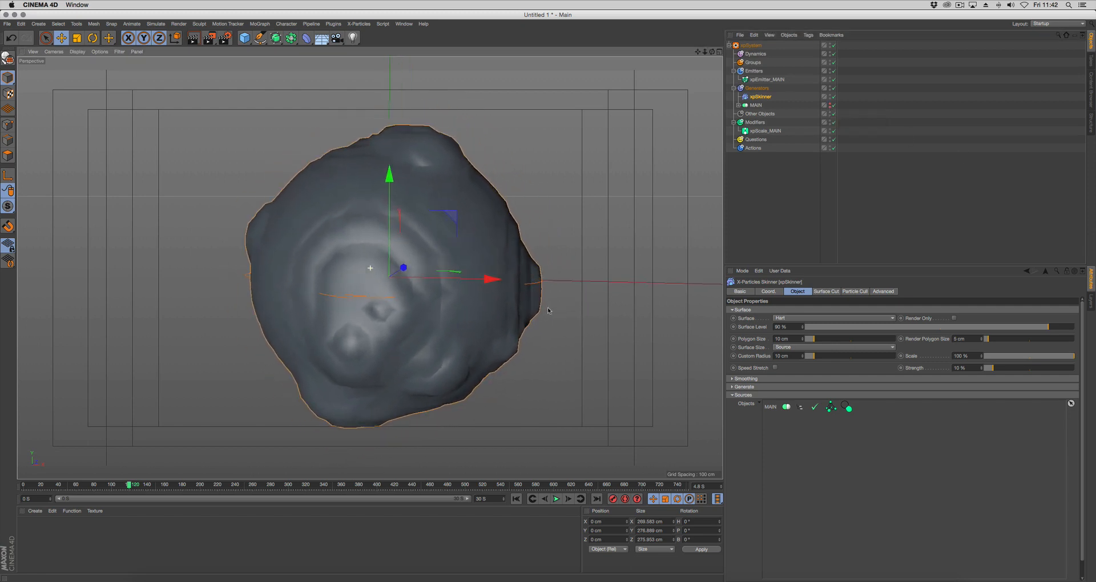
{"action": "mouse_move", "coordinate": [549, 311]}
{"action": "left_mouse_down", "text": "alt"}
{"action": "mouse_move", "coordinate": [590, 328]}
{"action": "mouse_move", "coordinate": [509, 330]}
{"action": "mouse_move", "coordinate": [537, 329]}
{"action": "left_mouse_up", "text": "alt"}
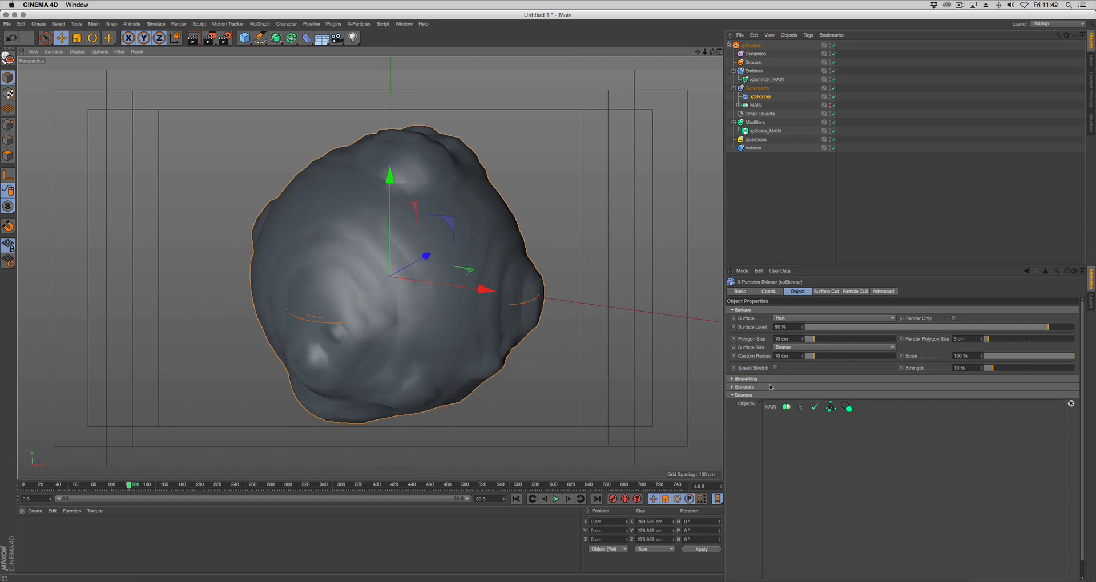
Set xpSkinner's Polygon Size to 5 cm and its Render Polygon Size to 1 cm
{"action": "double_click", "coordinate": [793, 339]}
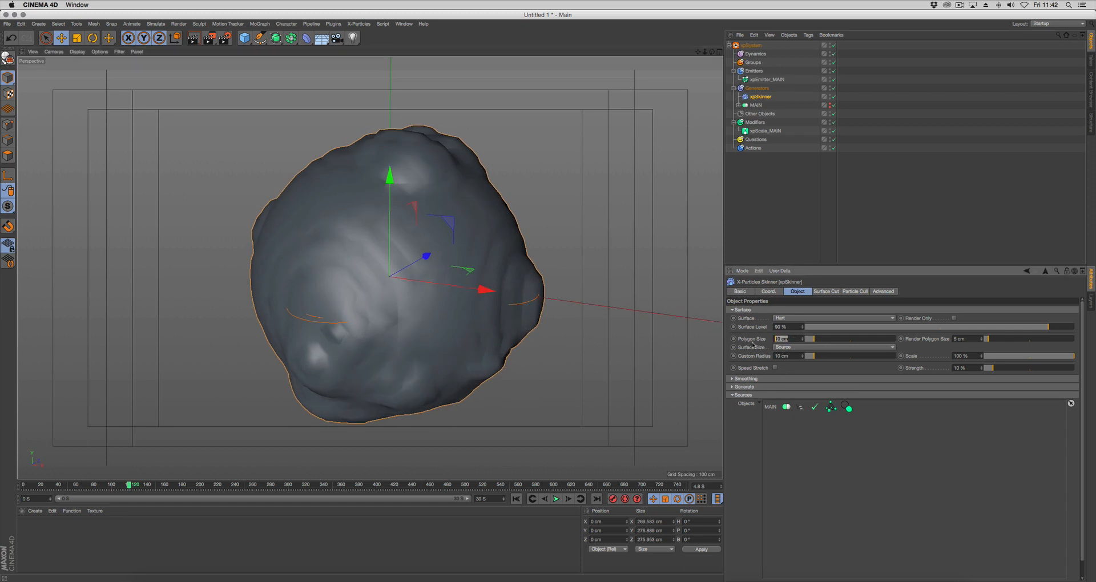
{"action": "type", "text": "5"}
{"action": "double_click", "coordinate": [964, 339]}
{"action": "type", "text": "1"}
{"action": "key", "text": "Return"}
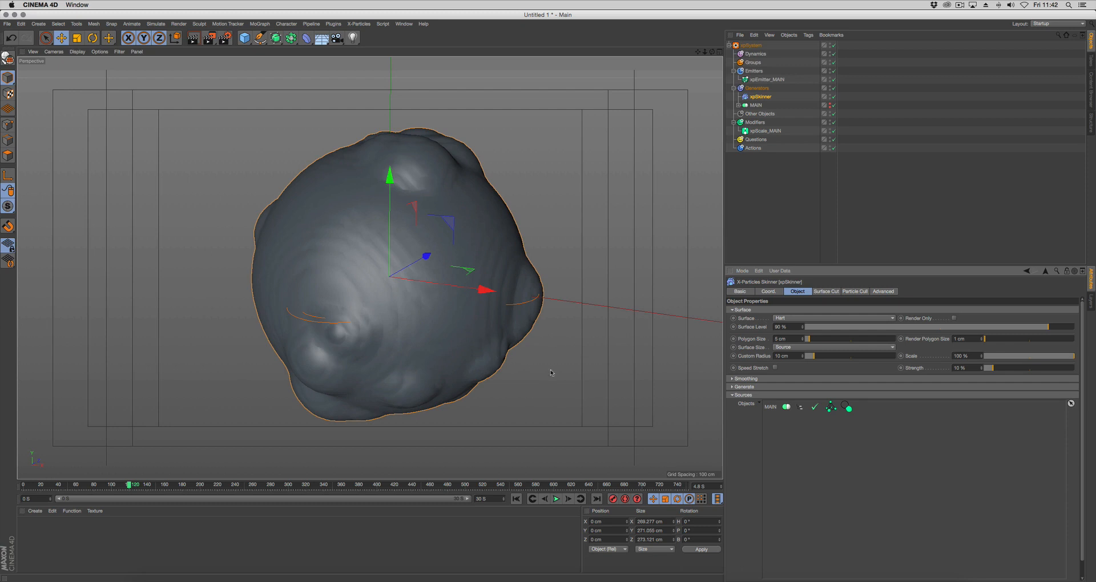
{"action": "left_click_drag", "start_coordinate": [552, 374], "coordinate": [484, 369], "text": "alt"}
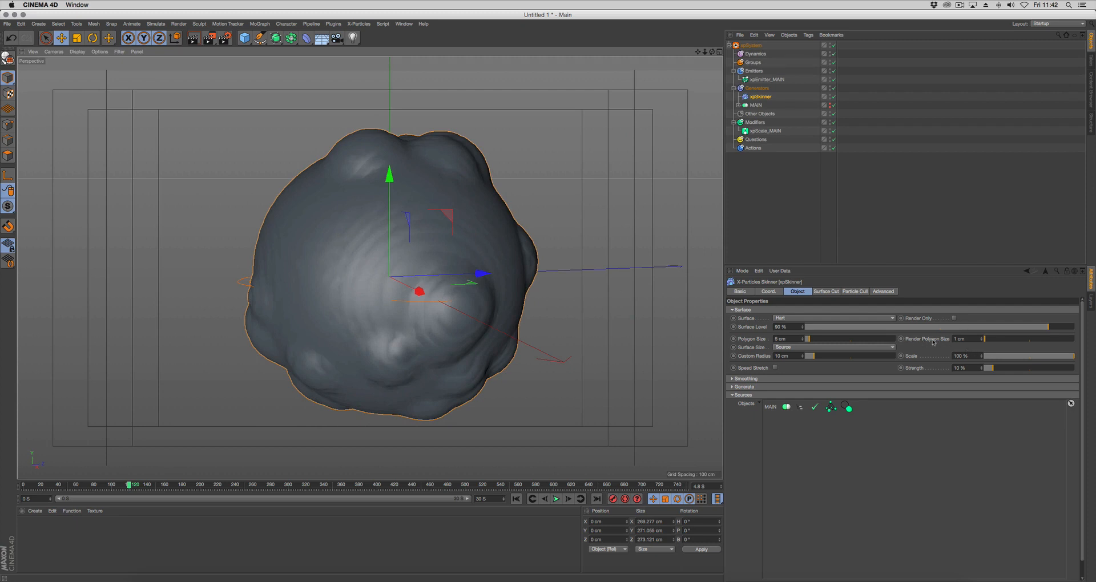
Enable Geometry smoothing on xpSkinner with 12 iterations
{"action": "left_click", "coordinate": [765, 379]}
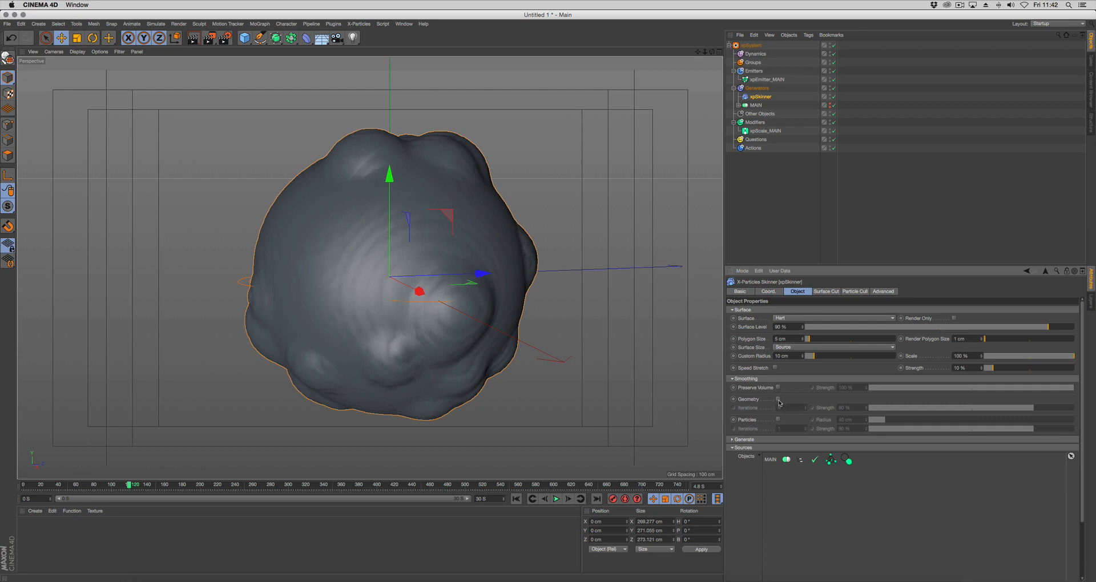
{"action": "left_click", "coordinate": [777, 399]}
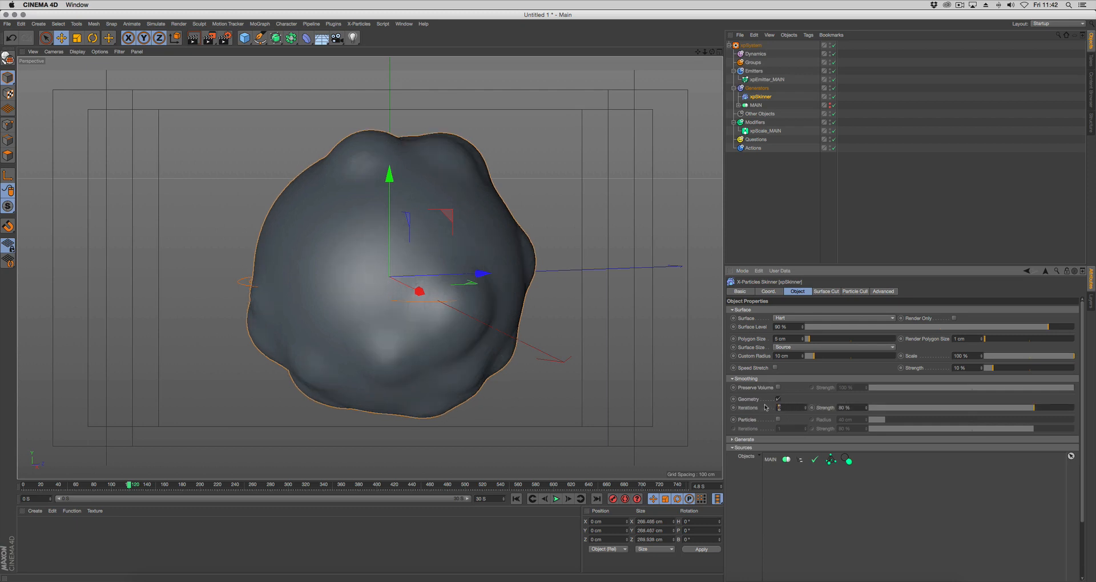
{"action": "type", "text": "12"}
{"action": "key", "text": "Return"}
{"action": "left_click_drag", "start_coordinate": [502, 219], "coordinate": [574, 303], "text": "alt"}
Change xpSkinner's surface type to Wyvill and check the resulting shape
{"action": "left_click", "coordinate": [803, 319]}
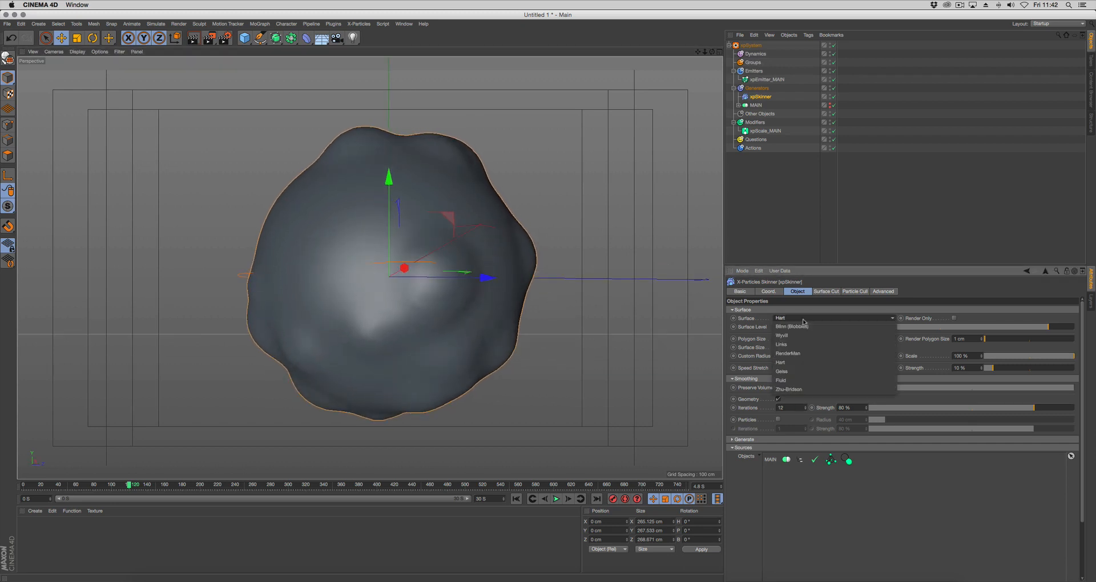
{"action": "left_click", "coordinate": [799, 336]}
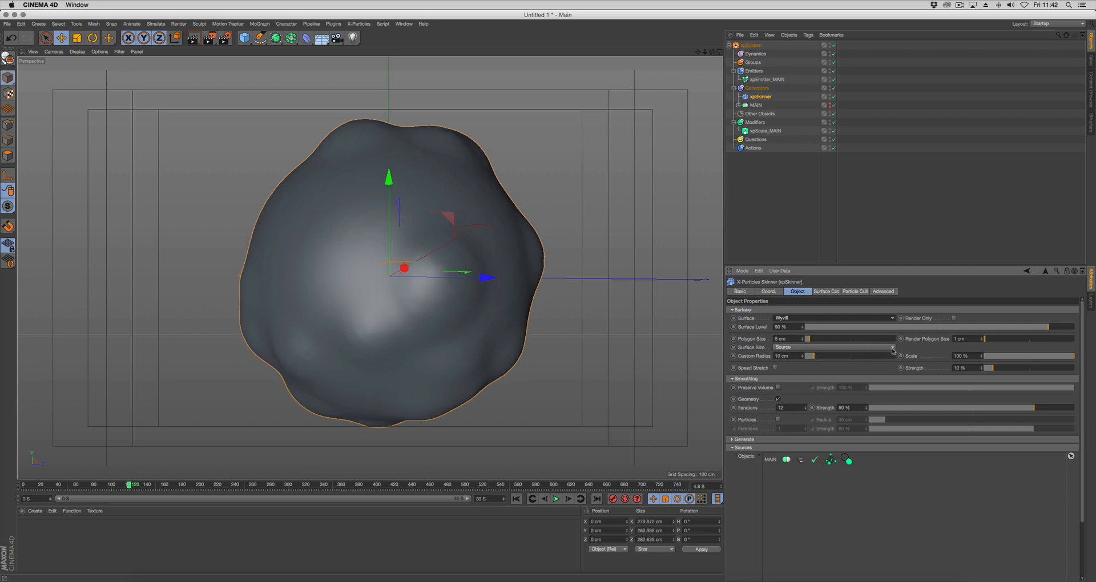
{"action": "mouse_move", "coordinate": [640, 347]}
{"action": "left_mouse_down", "text": "alt"}
{"action": "mouse_move", "coordinate": [656, 345]}
{"action": "mouse_move", "coordinate": [624, 348]}
{"action": "mouse_move", "coordinate": [645, 343]}
{"action": "left_mouse_up", "text": "alt"}
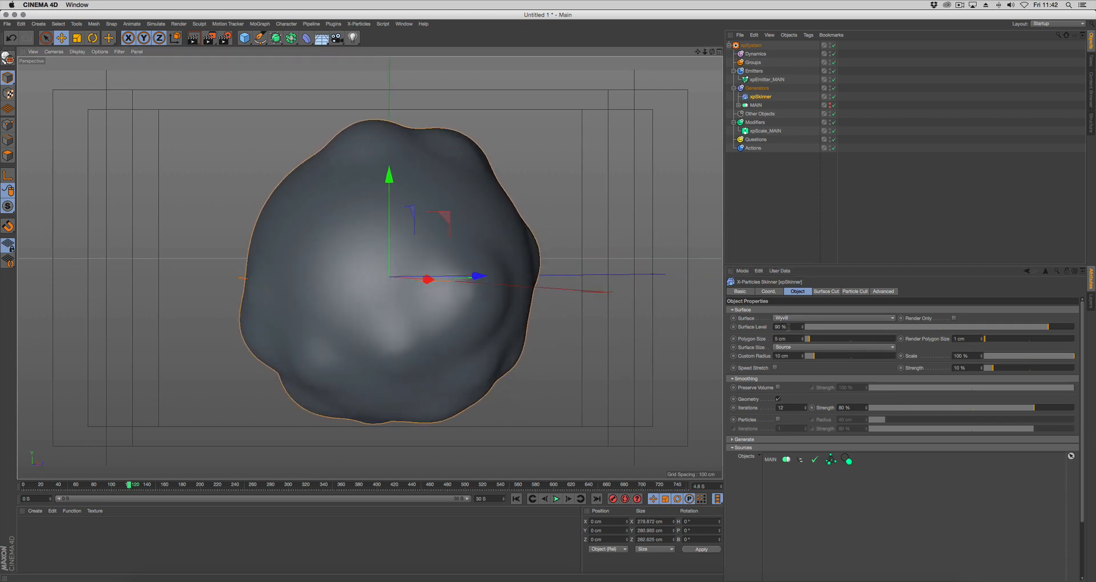
Set xpSkinner's Surface Level to 10 % and render the current view
{"action": "left_click", "coordinate": [797, 327]}
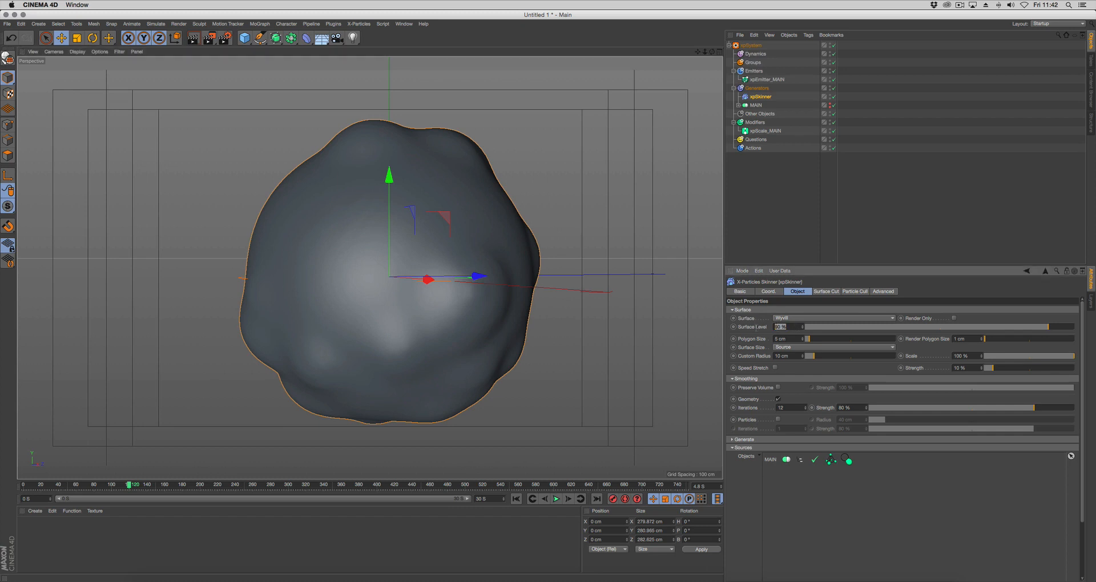
{"action": "type", "text": "10"}
{"action": "key", "text": "Return"}
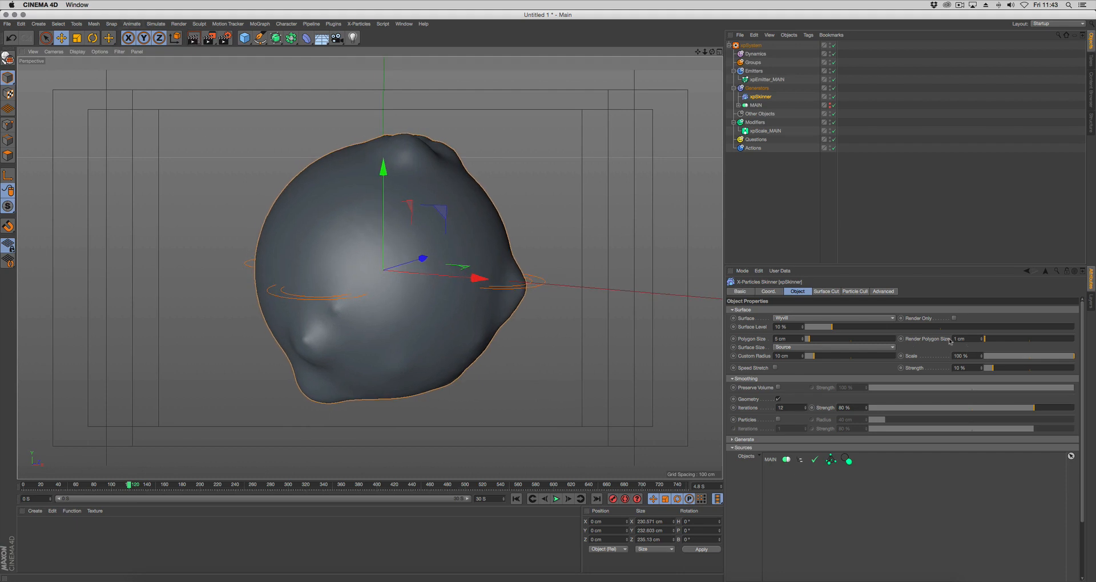
{"action": "left_click", "coordinate": [193, 38]}
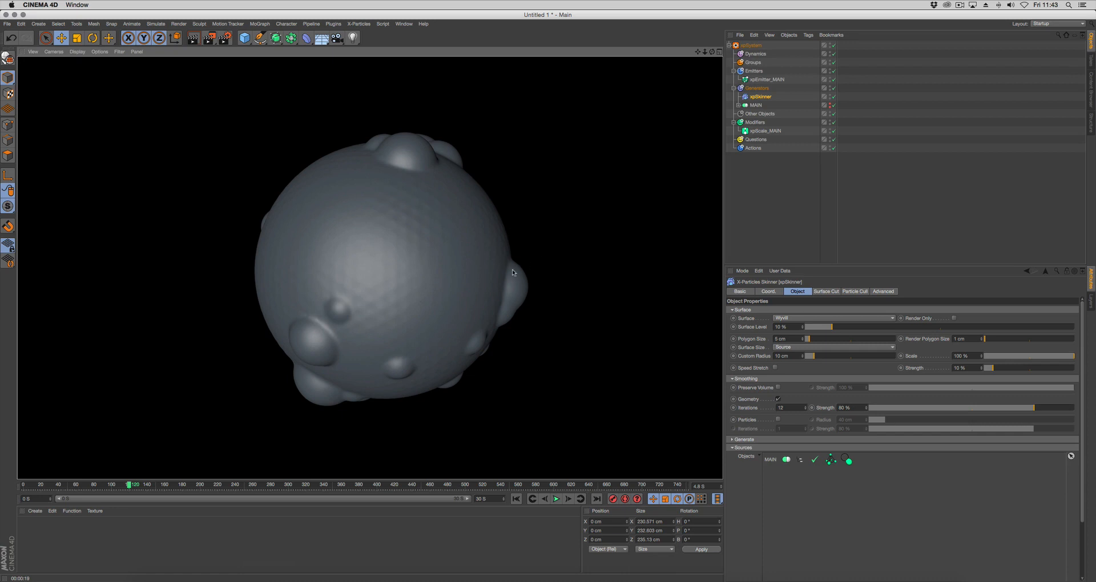
Move the Sphere out of MAIN to the top level of the object hierarchy and return to the first frame
{"action": "left_click", "coordinate": [770, 215]}
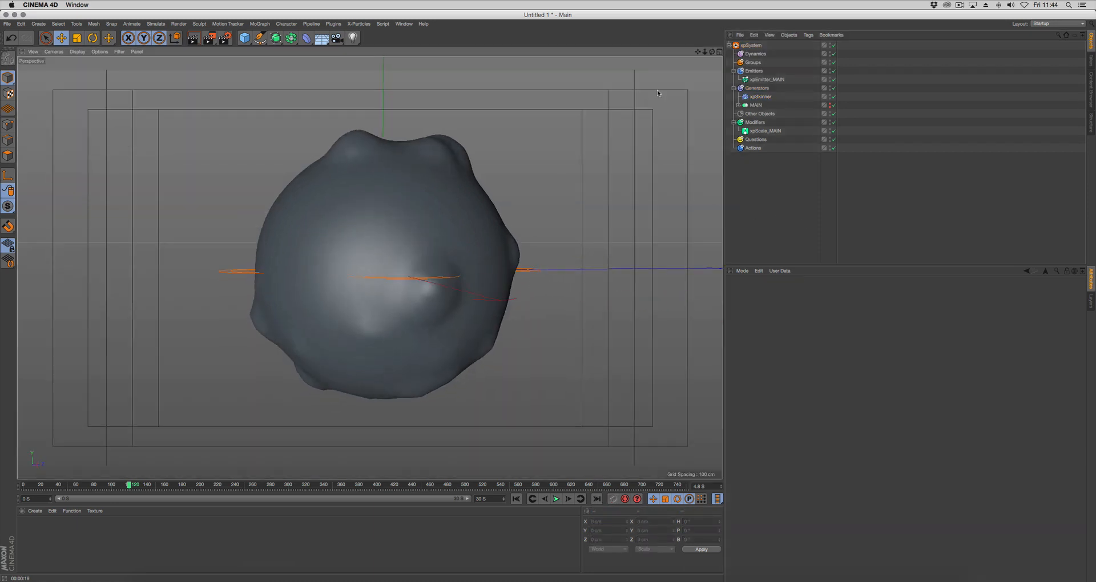
{"action": "left_click", "coordinate": [738, 106]}
{"action": "left_click", "coordinate": [764, 114]}
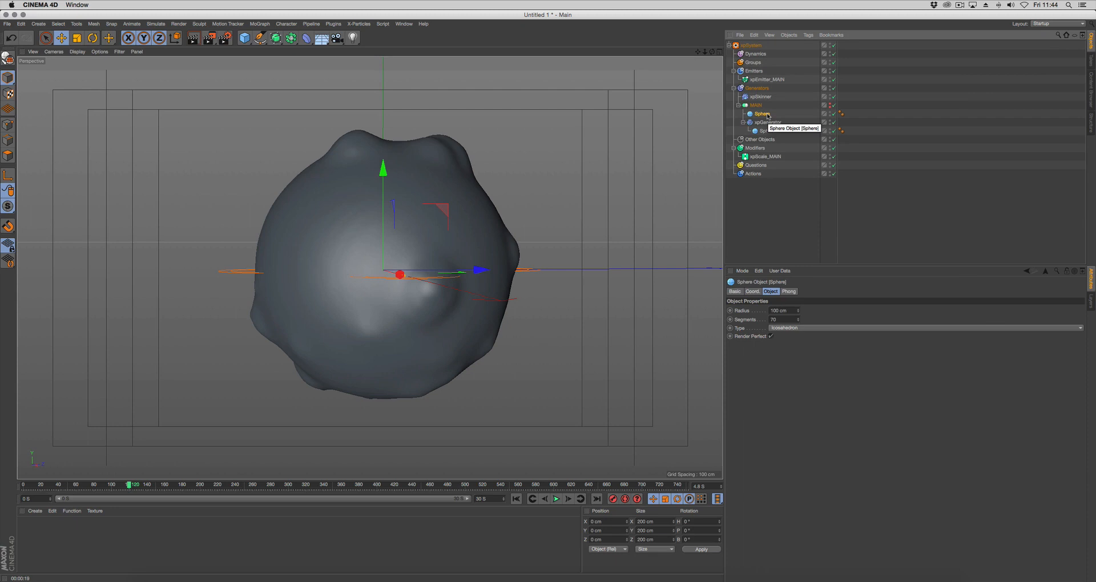
{"action": "left_click_drag", "start_coordinate": [766, 114], "coordinate": [762, 47]}
{"action": "left_click", "coordinate": [785, 214]}
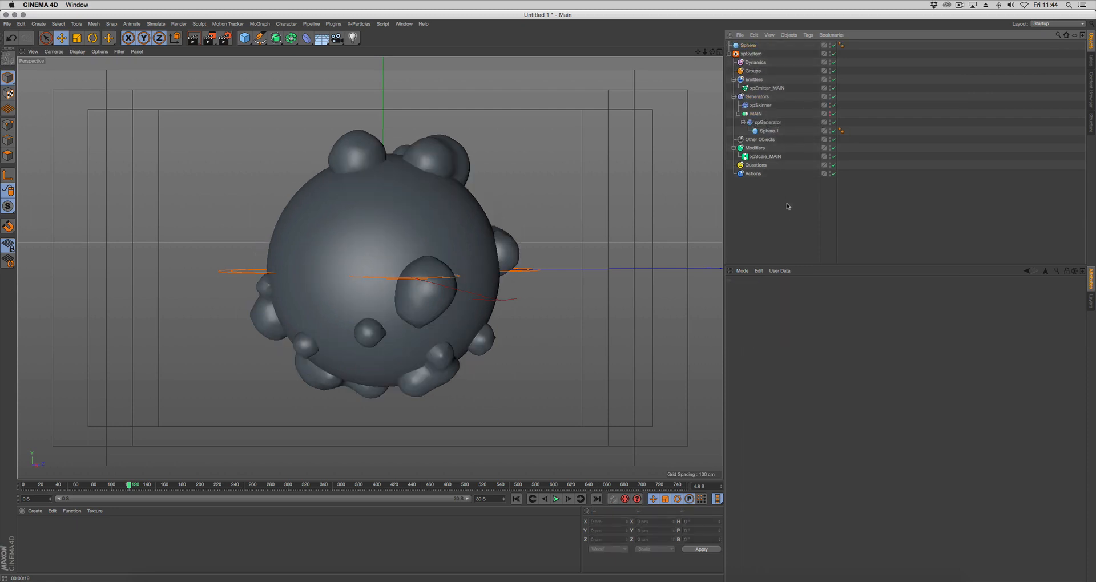
{"action": "left_click", "coordinate": [517, 499]}
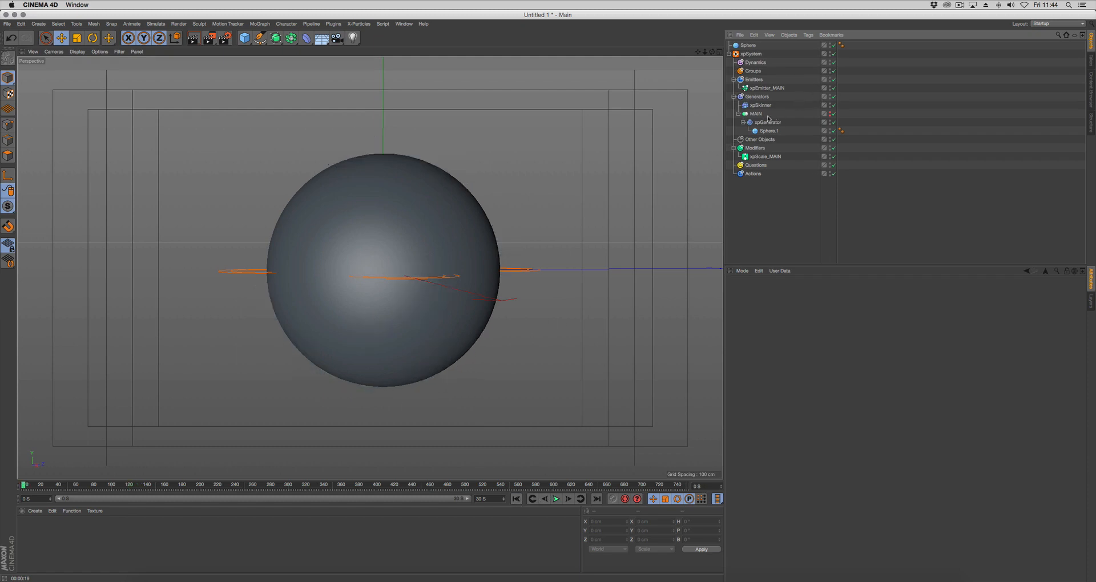
Create an Instance of the Sphere and place it inside MAIN above xpGenerator
{"action": "left_click", "coordinate": [748, 45]}
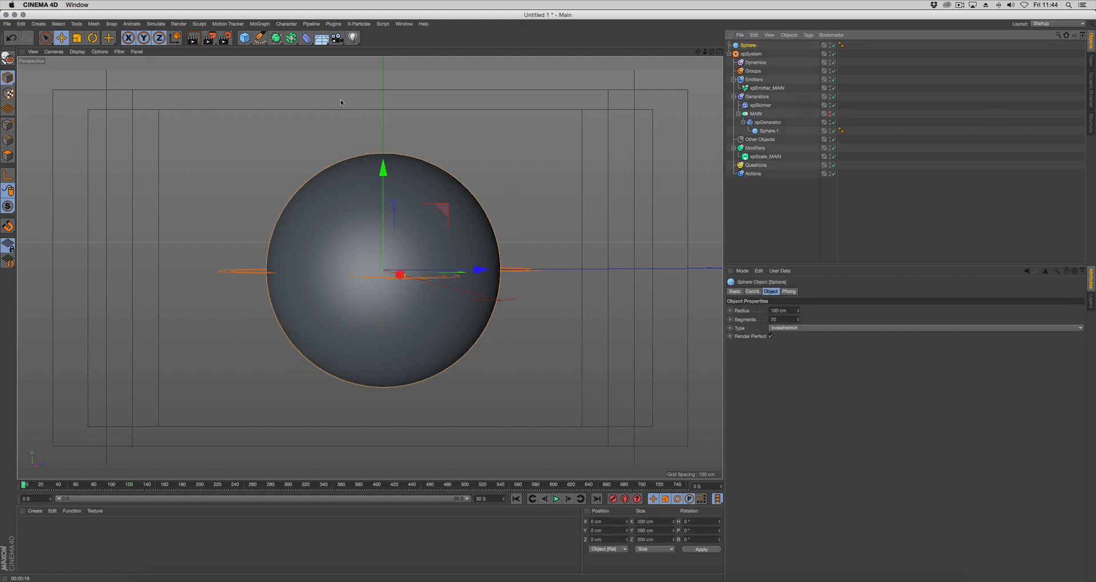
{"action": "left_click", "coordinate": [292, 39]}
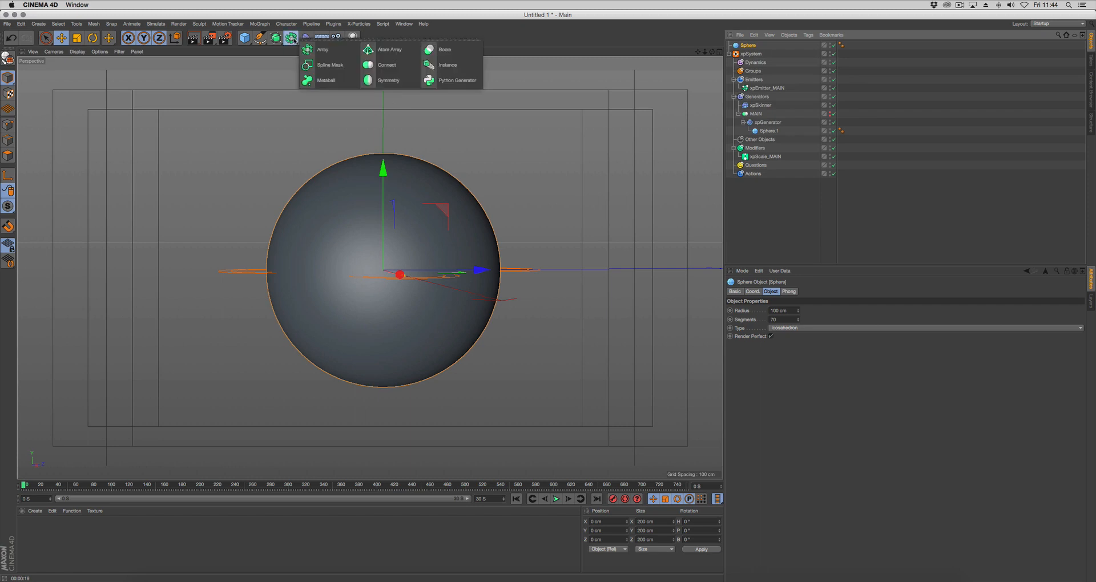
{"action": "left_click", "coordinate": [439, 67]}
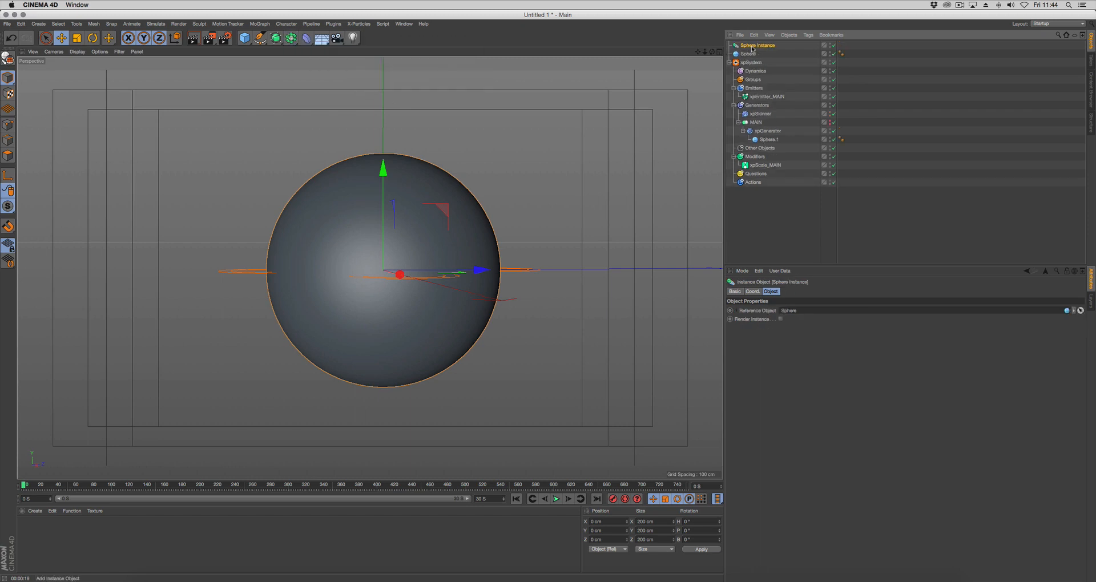
{"action": "left_click_drag", "start_coordinate": [752, 49], "coordinate": [762, 129]}
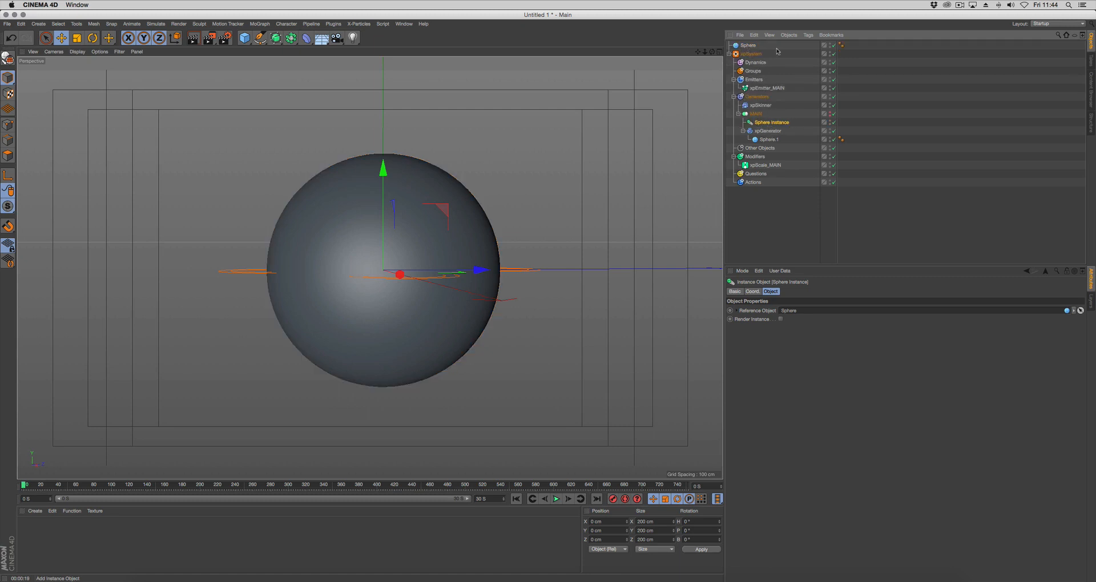
Hide the original Sphere and inspect the skinned surface around the instance
{"action": "left_click", "coordinate": [828, 48]}
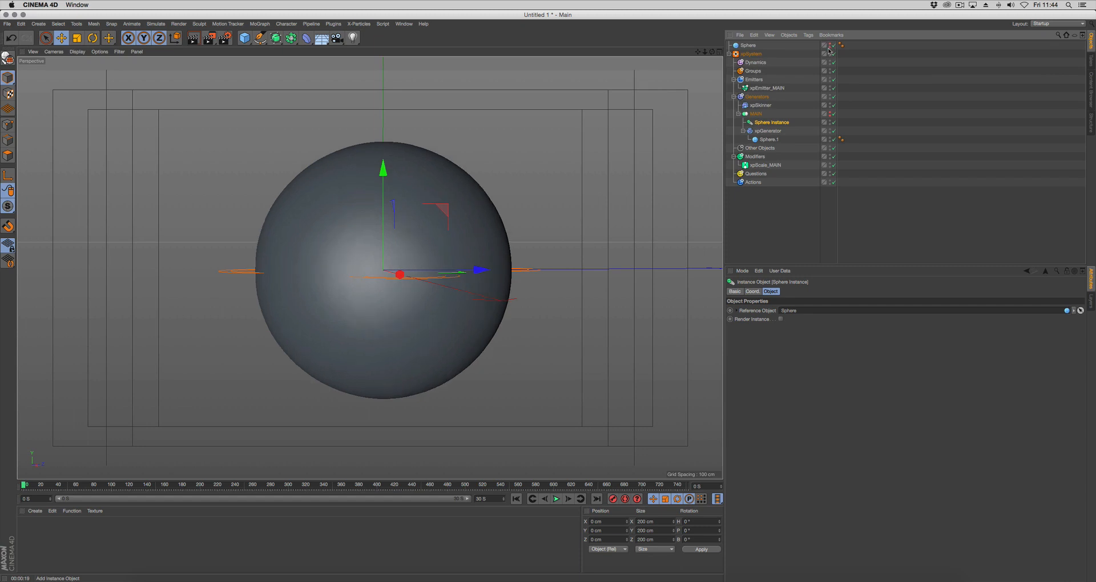
{"action": "left_click", "coordinate": [833, 123]}
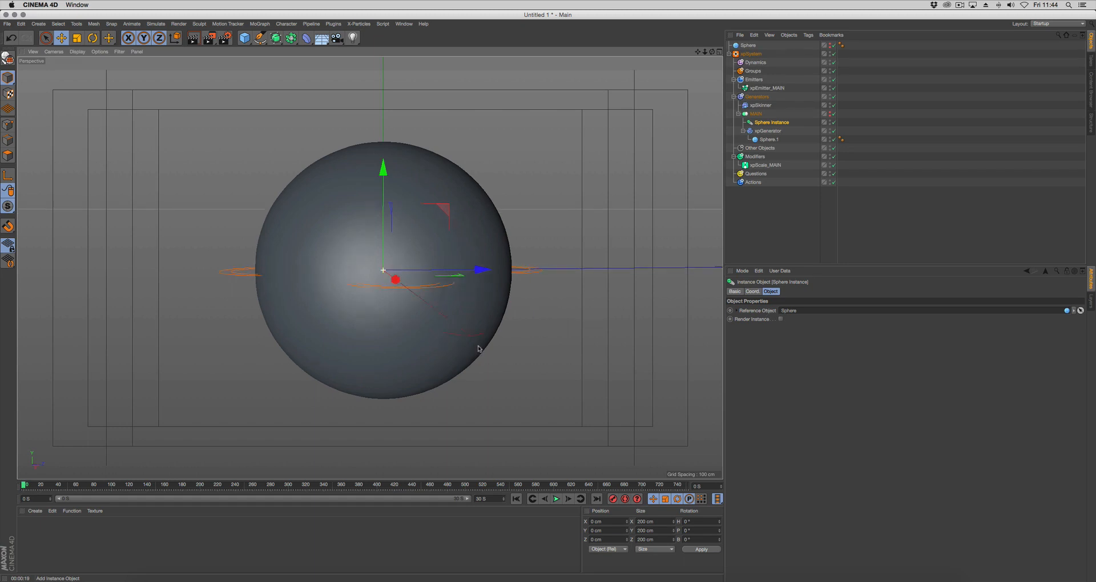
{"action": "middle_click_drag", "start_coordinate": [573, 288], "coordinate": [568, 292], "text": "alt"}
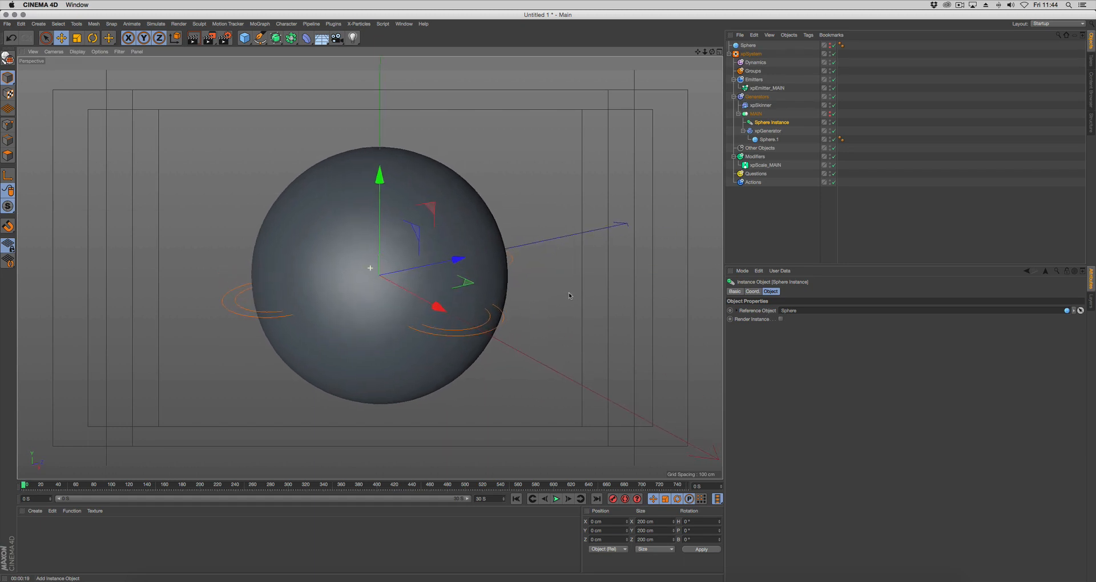
Group the xpSystem under a new null named GeoBoil and expand that group
{"action": "left_click", "coordinate": [729, 54]}
{"action": "left_click", "coordinate": [750, 54]}
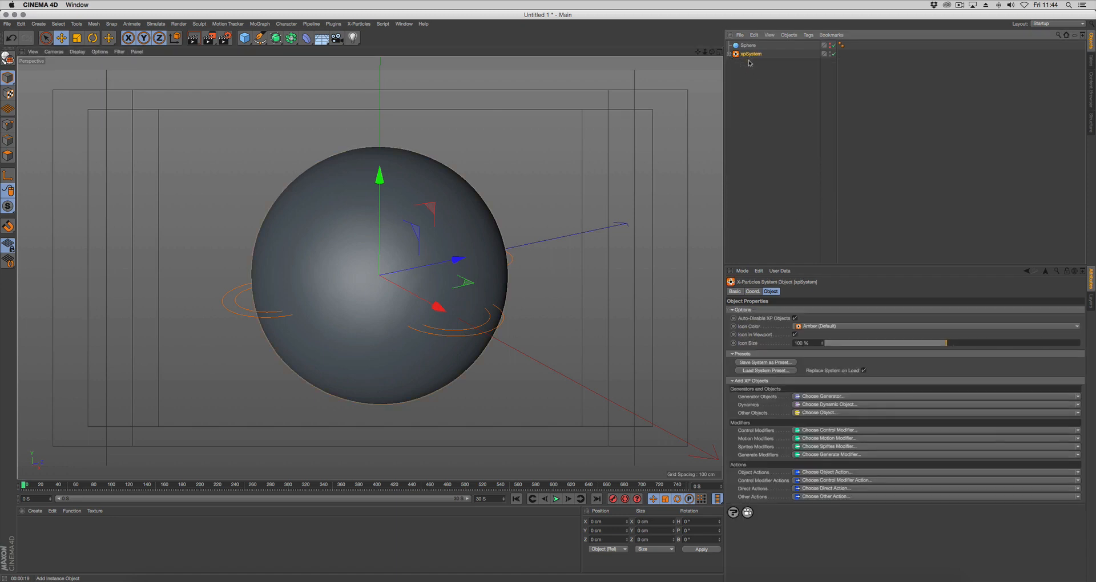
{"action": "key", "text": "alt+g"}
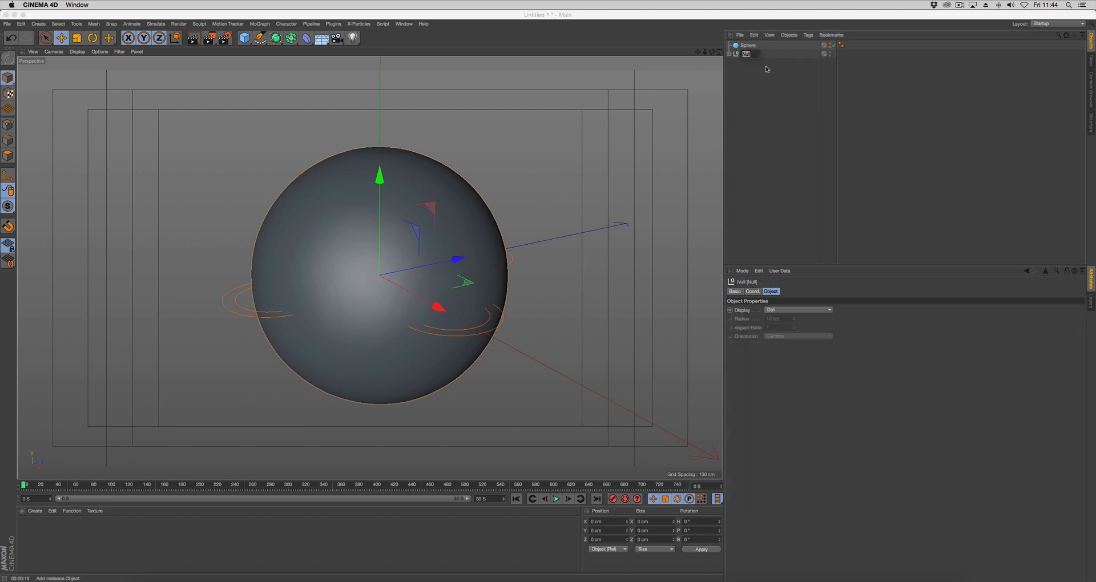
{"action": "type", "text": "GeoBoil"}
{"action": "key", "text": "Return"}
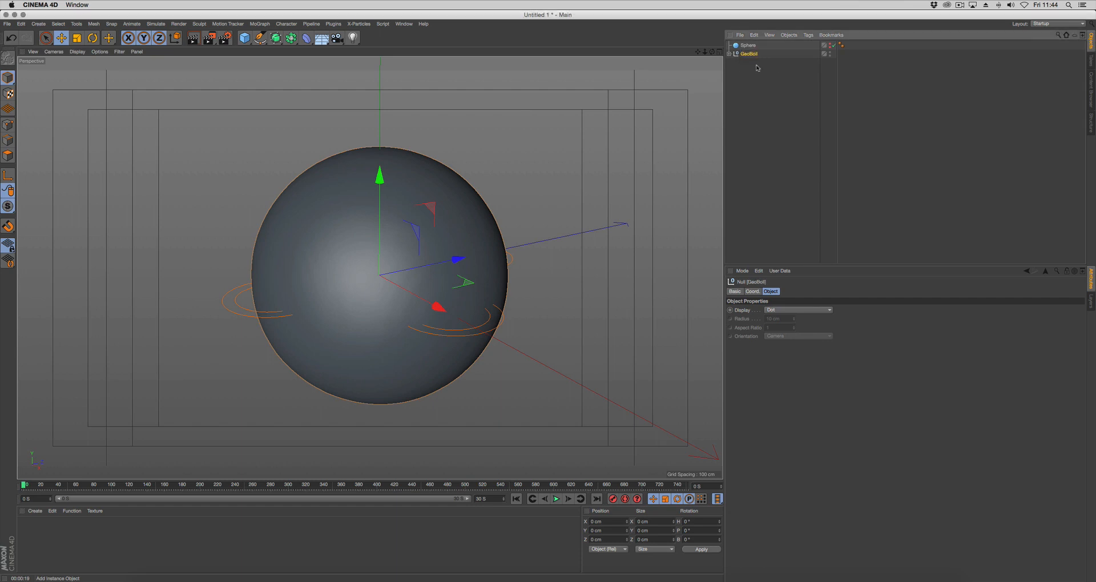
{"action": "left_click", "coordinate": [729, 54]}
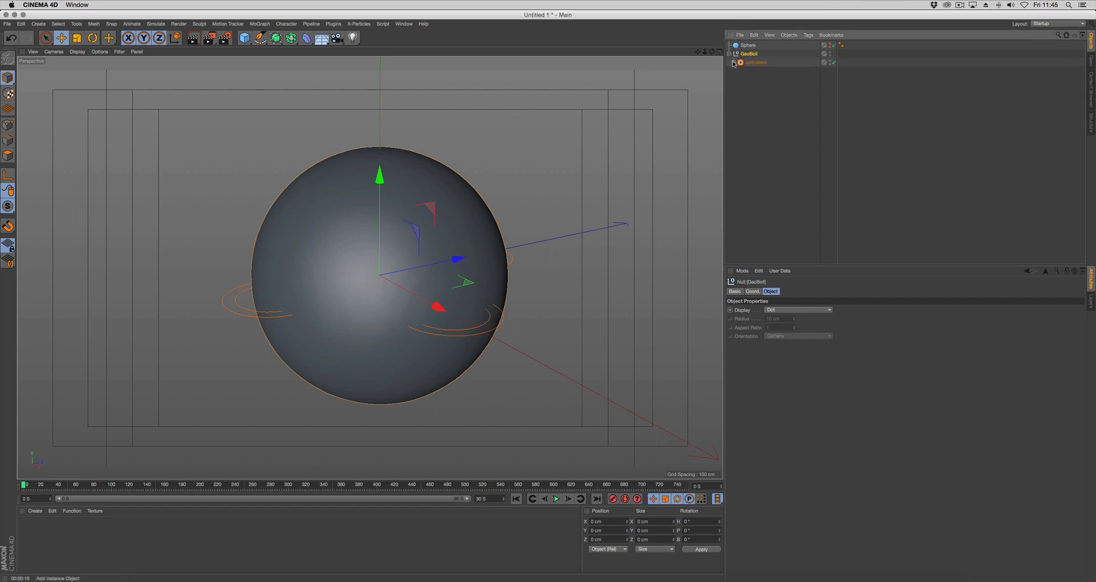
Add a null inside GeoBoil above xpSystem and name it Xpresso
{"action": "left_click", "coordinate": [38, 23]}
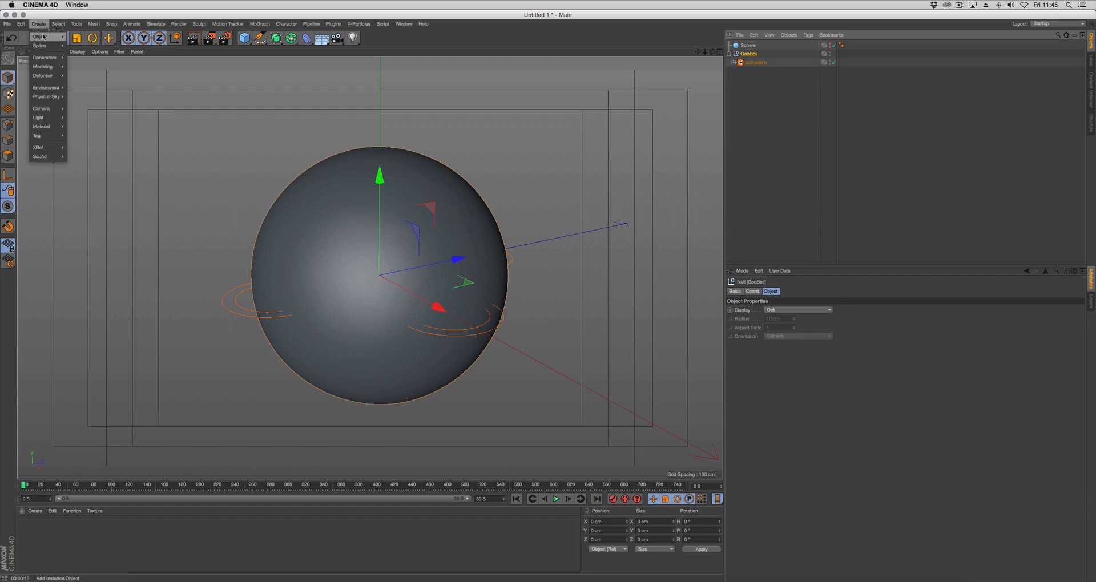
{"action": "left_click", "coordinate": [77, 39]}
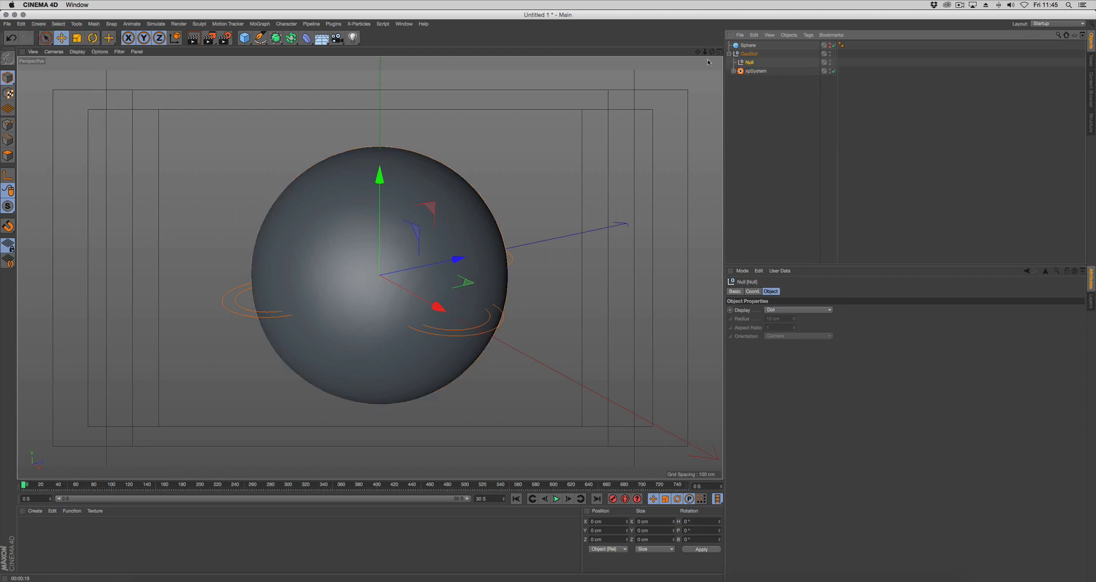
{"action": "double_click", "coordinate": [749, 63]}
{"action": "type", "text": "Xpres"}
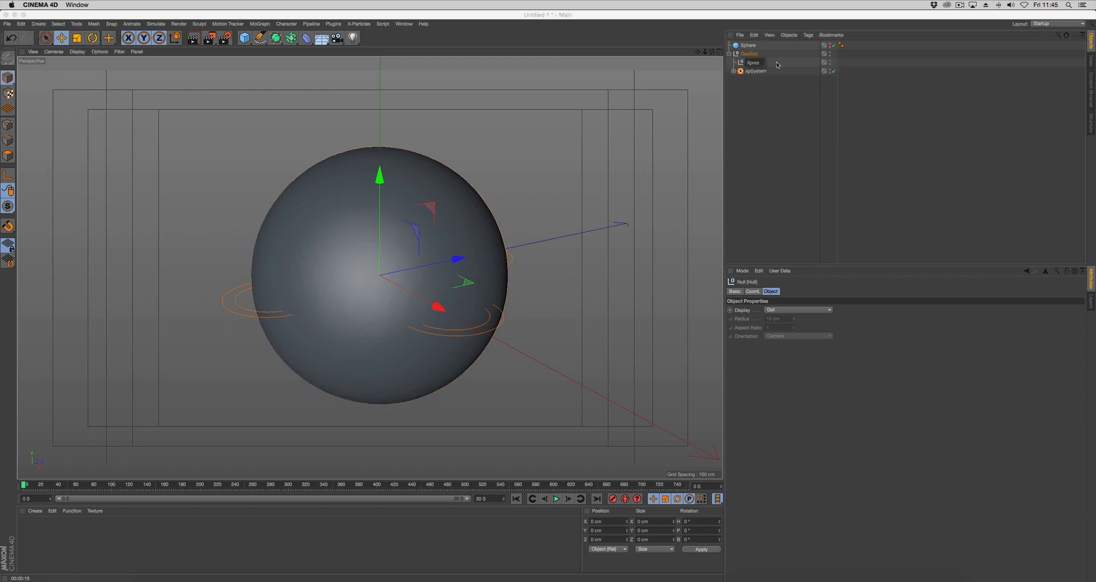
{"action": "type", "text": "so"}
{"action": "key", "text": "Return"}
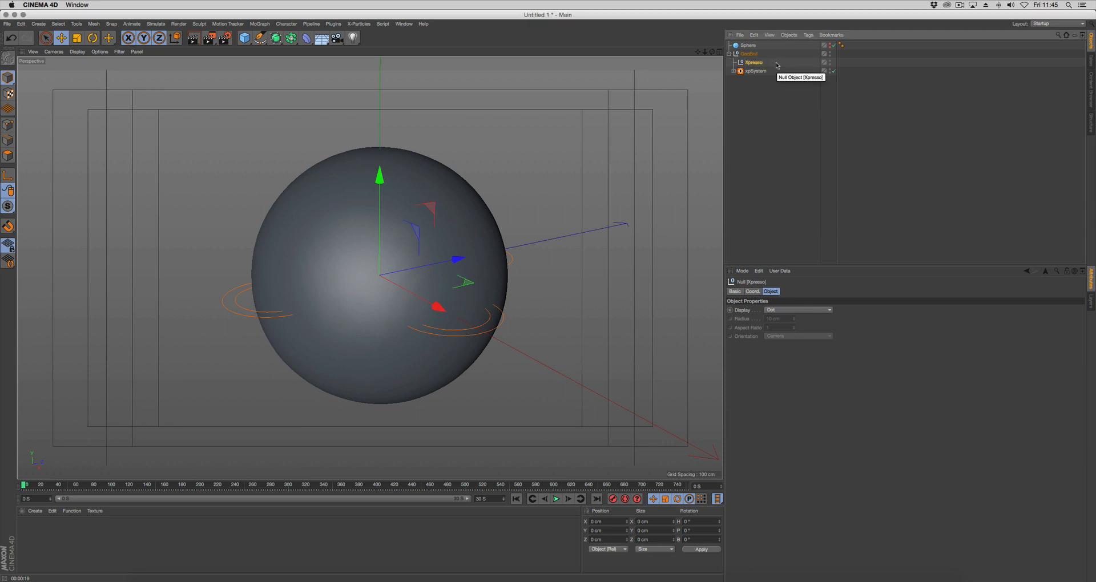
Attach an XPresso tag to the Xpresso null and close its editor window
{"action": "right_click", "coordinate": [756, 65]}
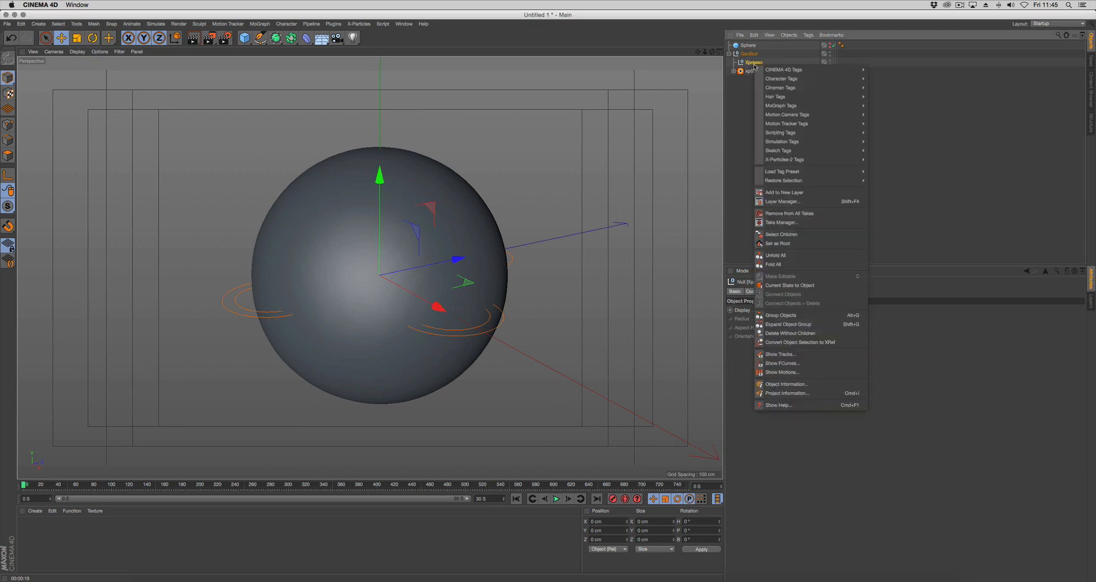
{"action": "mouse_move", "coordinate": [811, 69]}
{"action": "left_click", "coordinate": [885, 304]}
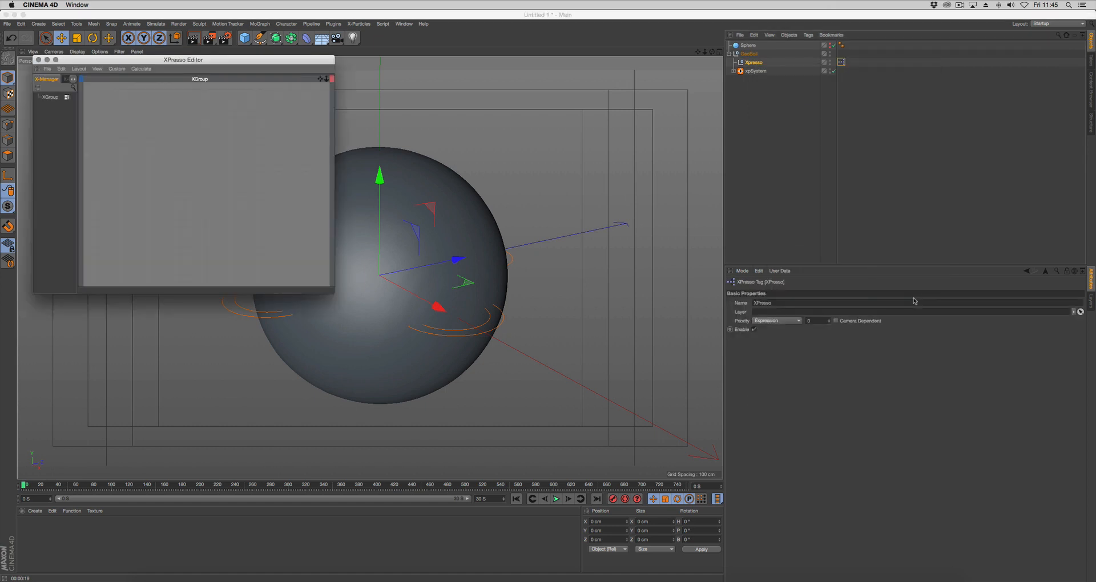
{"action": "left_click", "coordinate": [39, 59]}
Open the user data manager for the GeoBoil null and add a group named Geo Boil Options
{"action": "left_click", "coordinate": [748, 54]}
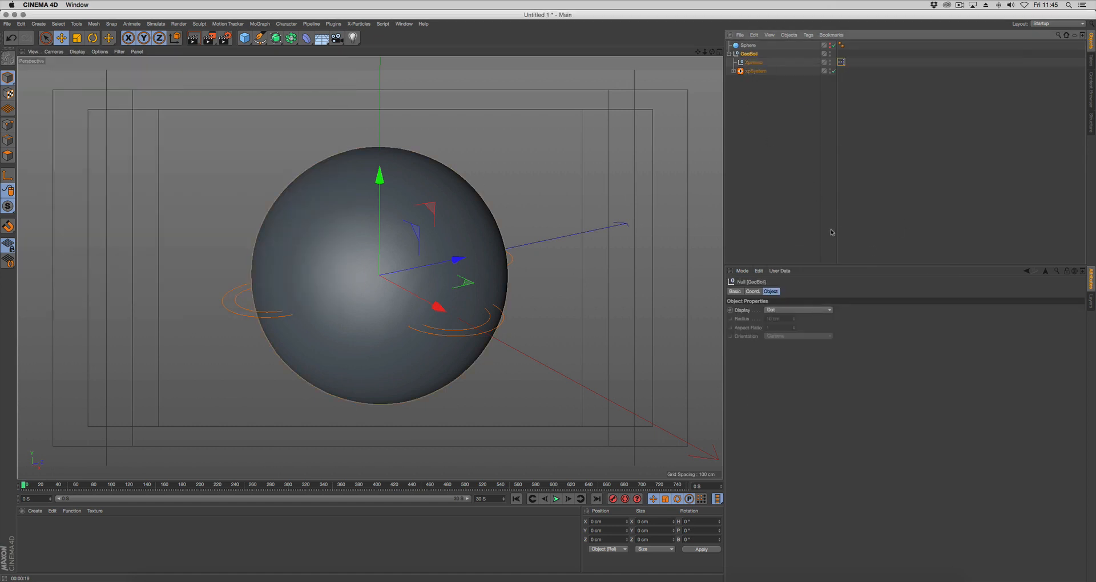
{"action": "left_click", "coordinate": [780, 270]}
{"action": "left_click", "coordinate": [794, 288]}
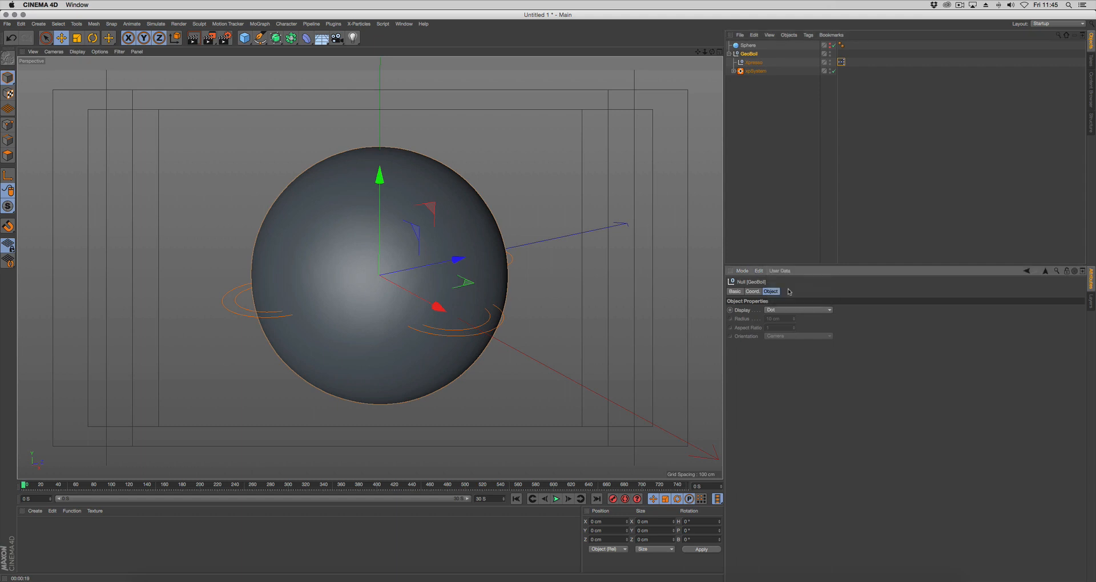
{"action": "left_click_drag", "start_coordinate": [768, 167], "coordinate": [620, 214]}
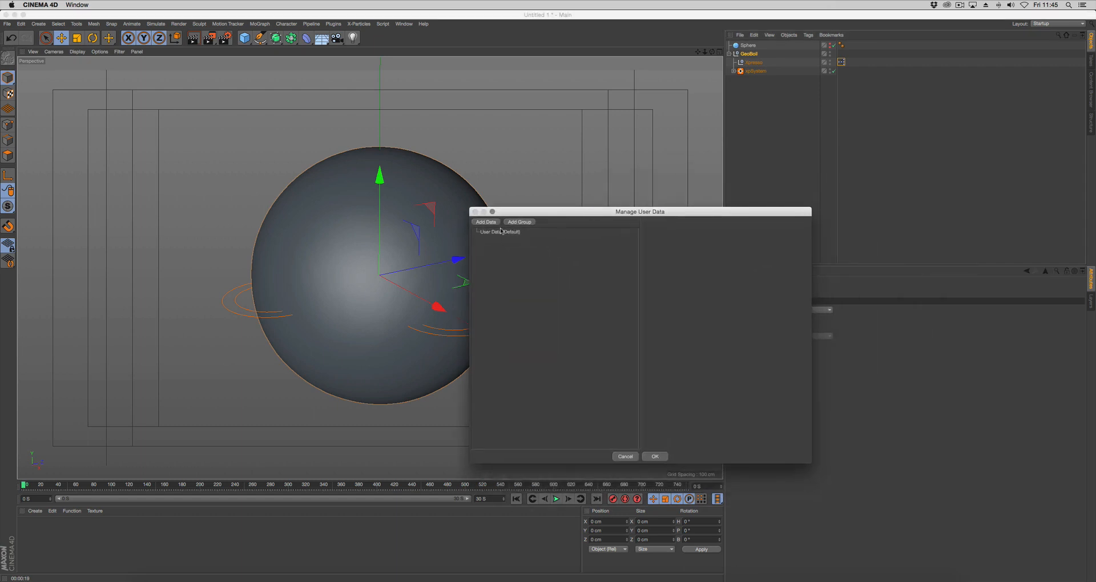
{"action": "left_click", "coordinate": [512, 222]}
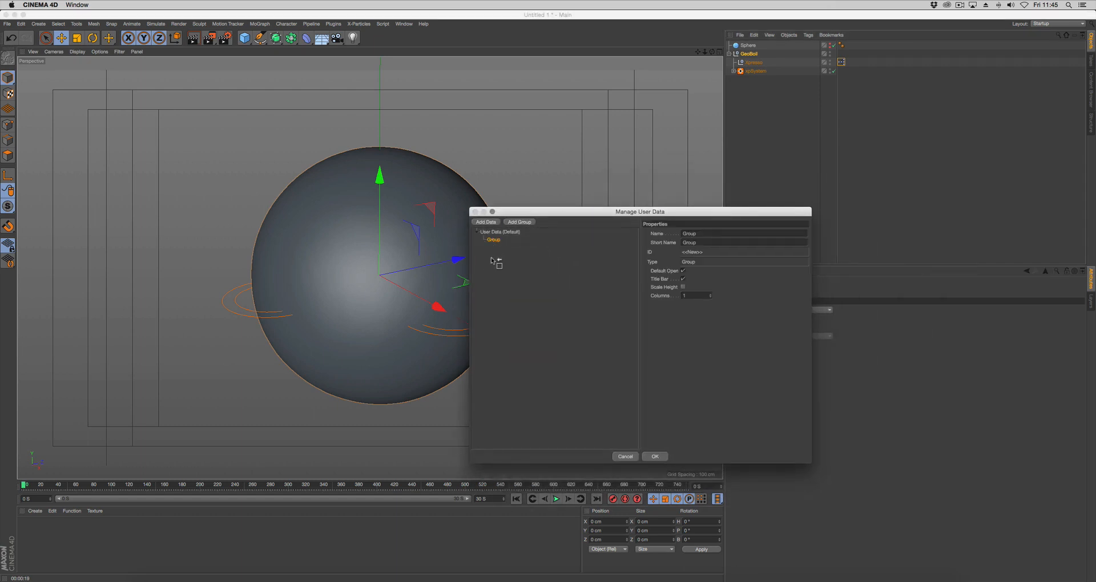
{"action": "double_click", "coordinate": [702, 234]}
{"action": "type", "text": "G"}
{"action": "type", "text": "eo Boil Options"}
{"action": "key", "text": "Return"}
Add a user data entry named Object with data type Link to Geo Boil Options, then display that group's parameters
{"action": "left_click", "coordinate": [485, 222]}
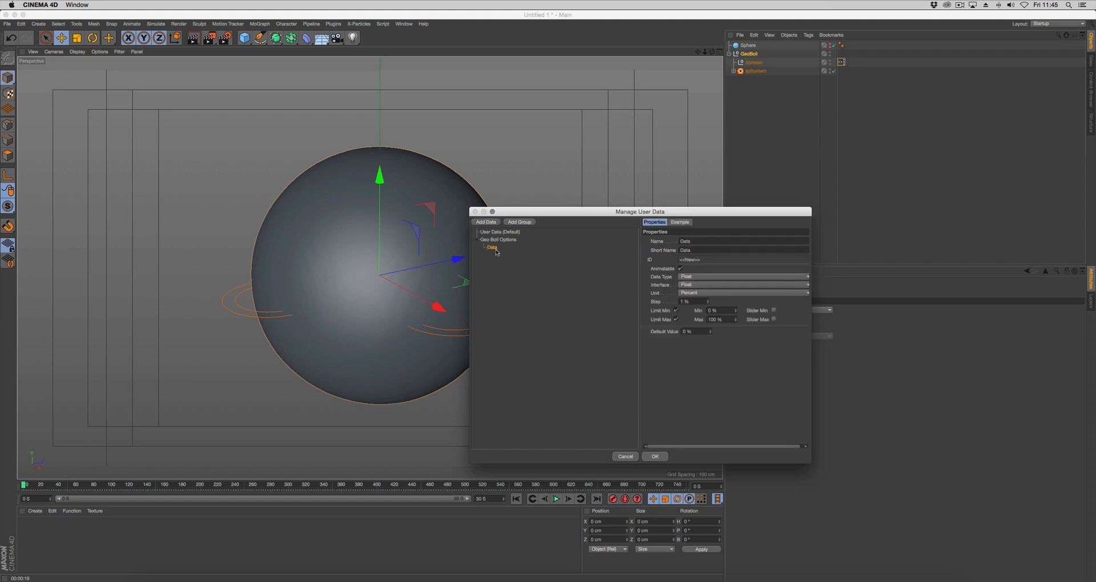
{"action": "left_click_drag", "start_coordinate": [669, 242], "coordinate": [613, 243]}
{"action": "type", "text": "Ol"}
{"action": "left_click", "coordinate": [703, 277]}
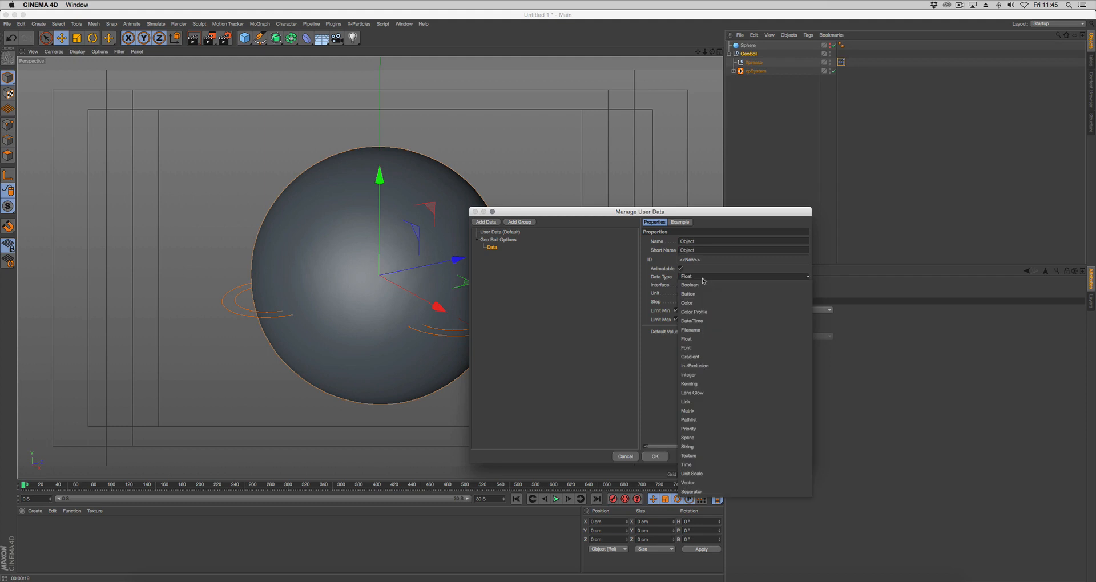
{"action": "left_click", "coordinate": [722, 401]}
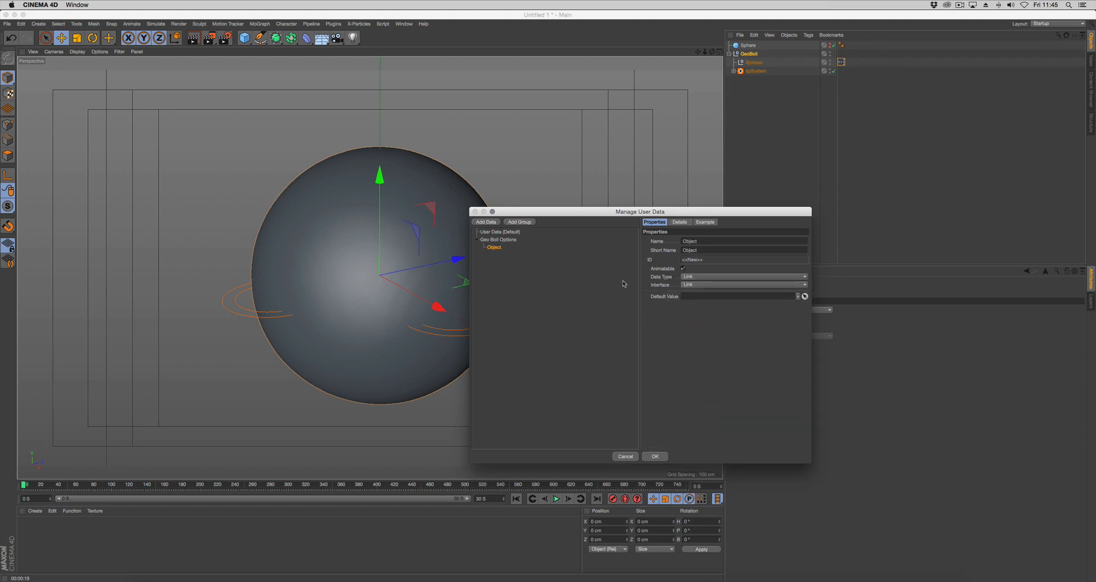
{"action": "left_click", "coordinate": [654, 455]}
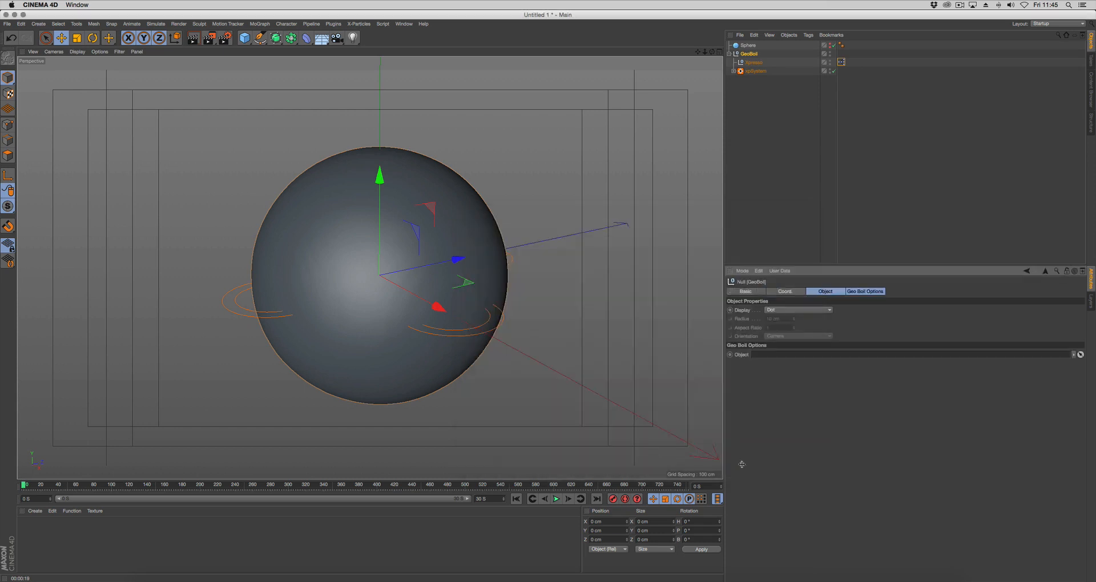
{"action": "left_click", "coordinate": [879, 292]}
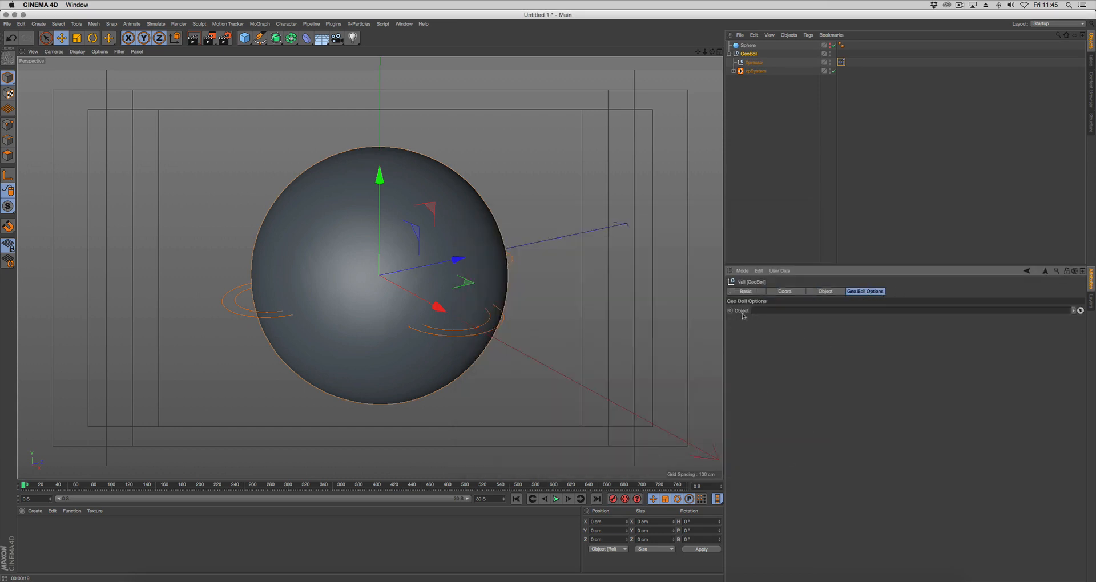
Reopen the XPresso network and add a GeoBoil node with an output port for its Object user data
{"action": "double_click", "coordinate": [841, 62]}
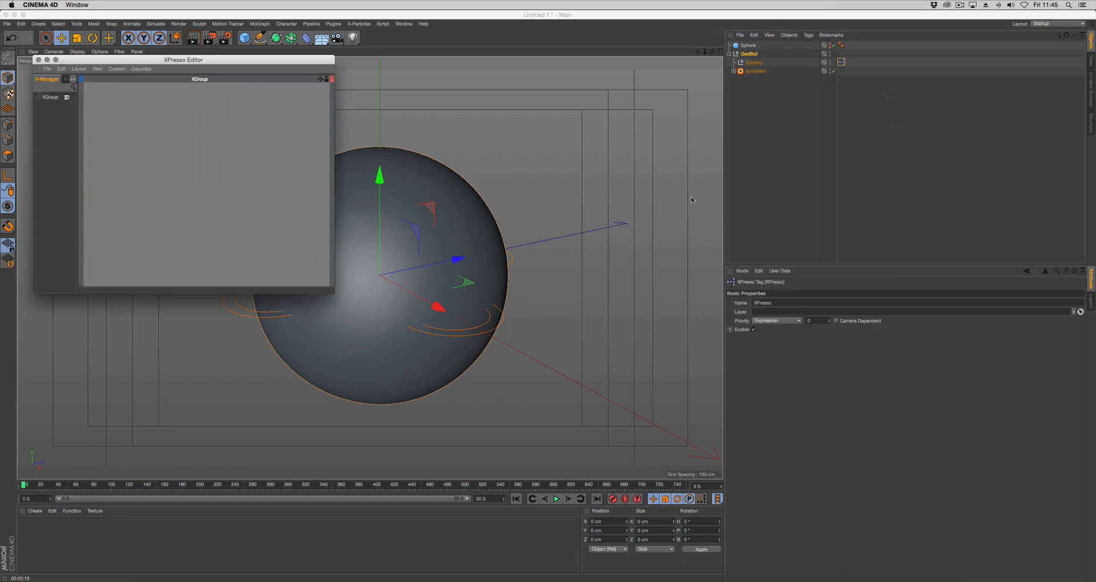
{"action": "left_click_drag", "start_coordinate": [253, 60], "coordinate": [474, 166]}
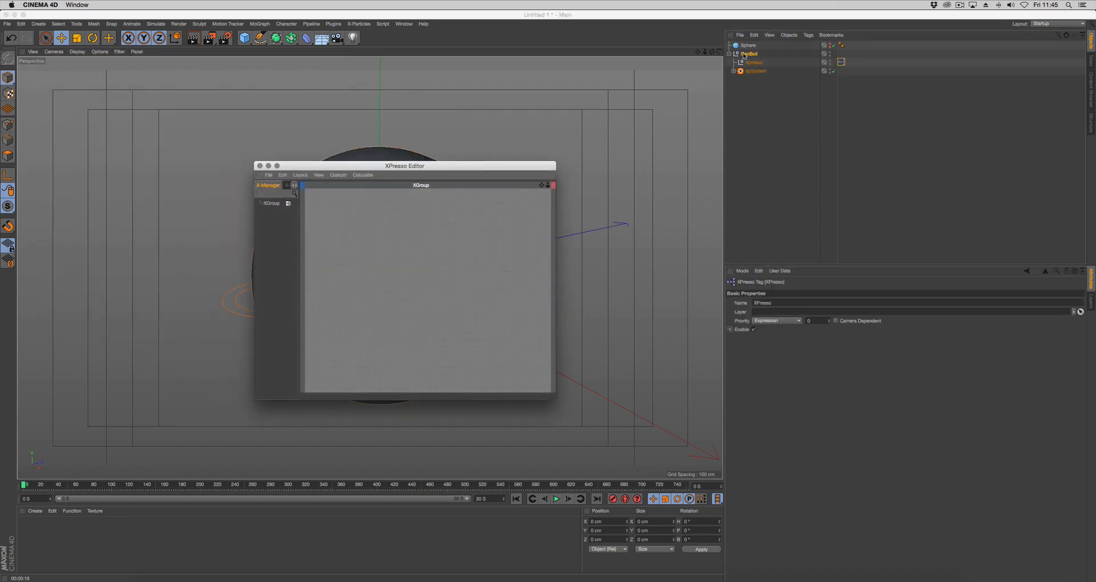
{"action": "left_click_drag", "start_coordinate": [344, 245], "coordinate": [356, 247]}
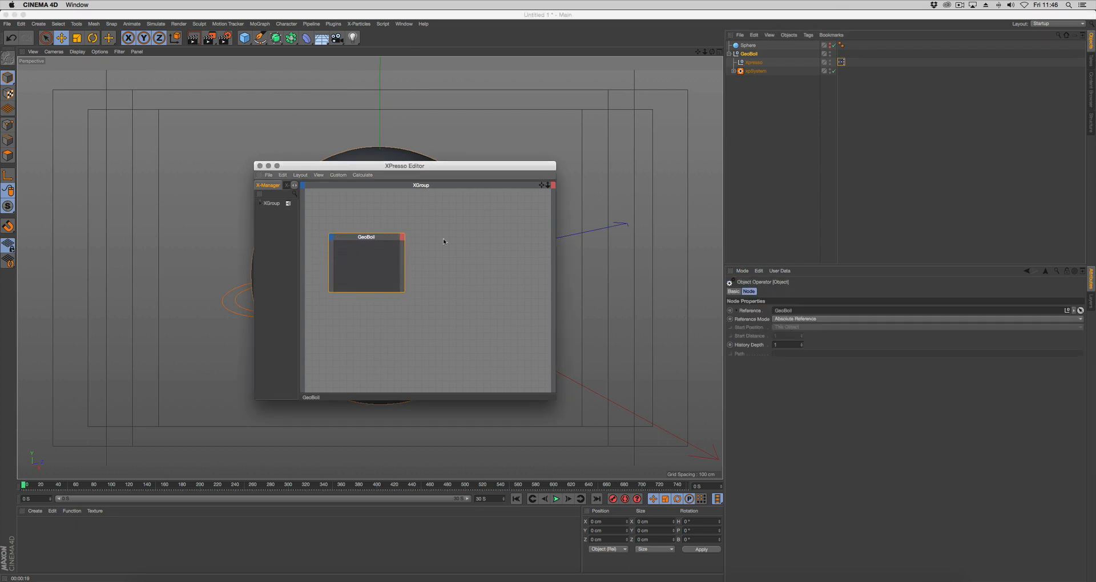
{"action": "left_click", "coordinate": [749, 53]}
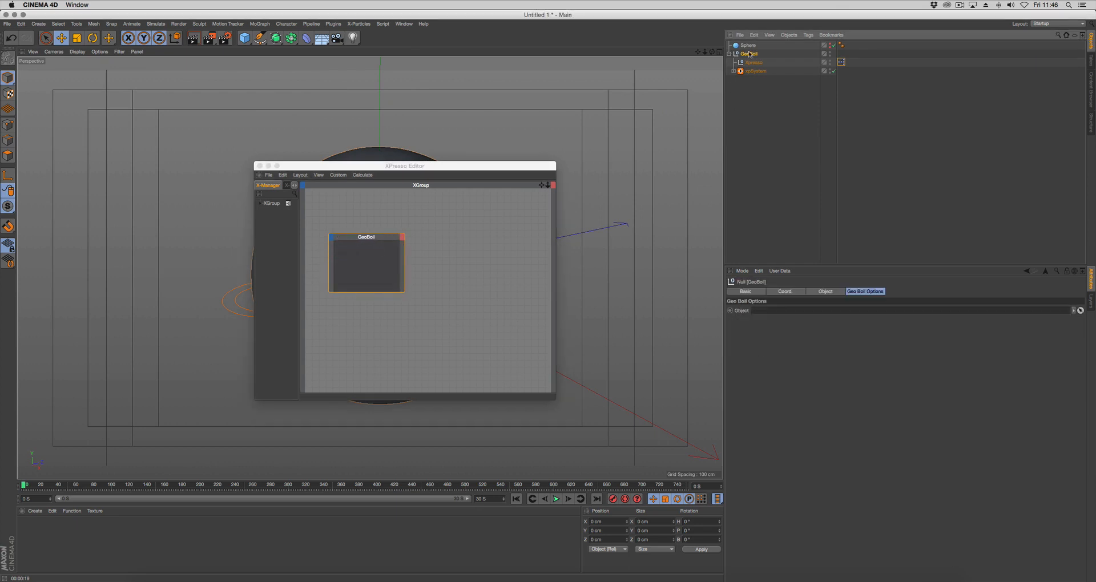
{"action": "left_click", "coordinate": [741, 311]}
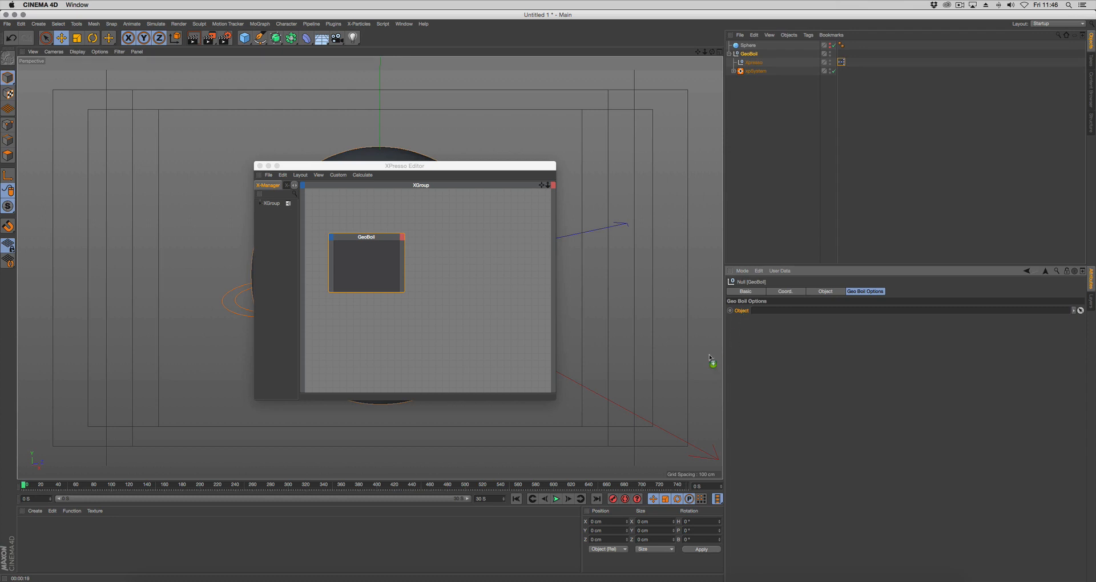
{"action": "left_click_drag", "start_coordinate": [742, 311], "coordinate": [403, 239]}
Add a Sphere Instance node with a Reference Object input and connect GeoBoil's Object output to it
{"action": "left_click", "coordinate": [733, 71]}
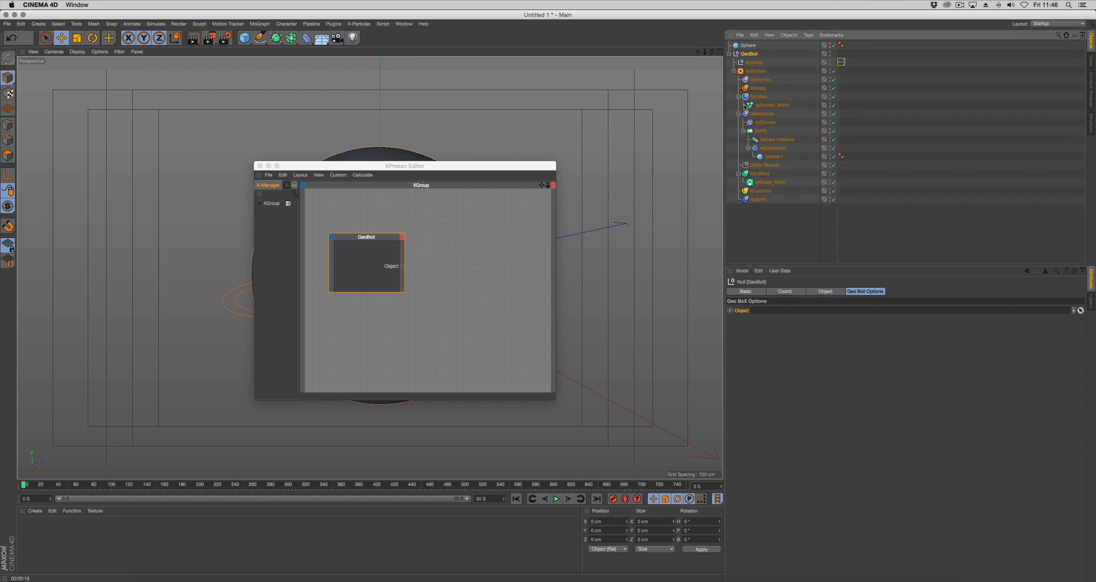
{"action": "left_click", "coordinate": [780, 140]}
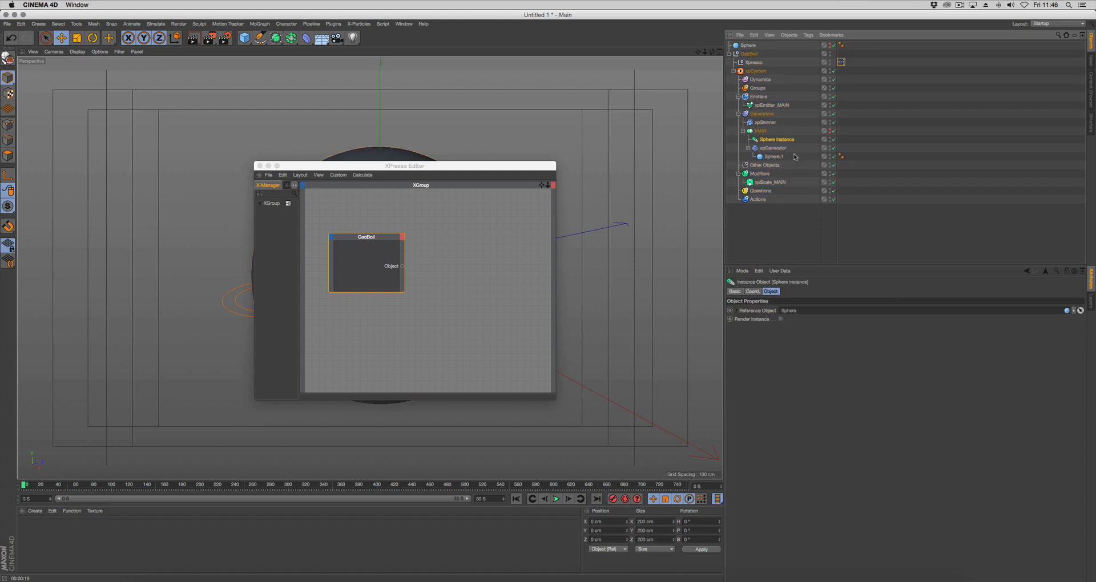
{"action": "left_click_drag", "start_coordinate": [780, 140], "coordinate": [513, 246]}
{"action": "left_click", "coordinate": [771, 140]}
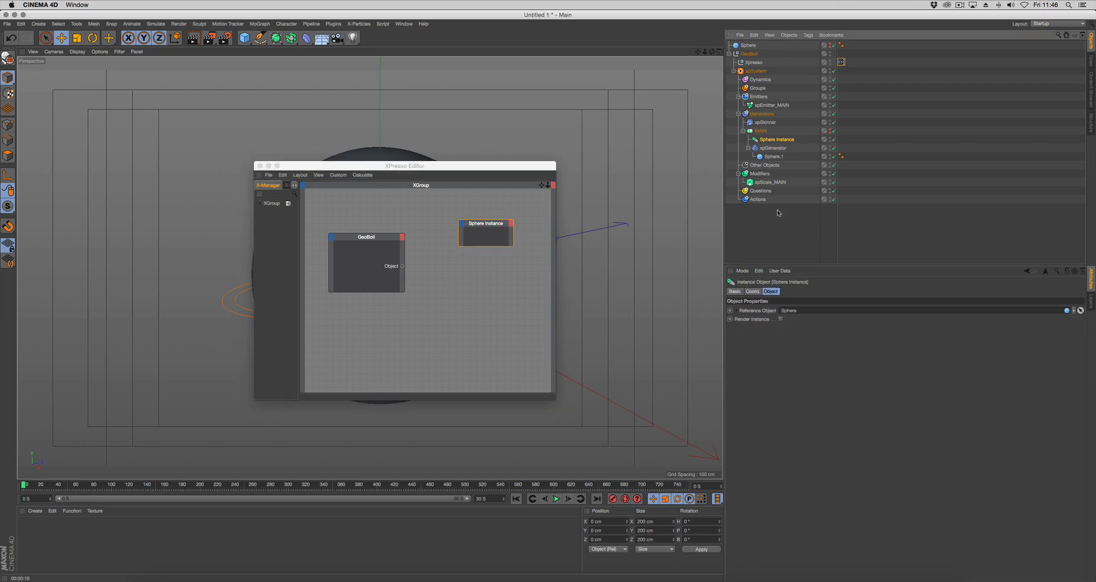
{"action": "left_click", "coordinate": [758, 311]}
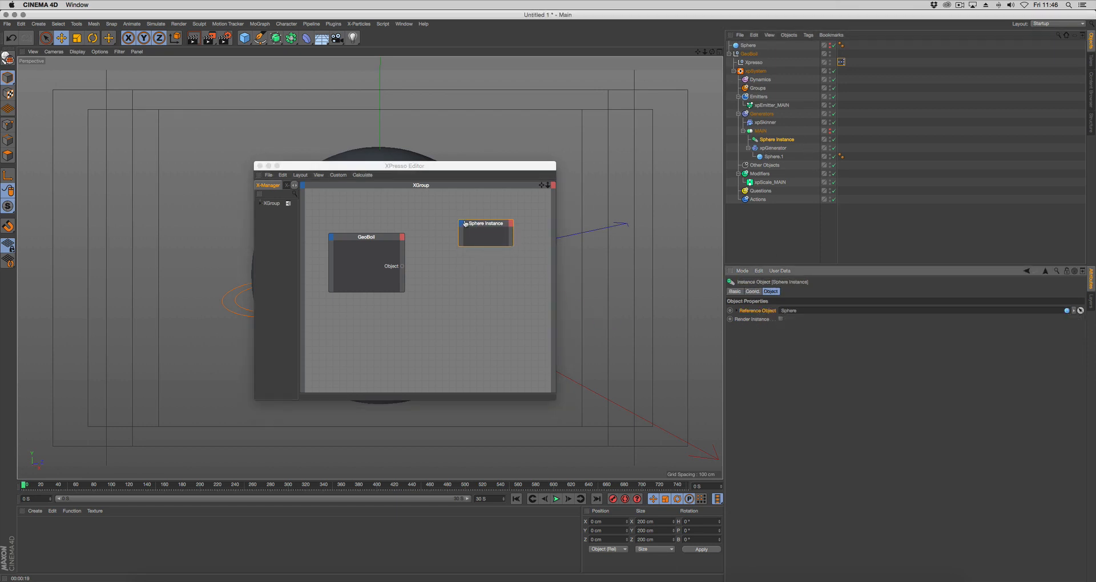
{"action": "left_click_drag", "start_coordinate": [464, 225], "coordinate": [464, 226]}
{"action": "left_click_drag", "start_coordinate": [402, 266], "coordinate": [462, 236]}
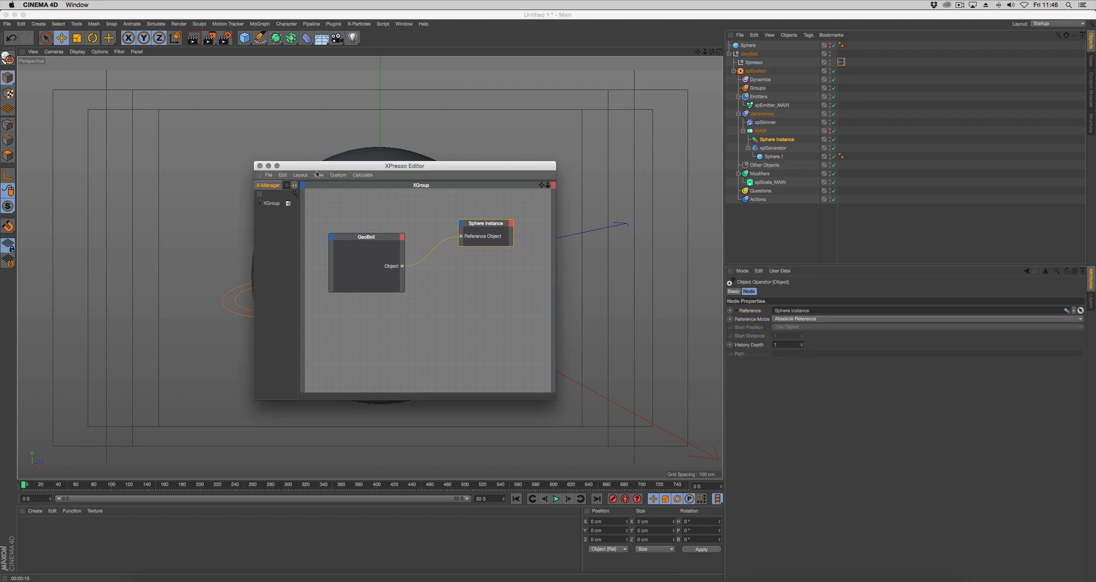
Assign the top-level Sphere to GeoBoil's Object link and inspect the skinned sphere in the viewport
{"action": "left_click_drag", "start_coordinate": [334, 168], "coordinate": [468, 313]}
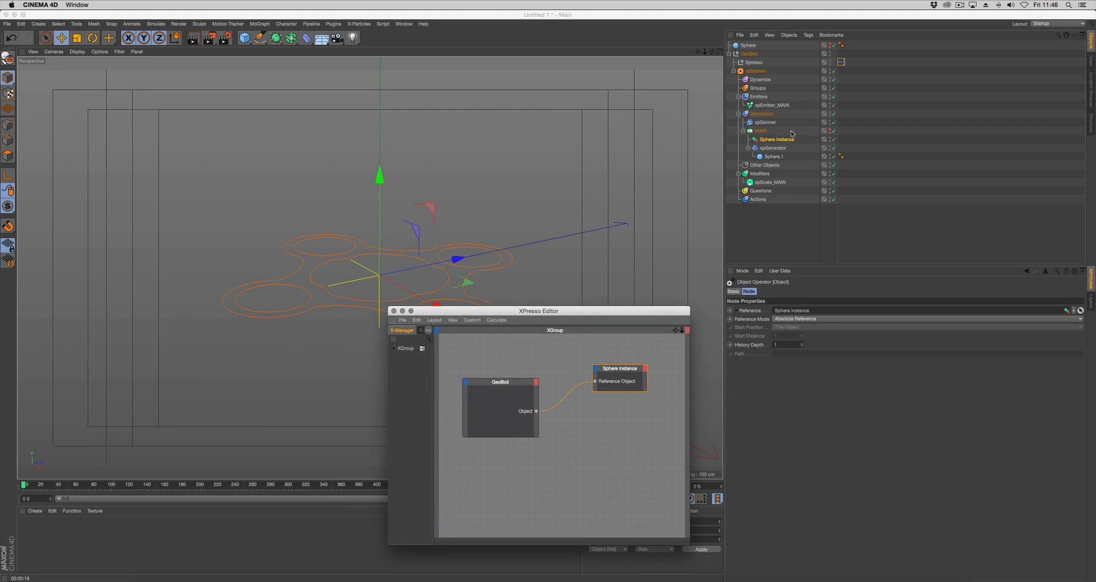
{"action": "left_click", "coordinate": [749, 55]}
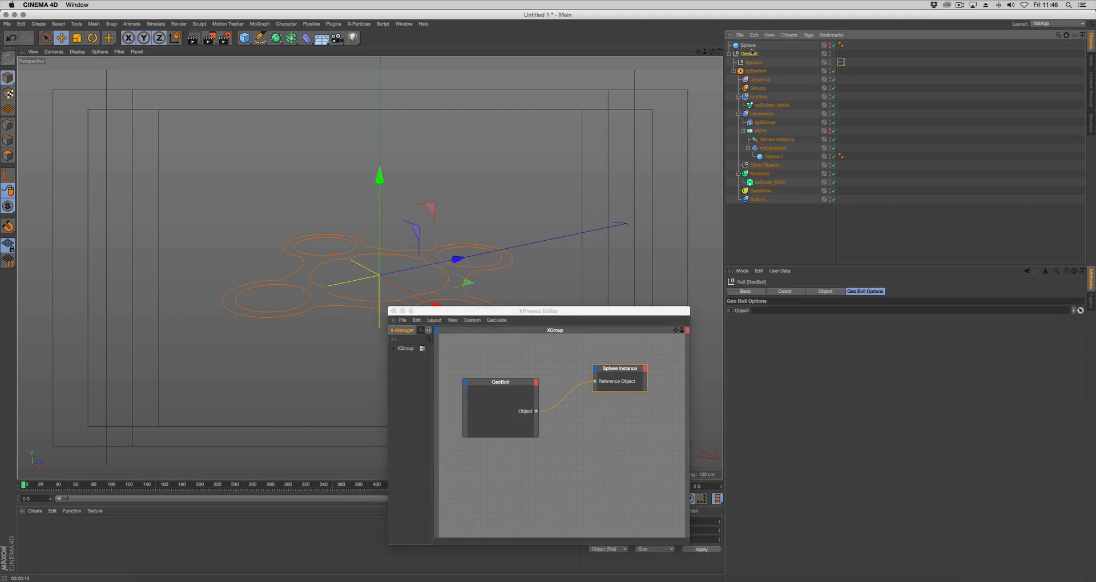
{"action": "left_click_drag", "start_coordinate": [750, 46], "coordinate": [805, 310]}
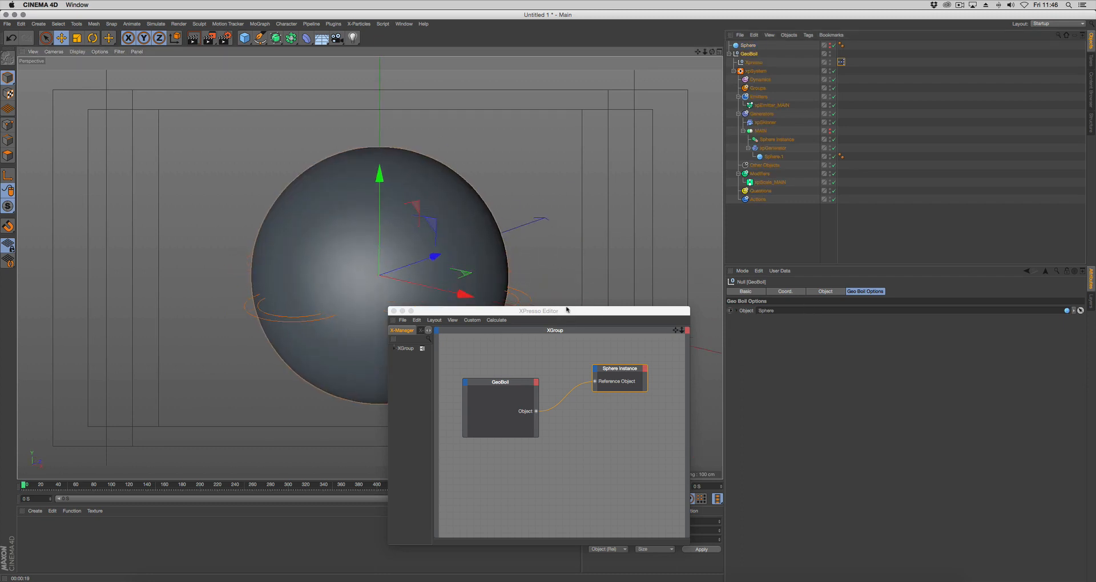
{"action": "left_click_drag", "start_coordinate": [612, 314], "coordinate": [645, 355]}
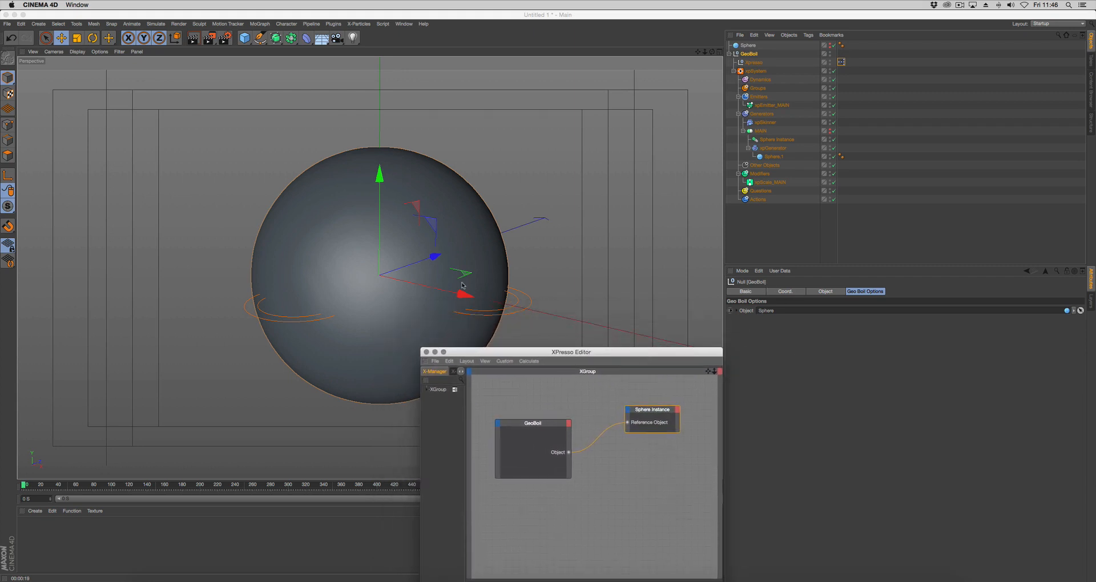
{"action": "left_click", "coordinate": [530, 290]}
{"action": "middle_click_drag", "start_coordinate": [531, 290], "coordinate": [504, 277], "text": "alt"}
{"action": "mouse_move", "coordinate": [504, 278]}
{"action": "left_mouse_down", "text": "alt"}
{"action": "mouse_move", "coordinate": [529, 288]}
{"action": "mouse_move", "coordinate": [510, 293]}
{"action": "left_mouse_up", "text": "alt"}
{"action": "left_click_drag", "start_coordinate": [565, 350], "coordinate": [567, 363]}
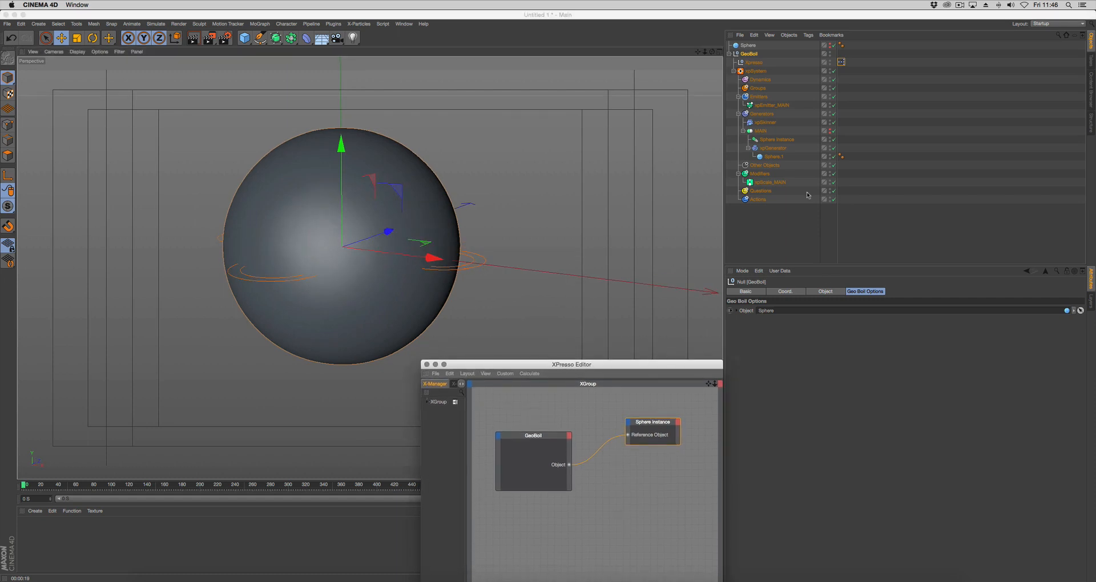
Collapse GeoBoil, add a Torus at the top level and scale it down uniformly into a thick ring around the sphere
{"action": "left_click", "coordinate": [728, 54]}
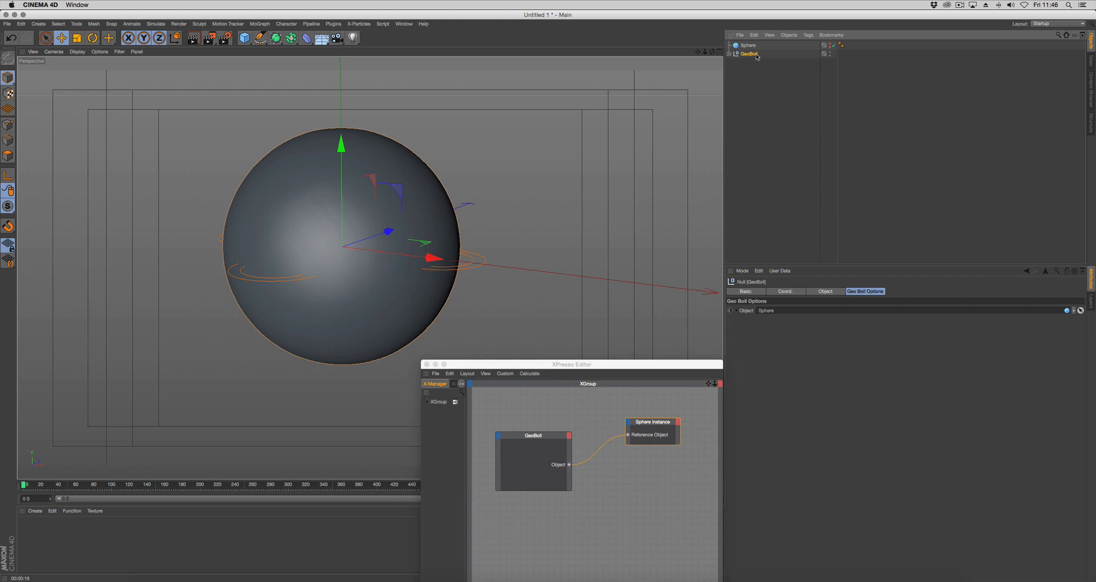
{"action": "left_click", "coordinate": [244, 37]}
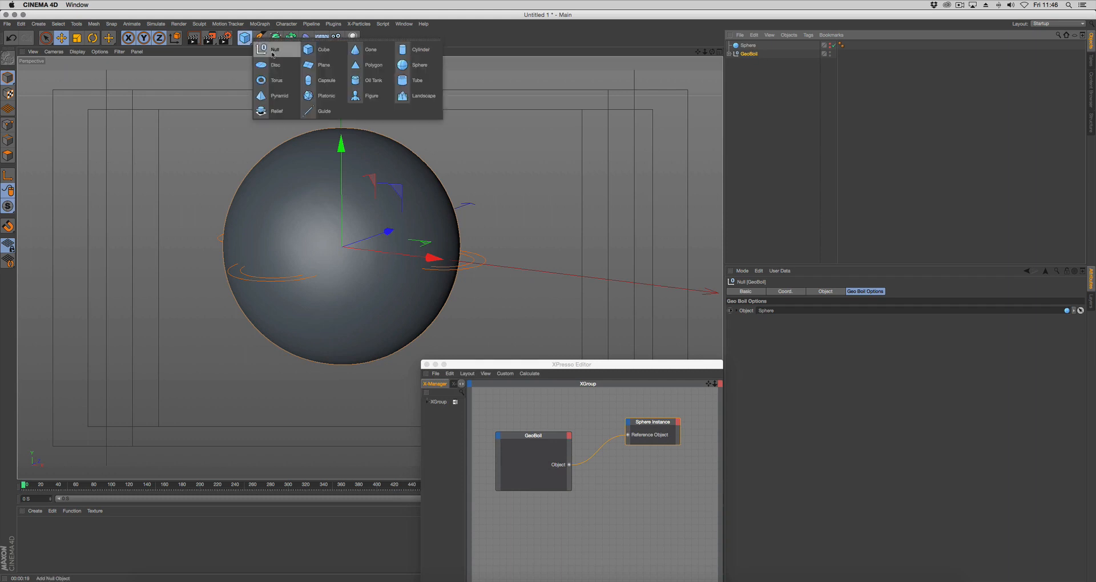
{"action": "left_click", "coordinate": [277, 80]}
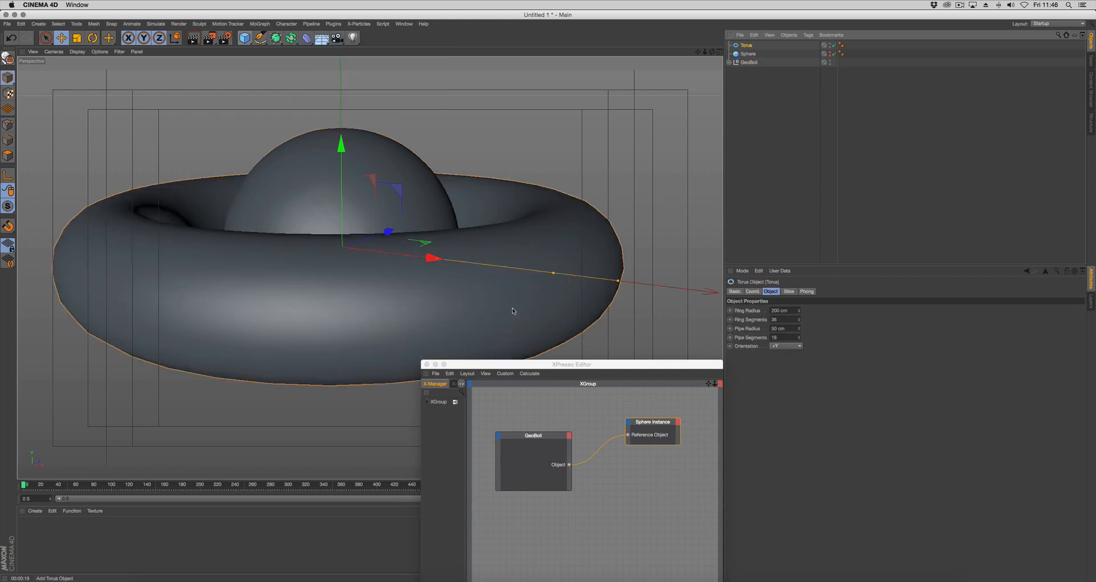
{"action": "key", "text": "t"}
{"action": "left_click_drag", "start_coordinate": [489, 280], "coordinate": [442, 286]}
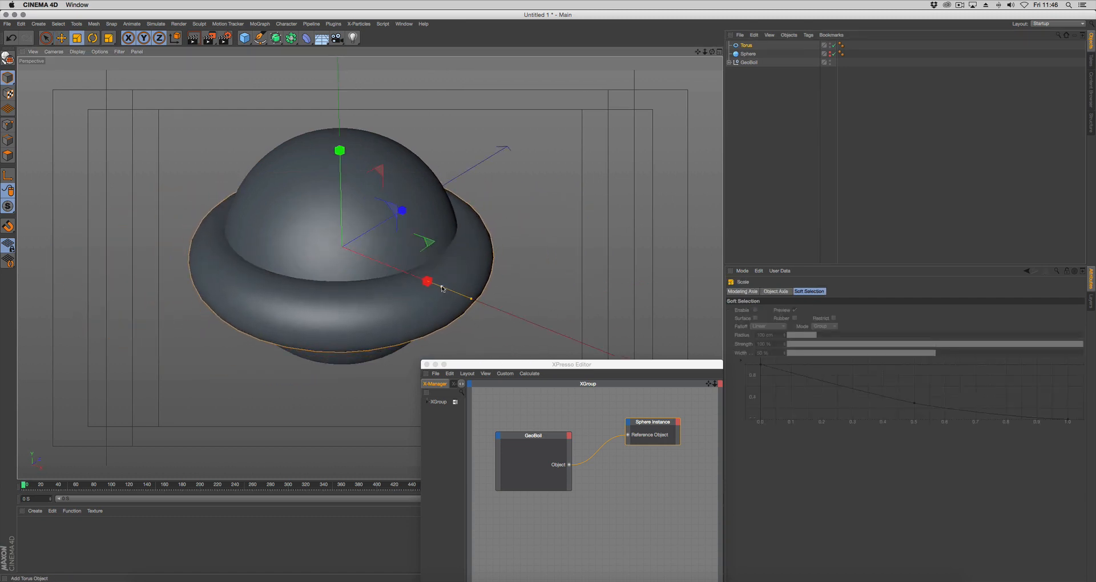
{"action": "middle_click_drag", "start_coordinate": [510, 302], "coordinate": [539, 286], "text": "alt"}
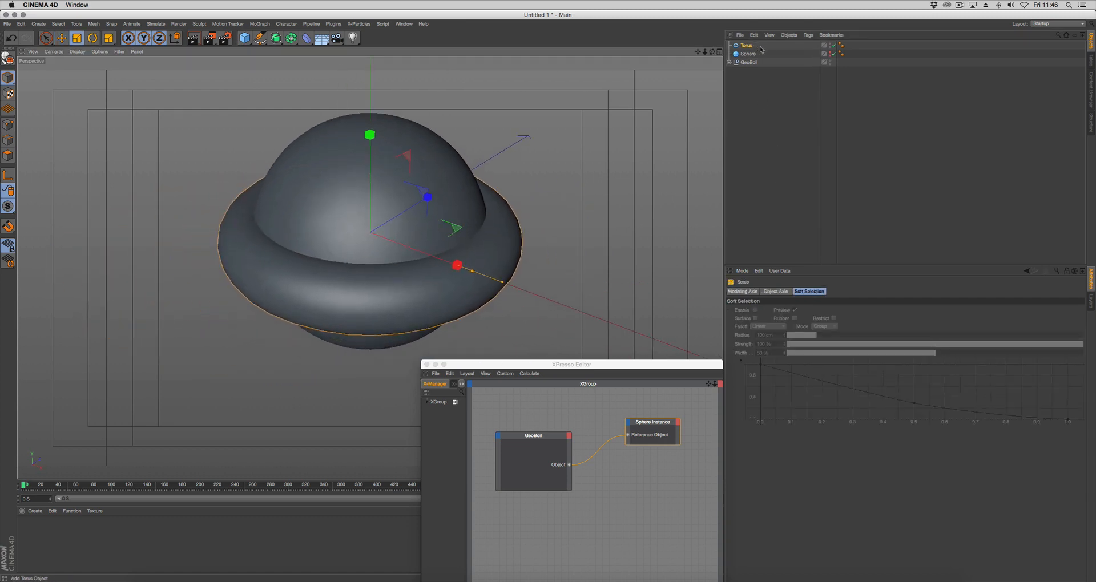
Hide the Torus and assign it to GeoBoil's Object link in place of the Sphere
{"action": "left_click", "coordinate": [830, 46]}
{"action": "left_click", "coordinate": [746, 62]}
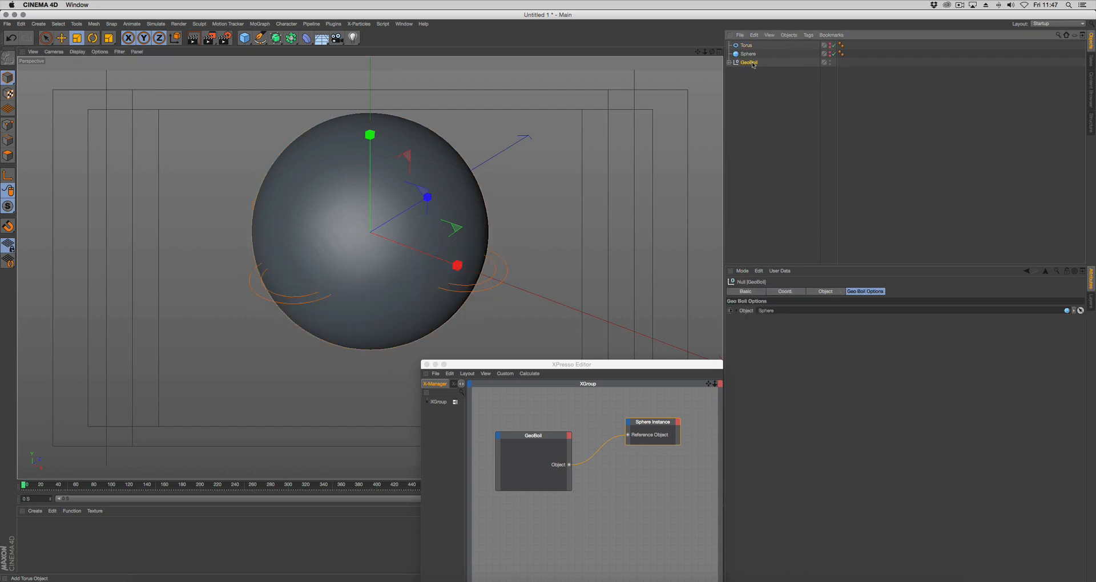
{"action": "left_click_drag", "start_coordinate": [745, 45], "coordinate": [771, 312]}
{"action": "mouse_move", "coordinate": [518, 299]}
{"action": "left_mouse_down", "text": "alt"}
{"action": "mouse_move", "coordinate": [507, 310]}
{"action": "mouse_move", "coordinate": [511, 244]}
{"action": "mouse_move", "coordinate": [475, 304]}
{"action": "mouse_move", "coordinate": [530, 314]}
{"action": "left_mouse_up", "text": "alt"}
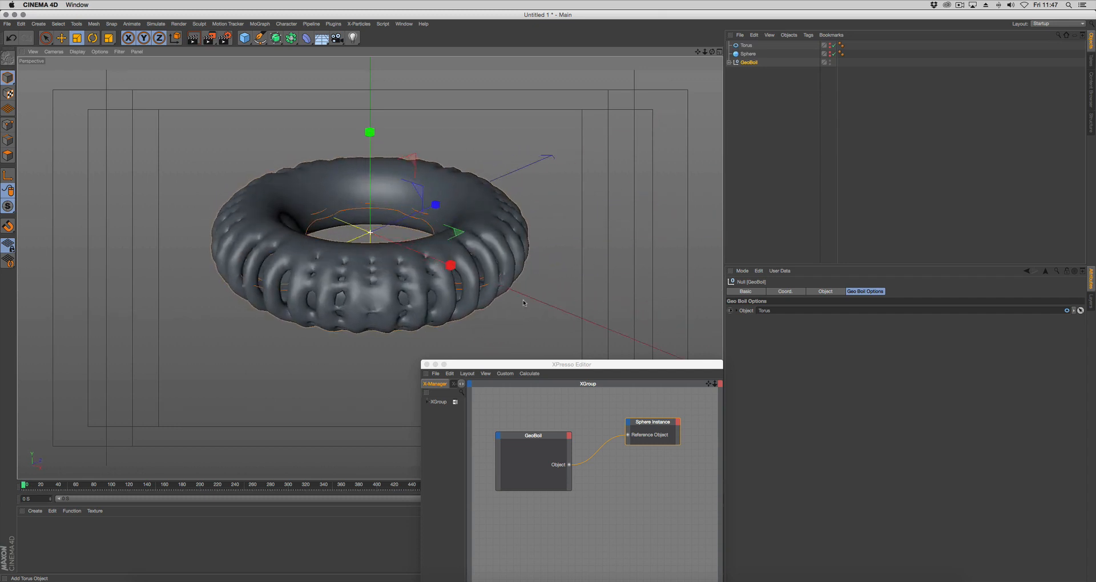
Move the XPresso Editor out of the way, expand GeoBoil and duplicate MAIN's Sphere Instance directly into Generators above MAIN
{"action": "left_click_drag", "start_coordinate": [507, 365], "coordinate": [500, 470]}
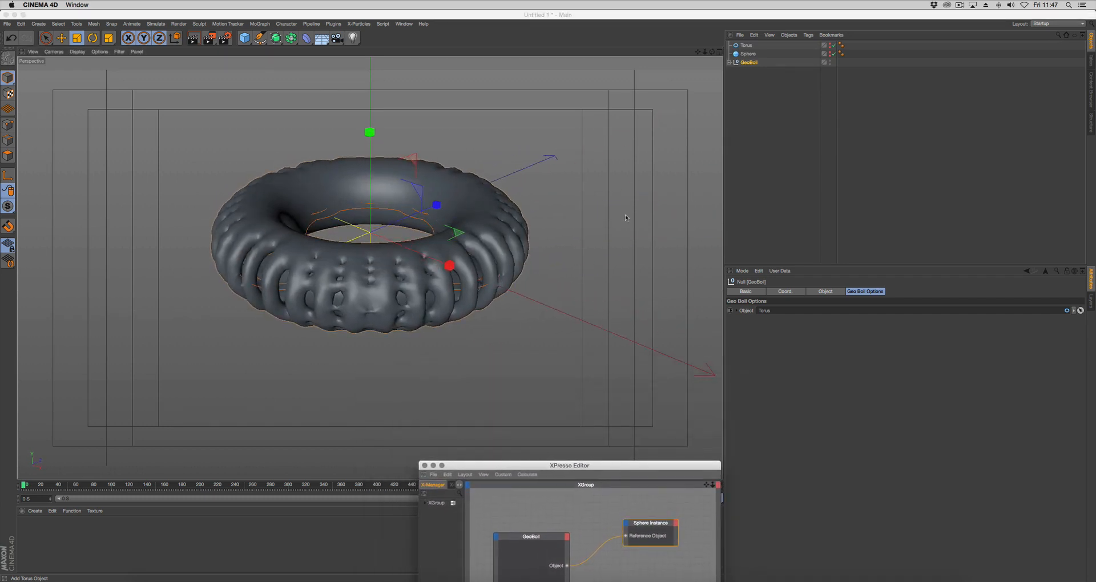
{"action": "left_click", "coordinate": [730, 62]}
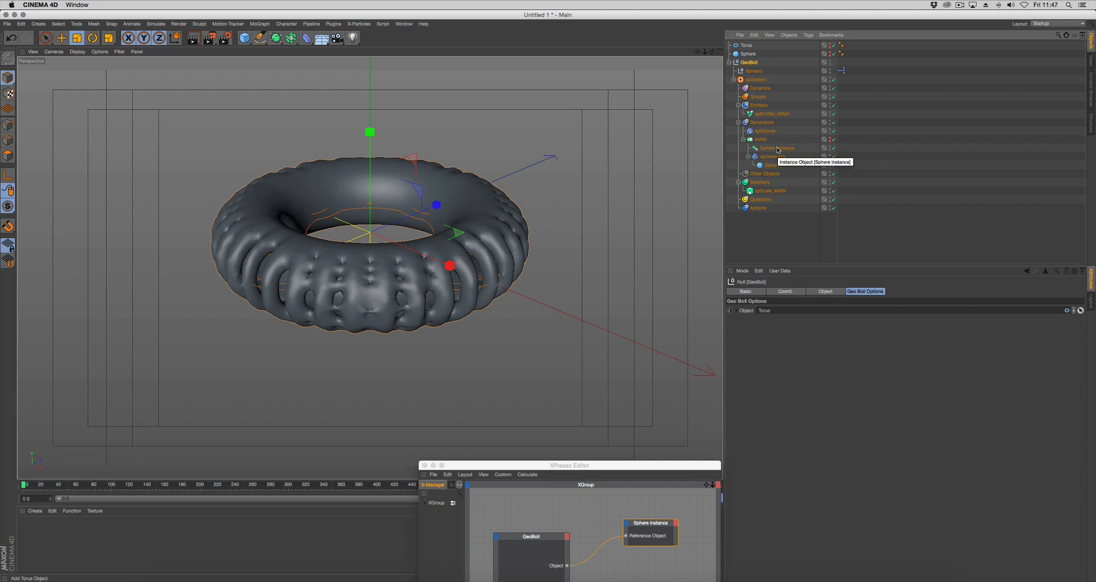
{"action": "left_click_drag", "start_coordinate": [534, 469], "coordinate": [398, 514]}
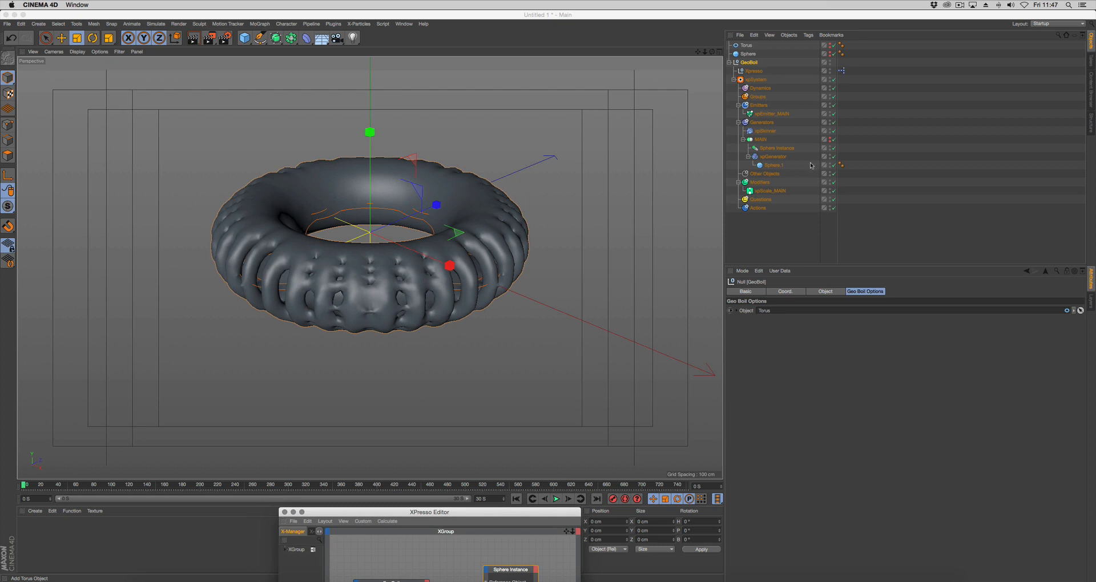
{"action": "left_click", "coordinate": [779, 149]}
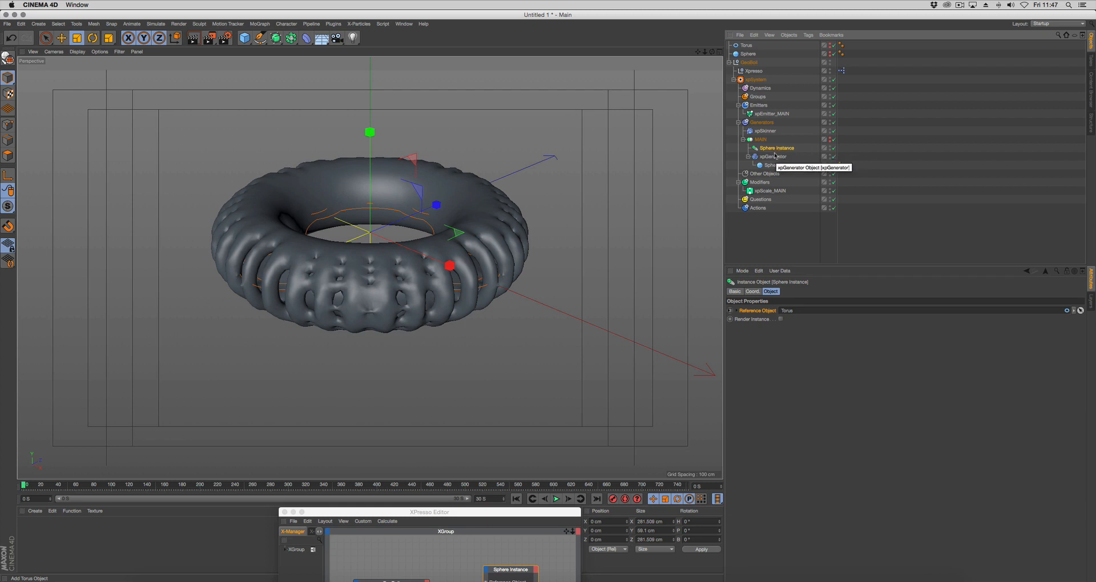
{"action": "left_click_drag", "start_coordinate": [775, 151], "coordinate": [771, 143], "text": "ctrl"}
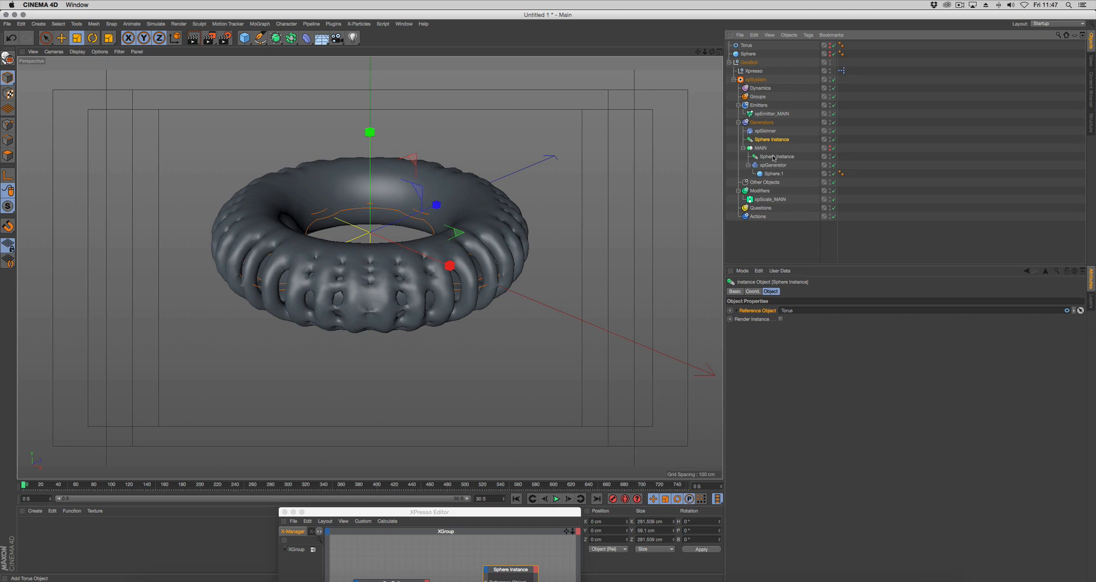
Add a Connect object under Generators as the parent of the duplicated Sphere Instance and collapse it
{"action": "left_click", "coordinate": [290, 37]}
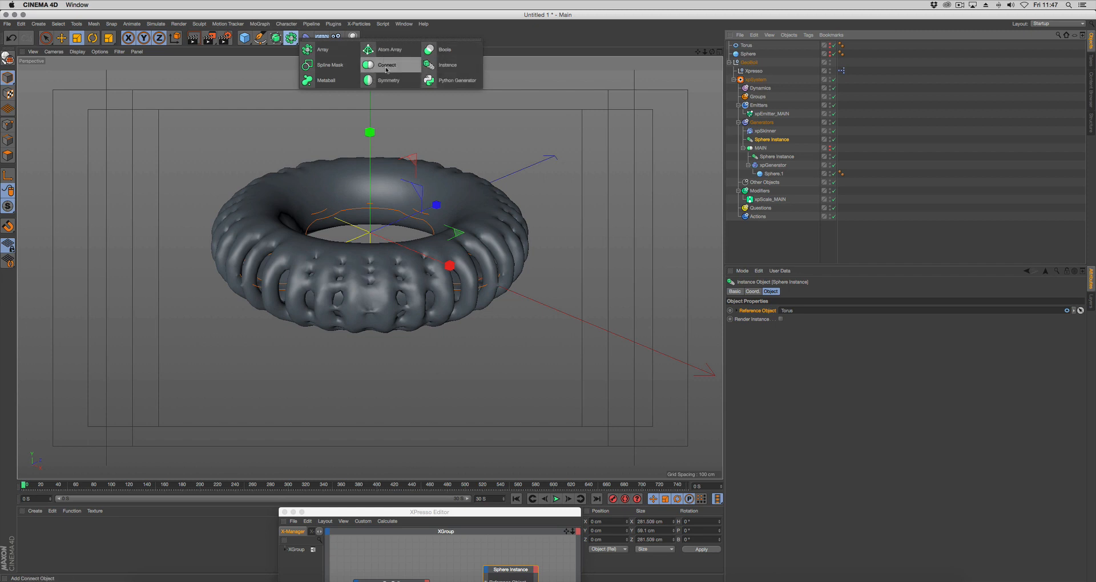
{"action": "left_click", "coordinate": [387, 67]}
{"action": "left_click_drag", "start_coordinate": [759, 164], "coordinate": [744, 141]}
{"action": "left_click", "coordinate": [743, 140]}
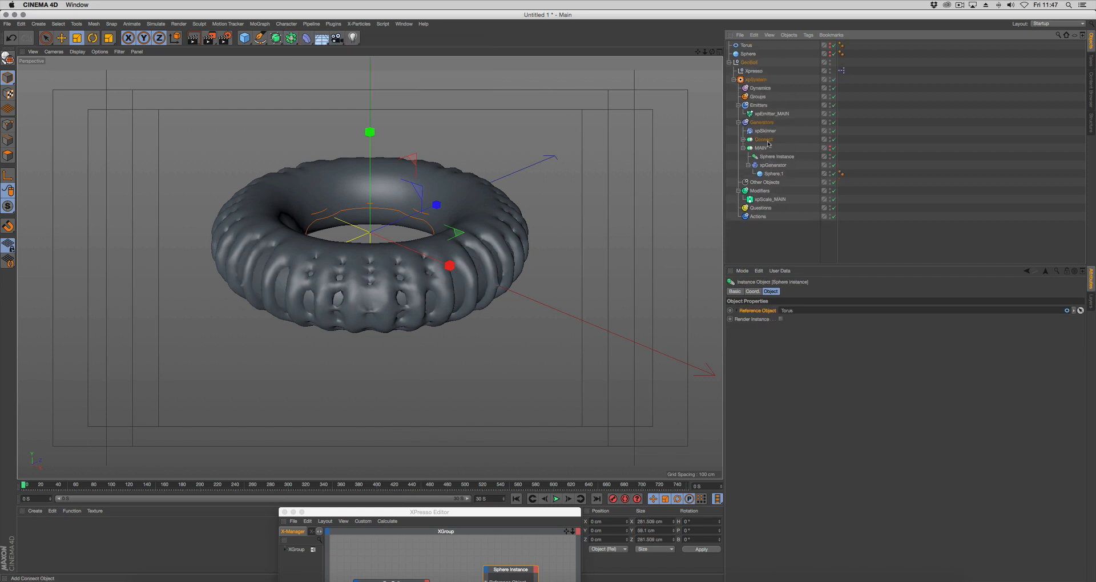
Rename the new Connect object to Object and hide it
{"action": "left_click", "coordinate": [790, 142]}
{"action": "double_click", "coordinate": [764, 140]}
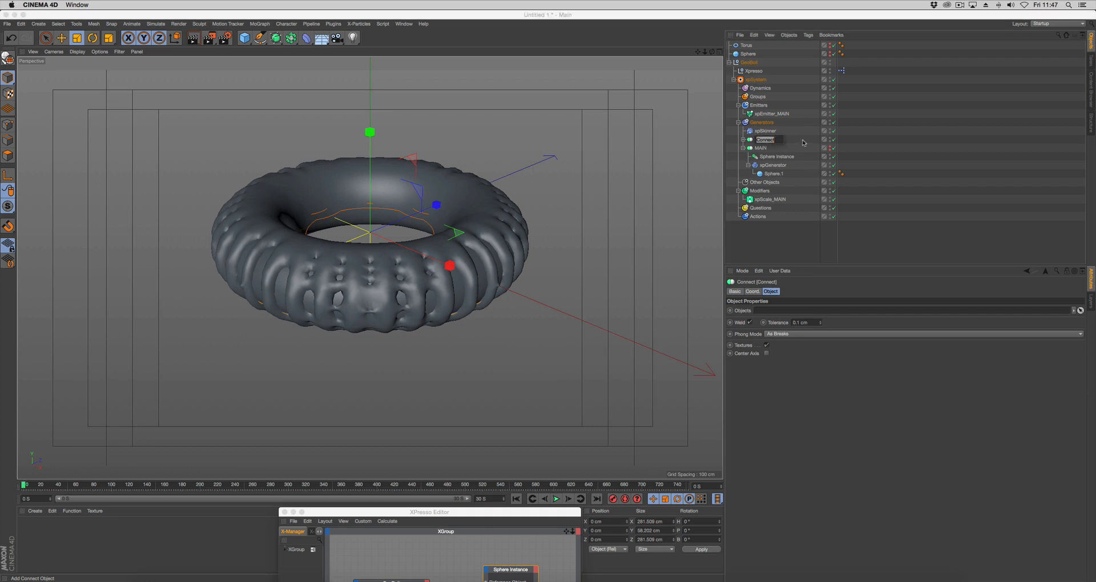
{"action": "type", "text": "OP"}
{"action": "key", "text": "Delete"}
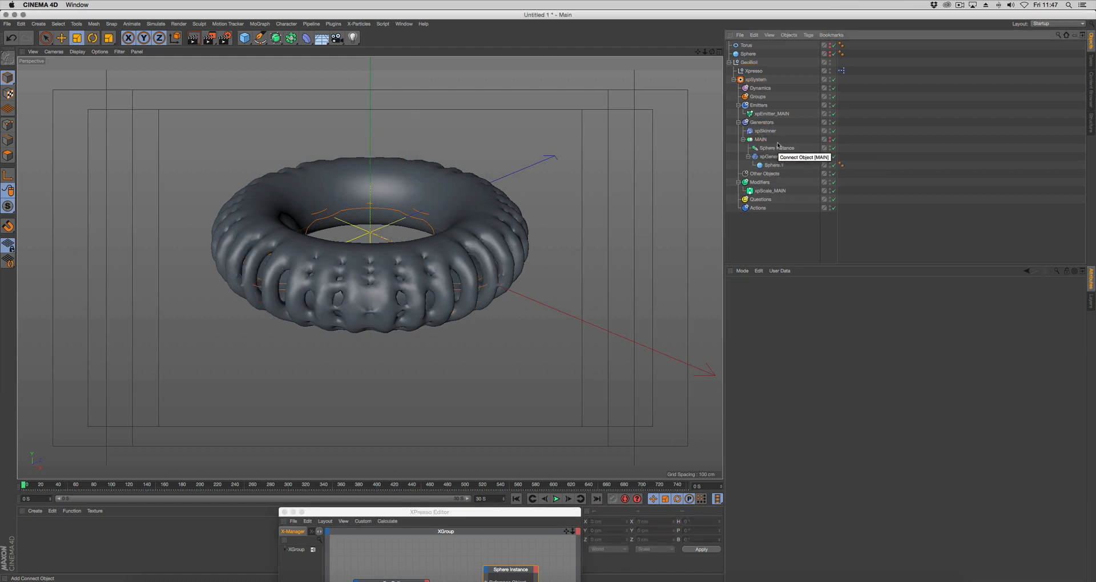
{"action": "key", "text": "super+z"}
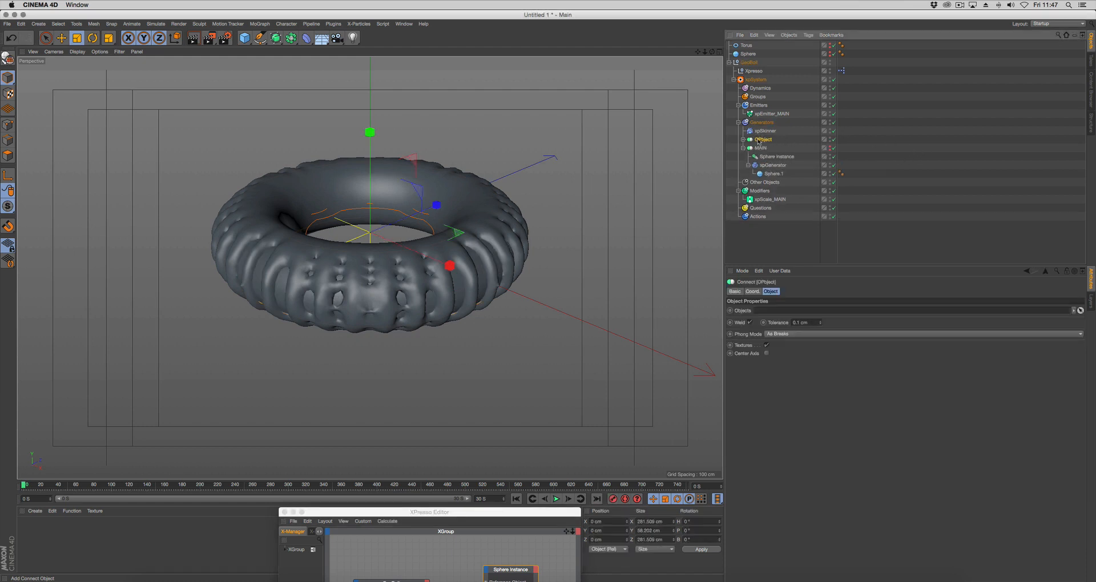
{"action": "double_click", "coordinate": [759, 139]}
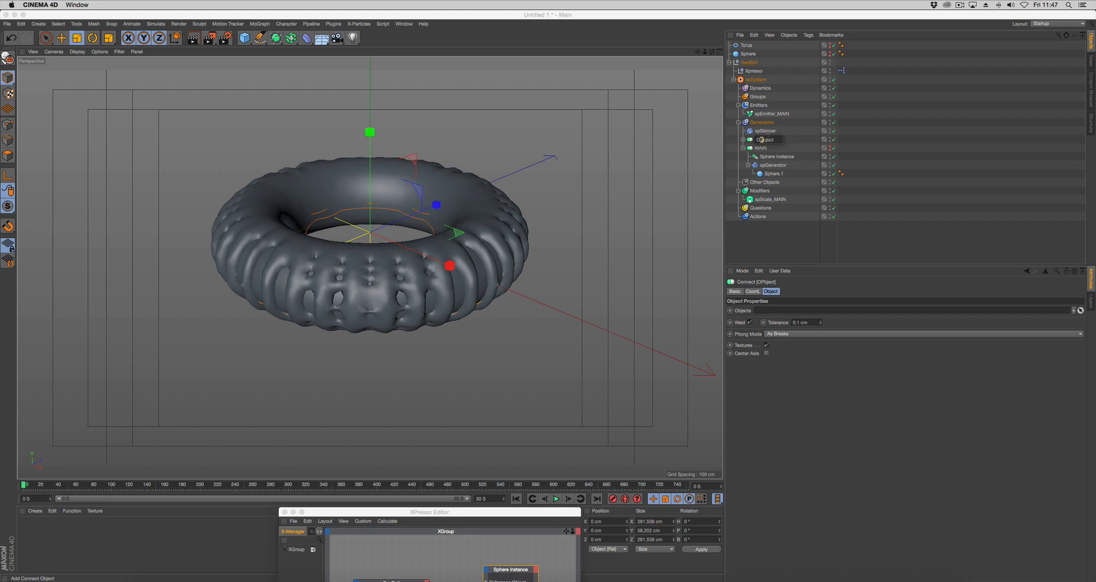
{"action": "key", "text": "BackSpace"}
{"action": "key", "text": "Return"}
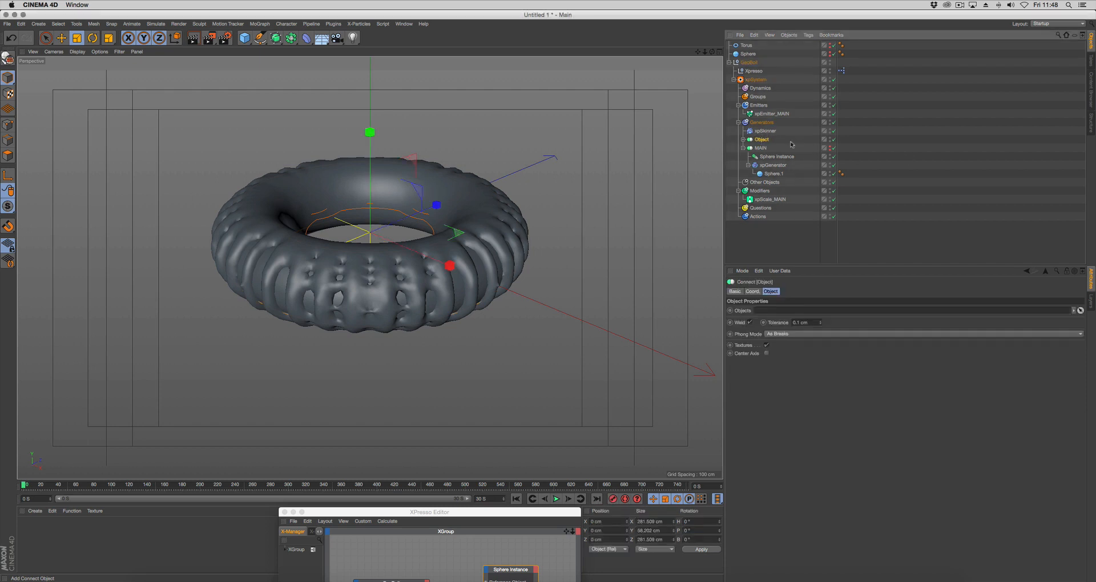
{"action": "left_click", "coordinate": [832, 140]}
Set the Connect named Object as the source object of xpEmitter_MAIN and move the XPresso Editor aside
{"action": "left_click", "coordinate": [765, 114]}
{"action": "left_click_drag", "start_coordinate": [760, 141], "coordinate": [786, 346]}
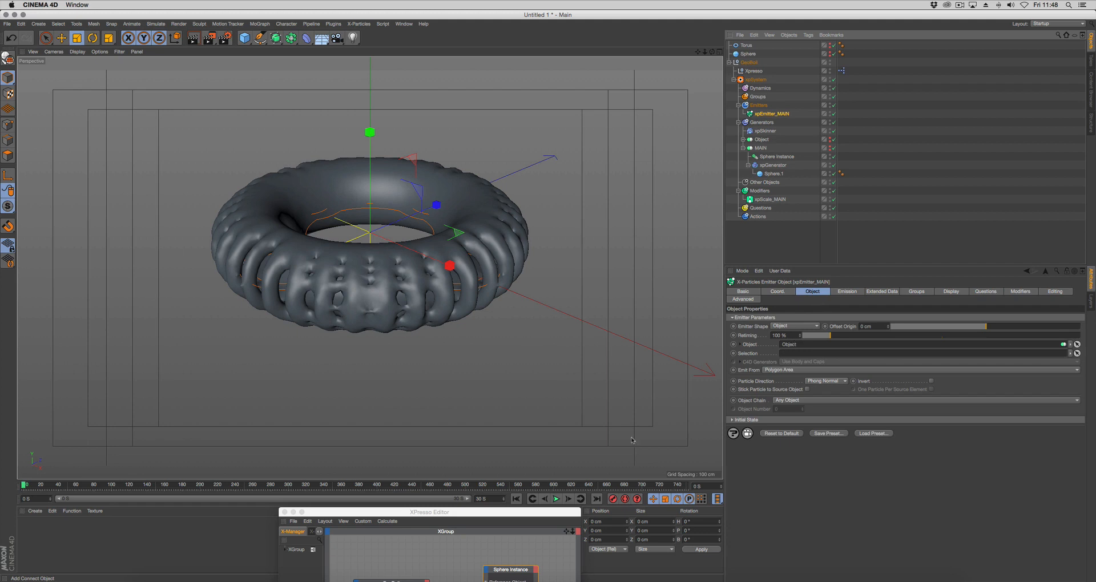
{"action": "mouse_move", "coordinate": [525, 516]}
{"action": "left_mouse_down"}
{"action": "mouse_move", "coordinate": [590, 401]}
{"action": "mouse_move", "coordinate": [540, 463]}
{"action": "mouse_move", "coordinate": [465, 524]}
{"action": "mouse_move", "coordinate": [519, 521]}
{"action": "left_mouse_up"}
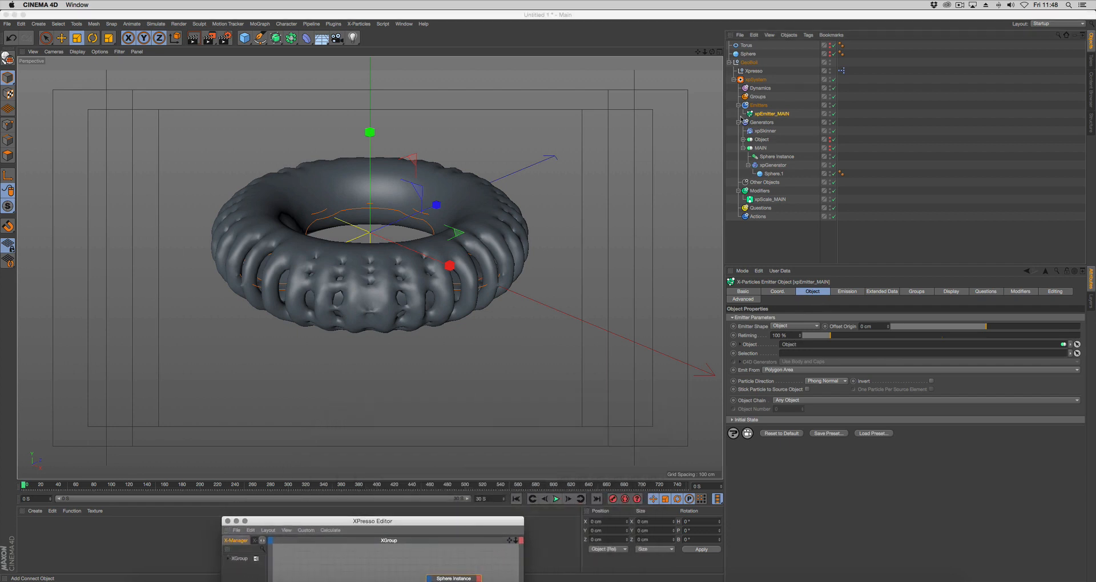
Check the Sphere Instance's reference inside Object, and play the simulation to inspect the boiling torus
{"action": "left_click", "coordinate": [743, 140]}
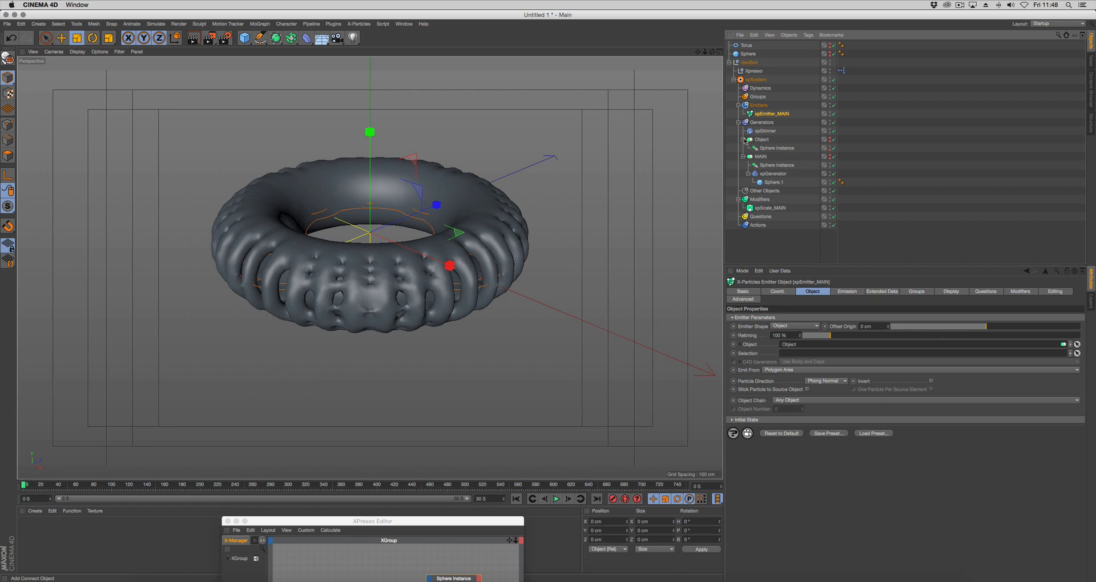
{"action": "left_click", "coordinate": [779, 149]}
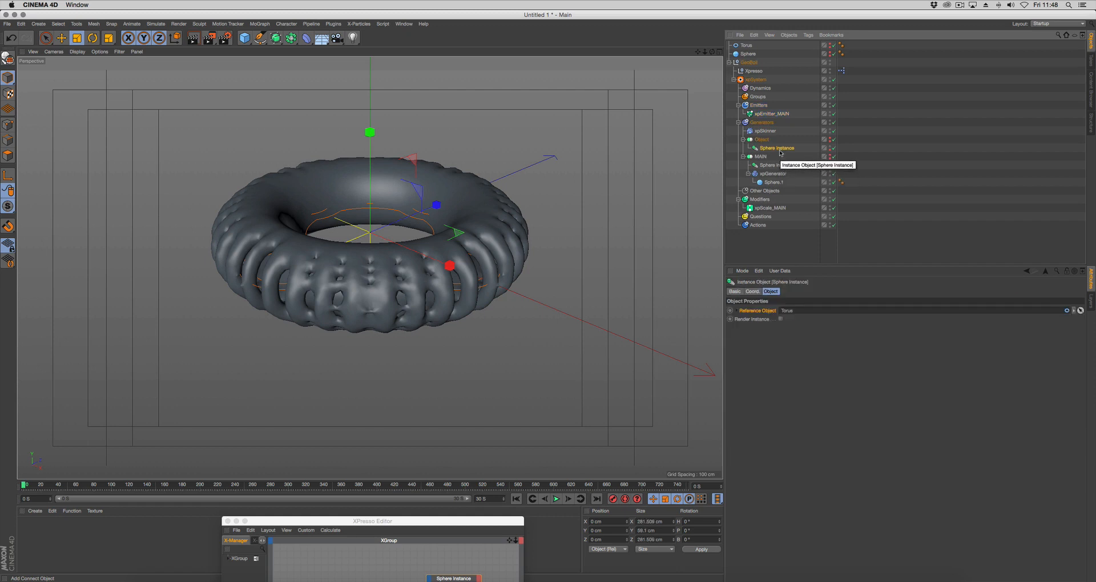
{"action": "left_click", "coordinate": [556, 499]}
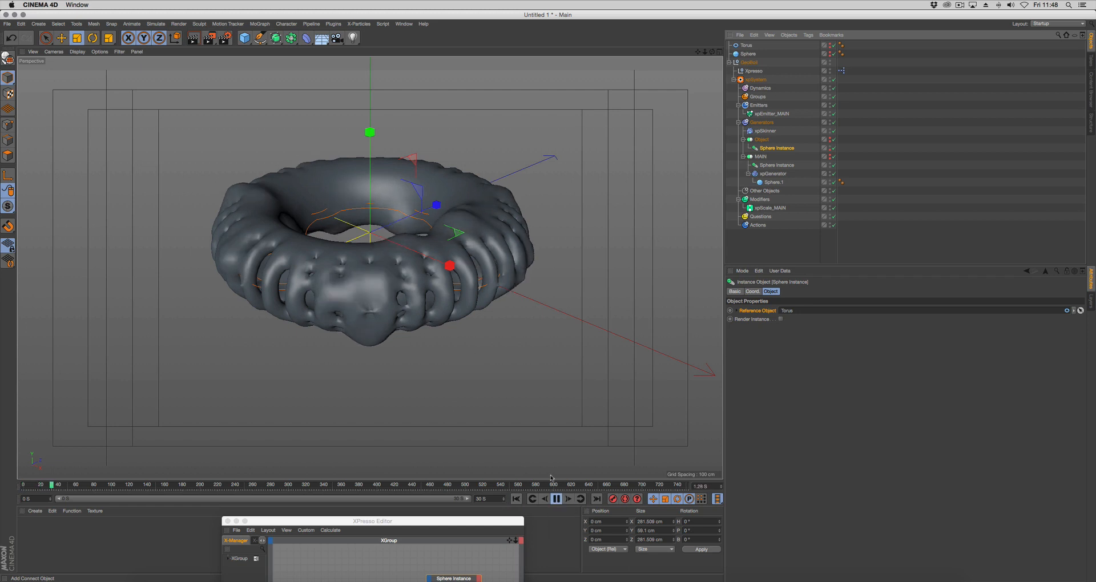
{"action": "key", "text": "Escape"}
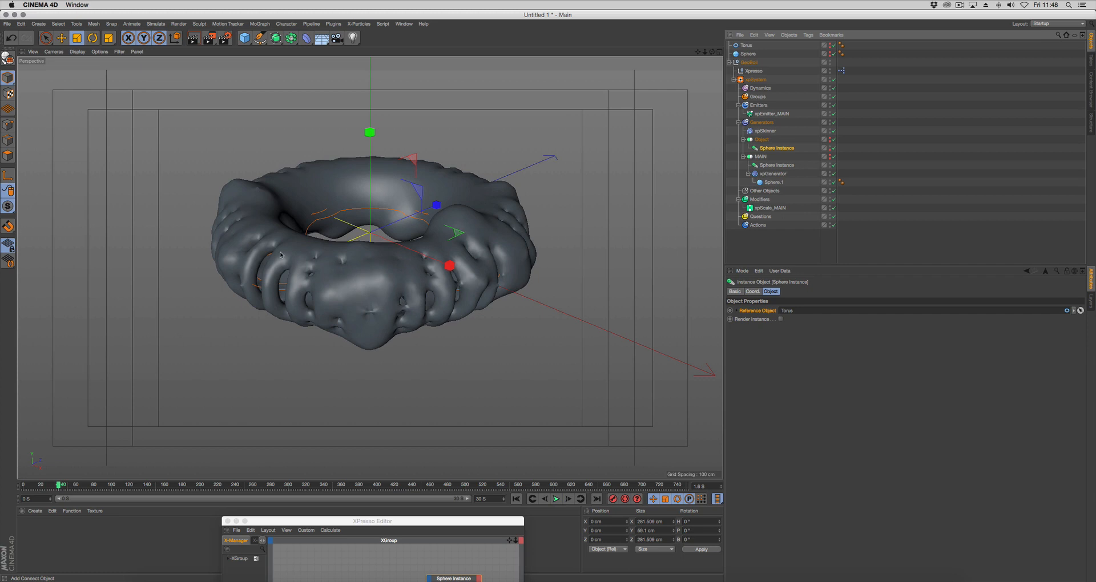
{"action": "left_click_drag", "start_coordinate": [279, 254], "coordinate": [410, 303], "text": "alt"}
Raise the Torus to about 110 ring segments and 54 pipe segments, and render the viewport
{"action": "left_click", "coordinate": [746, 45]}
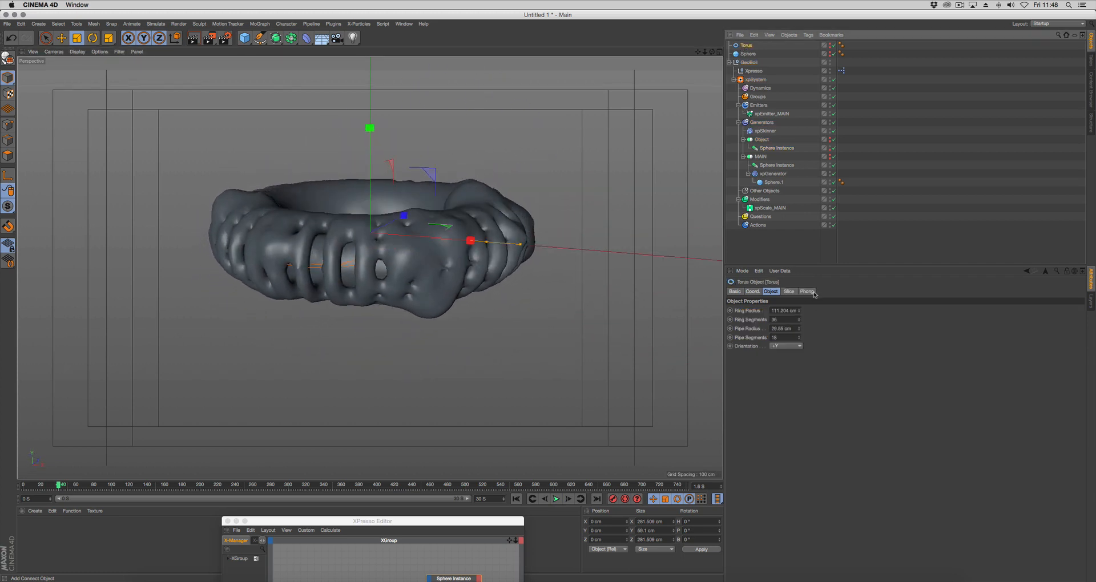
{"action": "mouse_move", "coordinate": [800, 322]}
{"action": "left_mouse_down"}
{"action": "mouse_move", "coordinate": [801, 334]}
{"action": "mouse_move", "coordinate": [800, 321]}
{"action": "left_mouse_up"}
{"action": "left_click_drag", "start_coordinate": [456, 297], "coordinate": [519, 342], "text": "alt"}
{"action": "left_click_drag", "start_coordinate": [798, 324], "coordinate": [799, 319]}
{"action": "left_click_drag", "start_coordinate": [798, 338], "coordinate": [799, 334]}
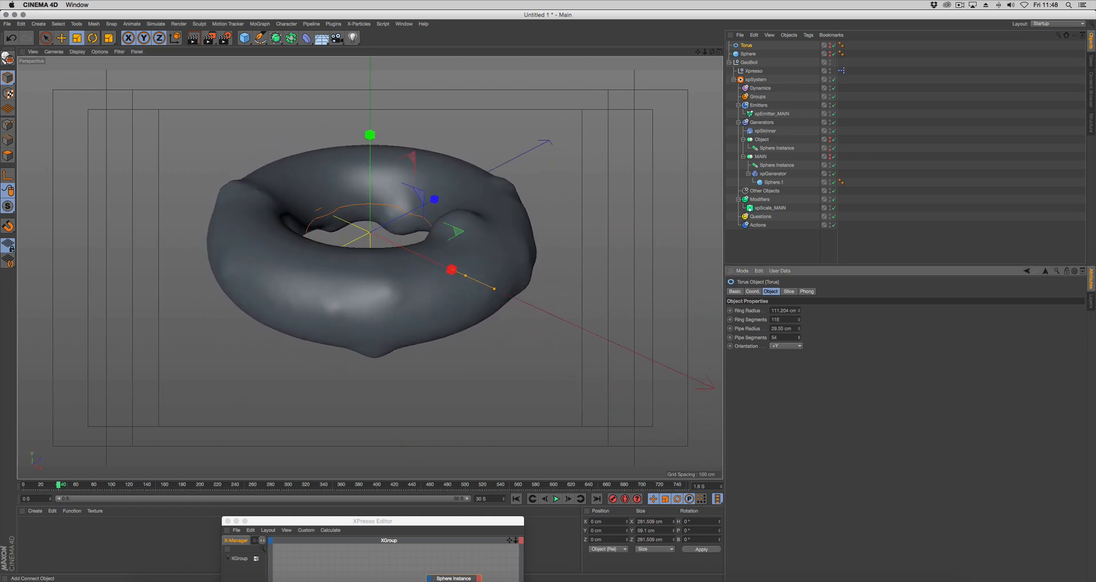
{"action": "left_click", "coordinate": [192, 42]}
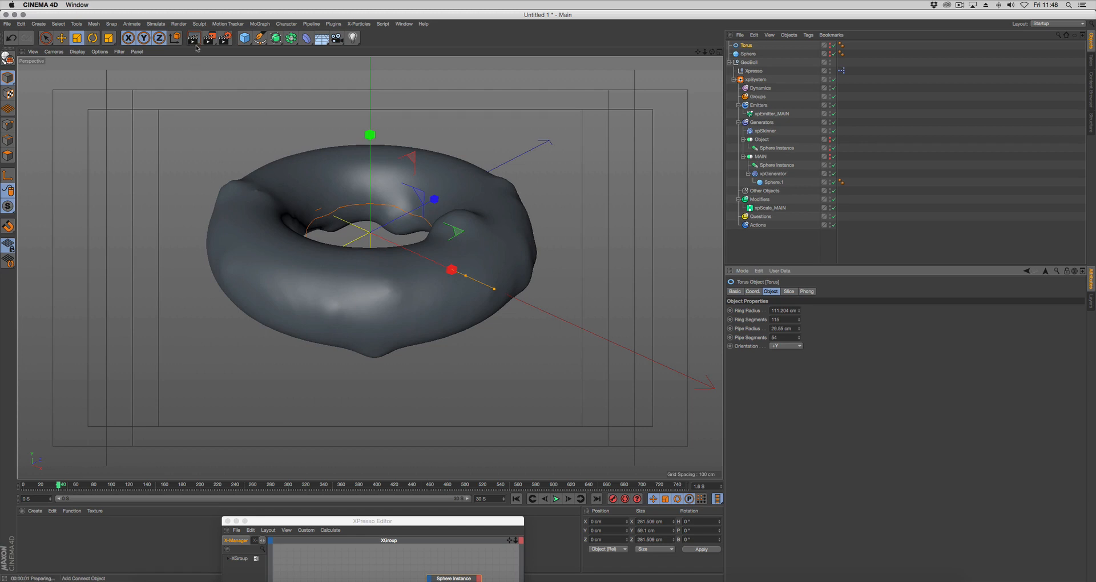
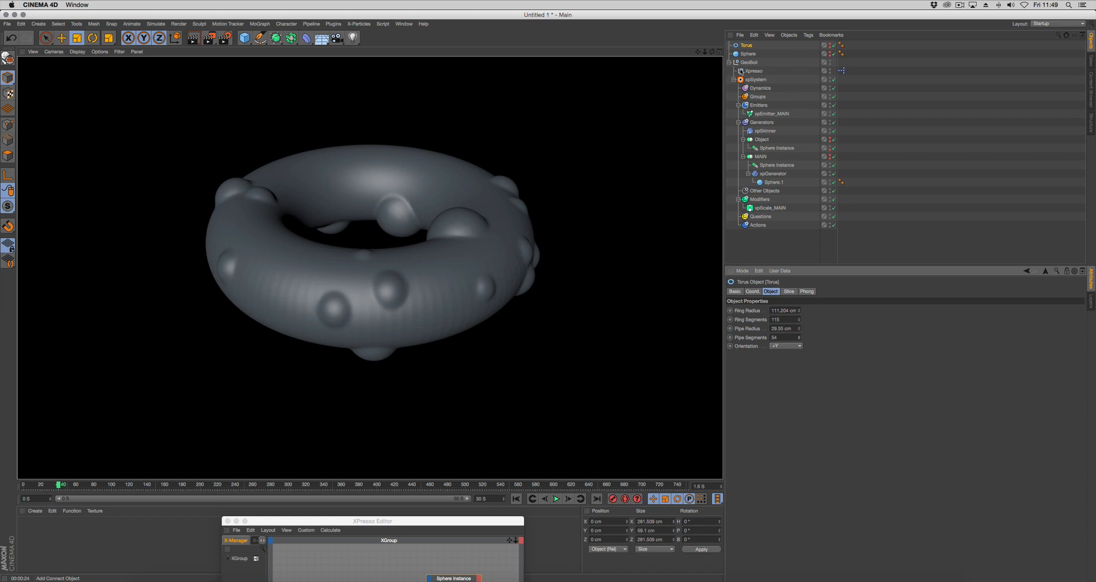
Set the Sphere as the Object in GeoBoil's Geo Boil Options and return the timeline to the start
{"action": "left_click_drag", "start_coordinate": [388, 519], "coordinate": [446, 509]}
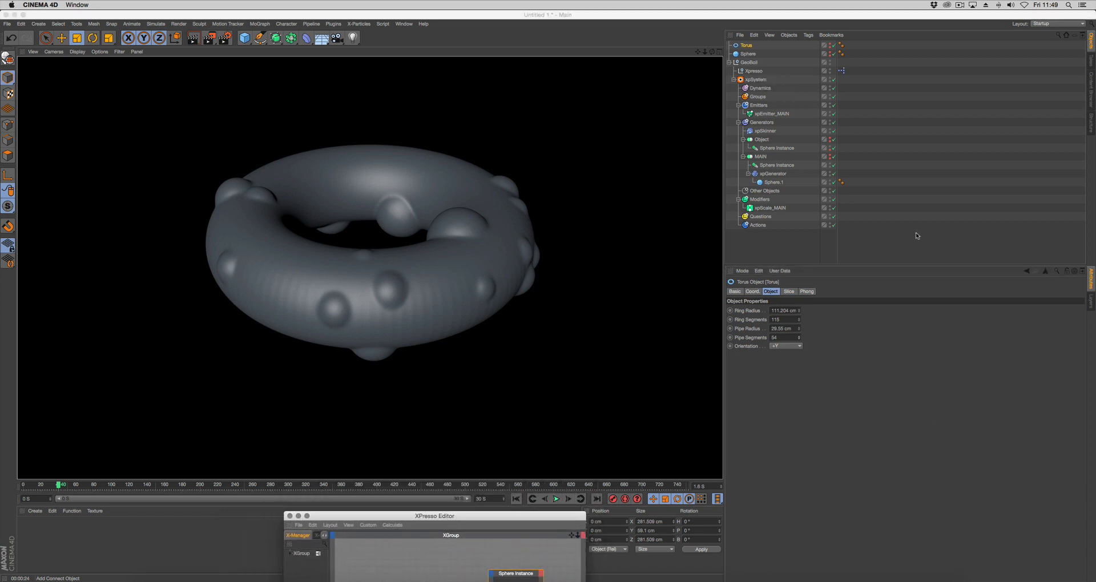
{"action": "left_click", "coordinate": [778, 243]}
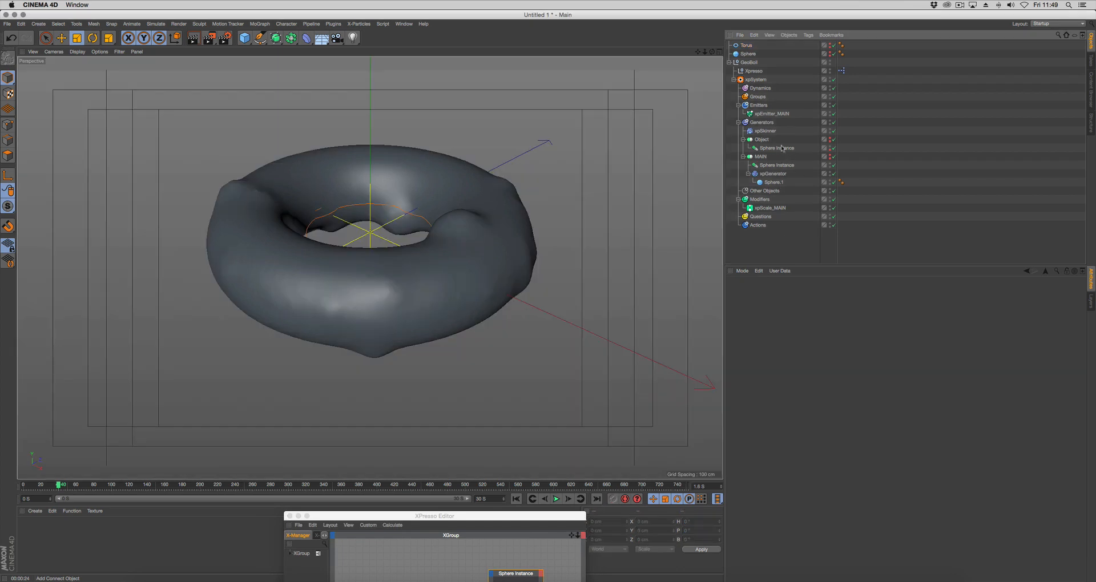
{"action": "left_click_drag", "start_coordinate": [750, 63], "coordinate": [773, 356]}
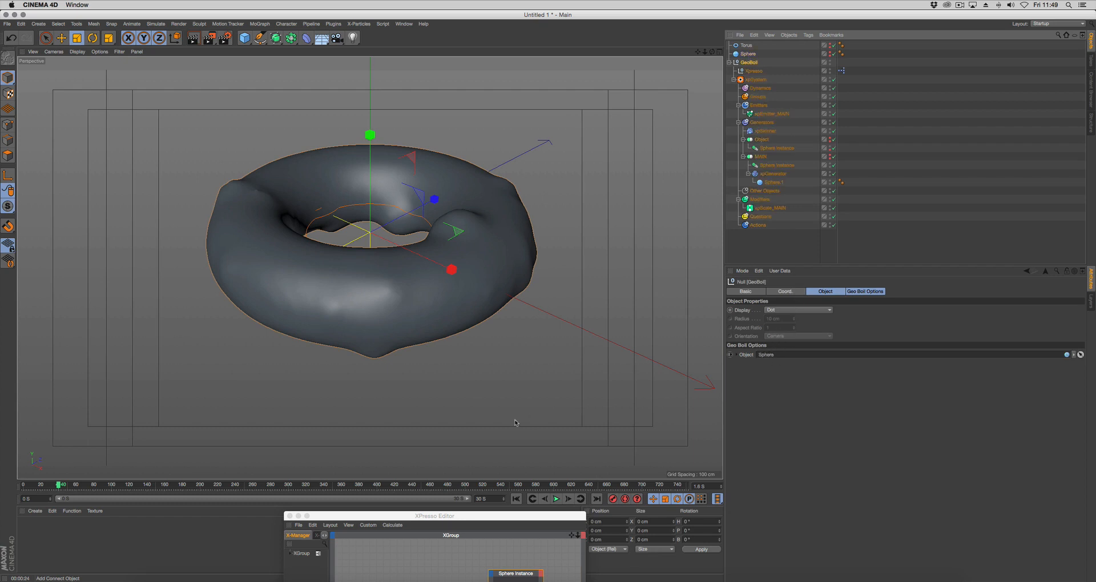
{"action": "left_click", "coordinate": [533, 499]}
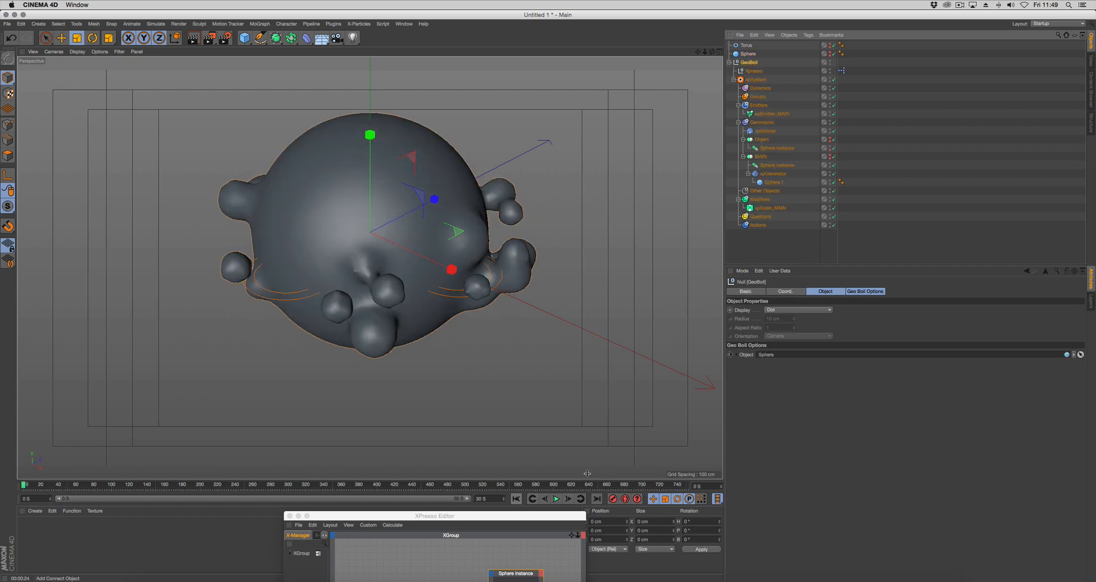
Add the Sphere Instance inside Object as an XPresso node and wire GeoBoil's Object output to its Reference Object input
{"action": "left_click", "coordinate": [785, 149]}
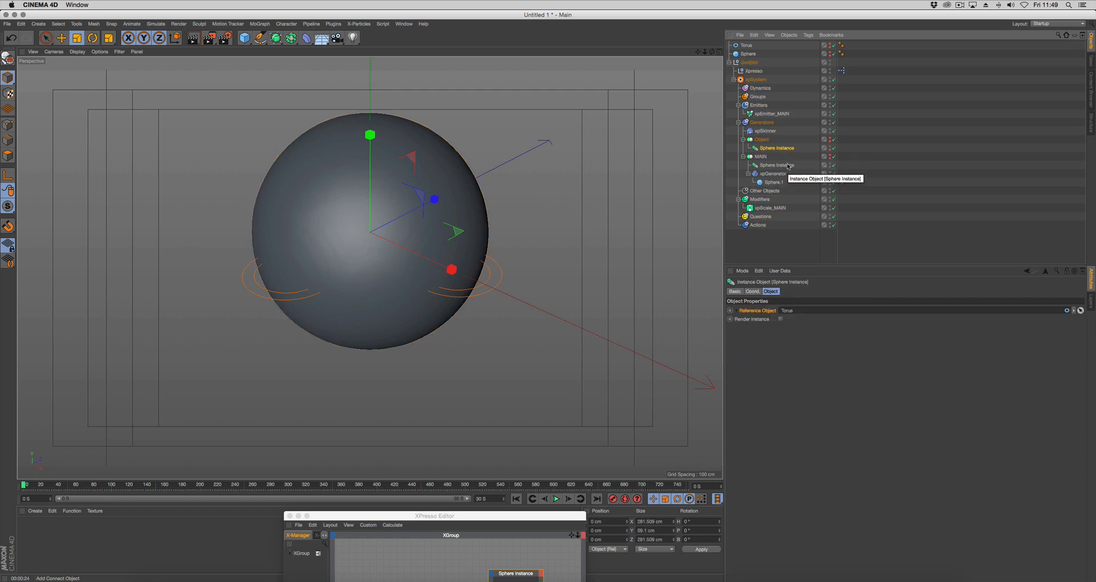
{"action": "left_click", "coordinate": [789, 165]}
{"action": "left_click", "coordinate": [785, 149]}
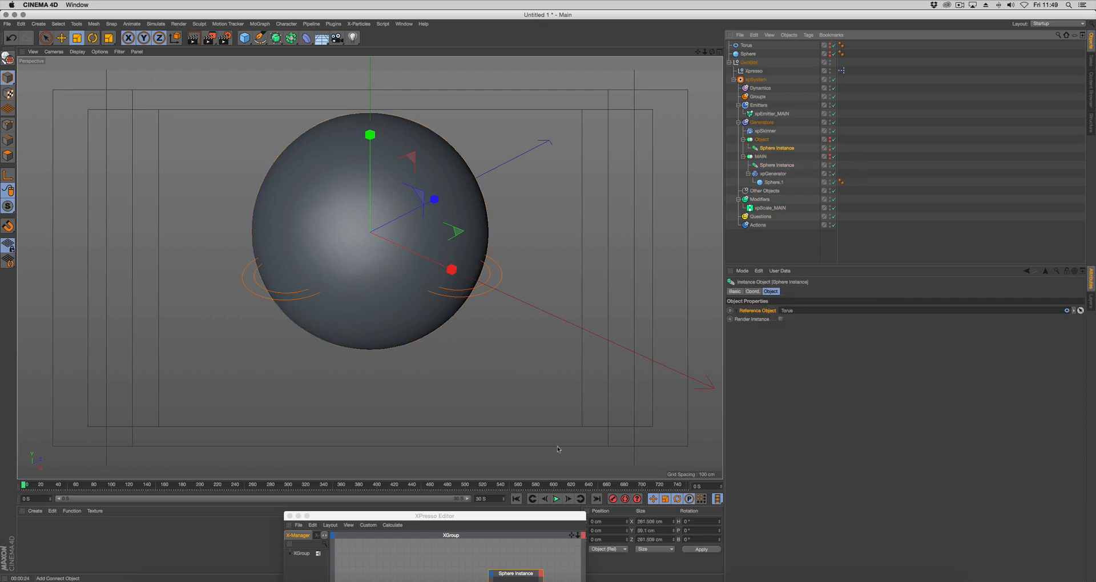
{"action": "left_click_drag", "start_coordinate": [507, 517], "coordinate": [536, 387]}
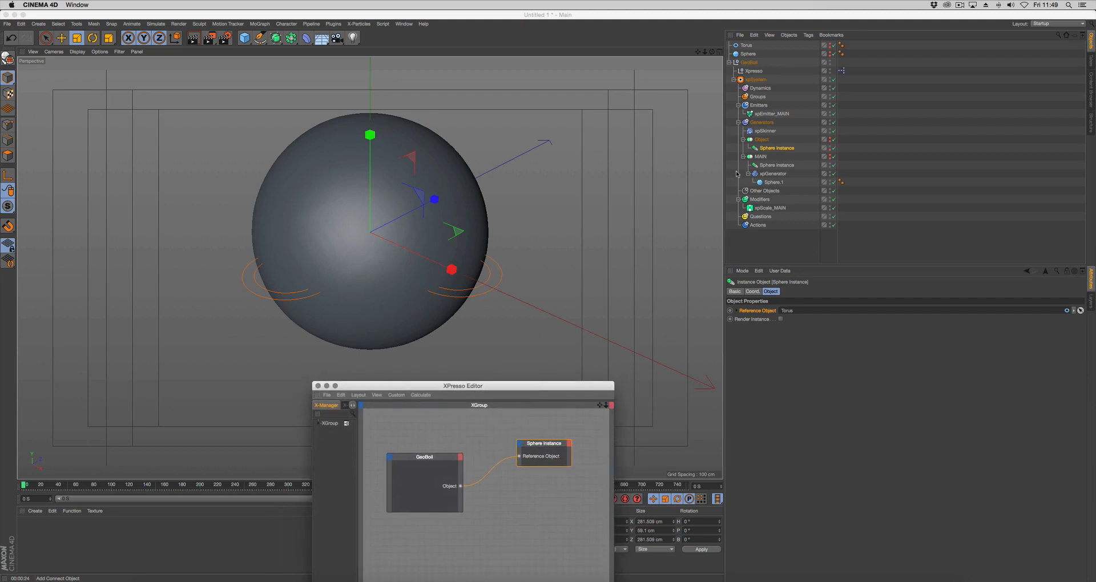
{"action": "left_click_drag", "start_coordinate": [774, 149], "coordinate": [549, 477]}
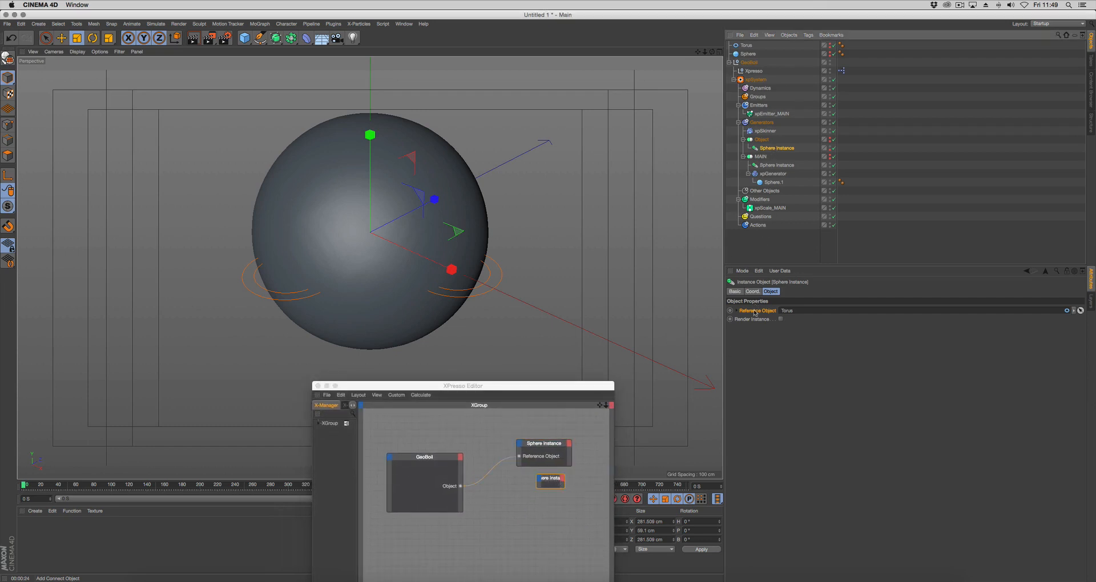
{"action": "left_click_drag", "start_coordinate": [754, 312], "coordinate": [461, 487]}
{"action": "left_click_drag", "start_coordinate": [549, 483], "coordinate": [527, 477]}
Check the reference objects of both Sphere Instances and play the simulation to inspect the boiling sphere
{"action": "left_click", "coordinate": [777, 148]}
{"action": "left_click", "coordinate": [781, 165]}
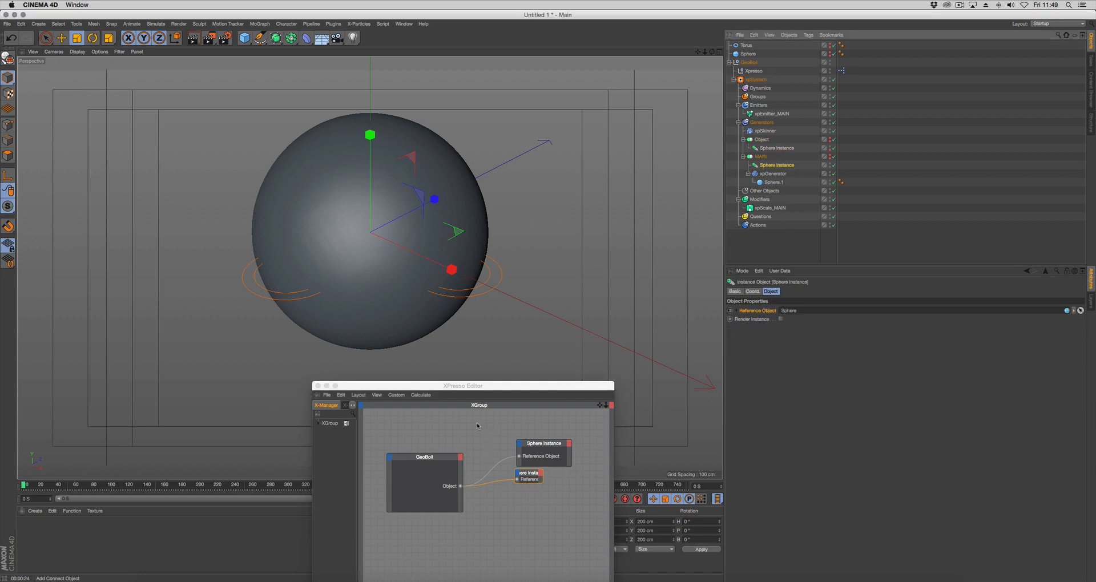
{"action": "left_click_drag", "start_coordinate": [489, 388], "coordinate": [487, 547]}
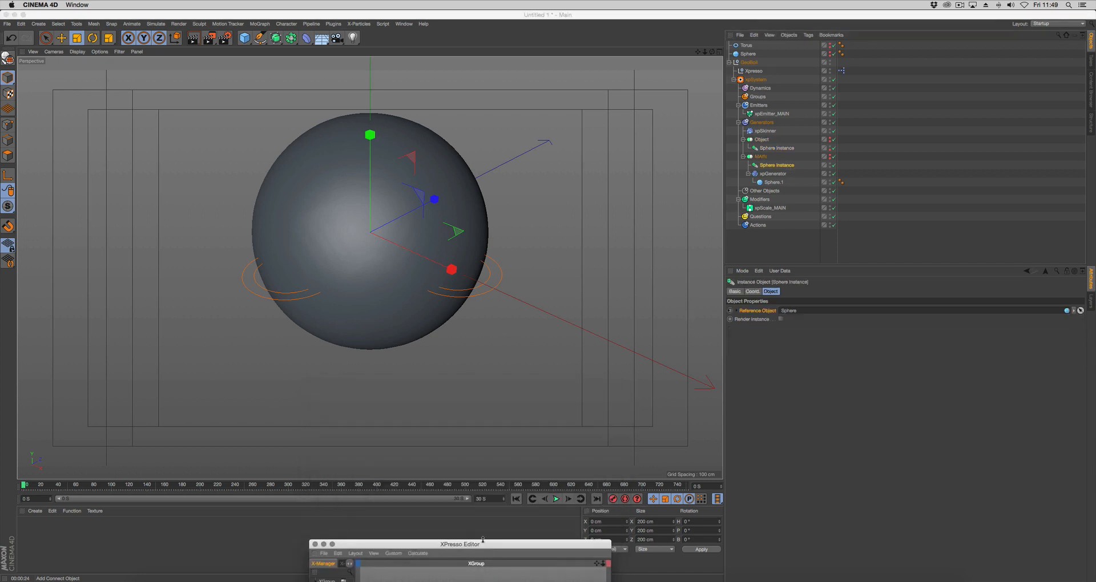
{"action": "left_click", "coordinate": [556, 500]}
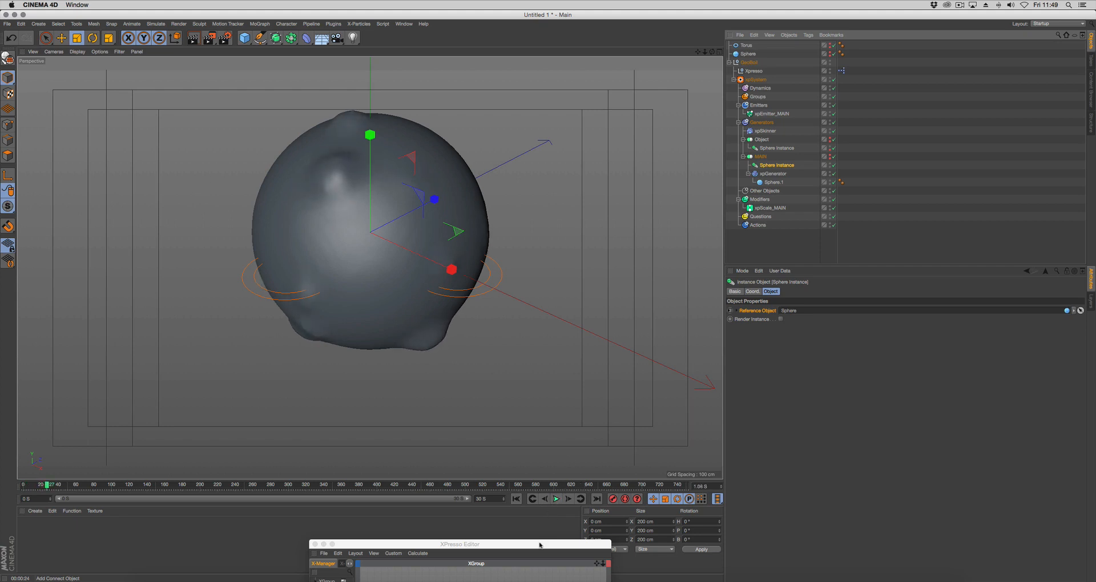
Bring the XPresso Editor back into view and space out the GeoBoil and second Sphere Instance nodes
{"action": "left_click_drag", "start_coordinate": [539, 544], "coordinate": [604, 333]}
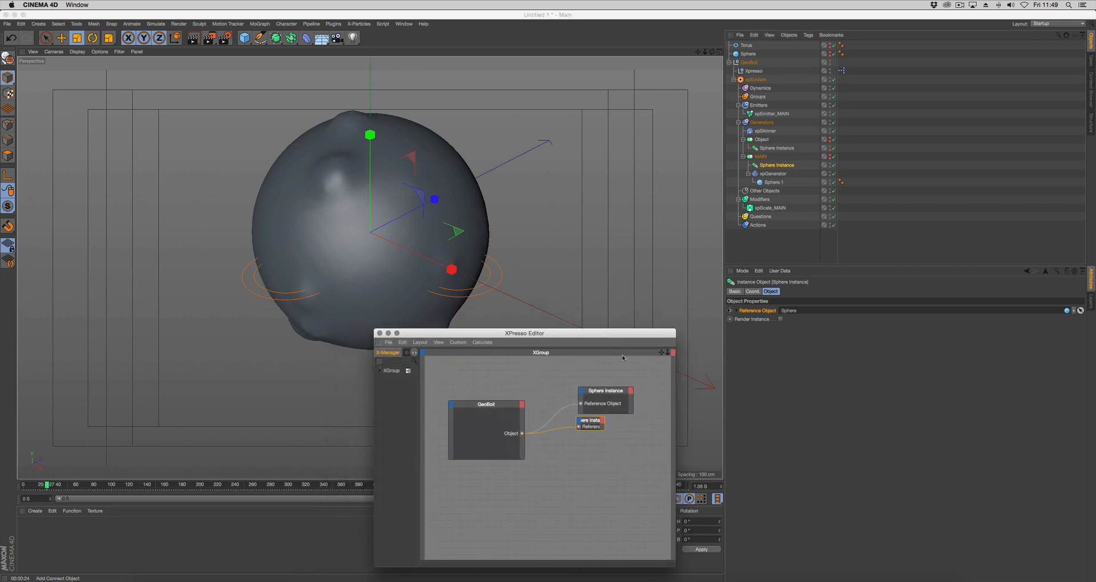
{"action": "left_click_drag", "start_coordinate": [592, 422], "coordinate": [581, 426]}
{"action": "left_click_drag", "start_coordinate": [495, 412], "coordinate": [499, 433]}
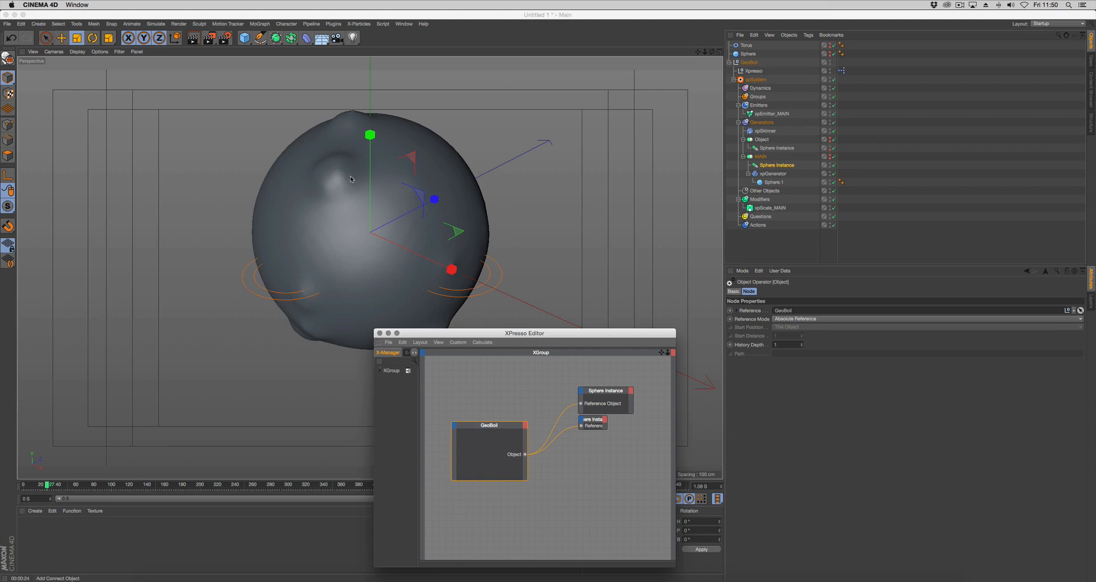
{"action": "left_click_drag", "start_coordinate": [456, 335], "coordinate": [440, 334]}
Review xpEmitter_MAIN's emission settings, and add a user data group named Bubbles under Geo Boil Options on GeoBoil
{"action": "left_click", "coordinate": [768, 113]}
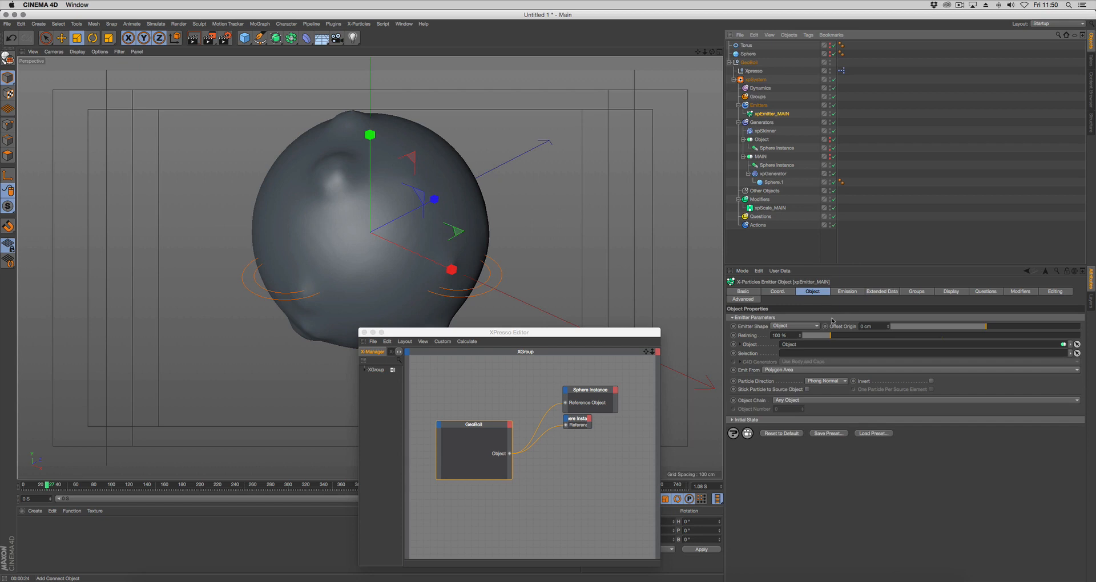
{"action": "left_click", "coordinate": [847, 292]}
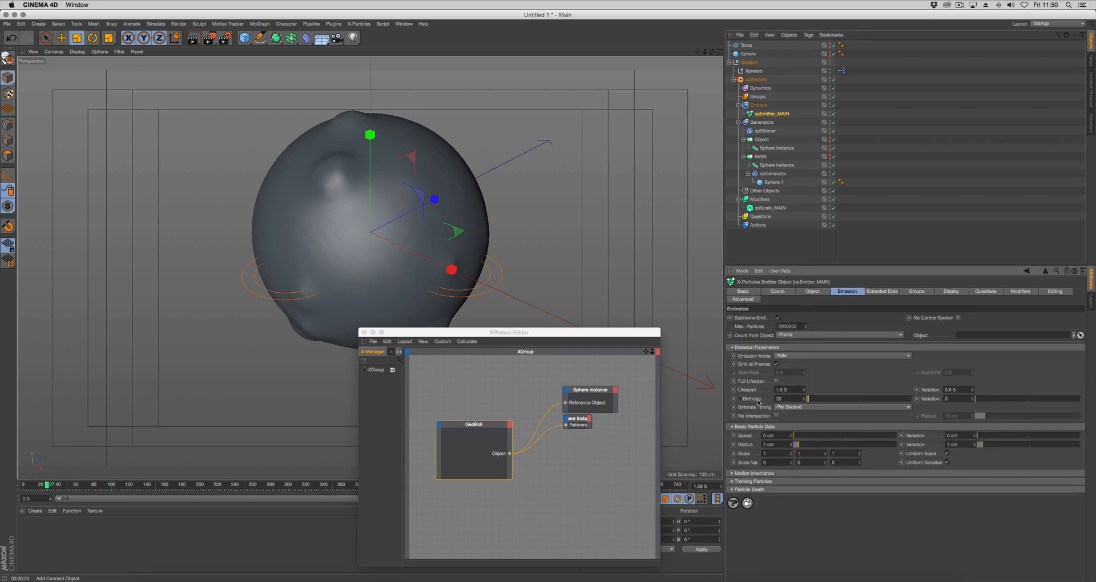
{"action": "left_click", "coordinate": [748, 62]}
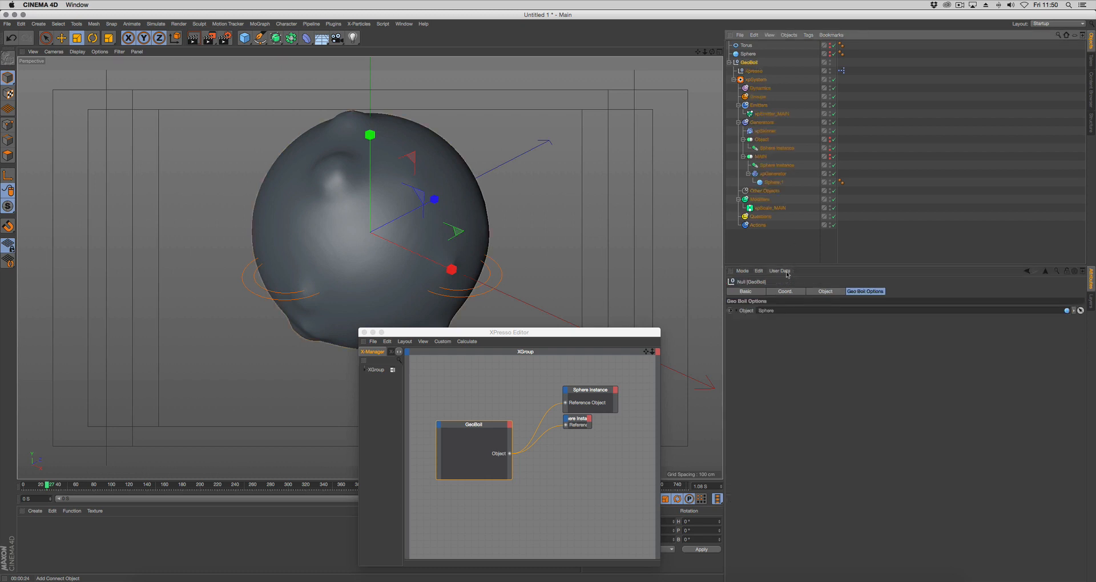
{"action": "left_click", "coordinate": [780, 271]}
{"action": "left_click", "coordinate": [785, 295]}
{"action": "left_click_drag", "start_coordinate": [758, 167], "coordinate": [528, 215]}
{"action": "left_click", "coordinate": [433, 225]}
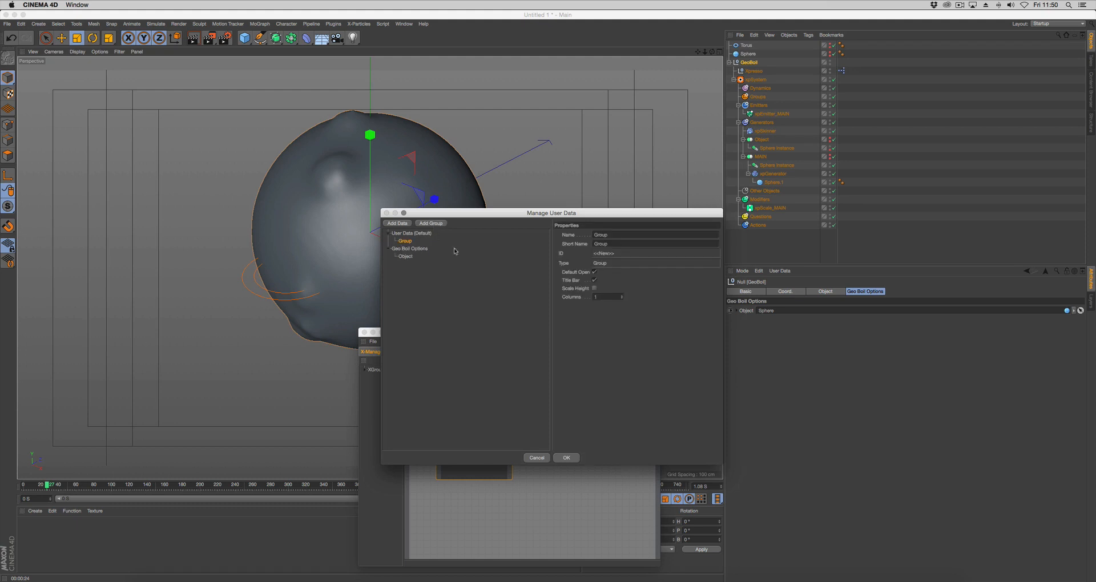
{"action": "left_click_drag", "start_coordinate": [401, 242], "coordinate": [409, 261]}
{"action": "double_click", "coordinate": [613, 235]}
{"action": "type", "text": "E"}
{"action": "key", "text": "Return"}
{"action": "left_click", "coordinate": [567, 457]}
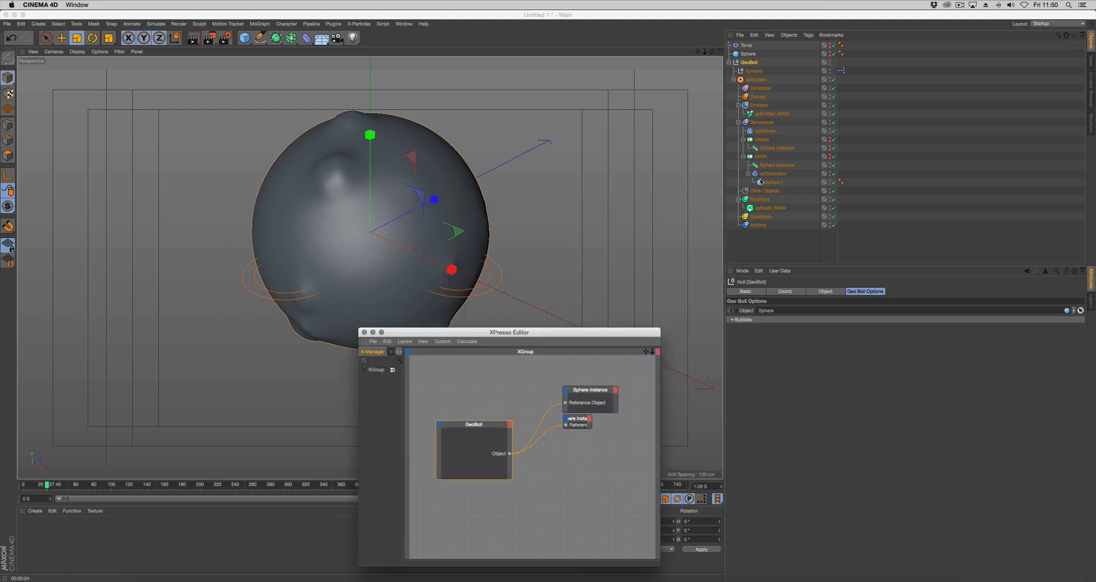
Copy the user data interface of xpEmitter_MAIN's Birthrate parameter
{"action": "left_click", "coordinate": [772, 115]}
{"action": "right_click", "coordinate": [763, 400]}
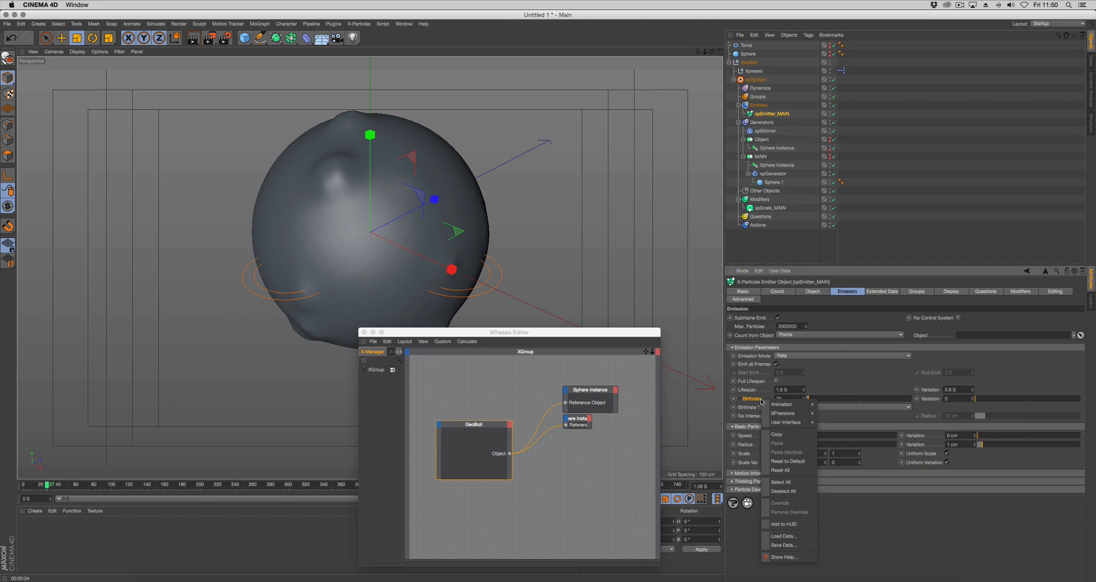
{"action": "mouse_move", "coordinate": [782, 421]}
{"action": "left_click", "coordinate": [825, 422]}
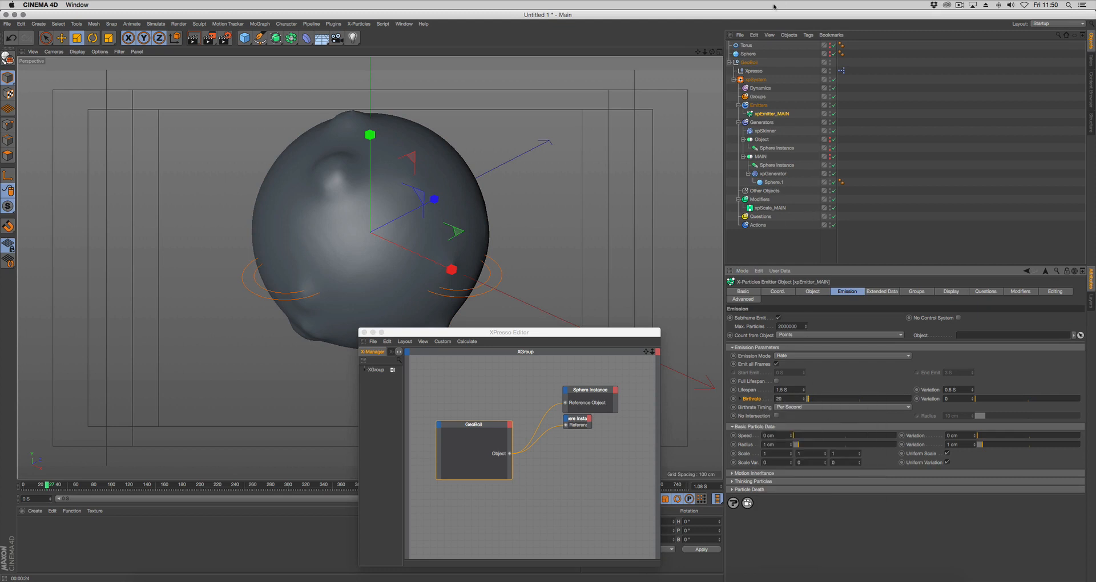
Paste the Birthrate interface into GeoBoil's Bubbles user data group with a default value of 20
{"action": "left_click", "coordinate": [750, 64]}
{"action": "left_click", "coordinate": [780, 272]}
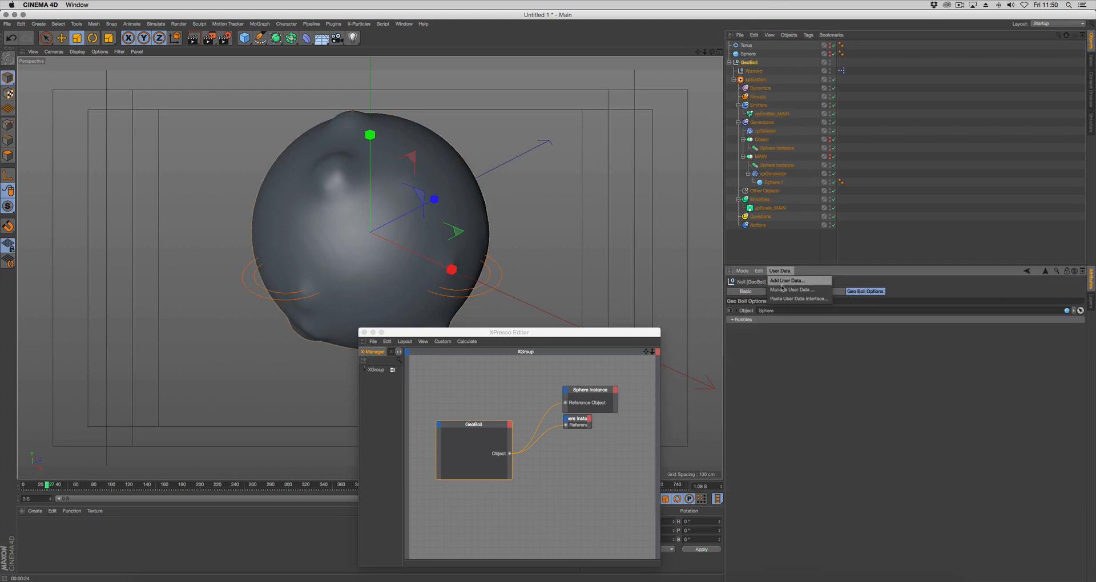
{"action": "left_click", "coordinate": [784, 289]}
{"action": "right_click", "coordinate": [640, 208]}
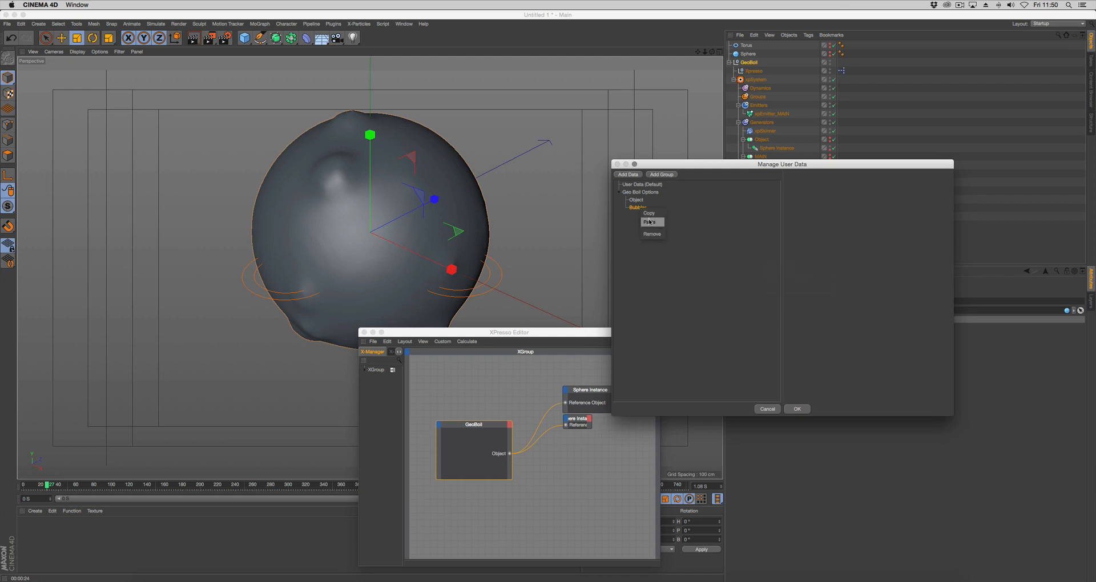
{"action": "left_click", "coordinate": [652, 223]}
{"action": "left_click", "coordinate": [645, 215]}
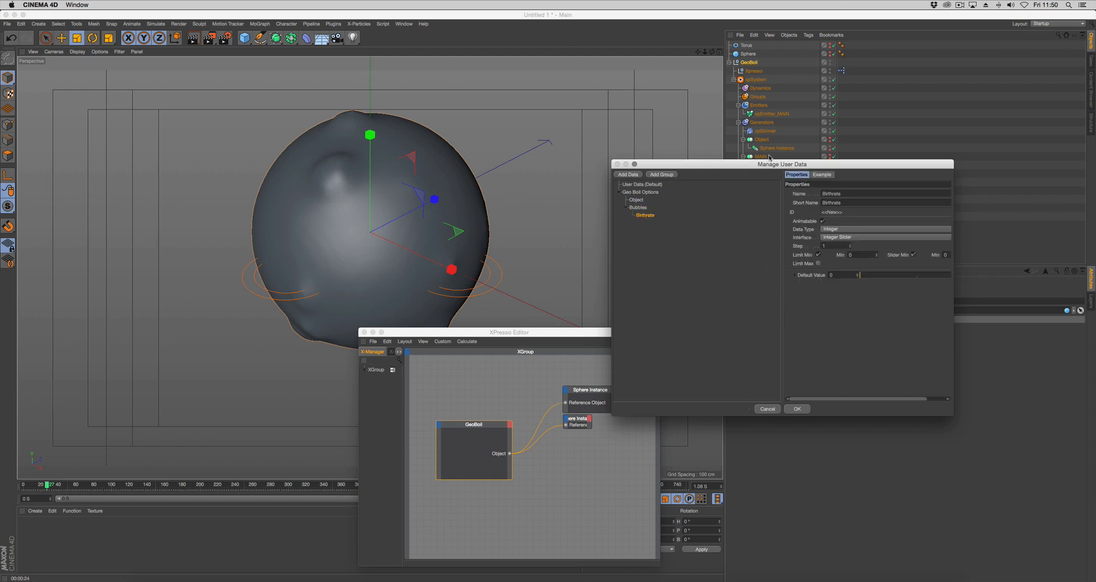
{"action": "left_click_drag", "start_coordinate": [771, 165], "coordinate": [520, 69]}
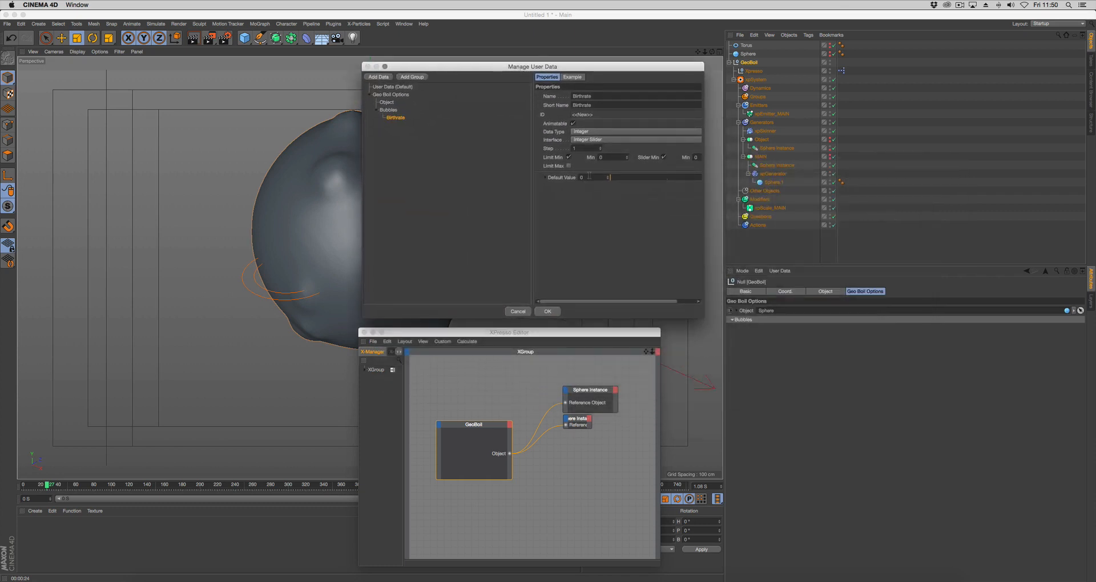
{"action": "left_click", "coordinate": [589, 176]}
{"action": "left_click", "coordinate": [545, 312]}
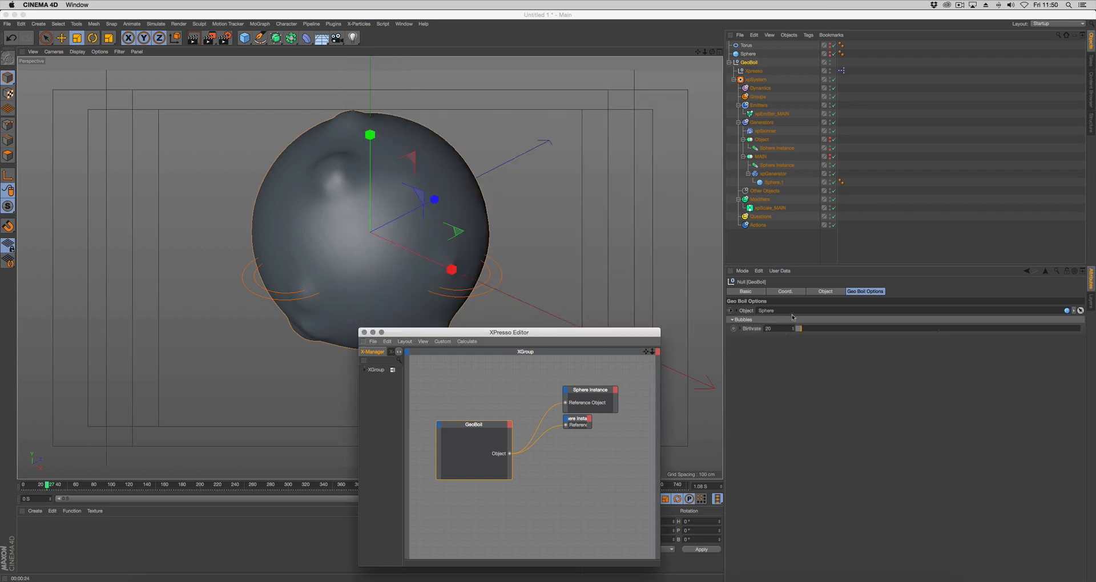
Copy the user data interfaces of xpScale_MAIN's Radius Change and Upper Radius Limit parameters together
{"action": "left_click", "coordinate": [771, 114]}
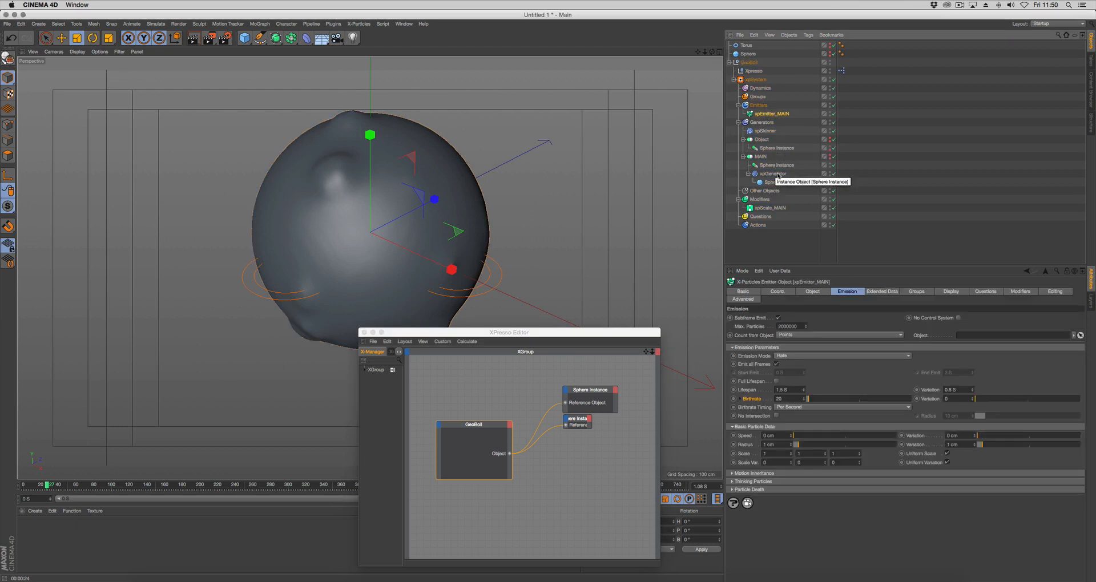
{"action": "left_click", "coordinate": [771, 208]}
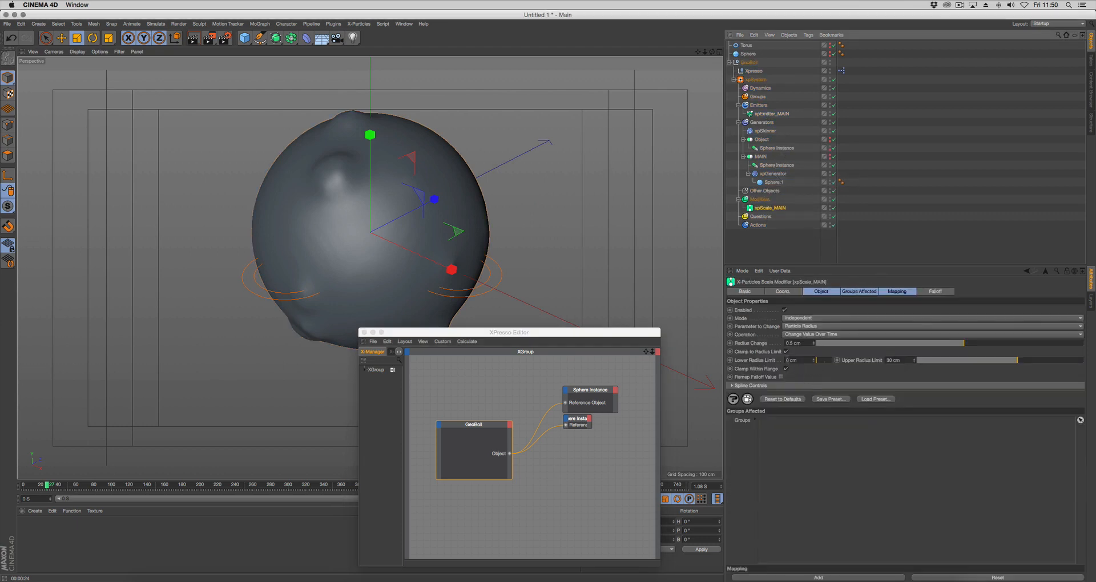
{"action": "left_click", "coordinate": [759, 344]}
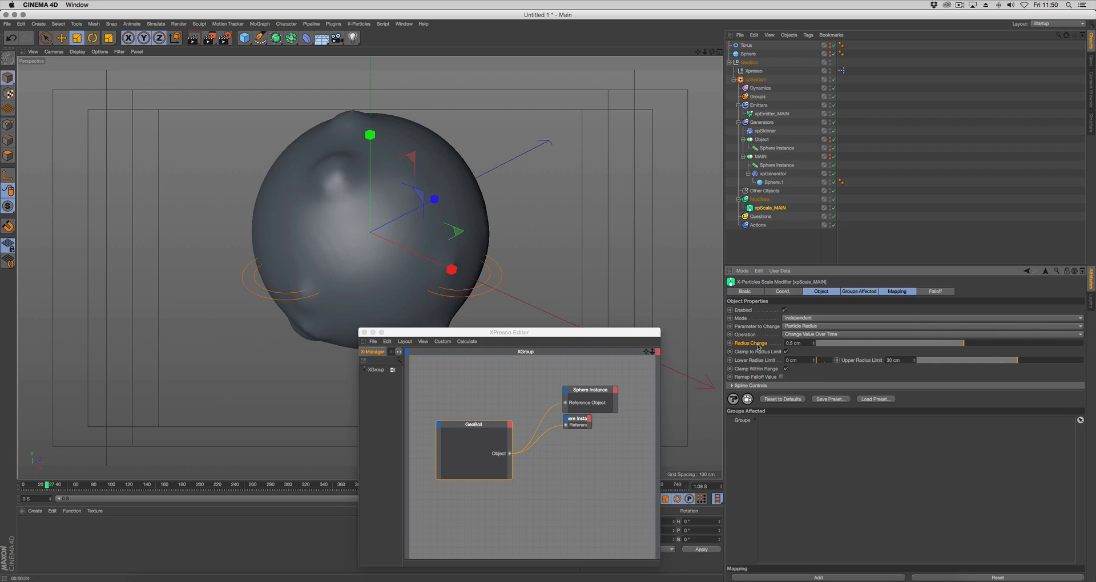
{"action": "left_click", "coordinate": [873, 361]}
{"action": "right_click", "coordinate": [753, 344]}
{"action": "mouse_move", "coordinate": [779, 367]}
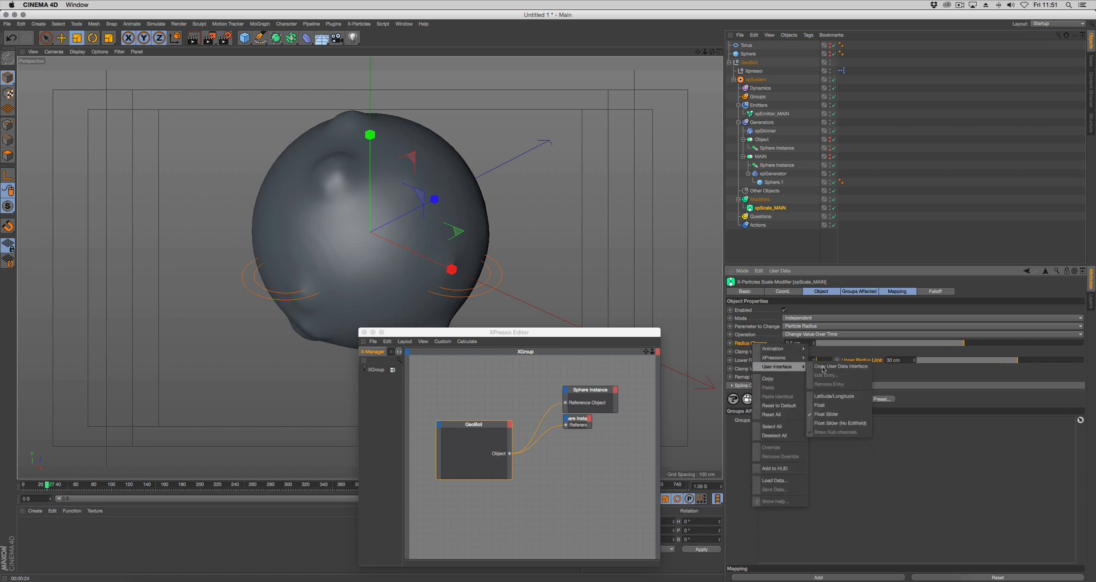
{"action": "left_click", "coordinate": [830, 367]}
Paste the Radius Change and Upper Radius Limit interfaces into GeoBoil's Bubbles user data group below Birthrate
{"action": "left_click", "coordinate": [750, 62]}
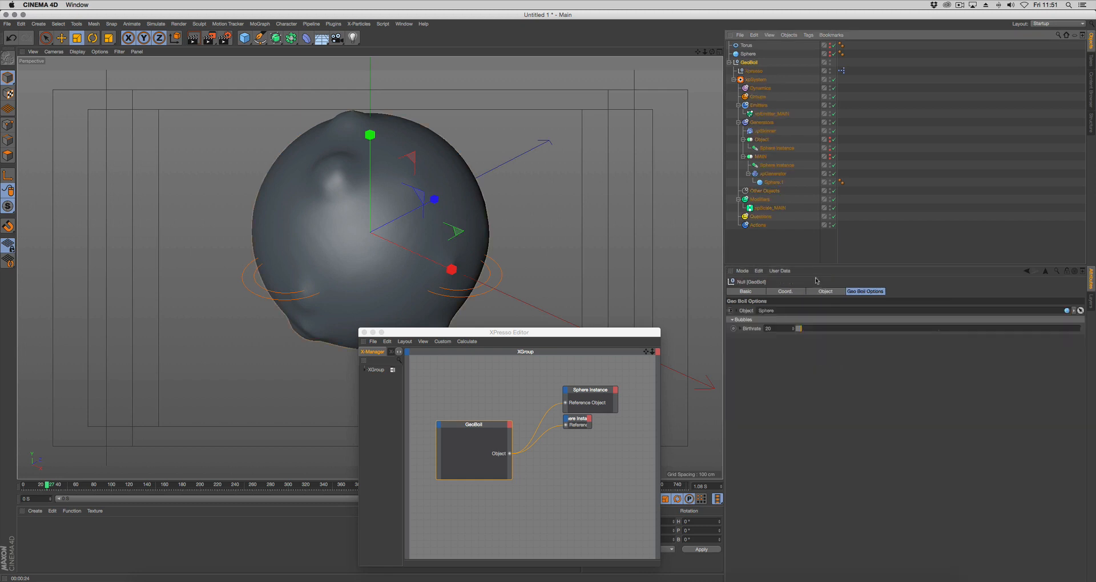
{"action": "left_click", "coordinate": [780, 270]}
{"action": "left_click", "coordinate": [790, 289]}
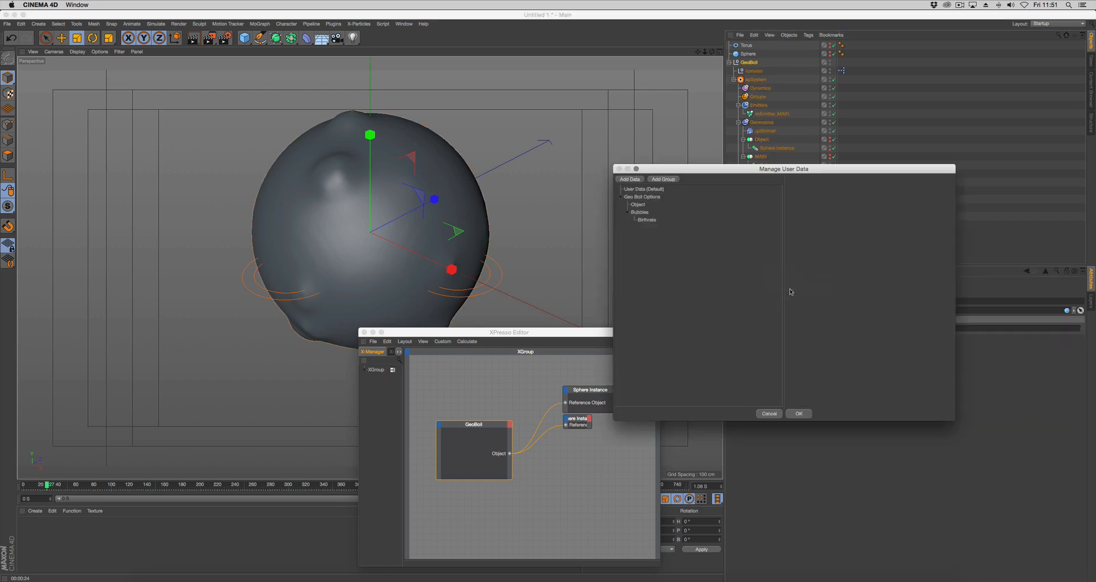
{"action": "left_click", "coordinate": [650, 225]}
{"action": "left_click", "coordinate": [653, 219]}
{"action": "left_click", "coordinate": [658, 228], "text": "shift"}
{"action": "left_click_drag", "start_coordinate": [657, 227], "coordinate": [657, 240]}
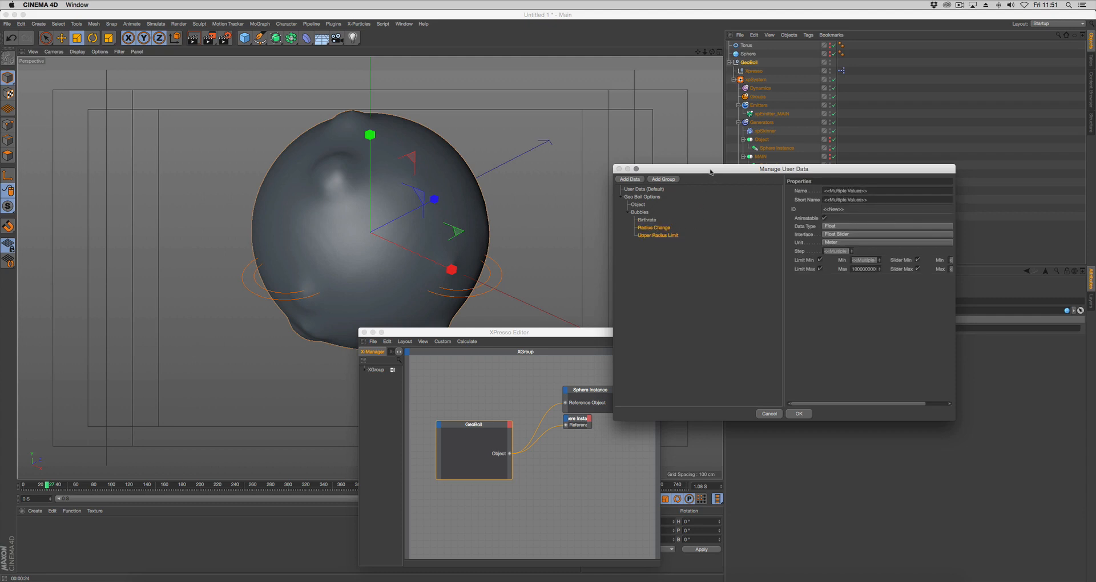
Set the default values of the Radius Change and Upper Radius Limit user data to 0.5 cm and 30 cm, and accept them
{"action": "left_click_drag", "start_coordinate": [710, 172], "coordinate": [487, 66]}
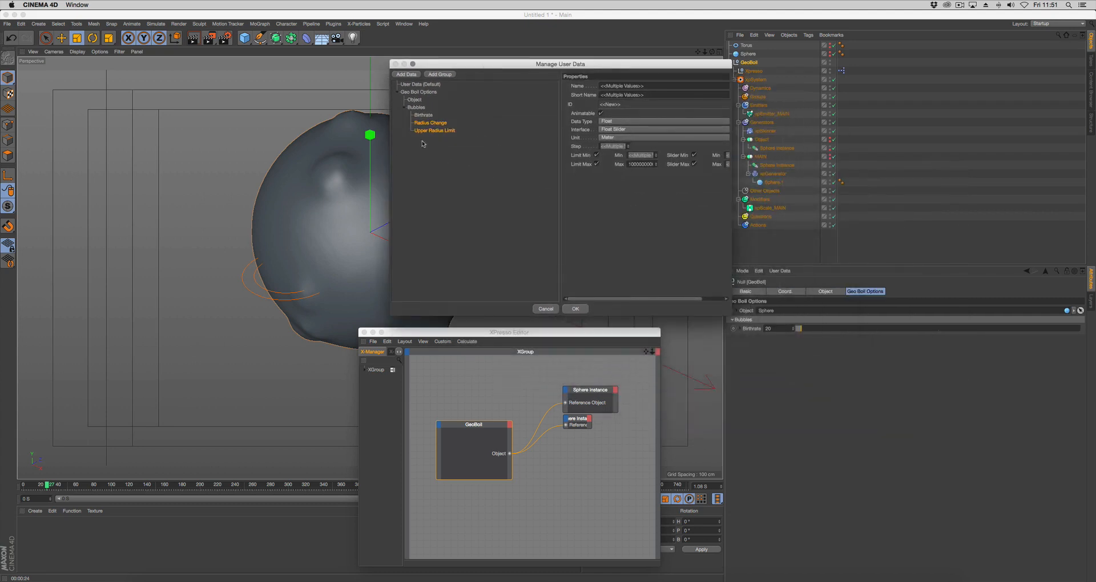
{"action": "left_click", "coordinate": [440, 123]}
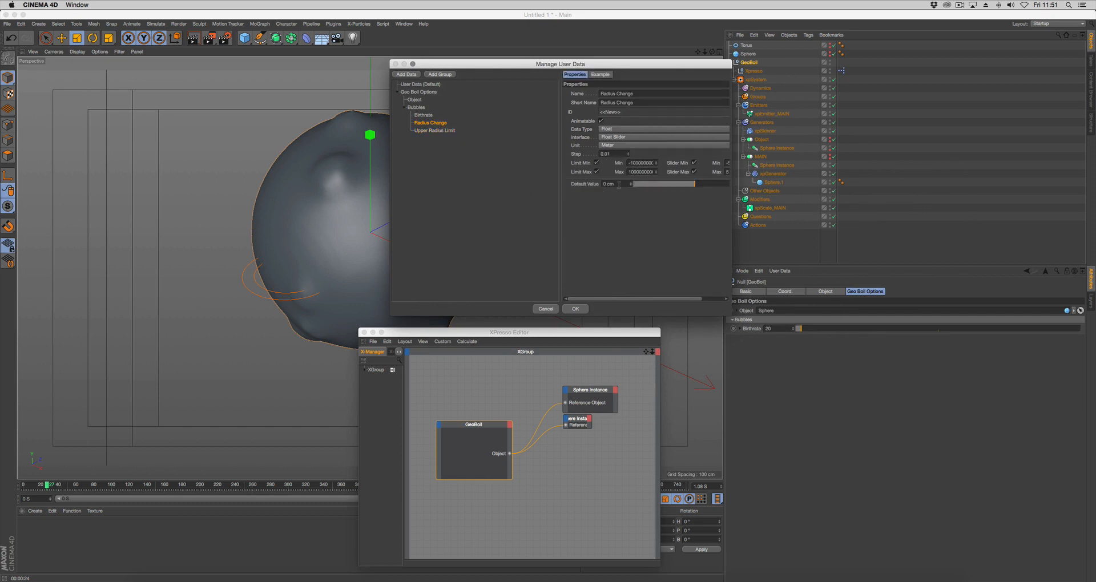
{"action": "key", "text": "BackSpace"}
{"action": "left_click", "coordinate": [437, 131]}
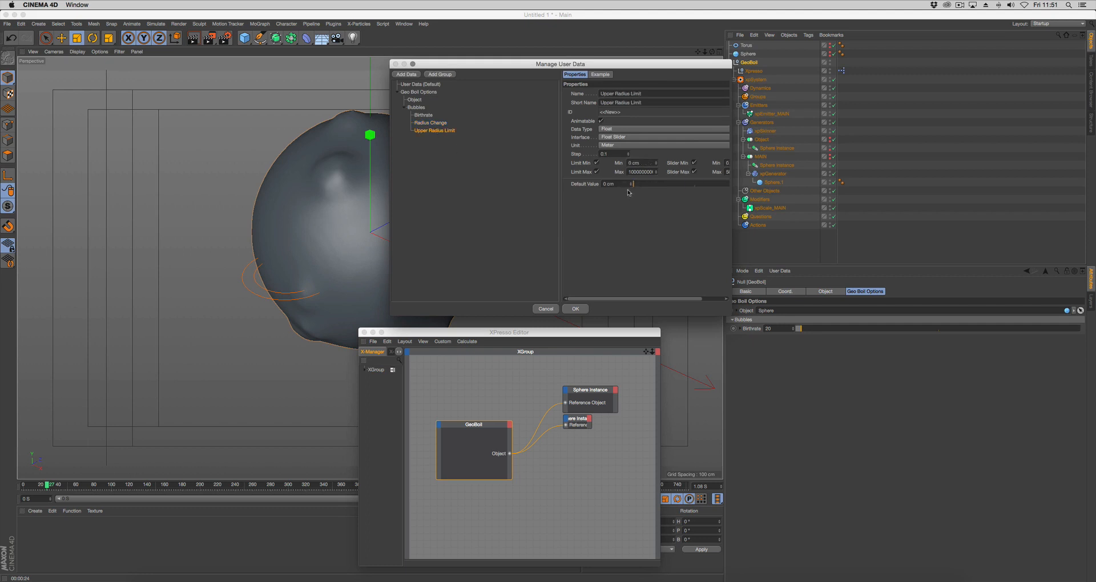
{"action": "type", "text": "30"}
{"action": "left_click", "coordinate": [576, 309]}
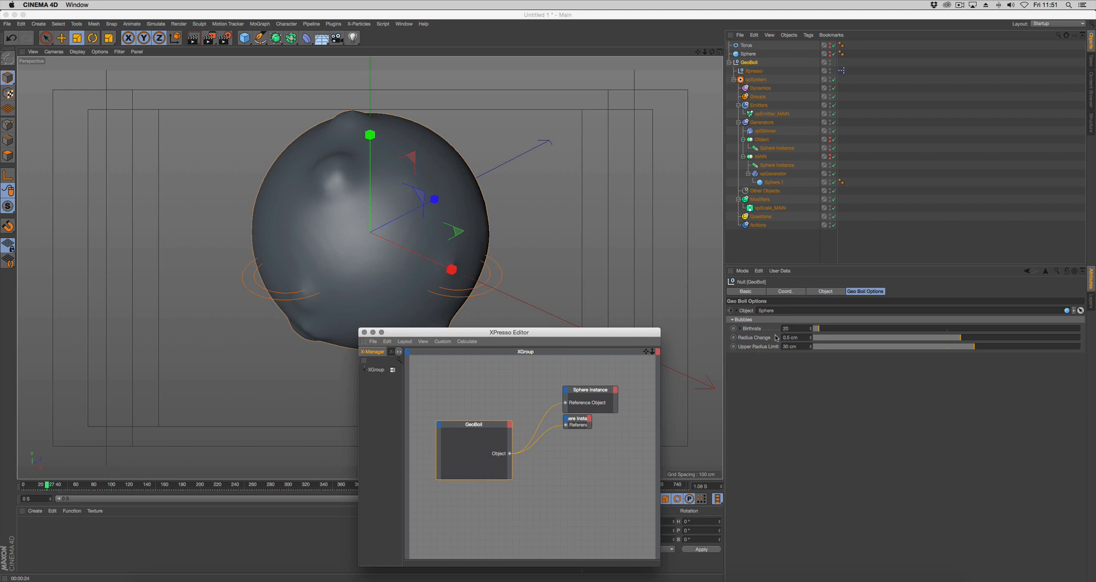
Expose Birthrate, Radius Change and Upper Radius Limit as output ports on the GeoBoil node in XPresso
{"action": "left_click_drag", "start_coordinate": [587, 337], "coordinate": [605, 325]}
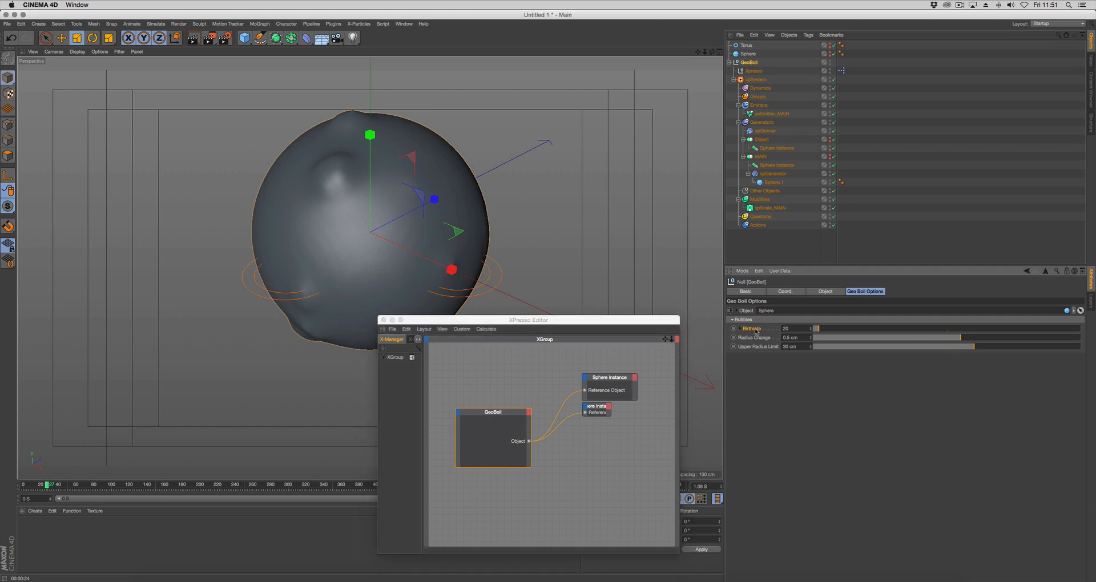
{"action": "left_click_drag", "start_coordinate": [753, 329], "coordinate": [522, 450]}
{"action": "left_click_drag", "start_coordinate": [752, 337], "coordinate": [526, 456]}
{"action": "left_click_drag", "start_coordinate": [771, 350], "coordinate": [529, 463]}
Add xpEmitter_MAIN as an XPresso node and connect GeoBoil's Birthrate output to its Birthrate input
{"action": "left_click", "coordinate": [764, 115]}
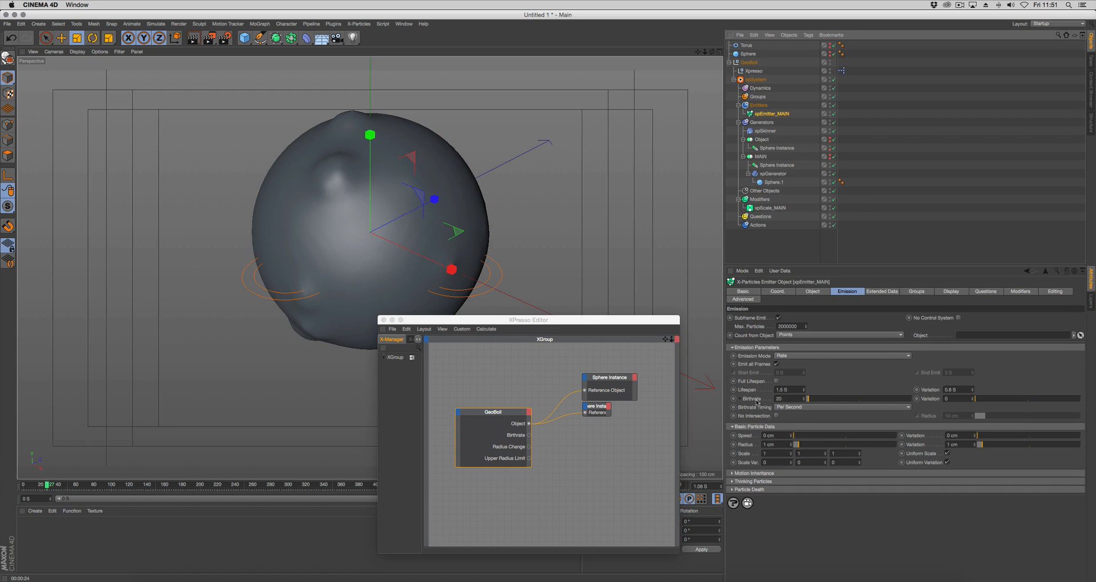
{"action": "left_click_drag", "start_coordinate": [731, 282], "coordinate": [604, 432]}
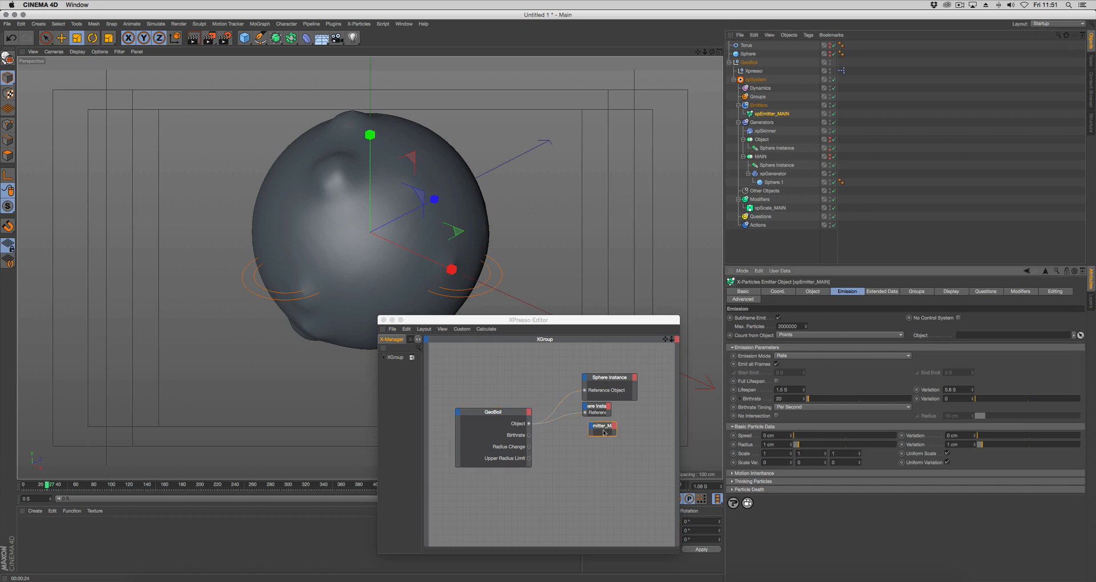
{"action": "left_click_drag", "start_coordinate": [751, 399], "coordinate": [529, 435]}
Add xpScale_MAIN as an XPresso node and enlarge the compact instance, emitter and scale nodes to show their full names
{"action": "left_click", "coordinate": [771, 208]}
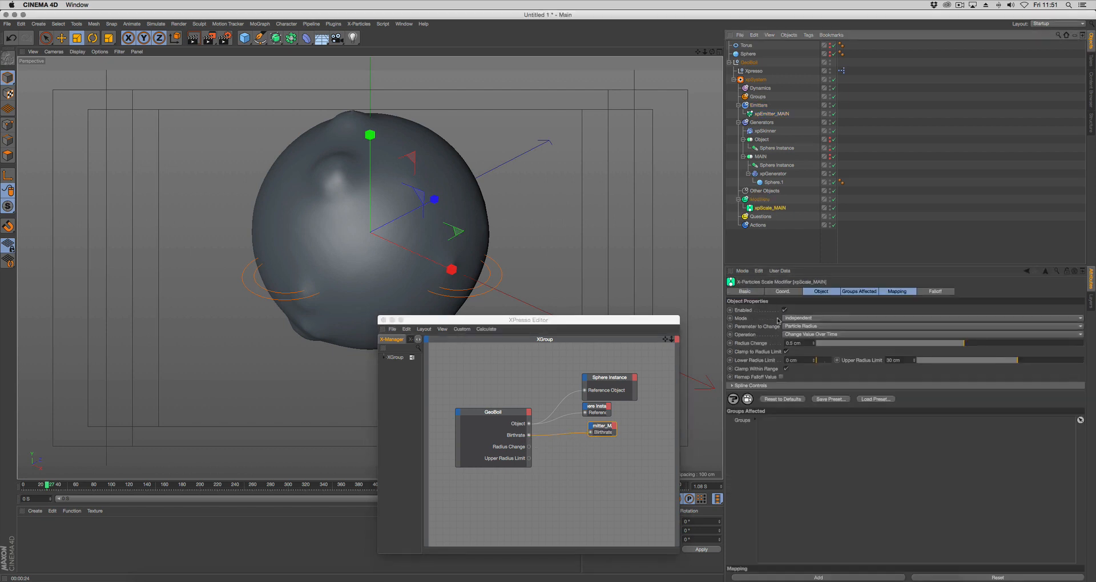
{"action": "left_click_drag", "start_coordinate": [589, 453], "coordinate": [590, 453]}
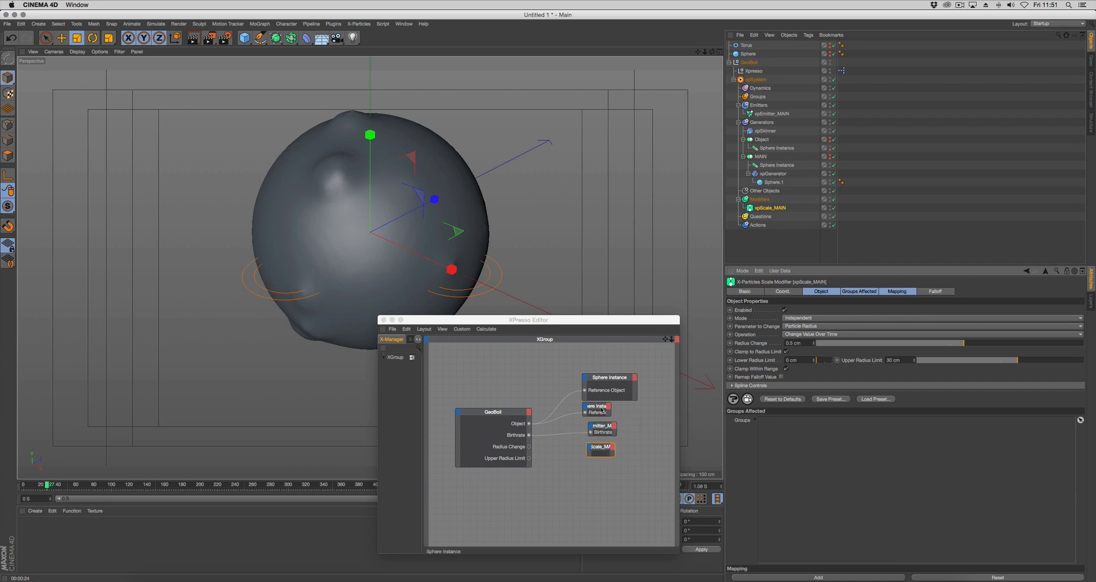
{"action": "left_click", "coordinate": [605, 422]}
{"action": "left_click", "coordinate": [605, 425]}
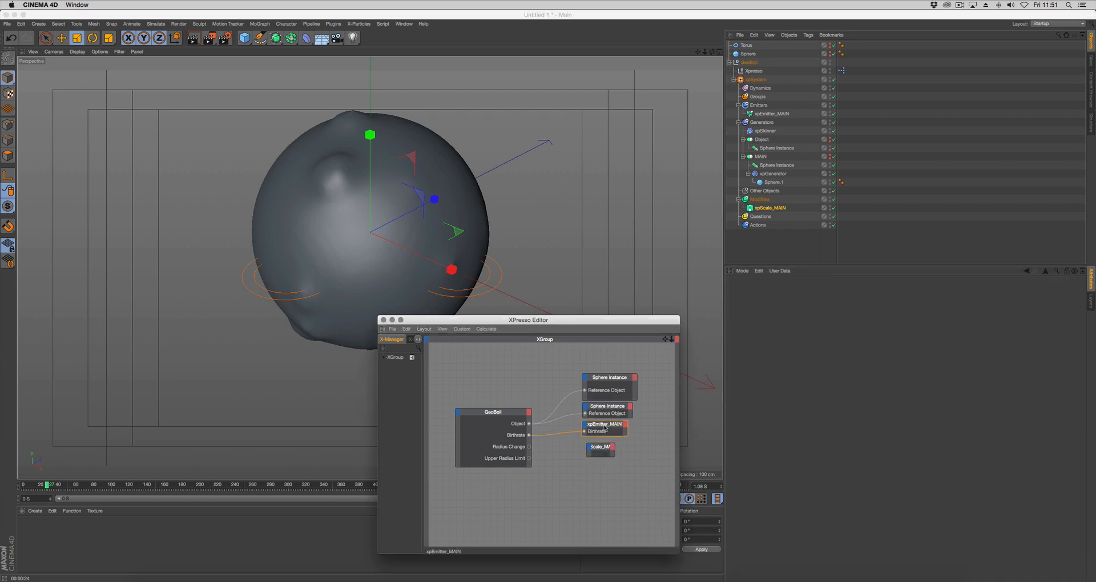
{"action": "left_click", "coordinate": [605, 450]}
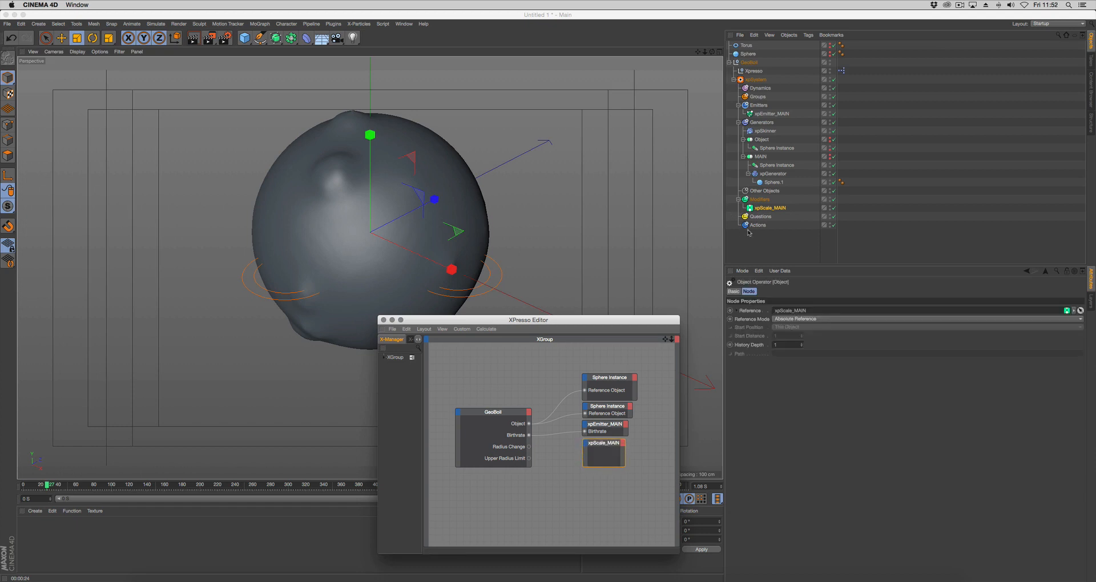
Connect GeoBoil's Radius Change and Upper Radius Limit outputs to matching inputs on the xpScale_MAIN node
{"action": "left_click", "coordinate": [761, 209]}
{"action": "left_click_drag", "start_coordinate": [748, 343], "coordinate": [585, 447]}
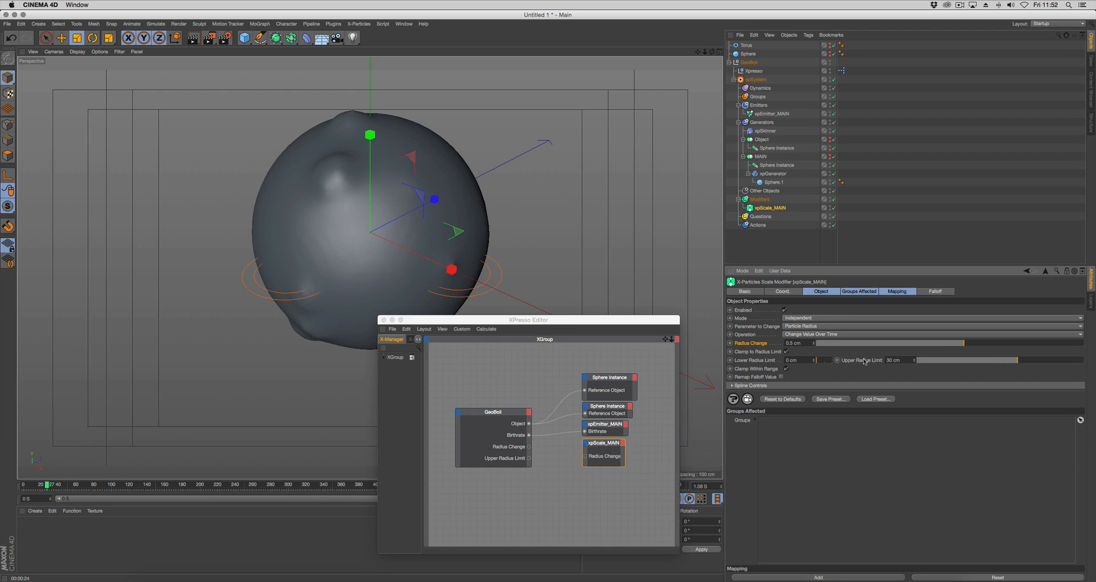
{"action": "left_click_drag", "start_coordinate": [864, 361], "coordinate": [619, 446]}
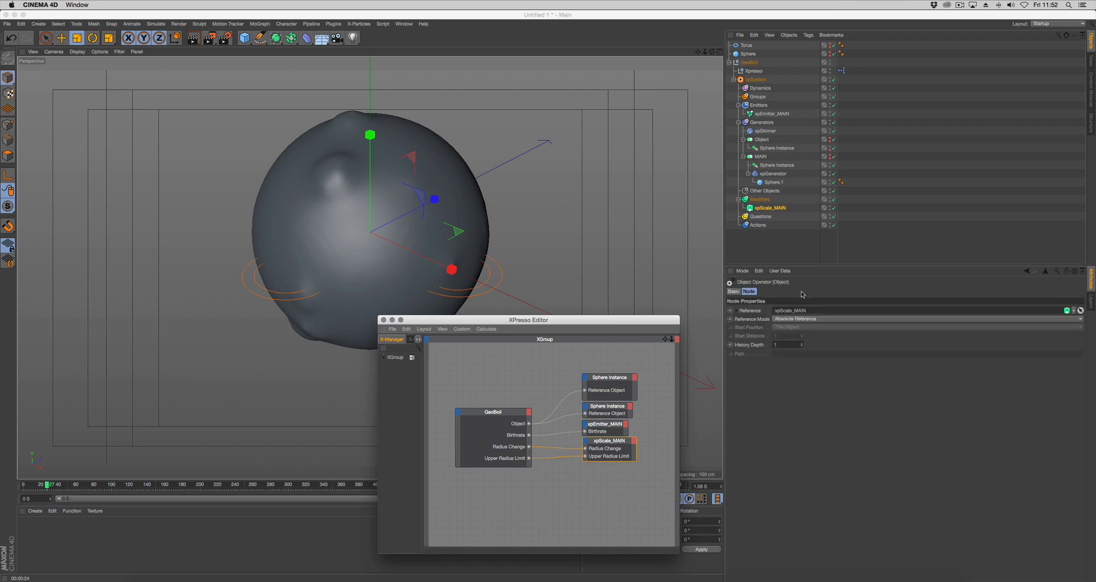
Play the animation with GeoBoil selected and test its bubble controls with Birthrate at 40
{"action": "left_click", "coordinate": [748, 63]}
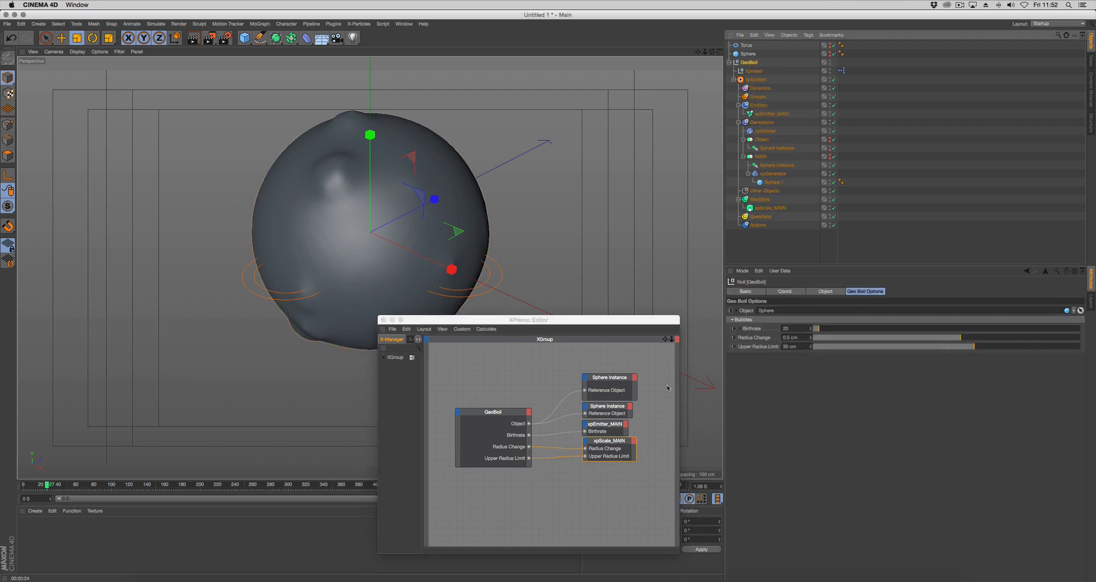
{"action": "left_click_drag", "start_coordinate": [590, 328], "coordinate": [543, 537]}
{"action": "left_click", "coordinate": [516, 499]}
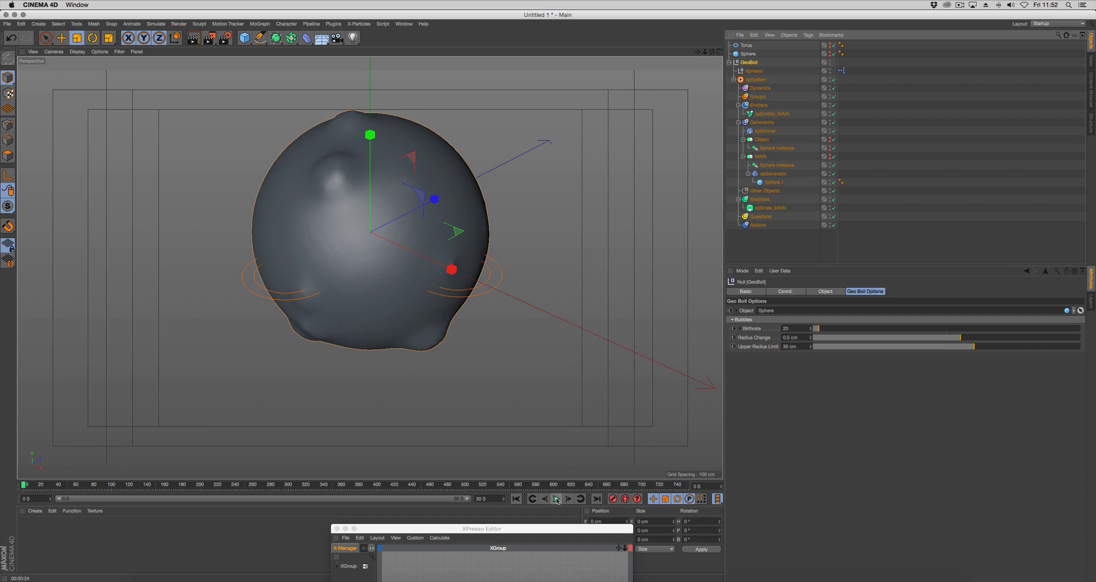
{"action": "left_click", "coordinate": [556, 499]}
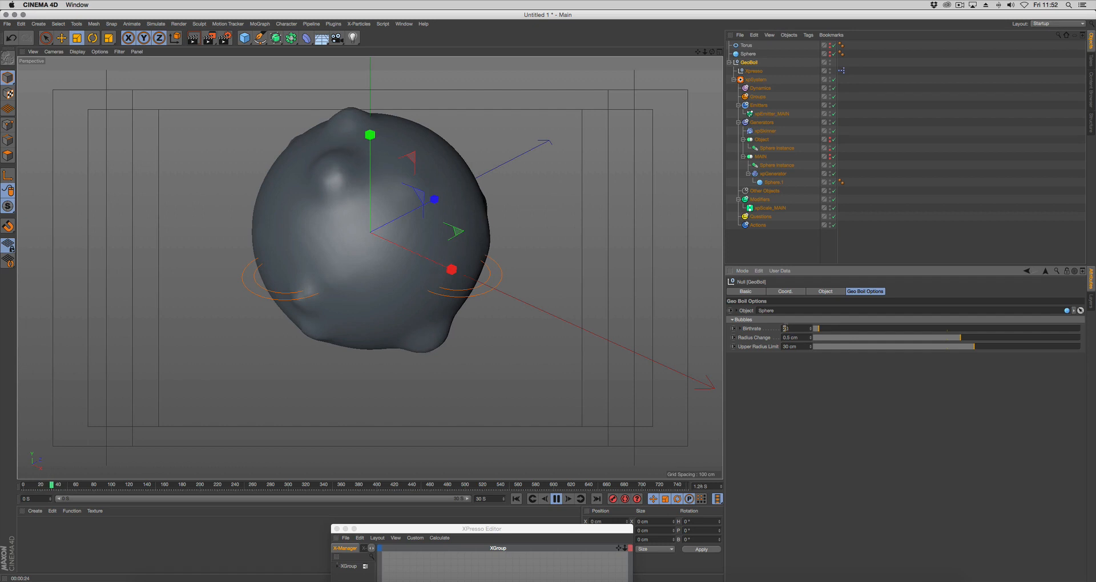
{"action": "type", "text": "40"}
{"action": "key", "text": "Return"}
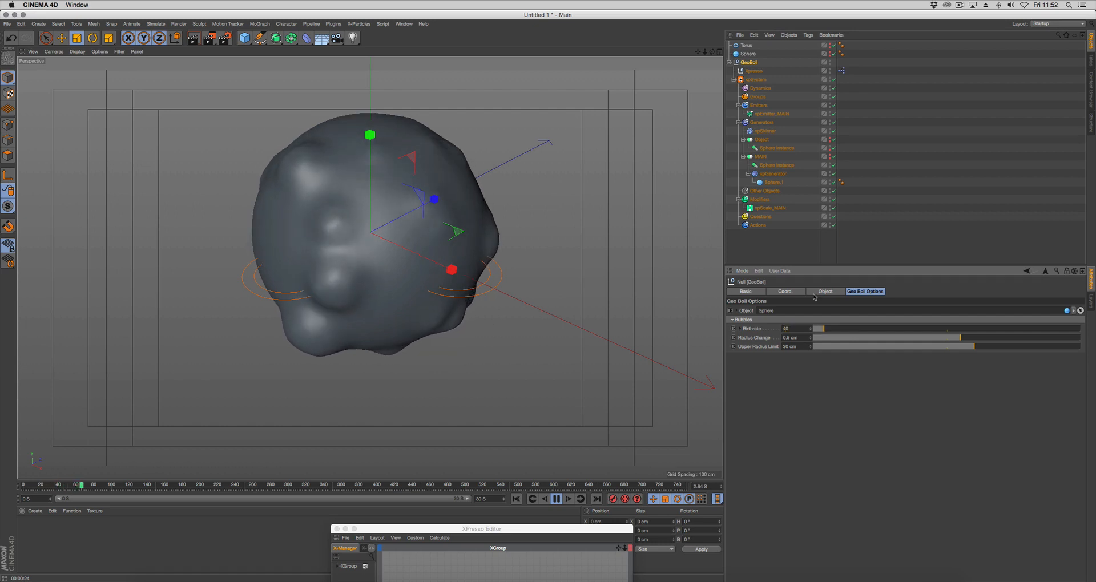
During playback, raise Birthrate to about 79, Radius Change to 1.03 cm and Upper Radius Limit to 36.2 cm, and stop playback
{"action": "left_click_drag", "start_coordinate": [824, 329], "coordinate": [833, 329]}
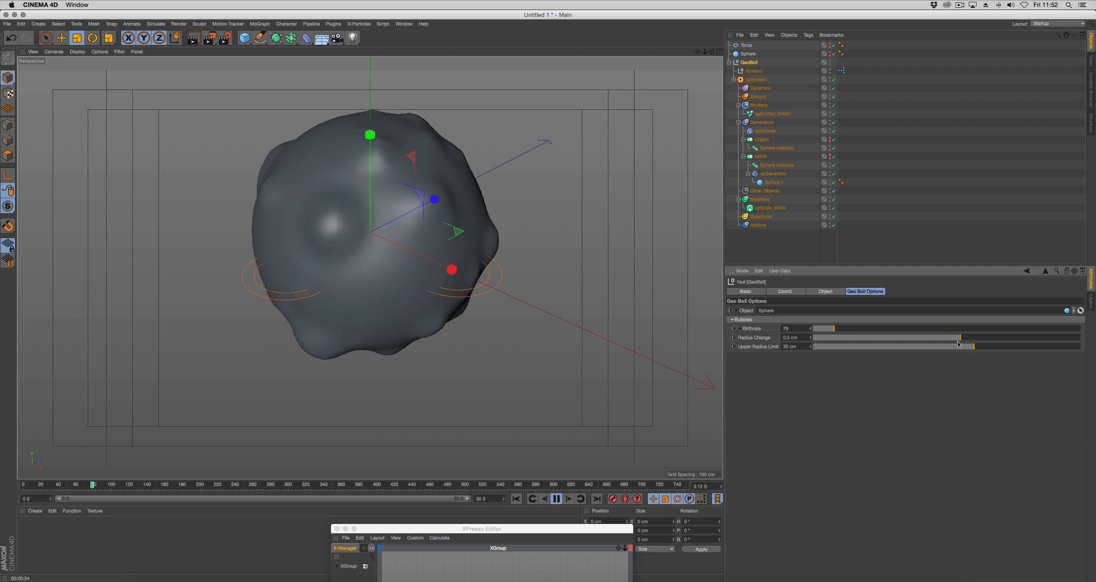
{"action": "left_click_drag", "start_coordinate": [960, 337], "coordinate": [997, 351]}
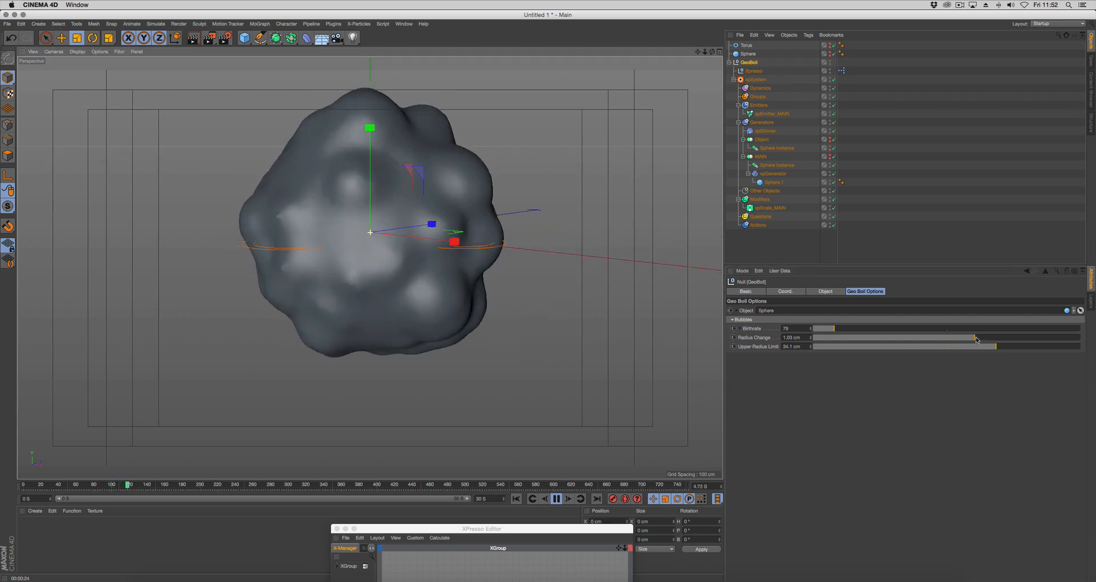
{"action": "left_click_drag", "start_coordinate": [996, 348], "coordinate": [1002, 351]}
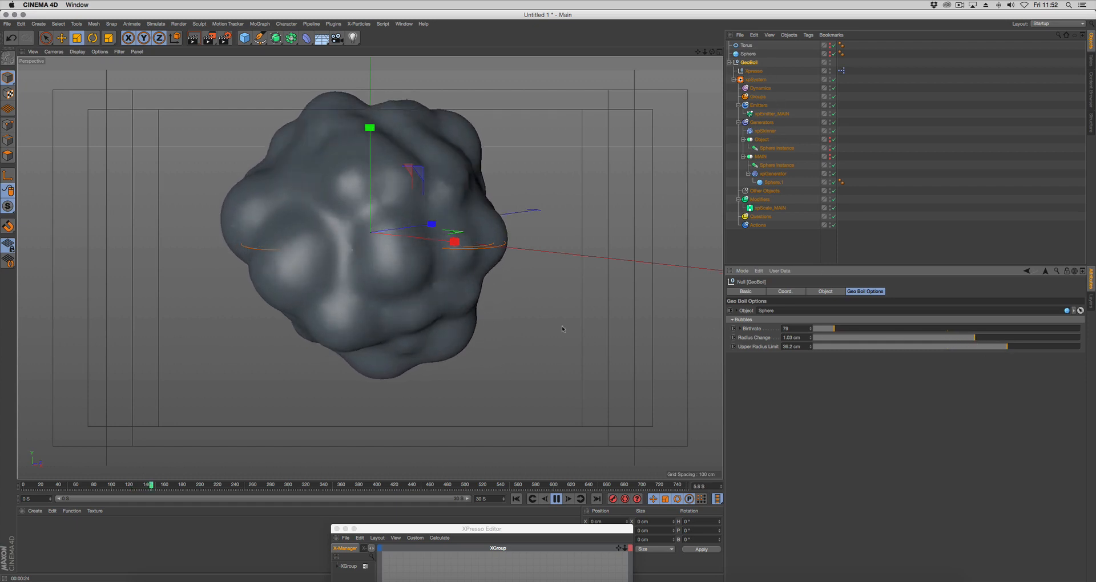
{"action": "left_click_drag", "start_coordinate": [392, 292], "coordinate": [421, 268], "text": "alt"}
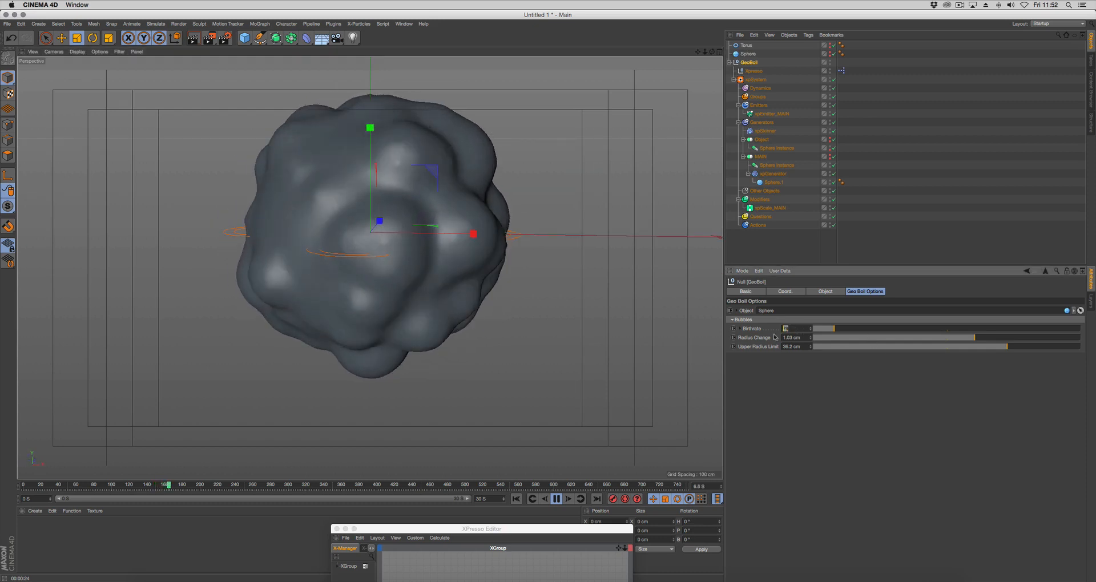
{"action": "left_click", "coordinate": [557, 499]}
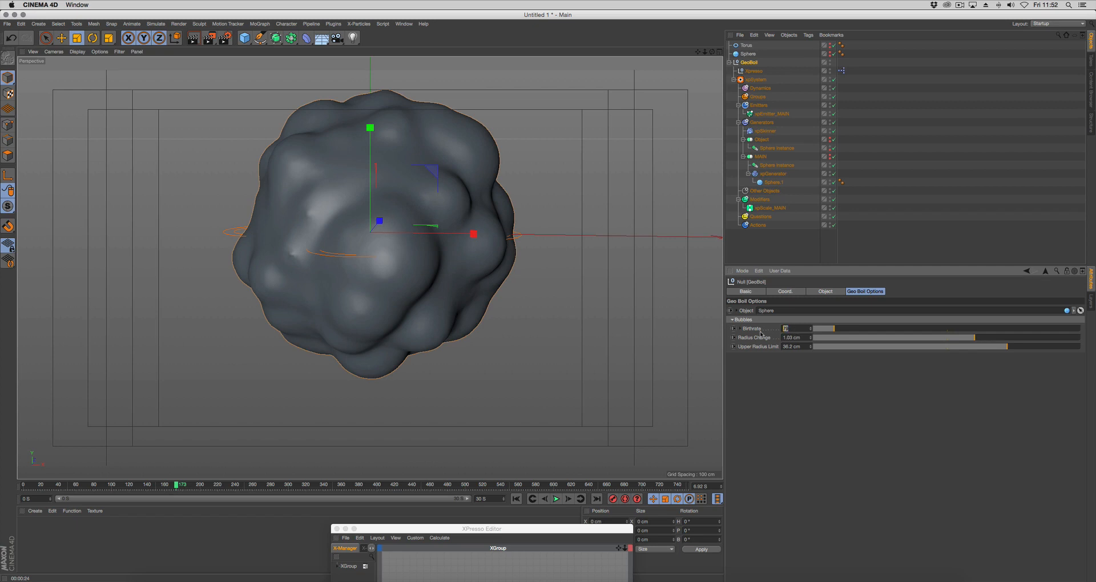
Set GeoBoil's Birthrate to 30, Radius Change to 0.5 cm and Upper Radius Limit to 30 cm
{"action": "type", "text": "3"}
{"action": "key", "text": "Tab"}
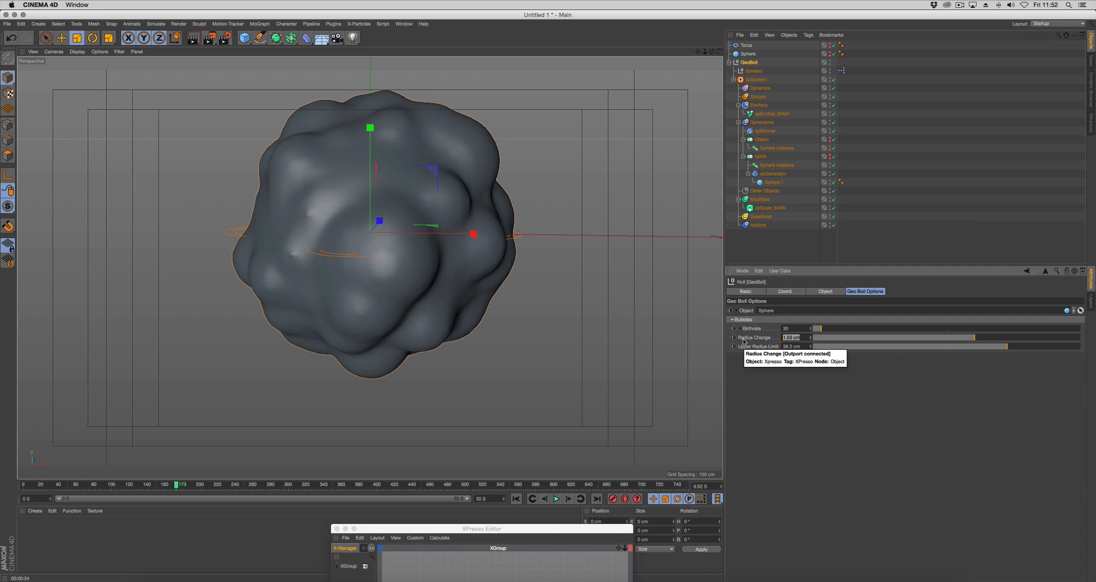
{"action": "type", "text": ".5"}
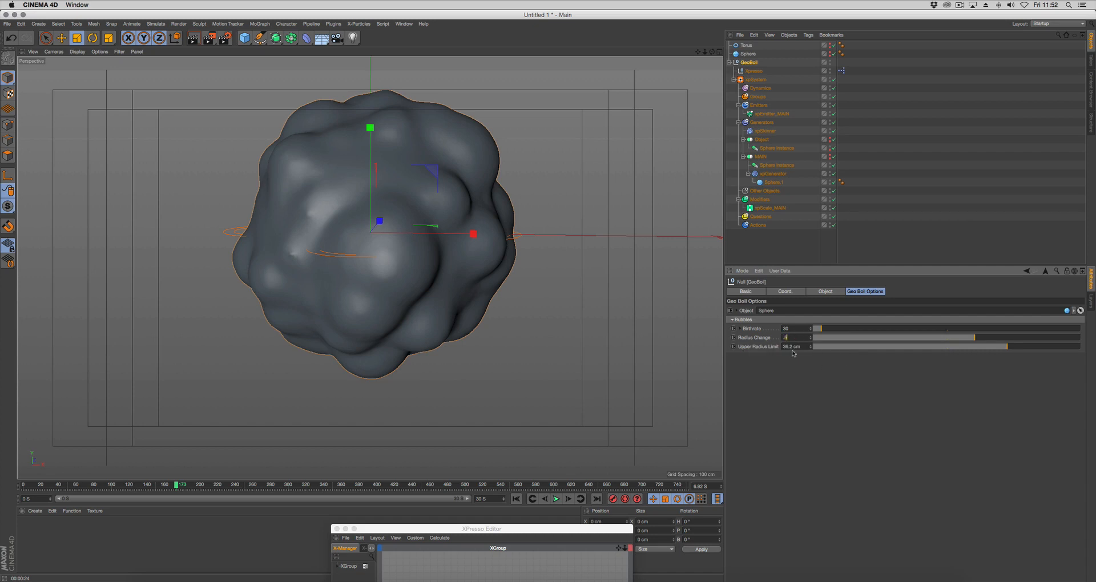
{"action": "key", "text": "Tab"}
{"action": "type", "text": "30"}
{"action": "key", "text": "Return"}
Bring the XPresso editor back into view and select the Surface parameter of xpSkinner
{"action": "left_click_drag", "start_coordinate": [545, 528], "coordinate": [604, 383]}
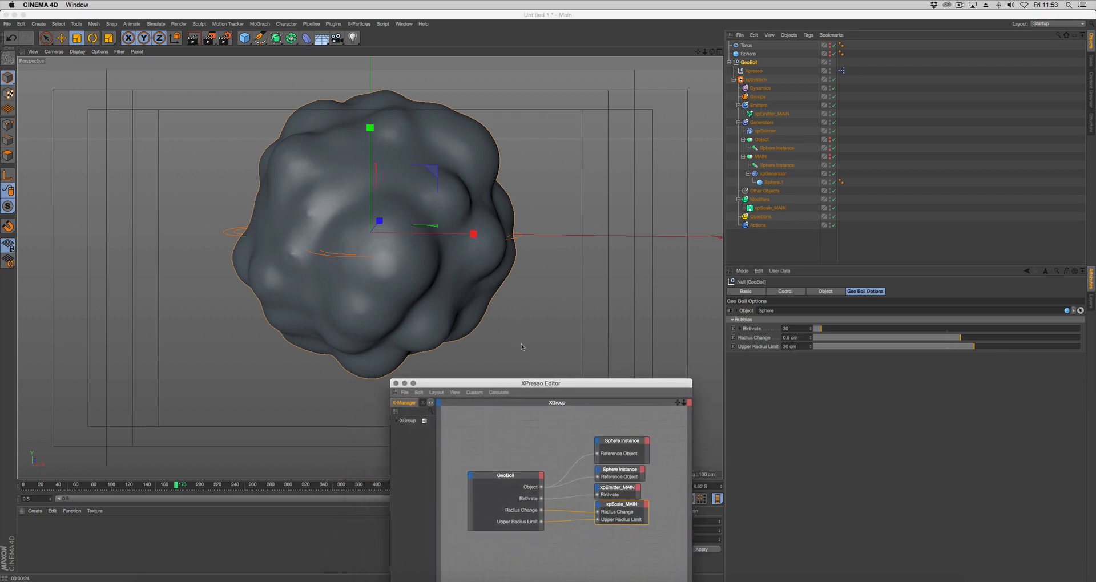
{"action": "left_click_drag", "start_coordinate": [527, 383], "coordinate": [565, 359]}
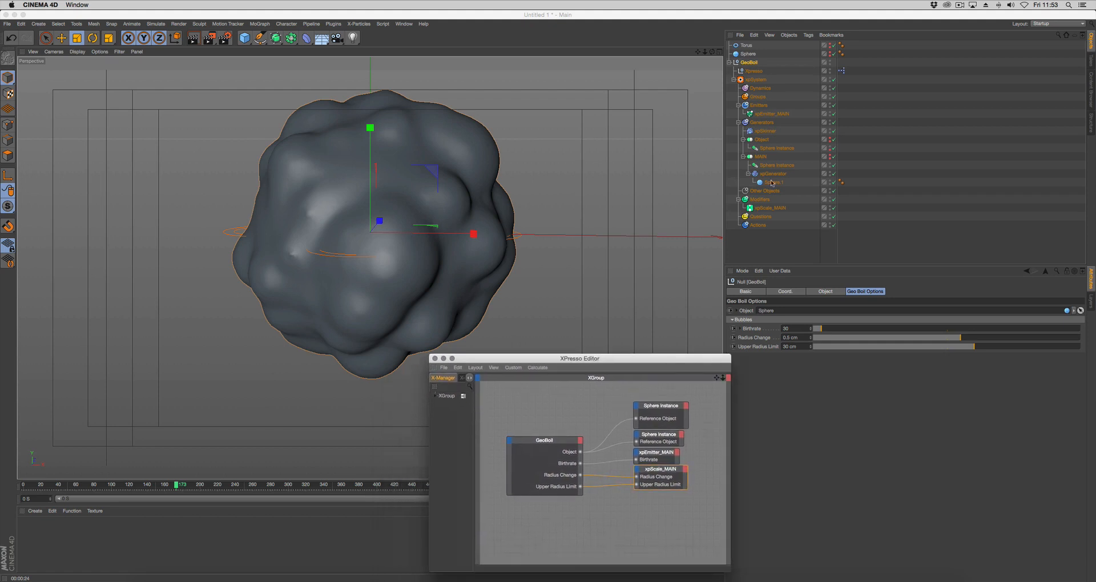
{"action": "left_click", "coordinate": [764, 131]}
{"action": "left_click_drag", "start_coordinate": [676, 358], "coordinate": [663, 355]}
{"action": "left_click", "coordinate": [749, 319]}
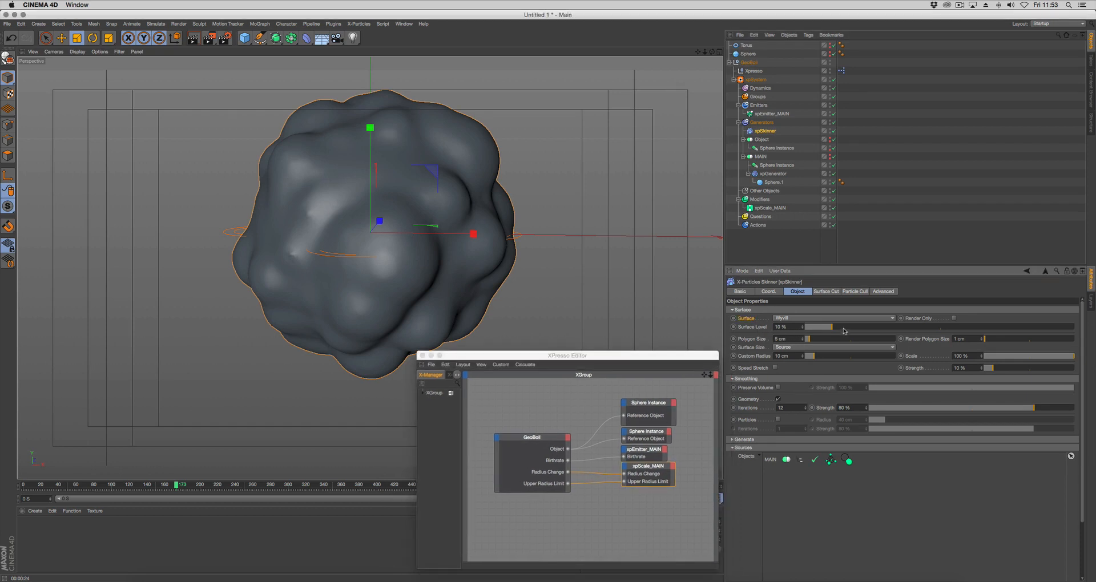
Try a higher Surface Level on xpSkinner and return it to 10%
{"action": "left_click_drag", "start_coordinate": [835, 329], "coordinate": [875, 334]}
{"action": "left_click", "coordinate": [780, 326]}
{"action": "type", "text": "10"}
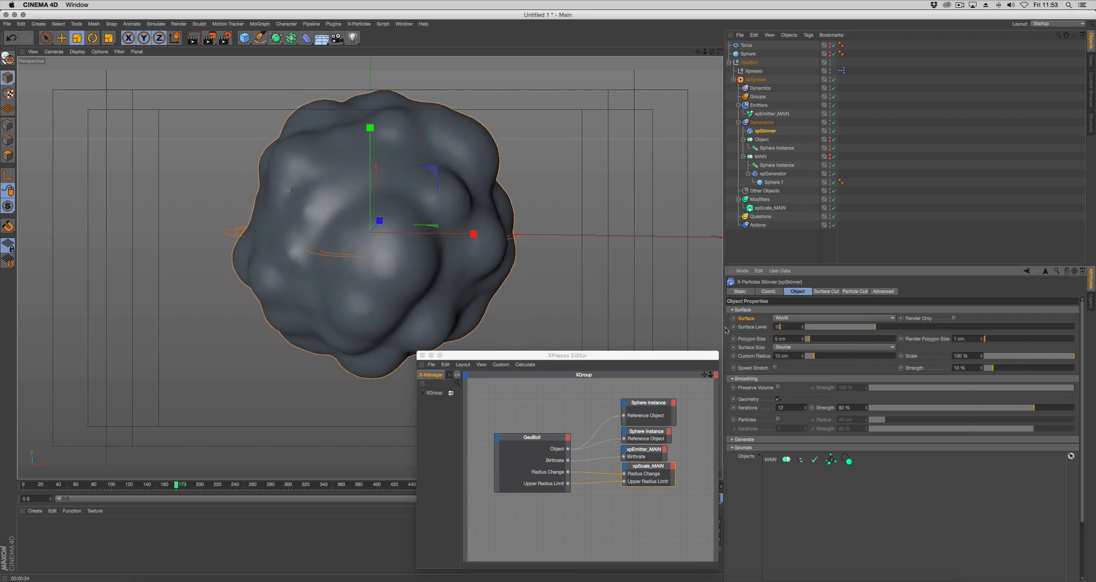
{"action": "key", "text": "Return"}
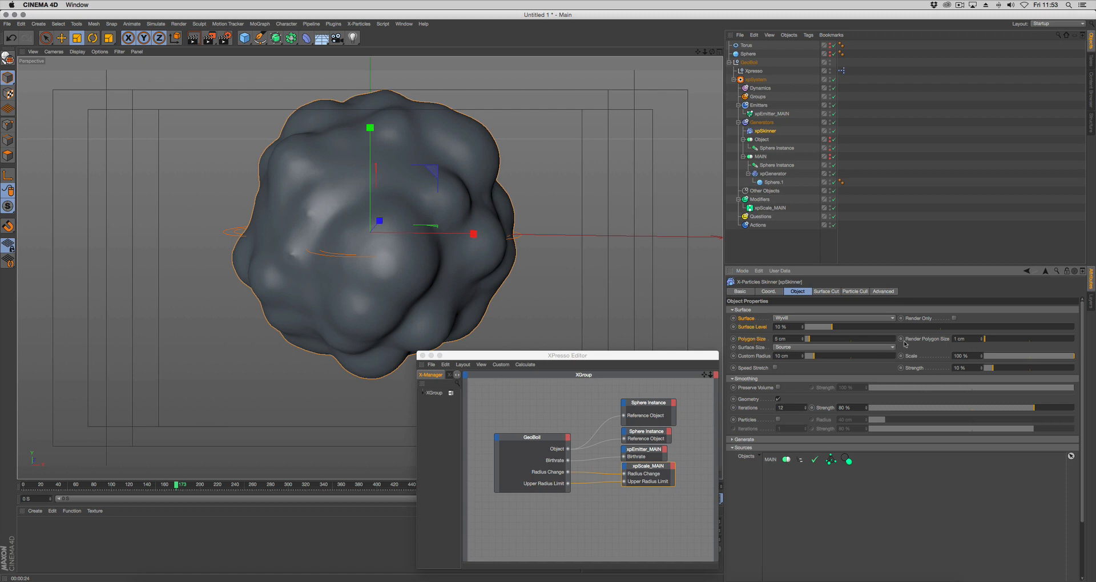
Copy the user data interfaces of xpSkinner's Surface, Surface Level, Polygon Size and Render Polygon Size parameters together
{"action": "right_click", "coordinate": [931, 342]}
{"action": "mouse_move", "coordinate": [950, 365]}
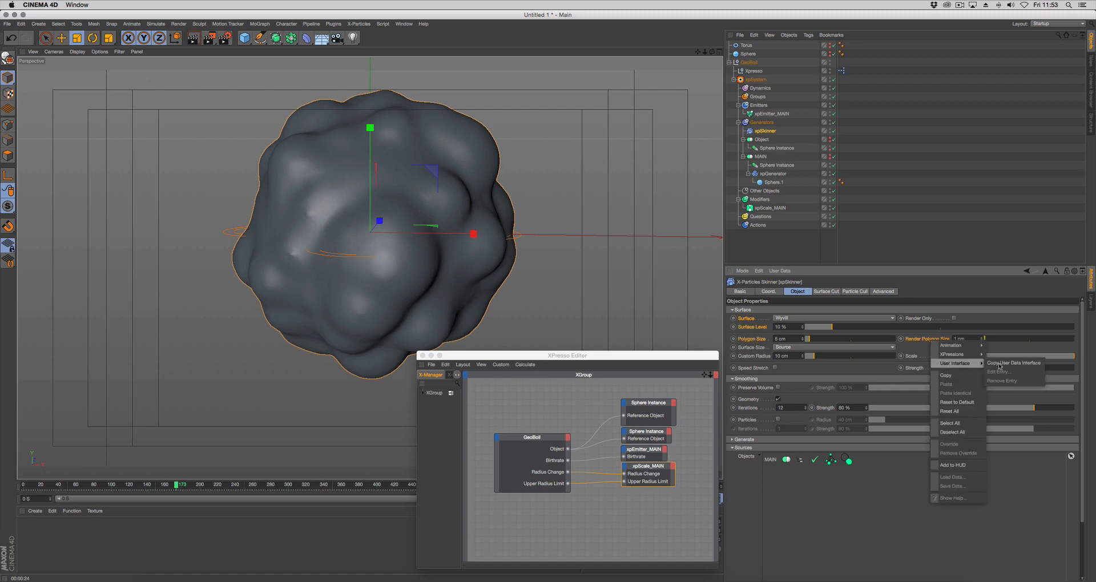
{"action": "left_click", "coordinate": [1013, 365]}
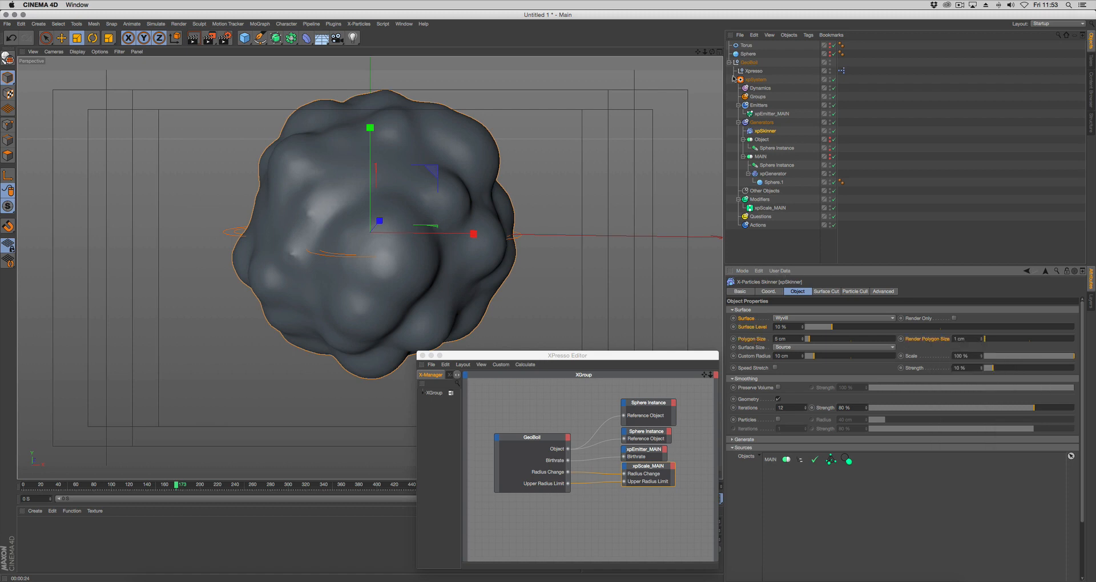
Add a new group to GeoBoil's user data and nest it under Geo Boil Options after the Bubbles group
{"action": "left_click", "coordinate": [749, 63]}
{"action": "left_click", "coordinate": [779, 271]}
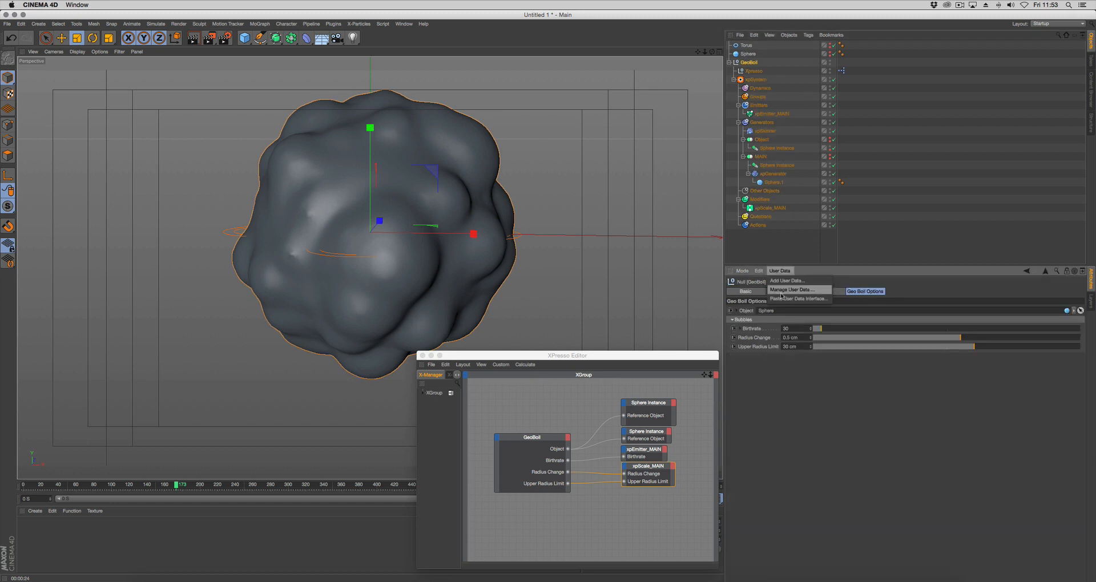
{"action": "left_click", "coordinate": [782, 295]}
{"action": "left_click", "coordinate": [660, 178]}
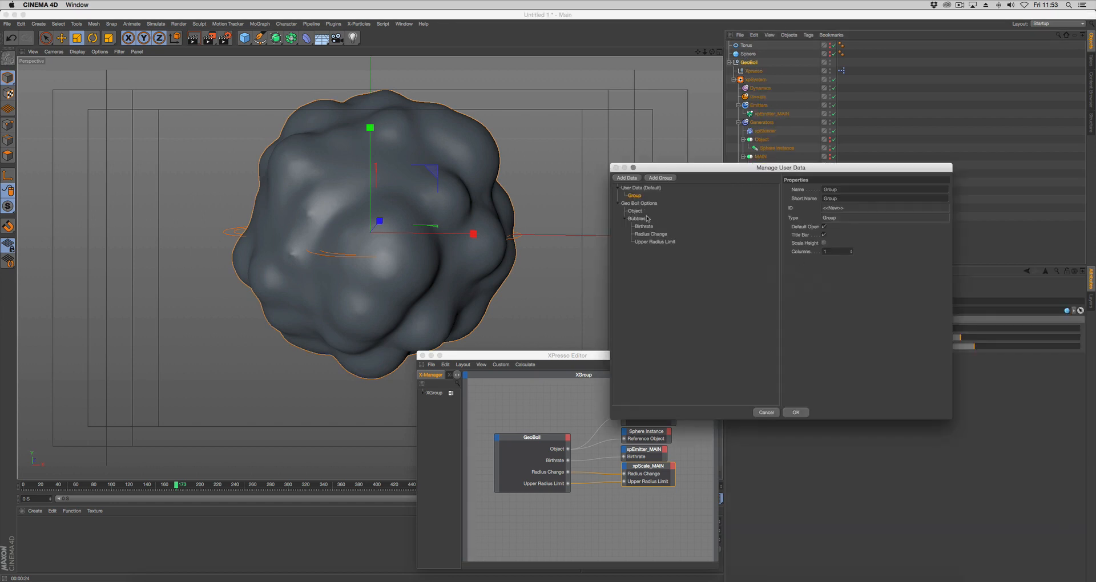
{"action": "left_click", "coordinate": [626, 219]}
{"action": "left_click", "coordinate": [639, 204]}
{"action": "left_click", "coordinate": [634, 196]}
{"action": "left_click_drag", "start_coordinate": [637, 198], "coordinate": [638, 223]}
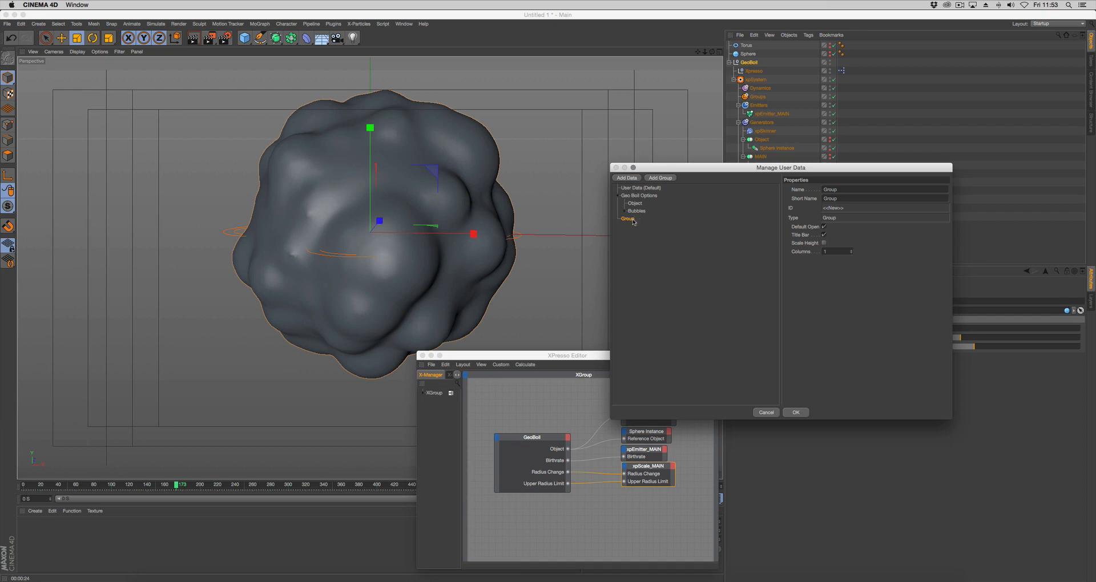
{"action": "left_click_drag", "start_coordinate": [633, 221], "coordinate": [638, 216]}
Name the new user data group Mesh and paste the copied xpSkinner parameter interfaces into it
{"action": "left_click_drag", "start_coordinate": [867, 187], "coordinate": [759, 186]}
{"action": "type", "text": "mesh"}
{"action": "key", "text": "Return"}
{"action": "right_click", "coordinate": [634, 221]}
{"action": "left_click", "coordinate": [643, 233]}
{"action": "left_click", "coordinate": [626, 218]}
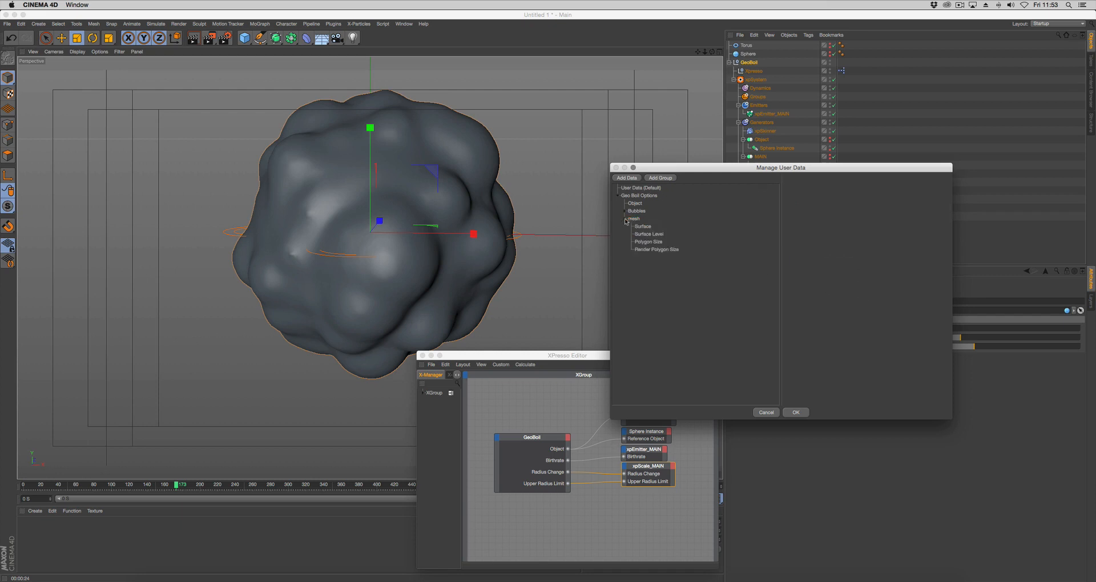
{"action": "left_click", "coordinate": [637, 220]}
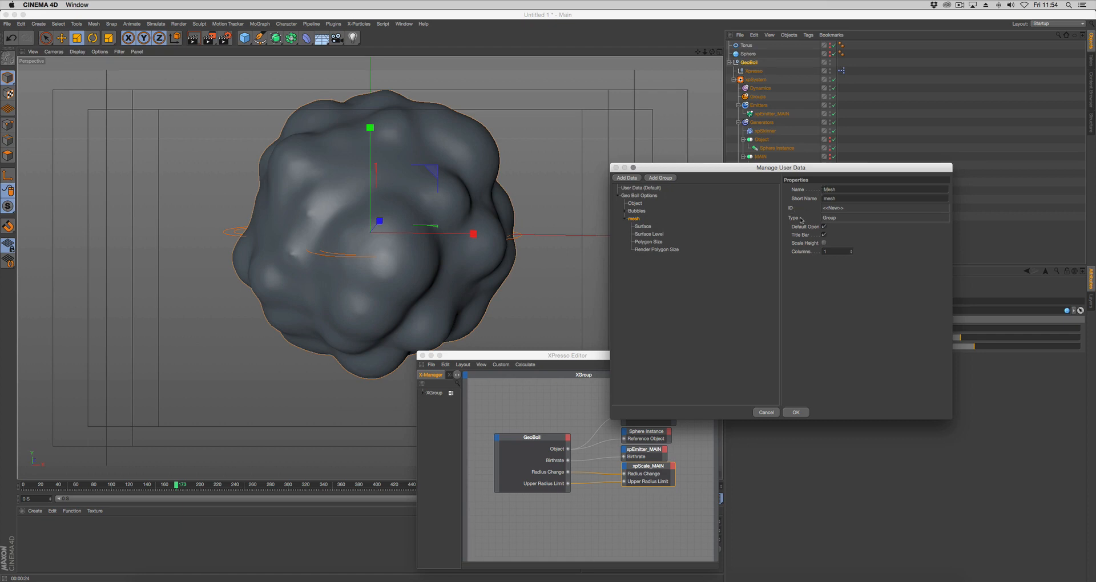
Set the default values of Surface to Wyvill and Surface Level to 10%, and apply the user data changes
{"action": "left_click", "coordinate": [652, 228]}
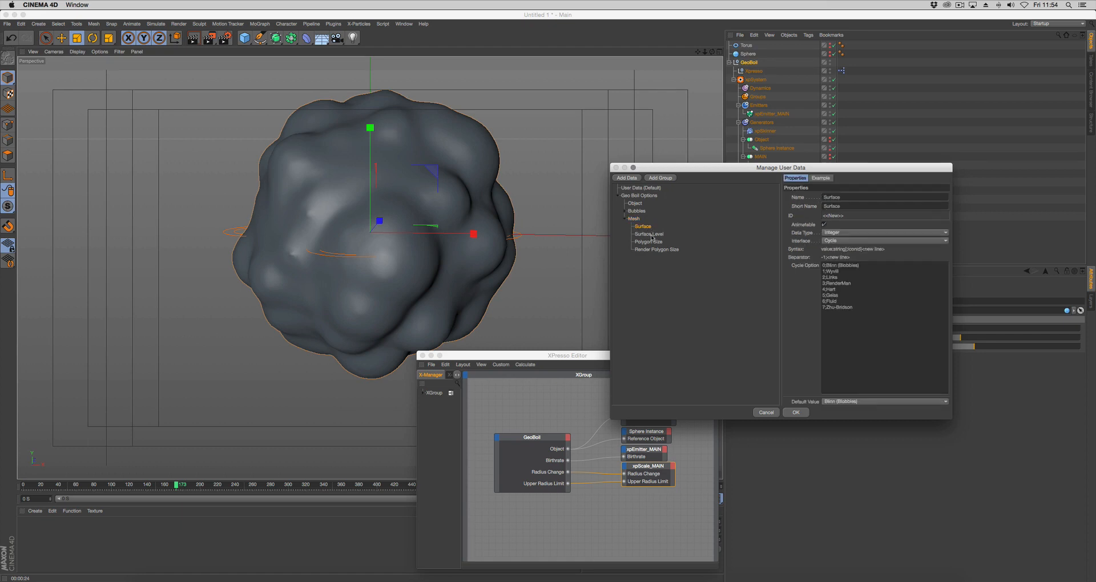
{"action": "left_click", "coordinate": [841, 401]}
{"action": "left_click", "coordinate": [838, 421]}
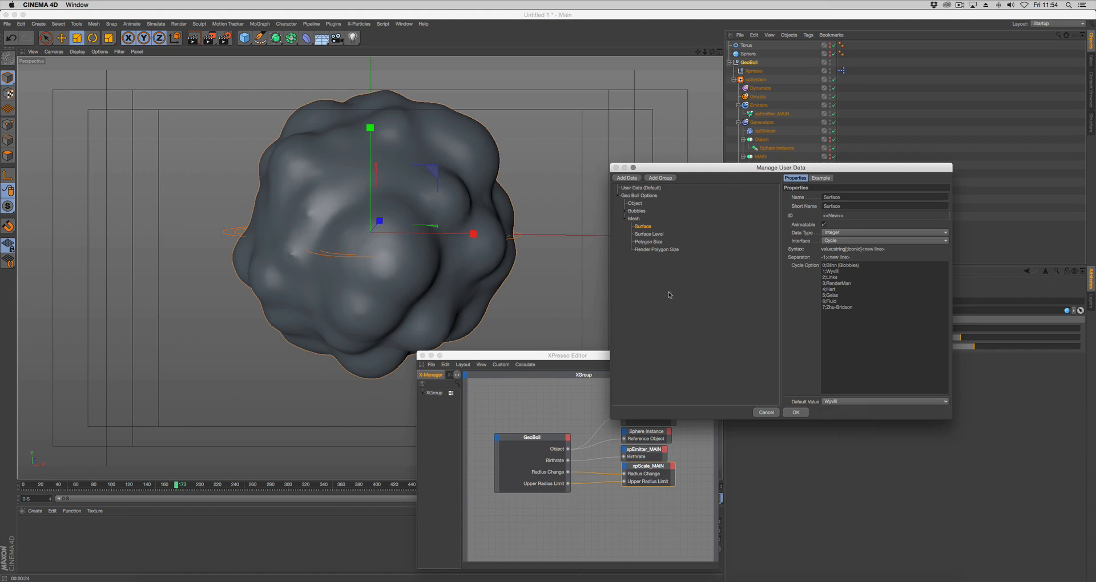
{"action": "left_click", "coordinate": [656, 234]}
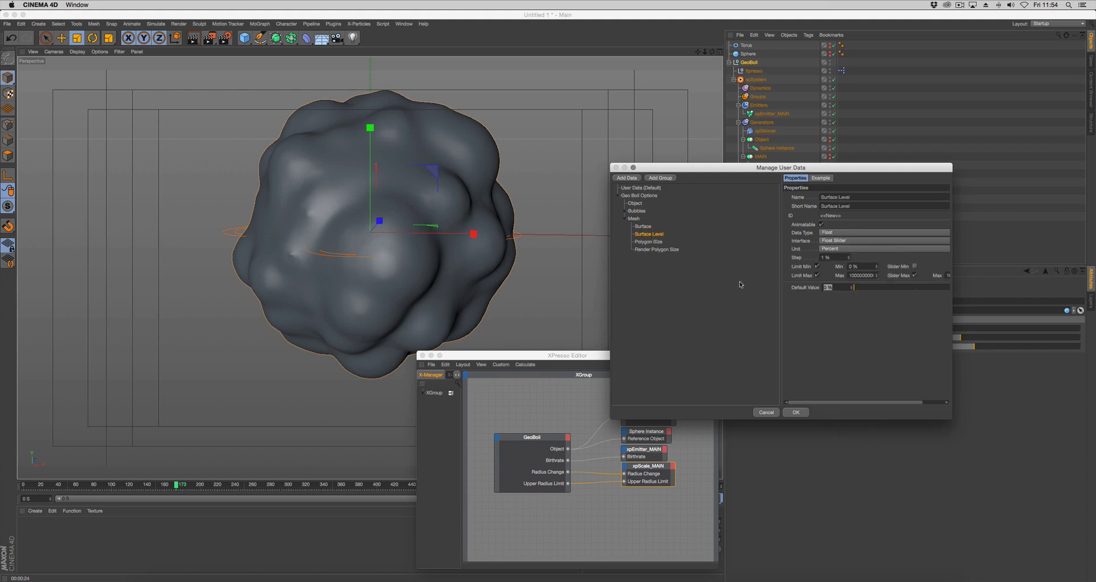
{"action": "type", "text": "10"}
{"action": "key", "text": "Return"}
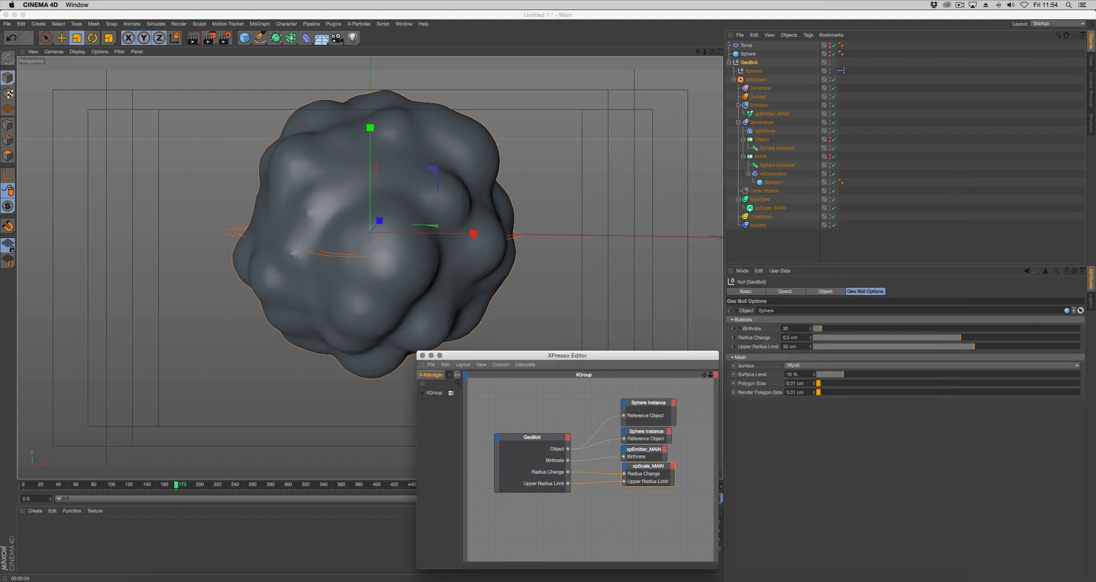
Edit GeoBoil's user data defaults for Polygon Size and Render Polygon Size, setting the Render Polygon Size default to 1 cm
{"action": "left_click", "coordinate": [780, 271]}
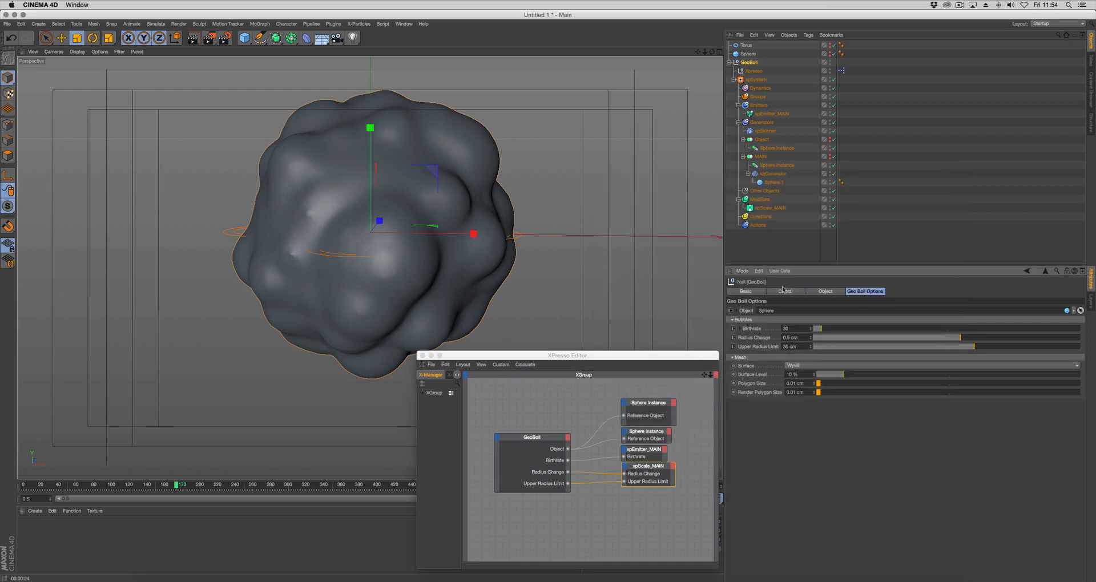
{"action": "left_click", "coordinate": [796, 298]}
{"action": "left_click_drag", "start_coordinate": [739, 163], "coordinate": [506, 94]}
{"action": "left_click", "coordinate": [417, 190]}
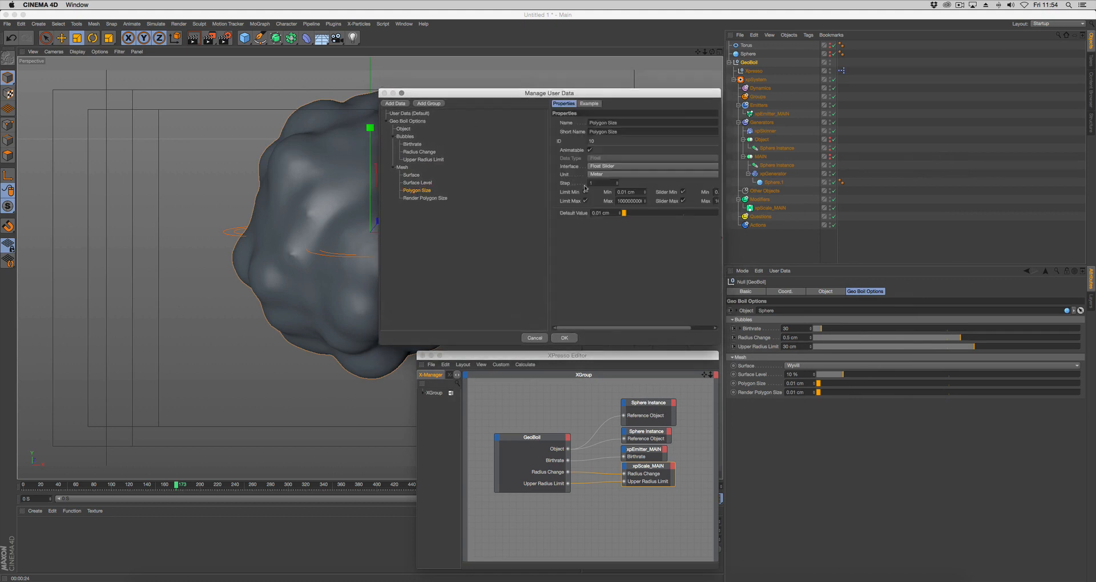
{"action": "left_click", "coordinate": [606, 213]}
{"action": "left_click", "coordinate": [433, 198]}
{"action": "left_click", "coordinate": [607, 215]}
{"action": "type", "text": "1"}
{"action": "left_click_drag", "start_coordinate": [607, 96], "coordinate": [607, 65]}
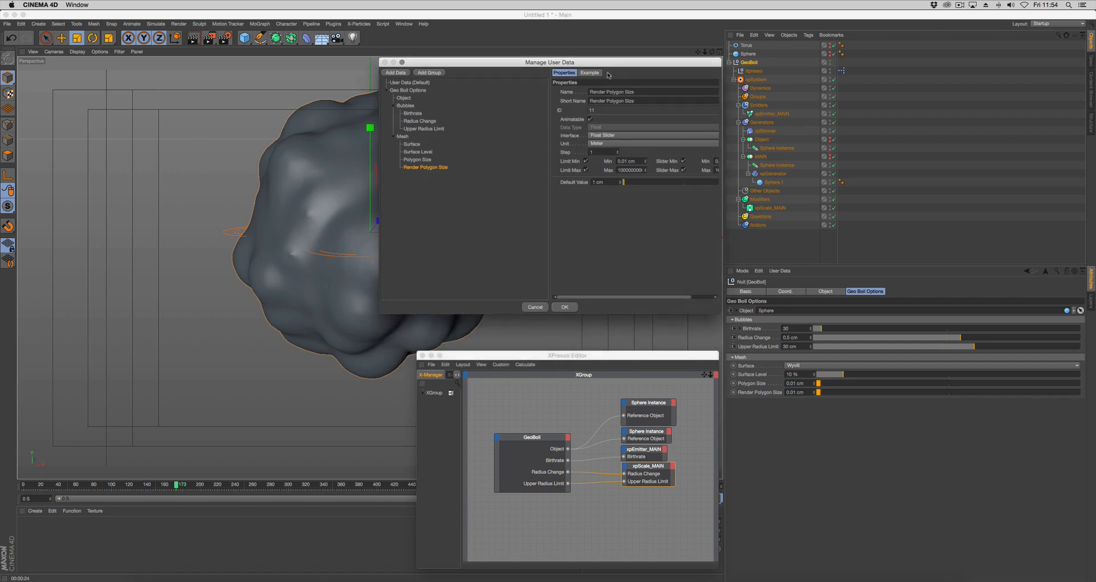
{"action": "left_click", "coordinate": [564, 309]}
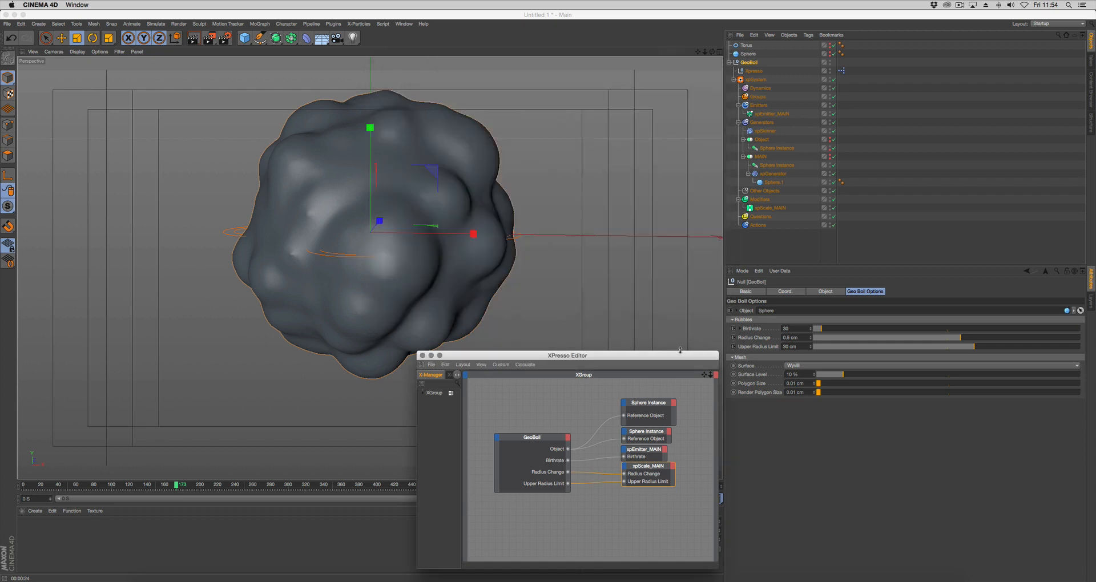
Enlarge the XPresso Editor and add xpSkinner as a node below the xpScale_MAIN node
{"action": "left_click_drag", "start_coordinate": [680, 351], "coordinate": [673, 297]}
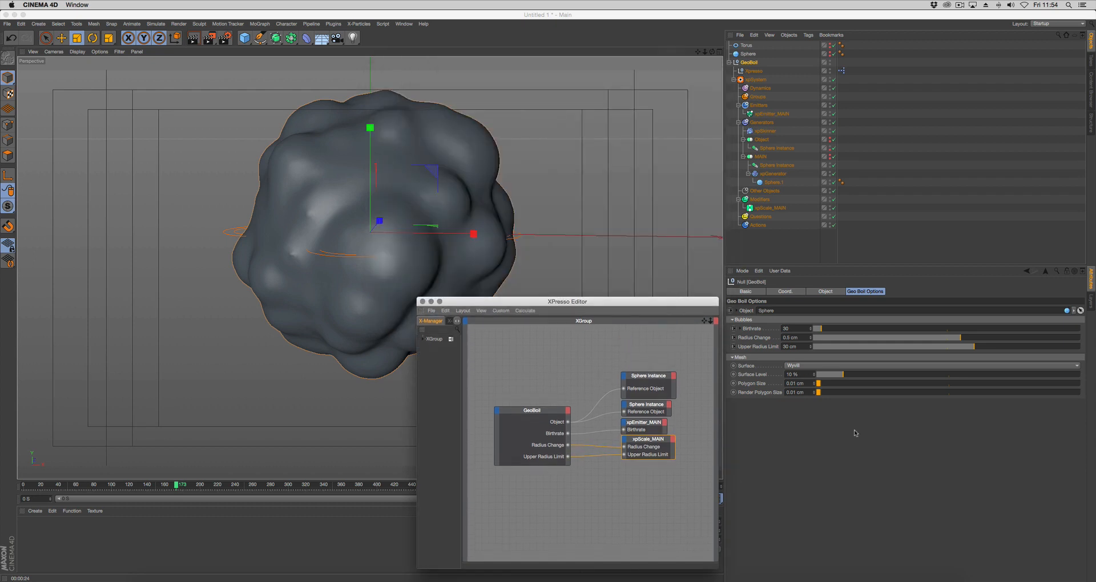
{"action": "left_click_drag", "start_coordinate": [759, 134], "coordinate": [686, 543]}
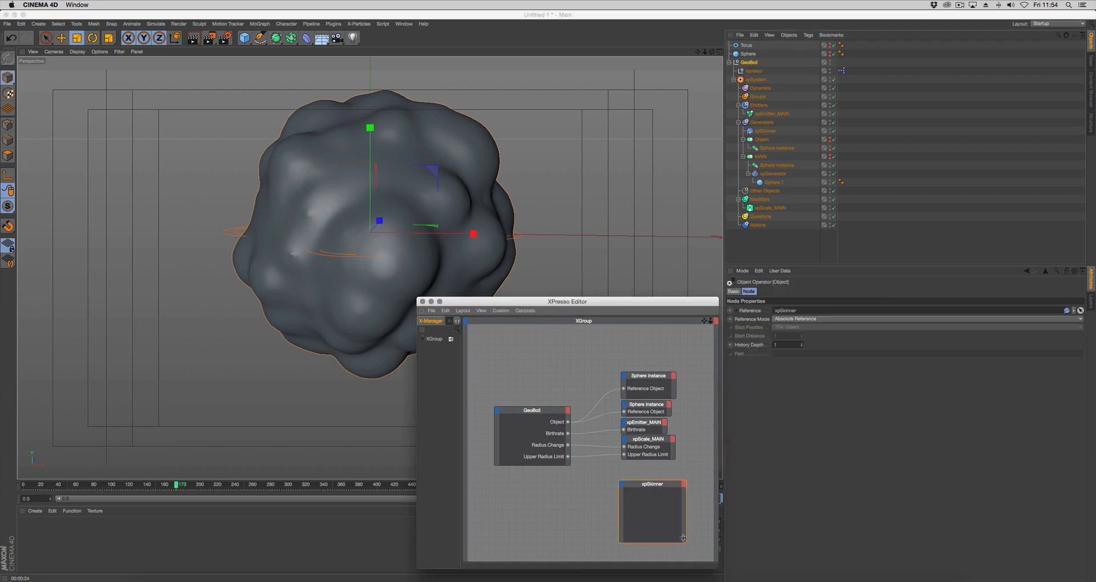
{"action": "left_click_drag", "start_coordinate": [648, 489], "coordinate": [656, 480]}
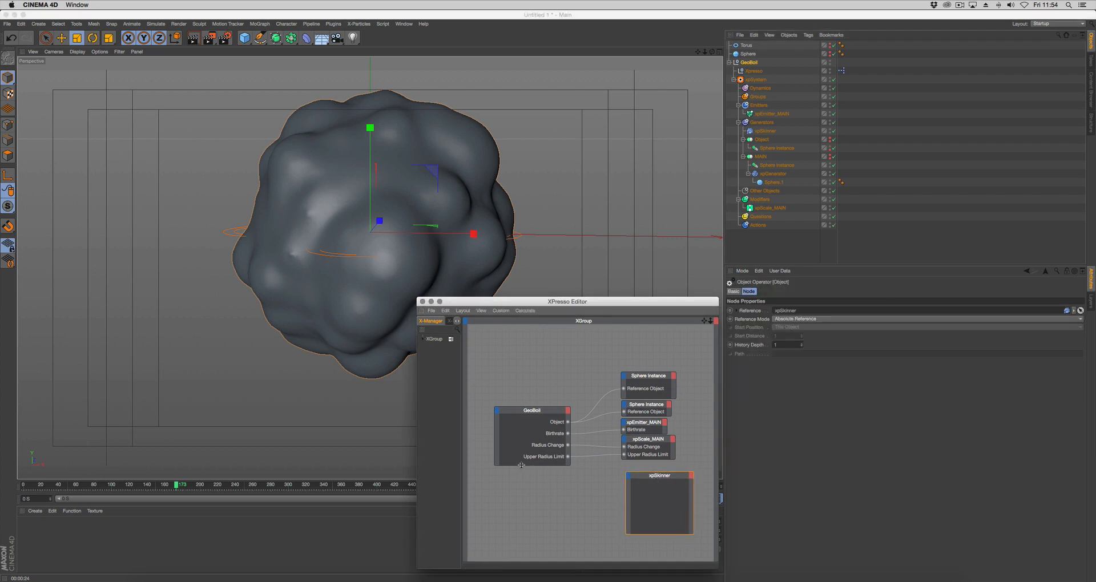
Enlarge the GeoBoil node and add output ports for Surface, Surface Level, Polygon Size and Render Polygon Size
{"action": "left_click_drag", "start_coordinate": [521, 465], "coordinate": [521, 492]}
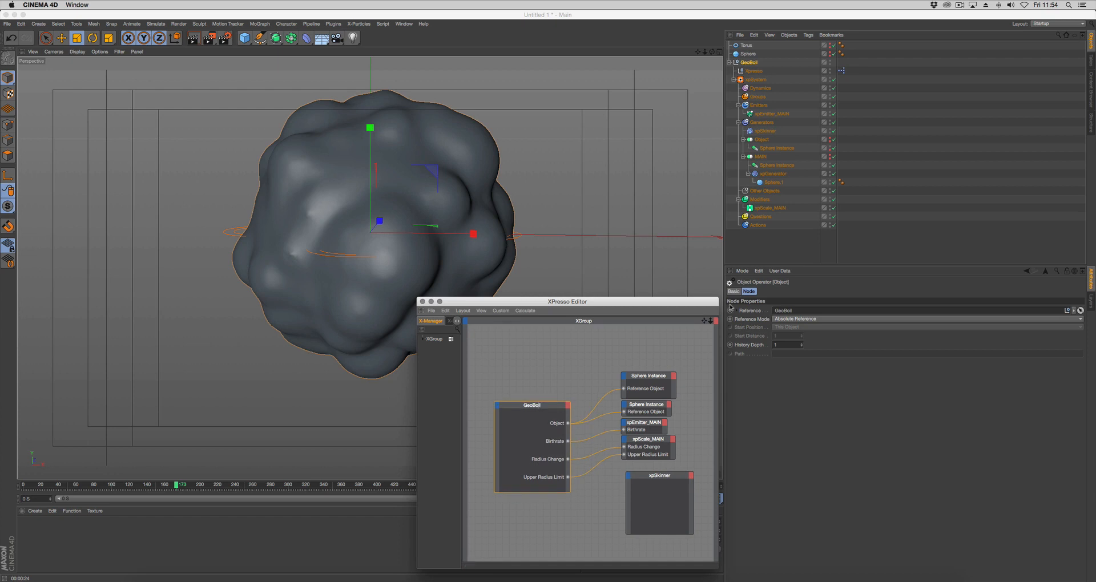
{"action": "left_click", "coordinate": [749, 62]}
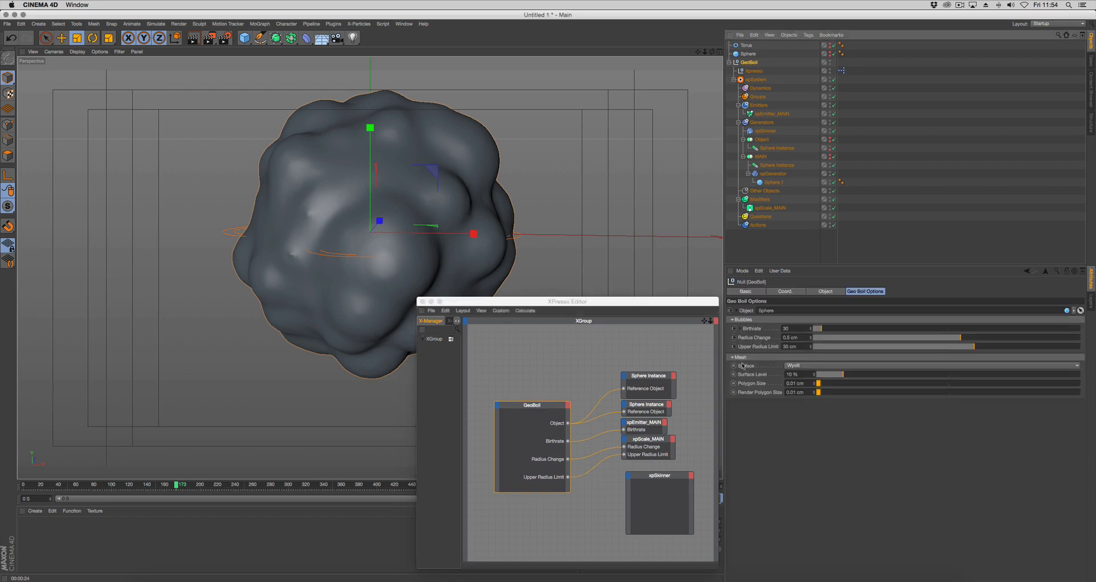
{"action": "left_click_drag", "start_coordinate": [747, 370], "coordinate": [565, 490]}
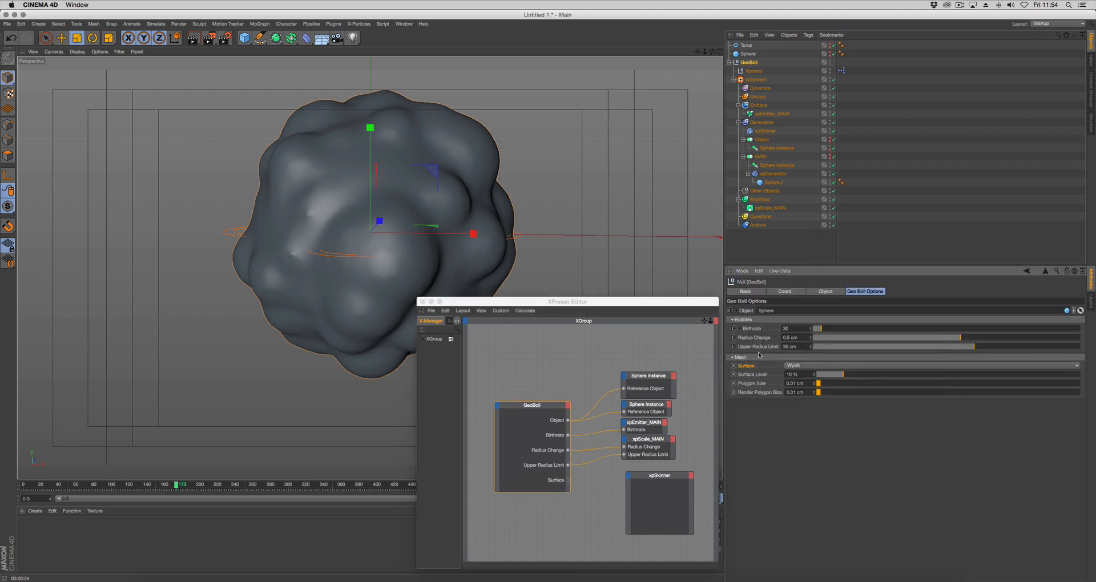
{"action": "left_click_drag", "start_coordinate": [750, 376], "coordinate": [568, 490]}
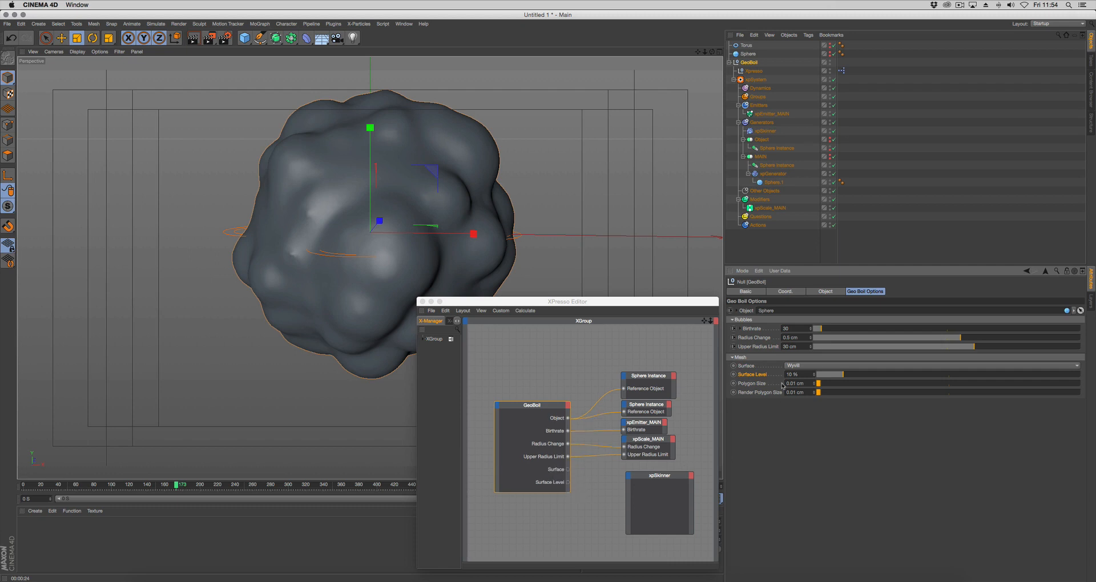
{"action": "left_click_drag", "start_coordinate": [752, 387], "coordinate": [567, 491]}
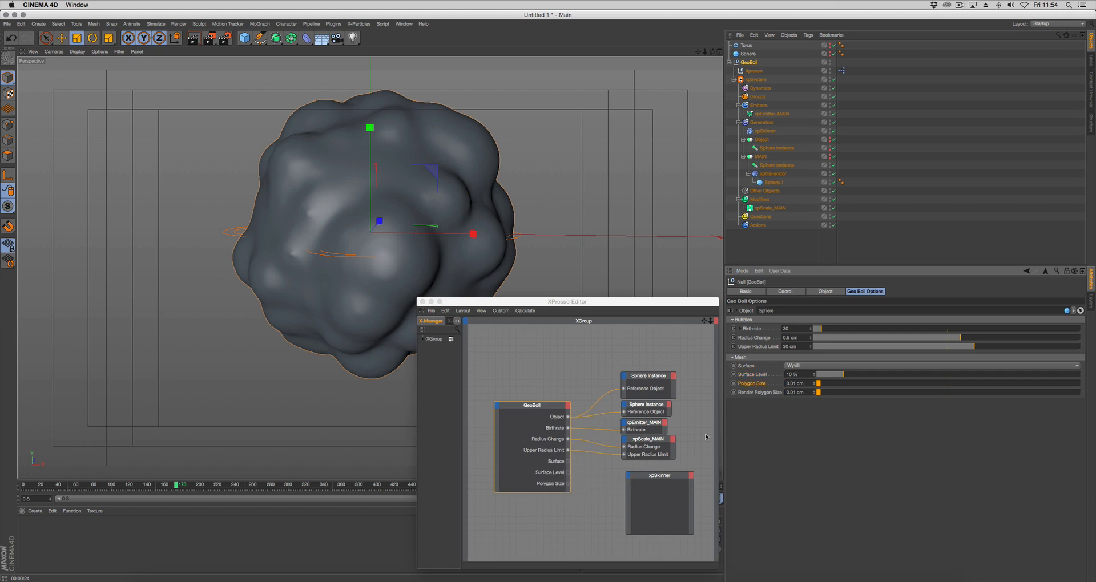
{"action": "left_click_drag", "start_coordinate": [768, 394], "coordinate": [568, 495]}
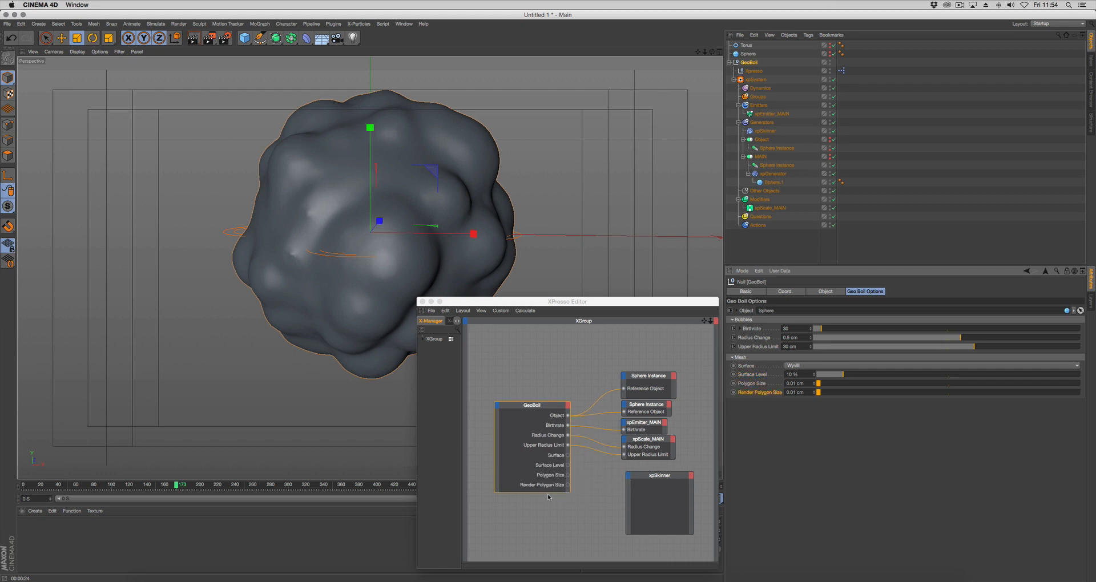
Add Surface, Surface Level, Polygon Size and Render Polygon Size inputs to the xpSkinner node and connect GeoBoil's Surface output to its Surface input
{"action": "left_click_drag", "start_coordinate": [657, 477], "coordinate": [648, 473]}
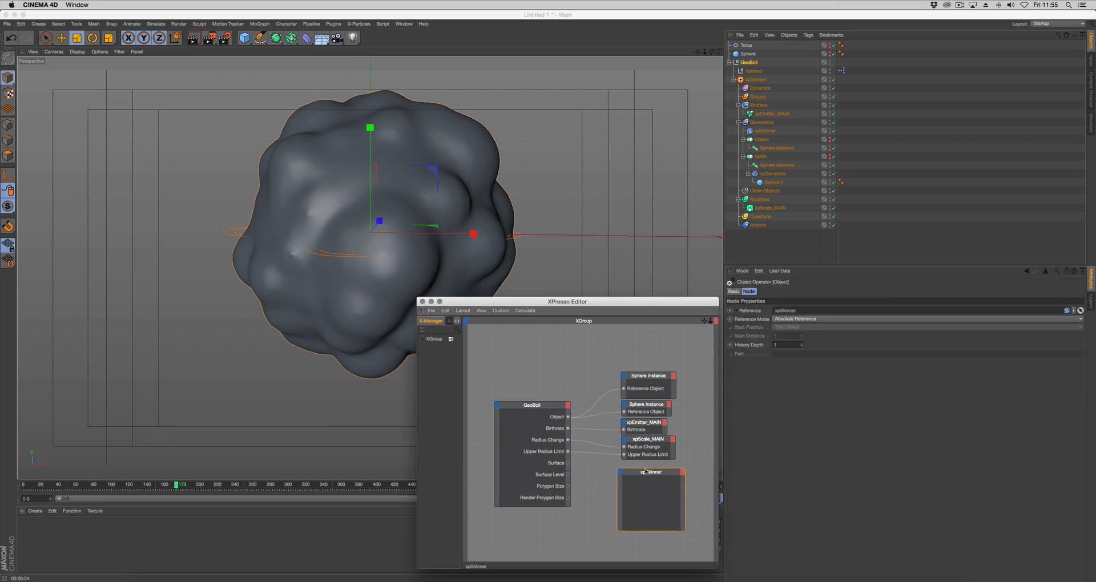
{"action": "left_click", "coordinate": [765, 132]}
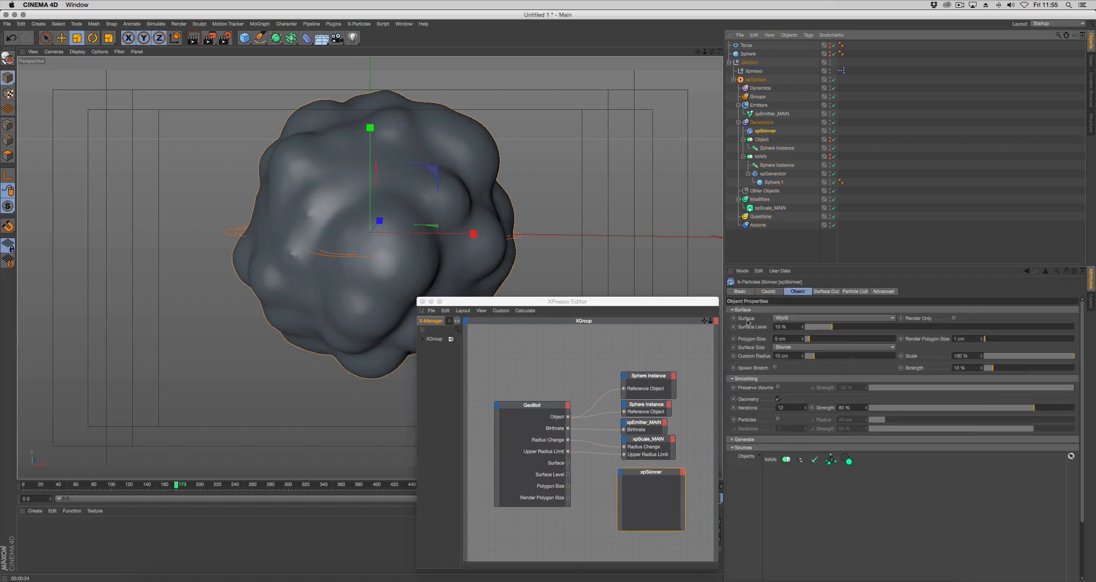
{"action": "left_click_drag", "start_coordinate": [747, 322], "coordinate": [621, 476]}
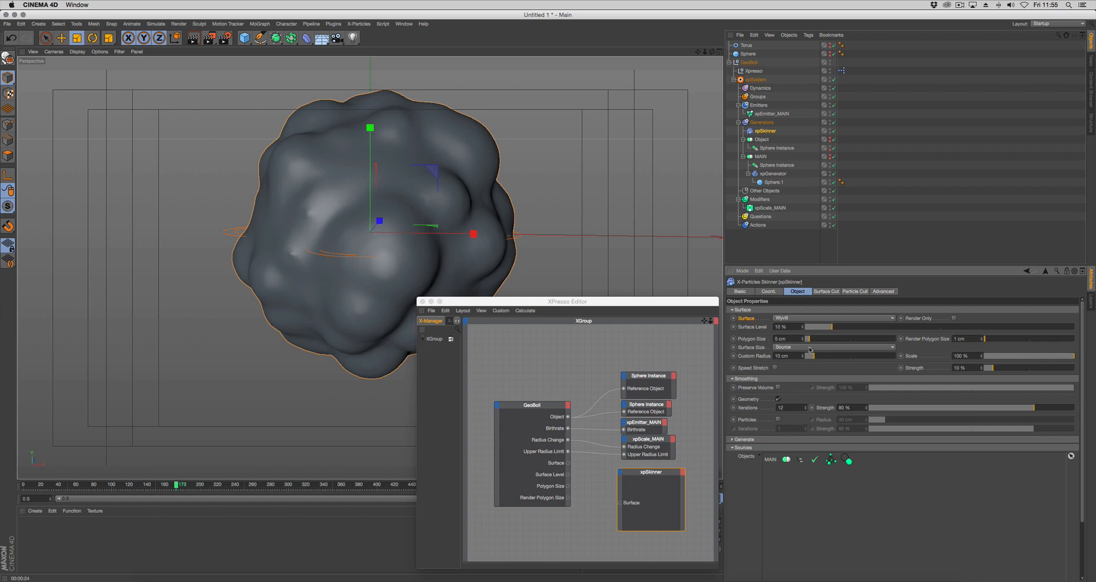
{"action": "left_click_drag", "start_coordinate": [746, 329], "coordinate": [617, 517]}
{"action": "left_click_drag", "start_coordinate": [753, 339], "coordinate": [622, 517]}
{"action": "left_click_drag", "start_coordinate": [923, 342], "coordinate": [656, 534]}
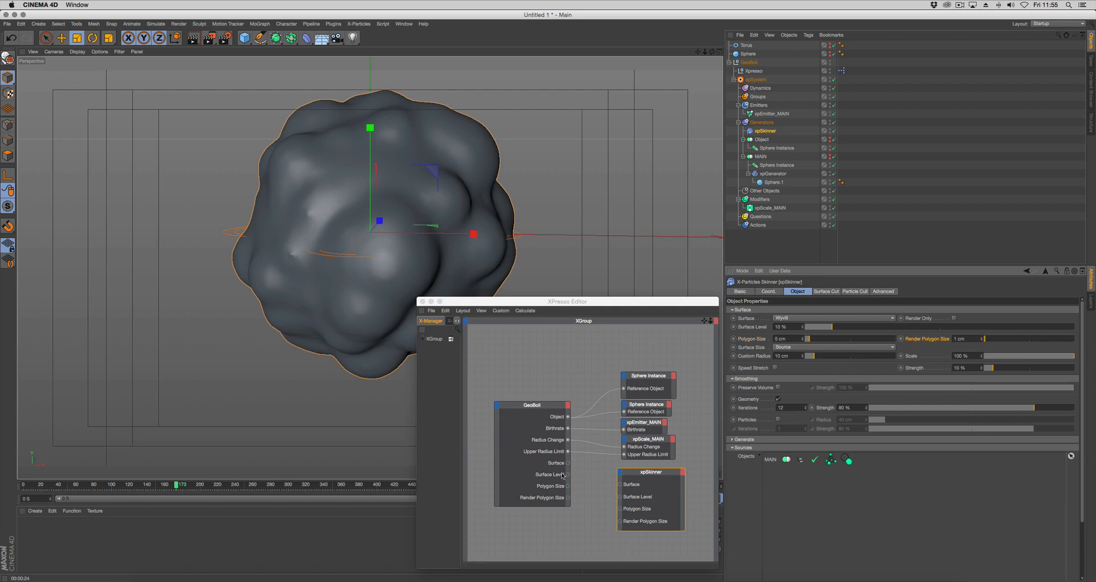
{"action": "left_click_drag", "start_coordinate": [567, 463], "coordinate": [620, 509]}
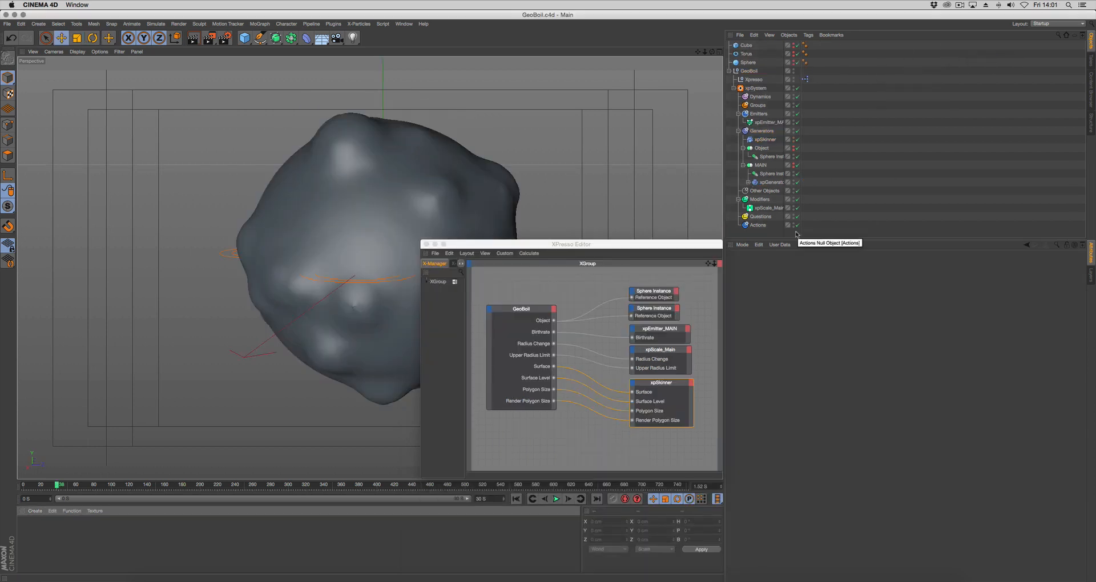
Close the XPresso Editor, collapse the GeoBoil hierarchy and display the null's GeoBoil Options
{"action": "left_click", "coordinate": [426, 245]}
{"action": "left_click", "coordinate": [729, 71]}
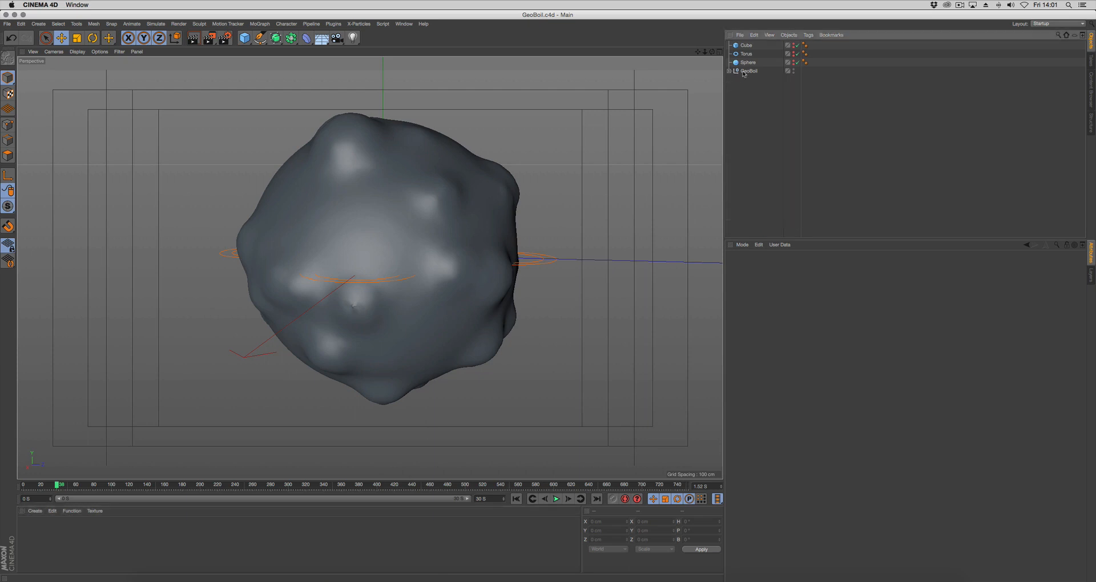
{"action": "left_click", "coordinate": [749, 71]}
{"action": "left_click", "coordinate": [860, 265]}
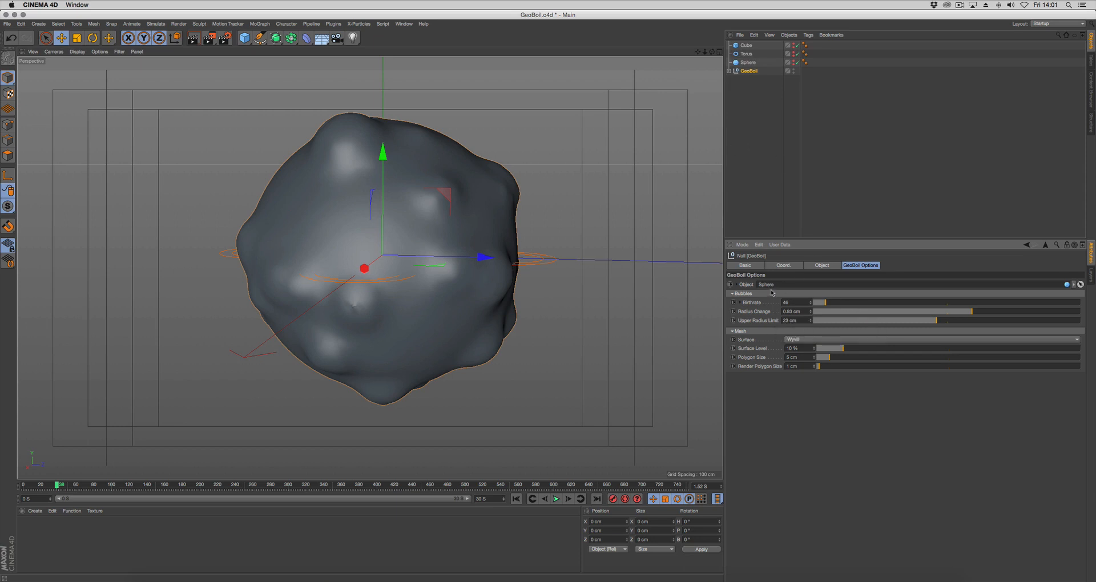
Assign the xpSystem object and the Xpresso null inside GeoBoil each to its own new layer
{"action": "mouse_move", "coordinate": [552, 330]}
{"action": "left_mouse_down", "text": "alt"}
{"action": "mouse_move", "coordinate": [528, 340]}
{"action": "mouse_move", "coordinate": [555, 335]}
{"action": "left_mouse_up", "text": "alt"}
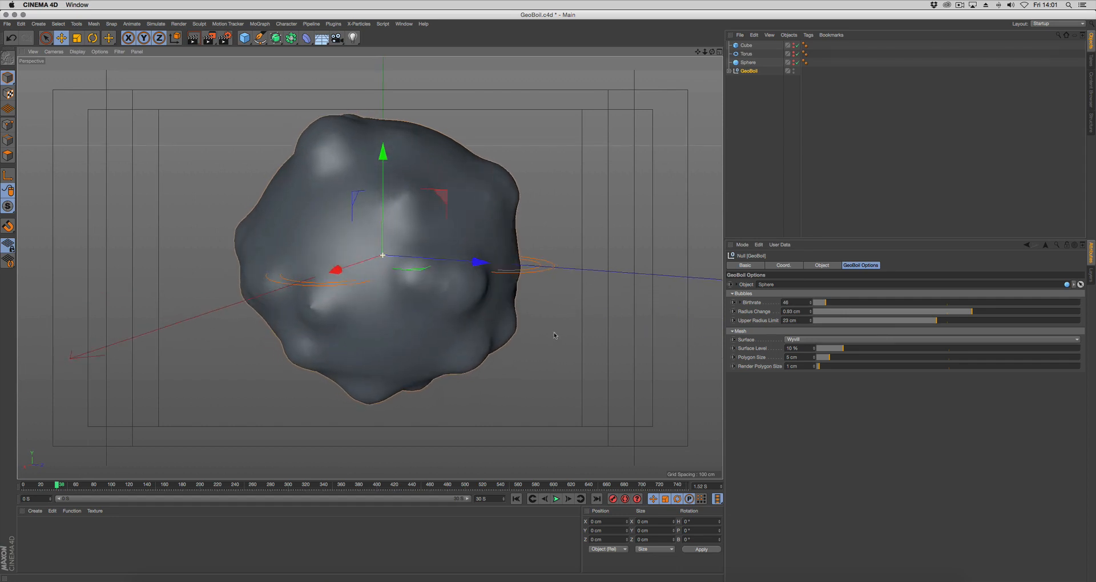
{"action": "middle_click_drag", "start_coordinate": [556, 335], "coordinate": [564, 350], "text": "alt"}
{"action": "right_click_drag", "start_coordinate": [565, 349], "coordinate": [602, 326], "text": "alt"}
{"action": "left_click", "coordinate": [729, 71]}
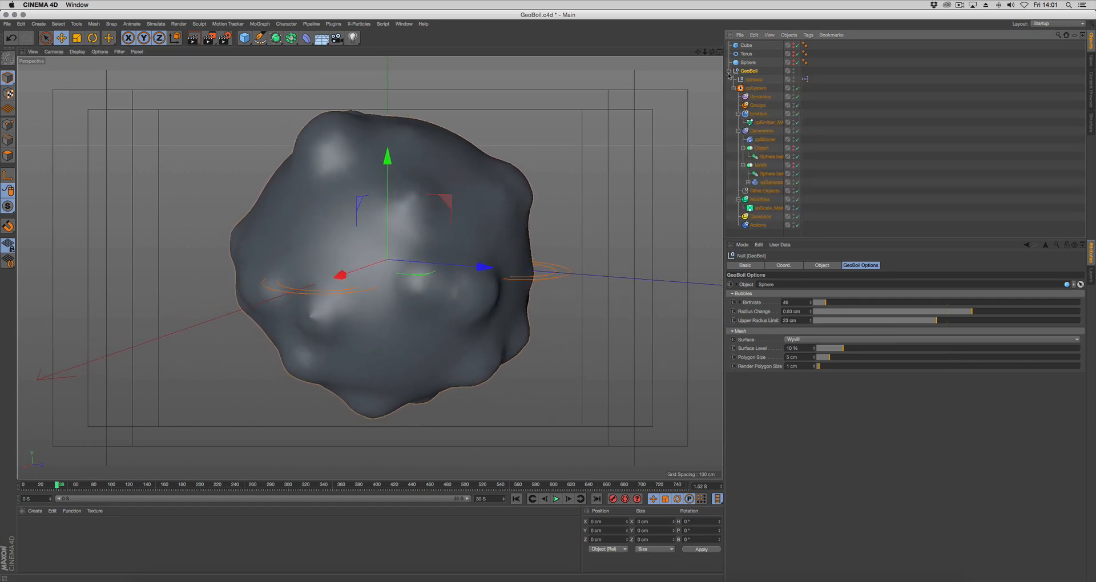
{"action": "left_click", "coordinate": [734, 89]}
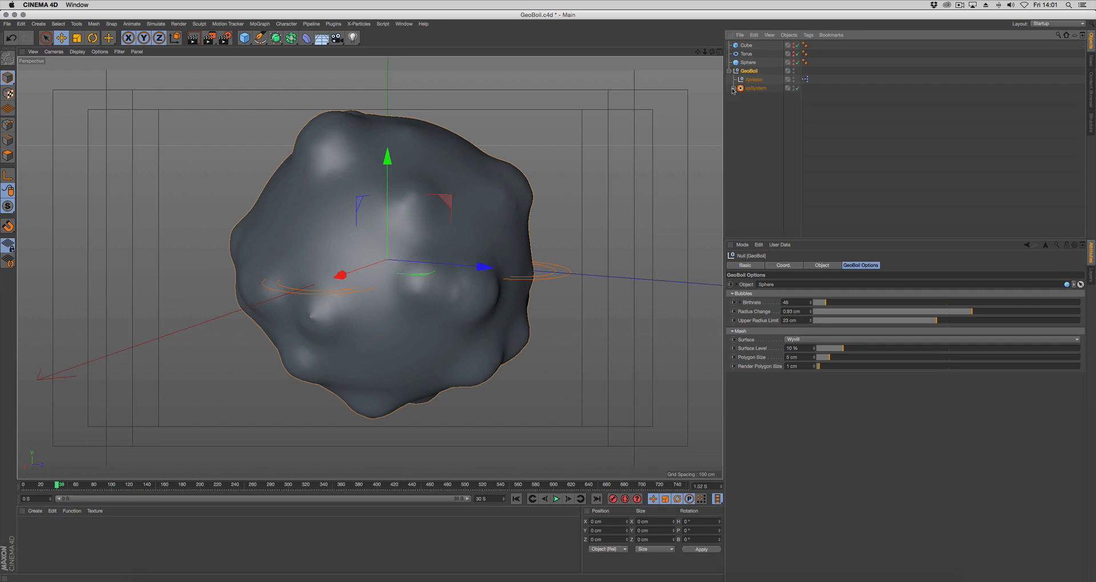
{"action": "left_click", "coordinate": [788, 90]}
{"action": "mouse_move", "coordinate": [791, 95]}
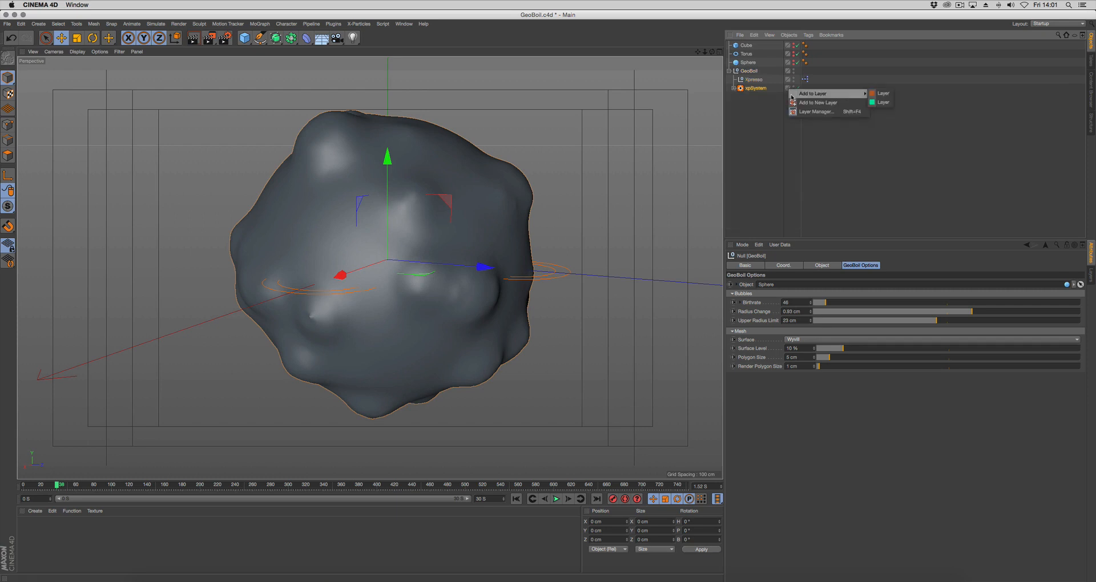
{"action": "left_click", "coordinate": [790, 100]}
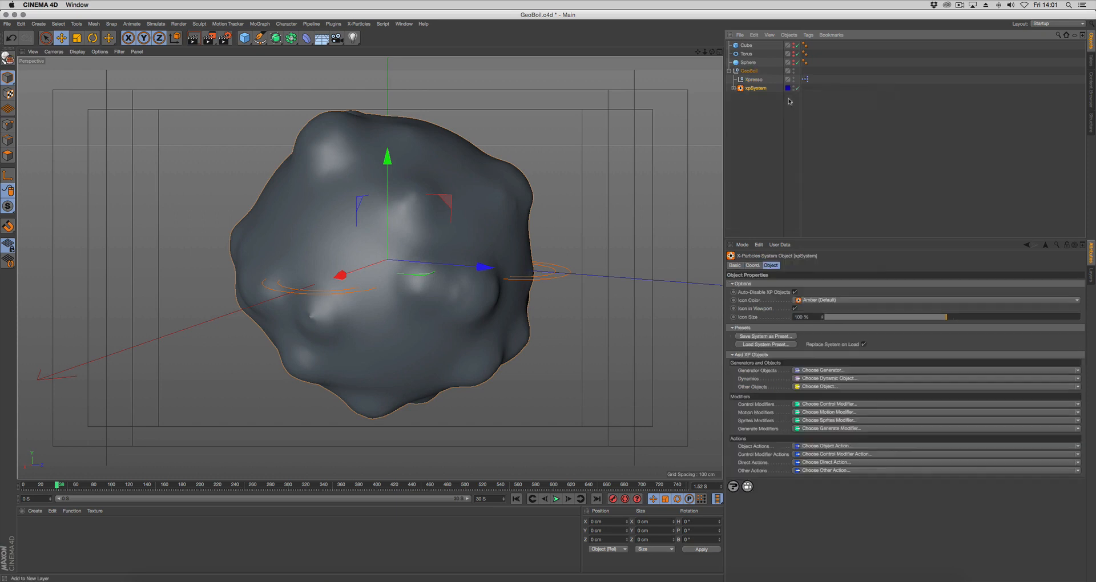
{"action": "left_click", "coordinate": [787, 81]}
{"action": "left_click", "coordinate": [791, 94]}
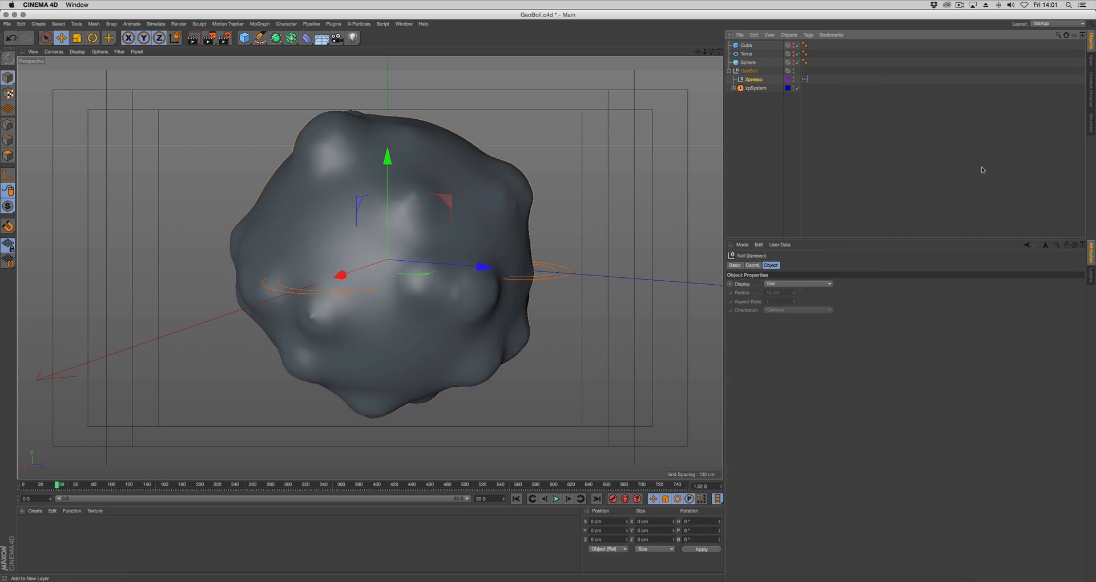
Delete the two unused layers and hide the objects on the two new layers from the object list
{"action": "left_click", "coordinate": [1088, 281]}
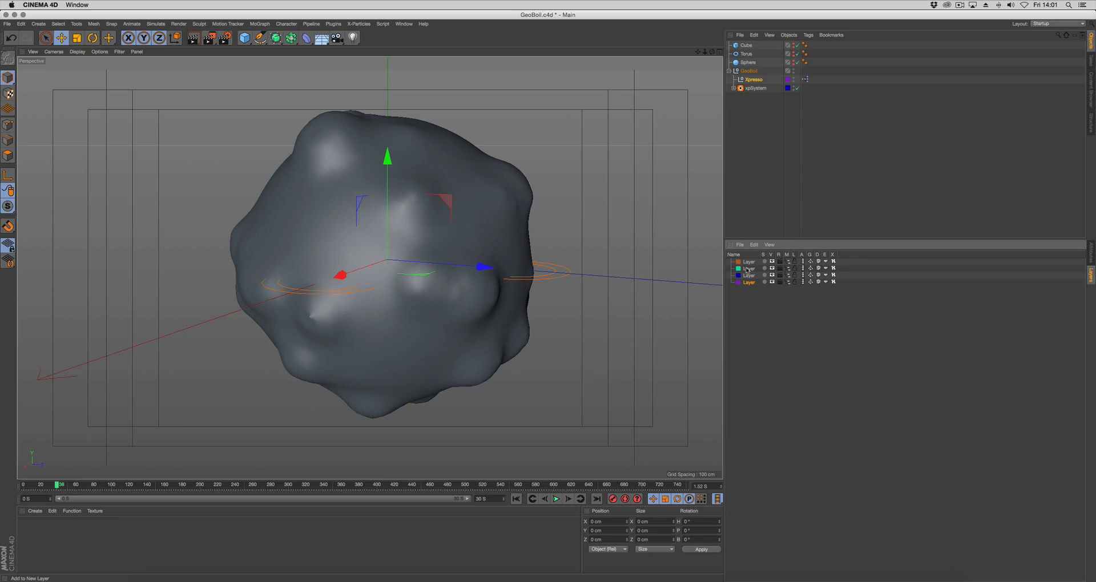
{"action": "key", "text": "Delete"}
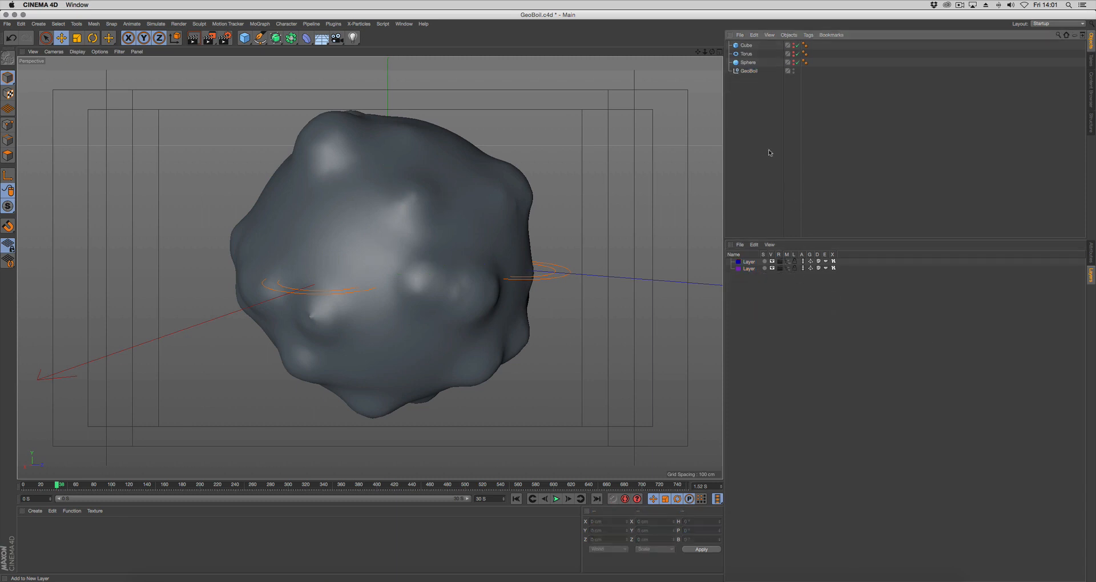
Set the GeoBoil null's Use Color to Automatic, enable its Icon Color and display its GeoBoil Options
{"action": "left_click", "coordinate": [745, 71]}
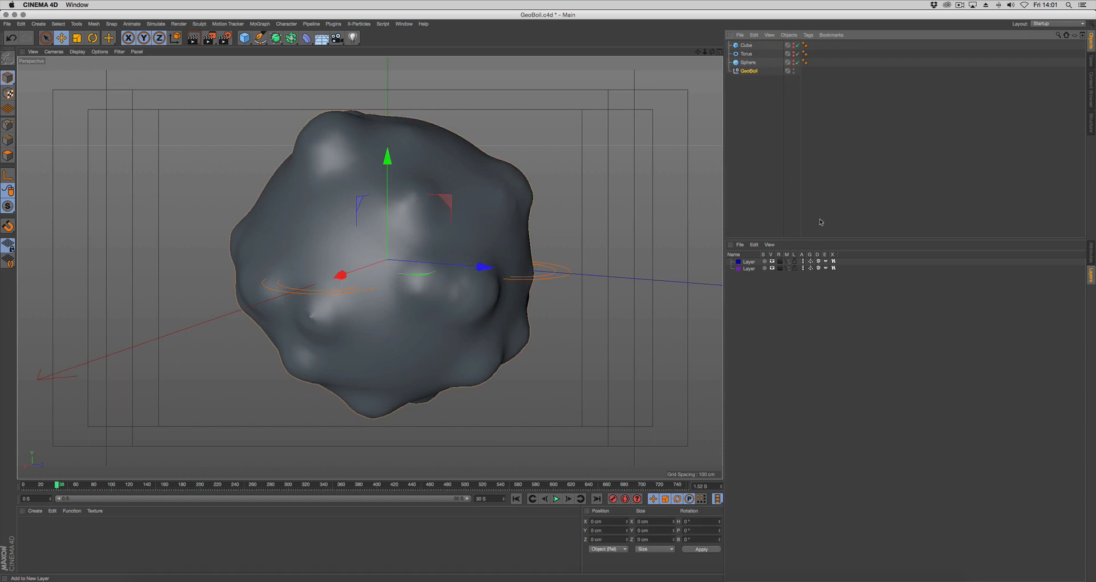
{"action": "left_click", "coordinate": [1091, 252]}
{"action": "left_click", "coordinate": [745, 265]}
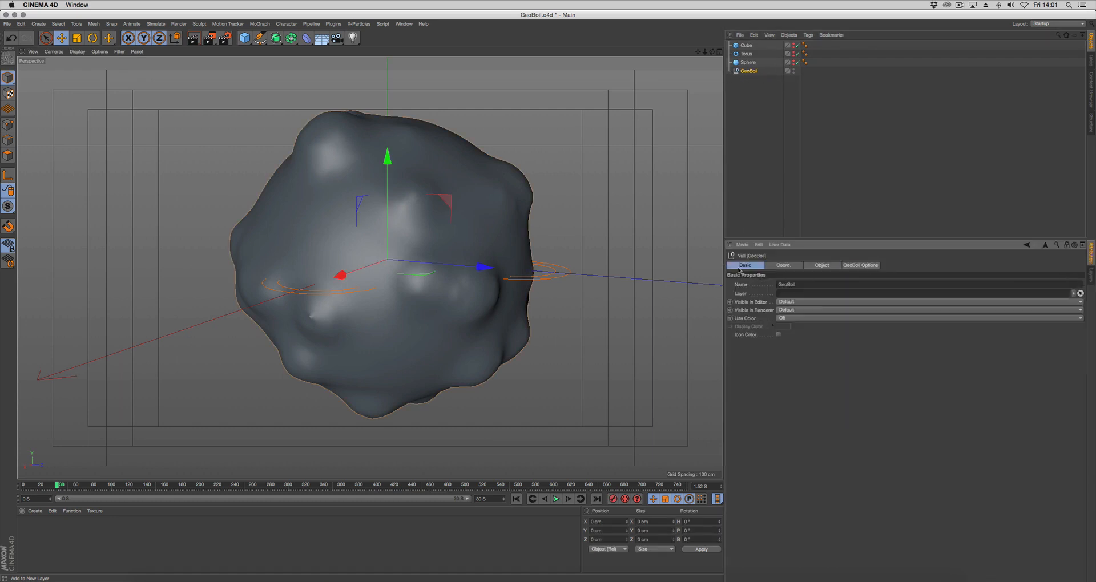
{"action": "left_click", "coordinate": [797, 318]}
{"action": "left_click", "coordinate": [797, 336]}
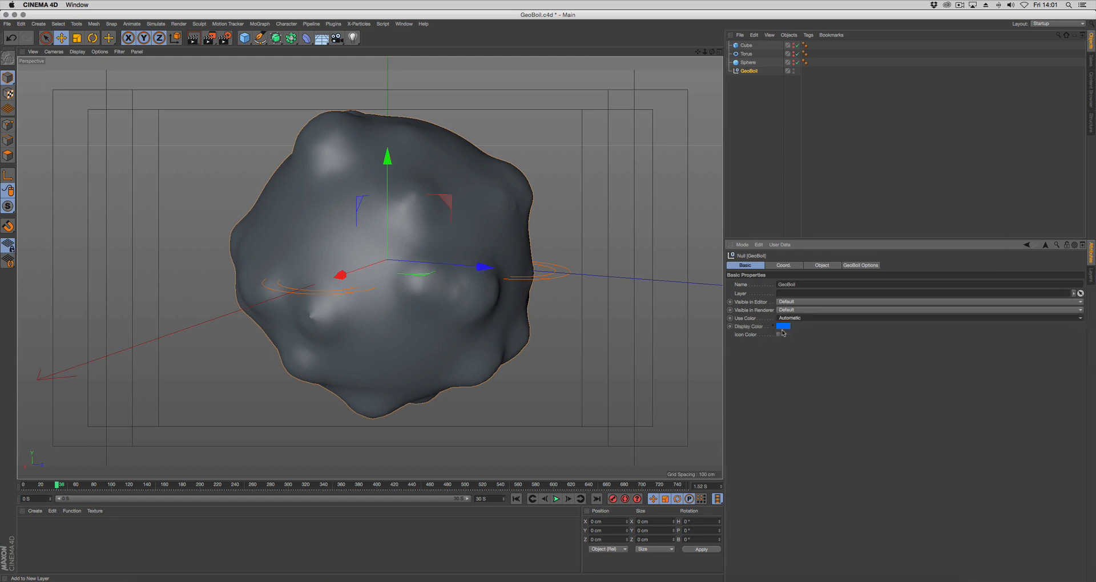
{"action": "left_click", "coordinate": [746, 72]}
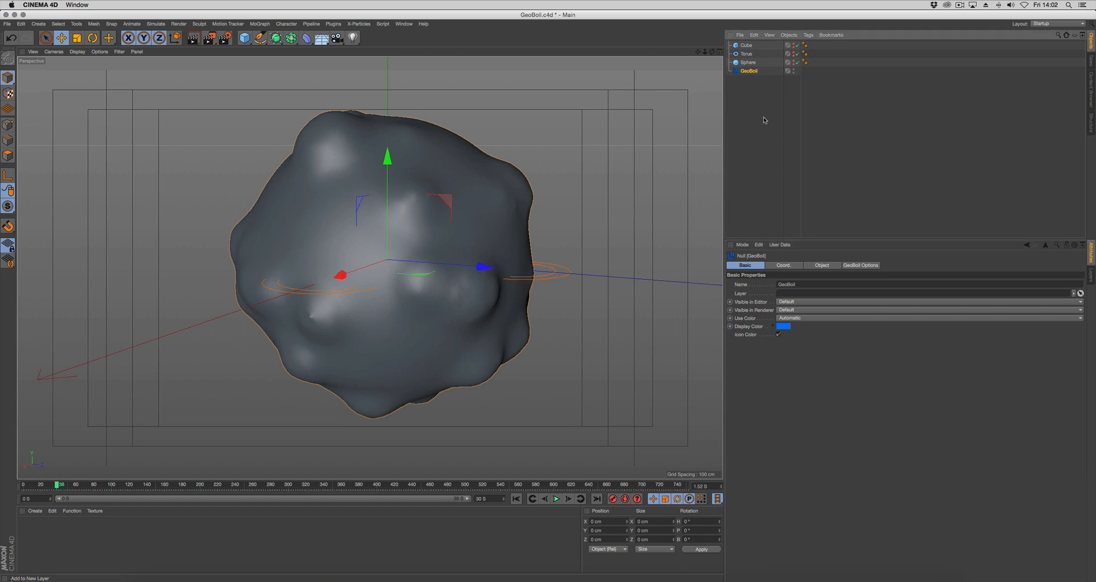
{"action": "left_click", "coordinate": [850, 264]}
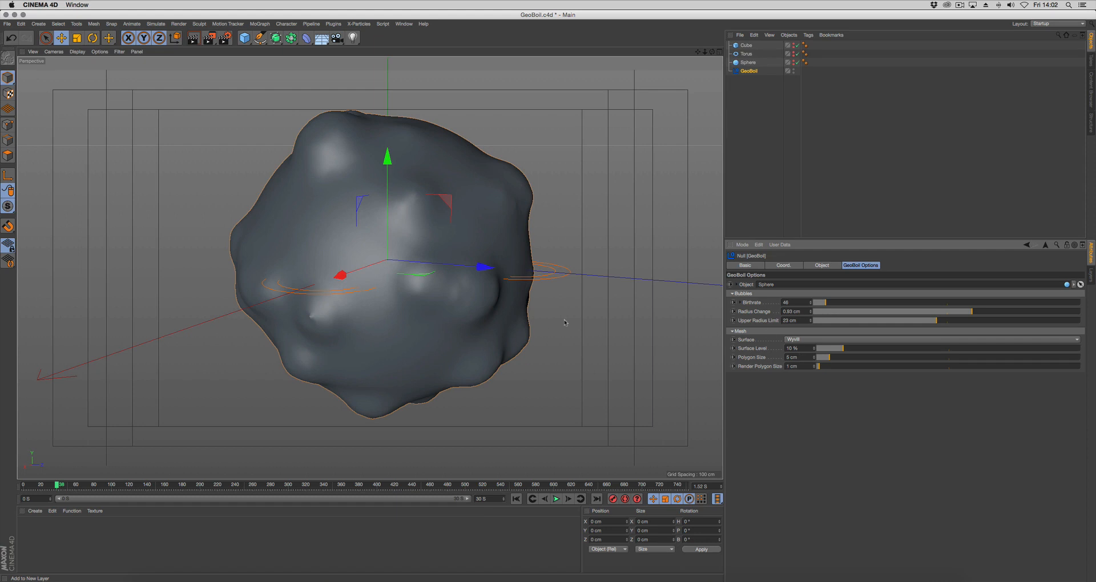
Add a camera that matches the current perspective view and make it the active view
{"action": "left_click_drag", "start_coordinate": [564, 321], "coordinate": [541, 346], "text": "alt"}
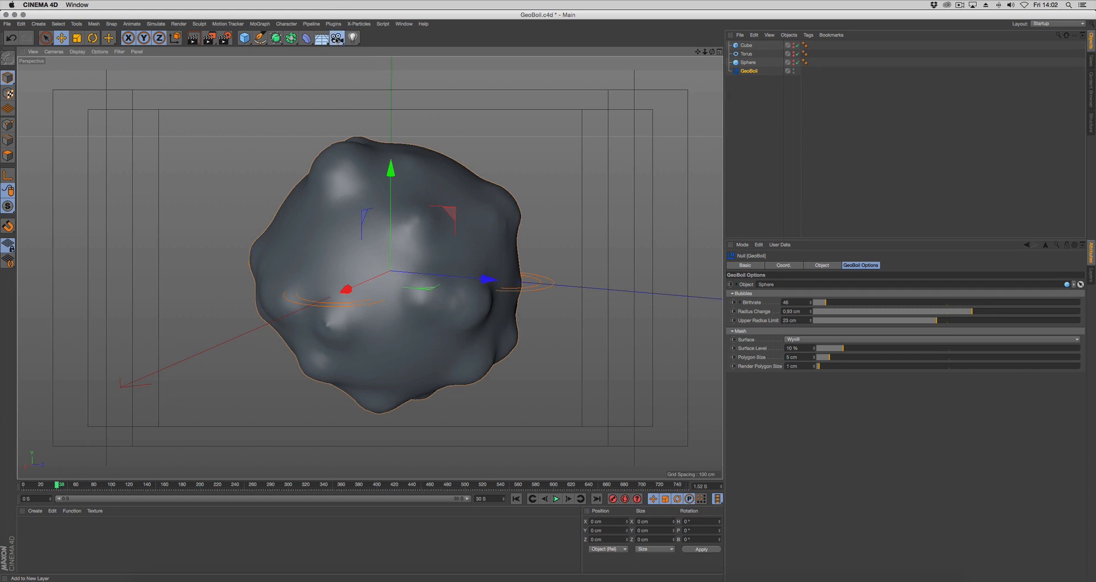
{"action": "left_click", "coordinate": [337, 37]}
{"action": "left_click", "coordinate": [797, 46]}
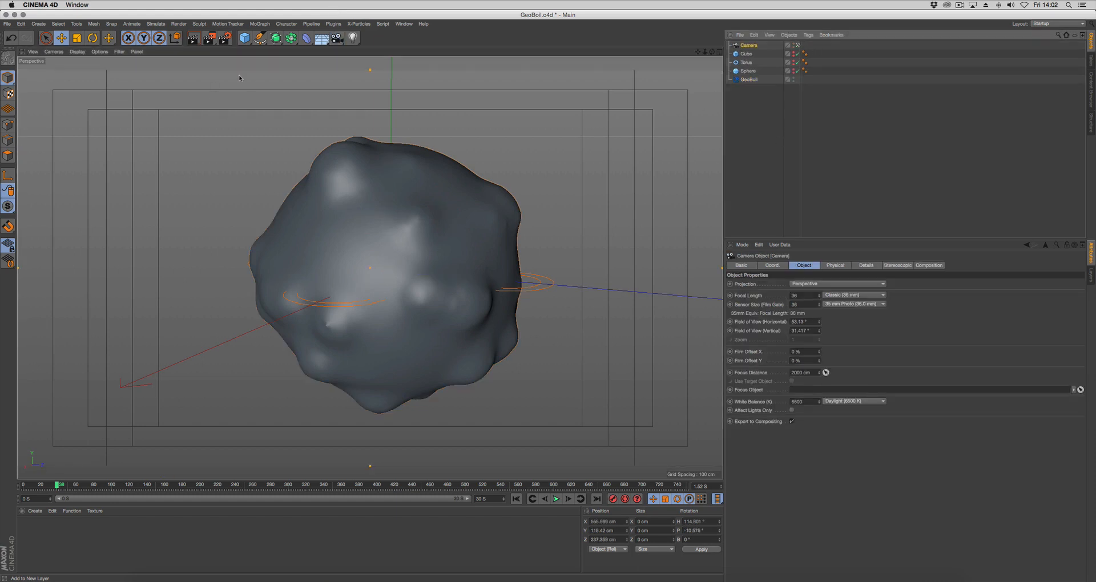
Add an Omni light and position it at about X -334, Y 57, Z -190 cm
{"action": "left_click_drag", "start_coordinate": [353, 38], "coordinate": [377, 49]}
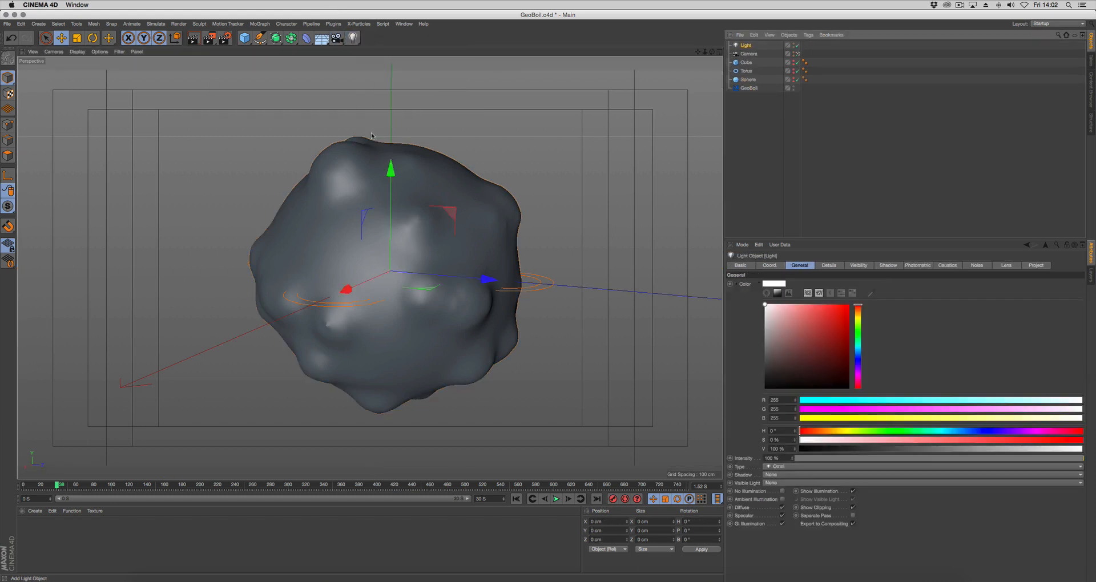
{"action": "left_click_drag", "start_coordinate": [348, 285], "coordinate": [460, 240]}
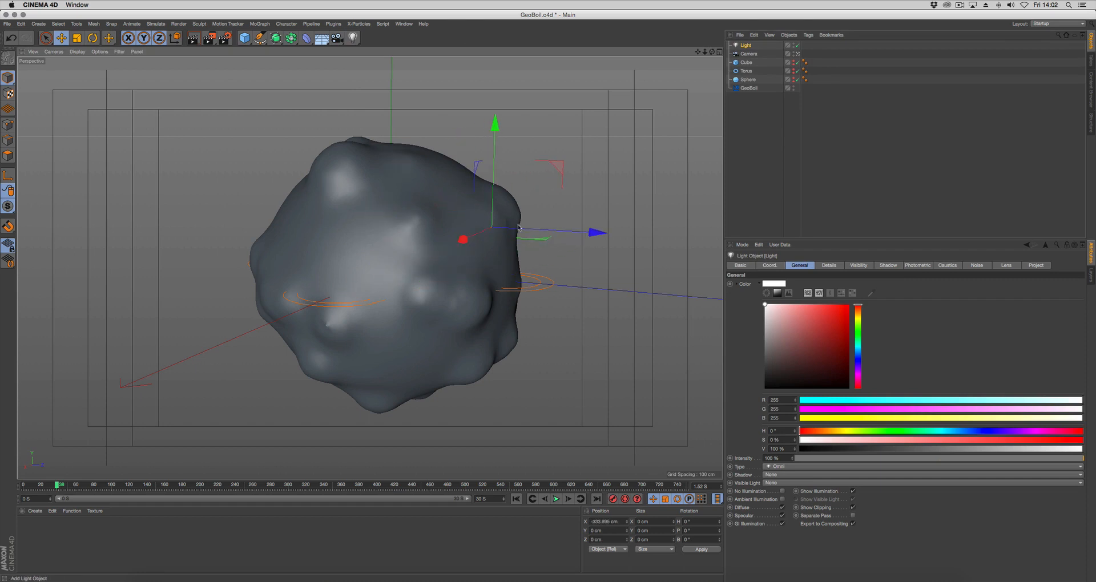
{"action": "left_click_drag", "start_coordinate": [493, 182], "coordinate": [494, 118]}
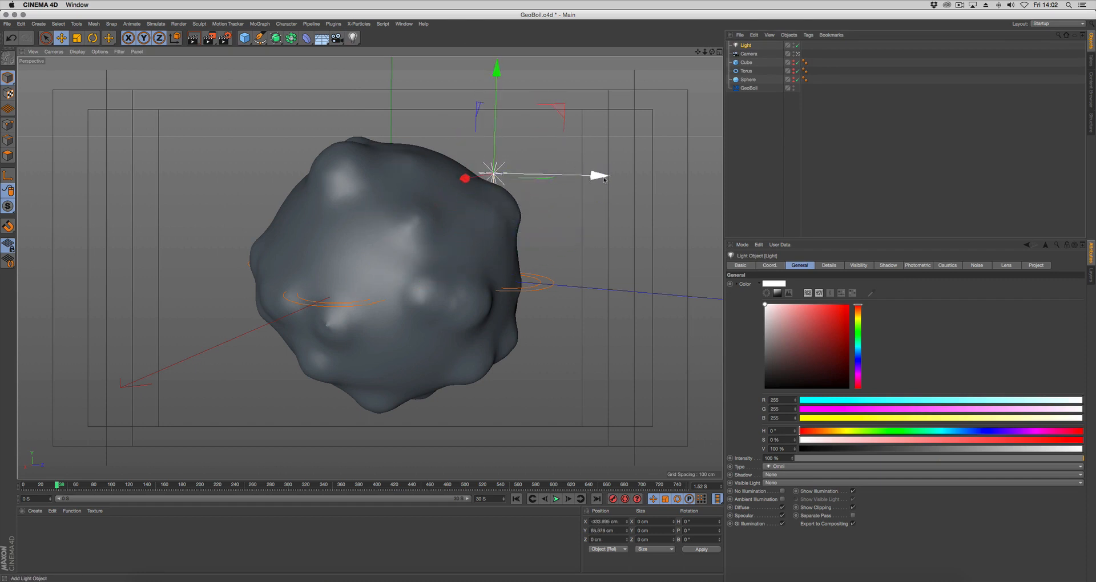
{"action": "left_click_drag", "start_coordinate": [582, 174], "coordinate": [446, 172]}
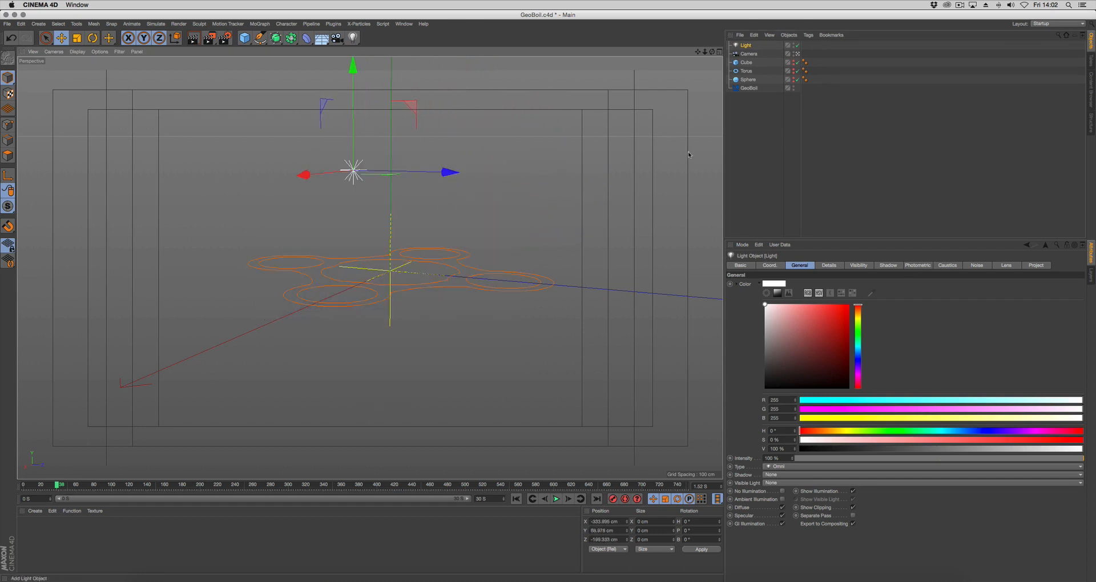
{"action": "left_click", "coordinate": [465, 351]}
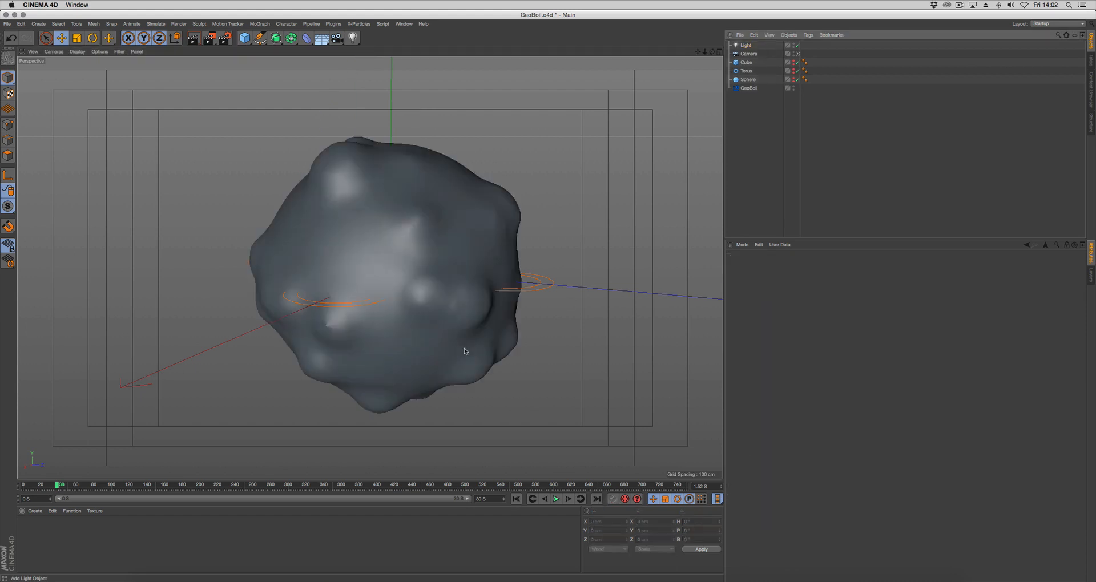
Make the light a child of the camera and move the camera to frame the boiling surface from a new angle
{"action": "left_click_drag", "start_coordinate": [746, 45], "coordinate": [749, 55]}
{"action": "left_click", "coordinate": [748, 46]}
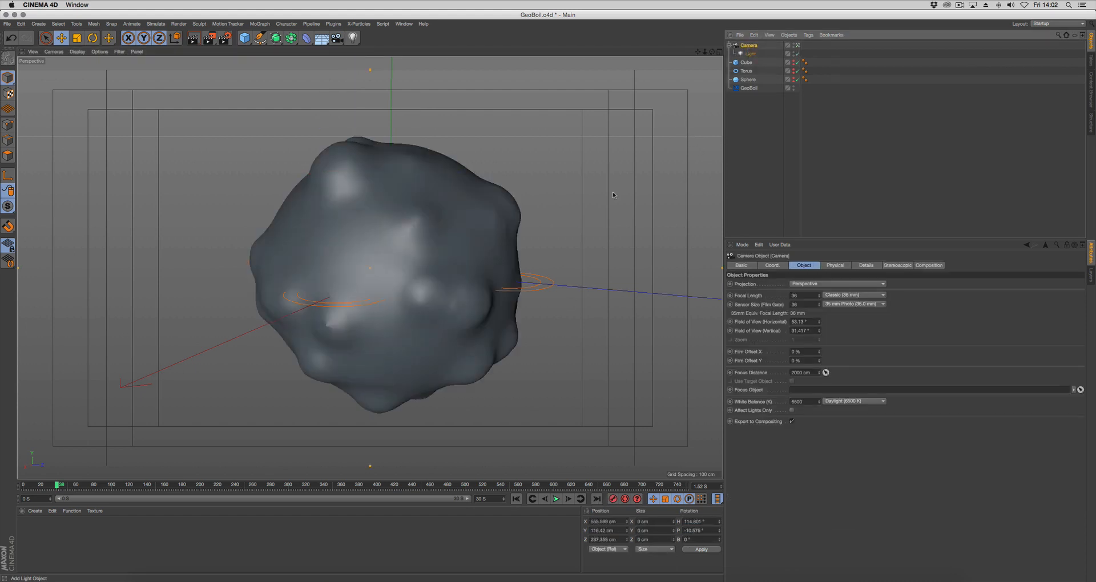
{"action": "left_click", "coordinate": [759, 159]}
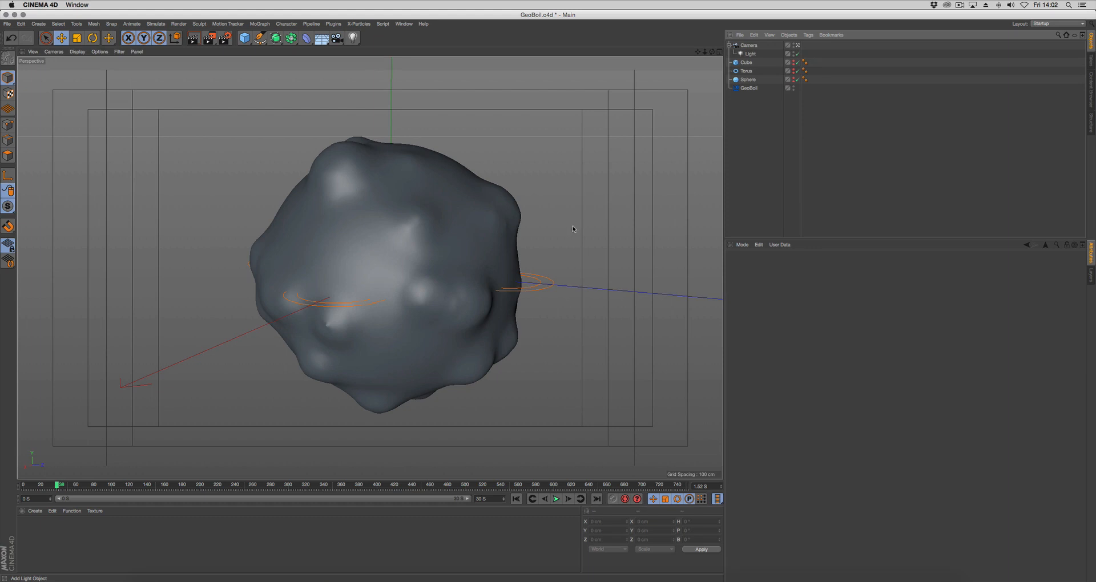
{"action": "mouse_move", "coordinate": [573, 229]}
{"action": "left_mouse_down", "text": "alt"}
{"action": "mouse_move", "coordinate": [637, 264]}
{"action": "mouse_move", "coordinate": [570, 225]}
{"action": "mouse_move", "coordinate": [585, 225]}
{"action": "left_mouse_up", "text": "alt"}
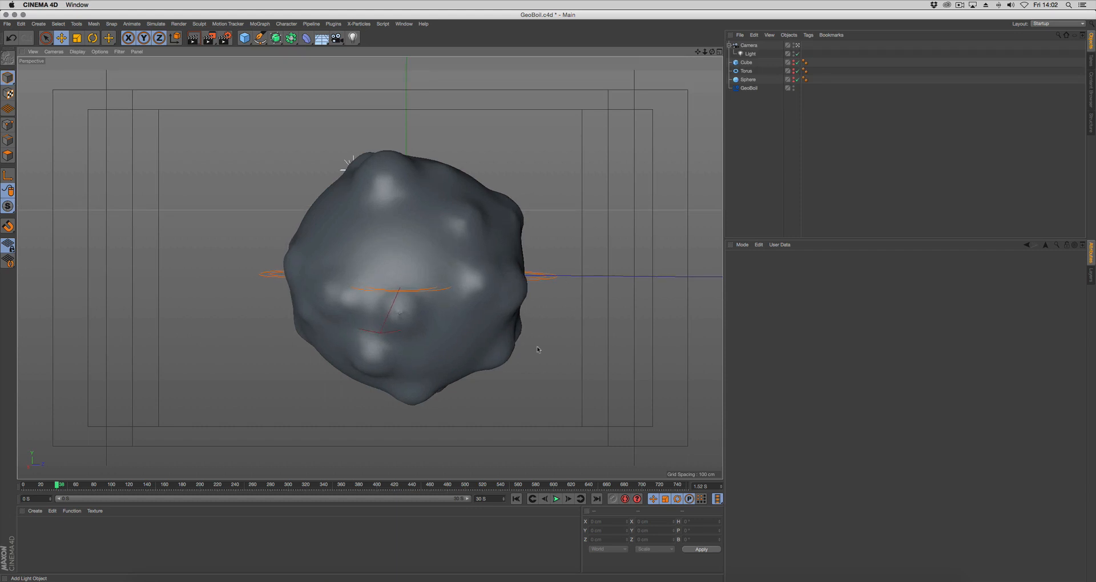
Create a new material and load a Gradient shader of type 2D - Circular into its Color texture
{"action": "right_click", "coordinate": [36, 535]}
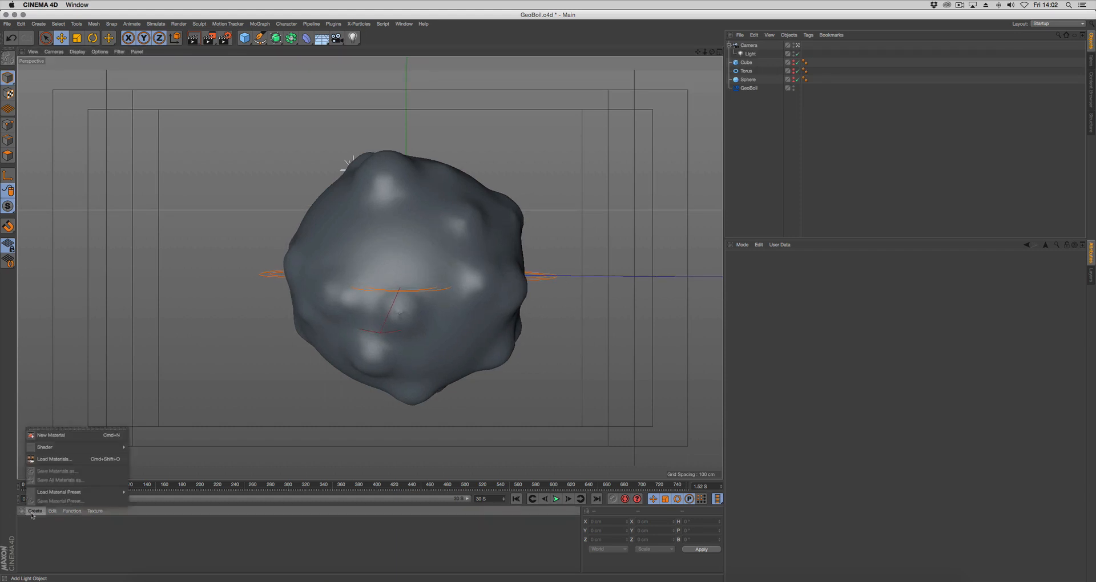
{"action": "left_click", "coordinate": [46, 437]}
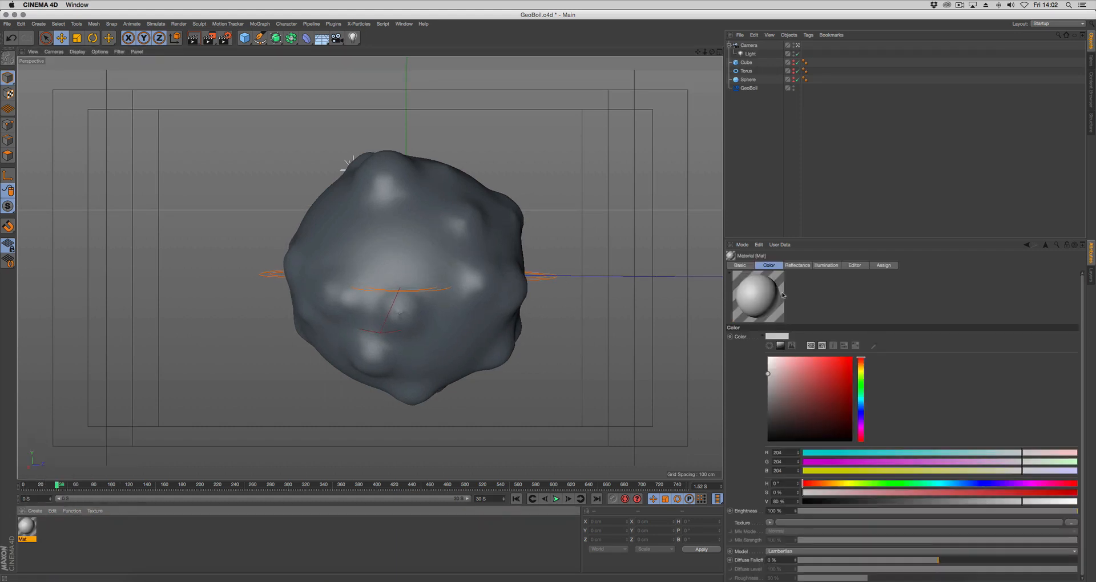
{"action": "left_click", "coordinate": [771, 265]}
{"action": "left_click", "coordinate": [759, 337]}
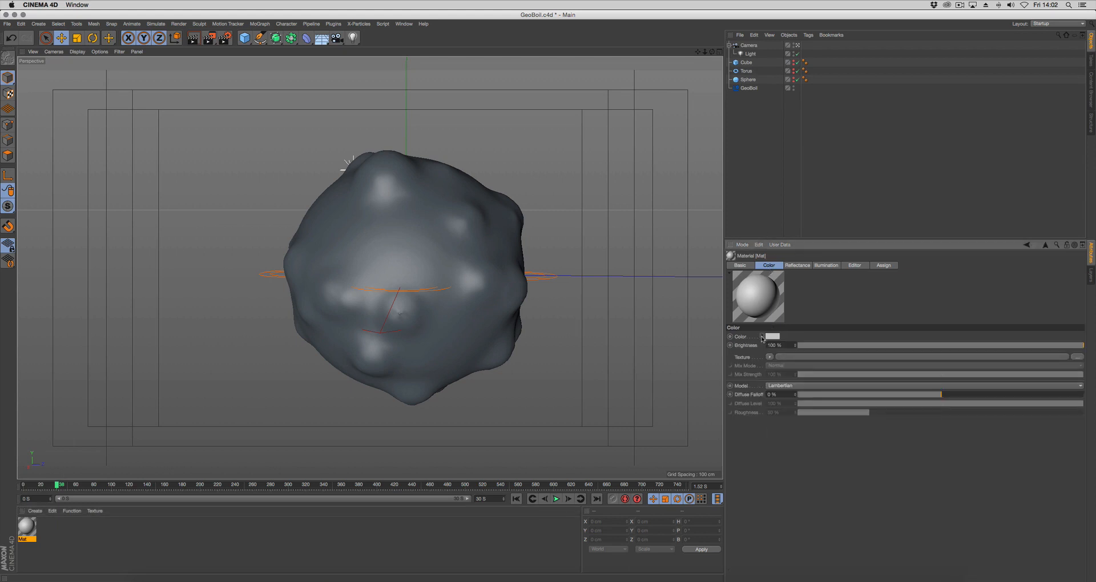
{"action": "left_click", "coordinate": [768, 357]}
{"action": "left_click", "coordinate": [790, 452]}
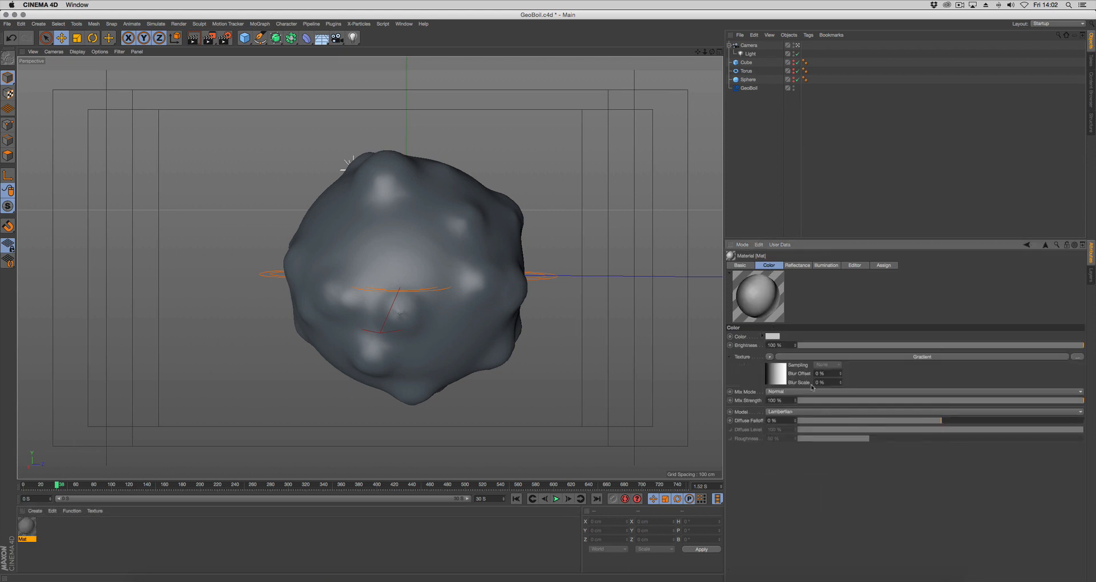
{"action": "left_click", "coordinate": [813, 359]}
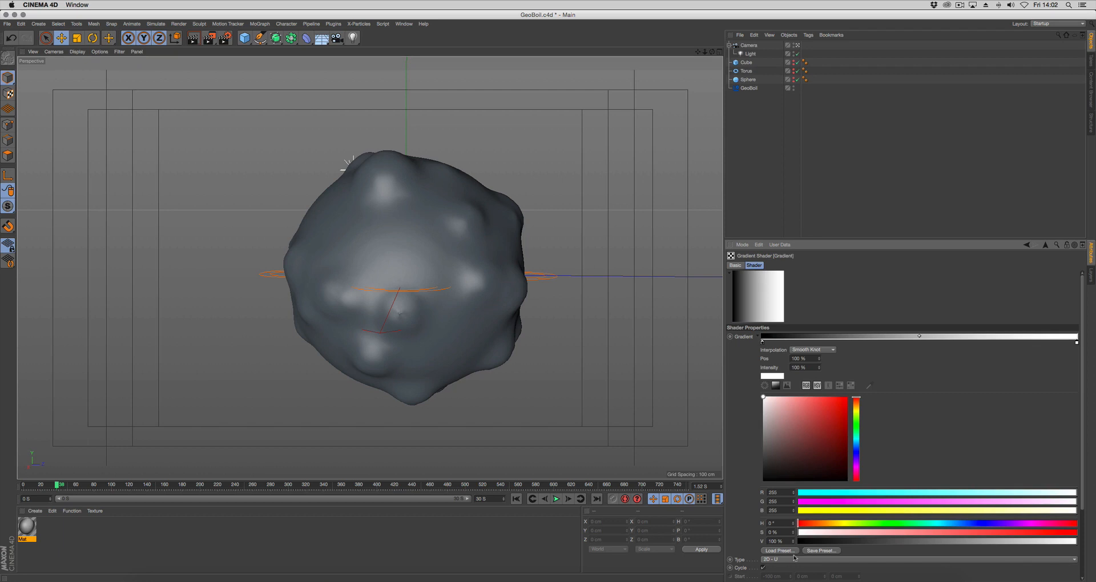
{"action": "left_click", "coordinate": [793, 557]}
{"action": "left_click", "coordinate": [790, 526]}
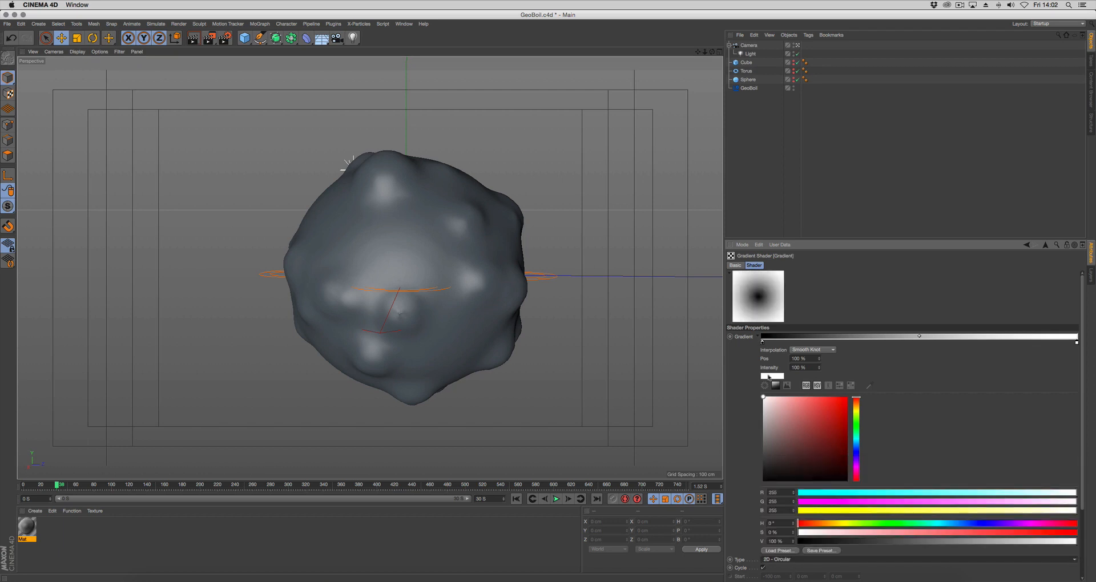
Recolour the gradient at hue 54°, making the start knot pale yellow and the end knot dark olive
{"action": "left_click", "coordinate": [762, 342]}
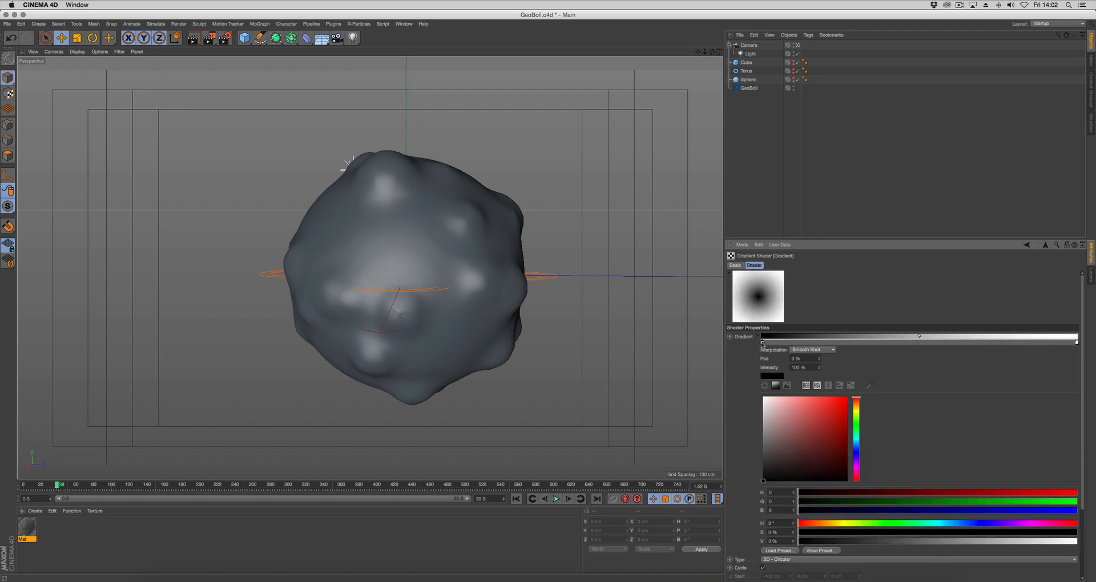
{"action": "left_click", "coordinate": [857, 413]}
{"action": "left_click_drag", "start_coordinate": [856, 413], "coordinate": [856, 411]}
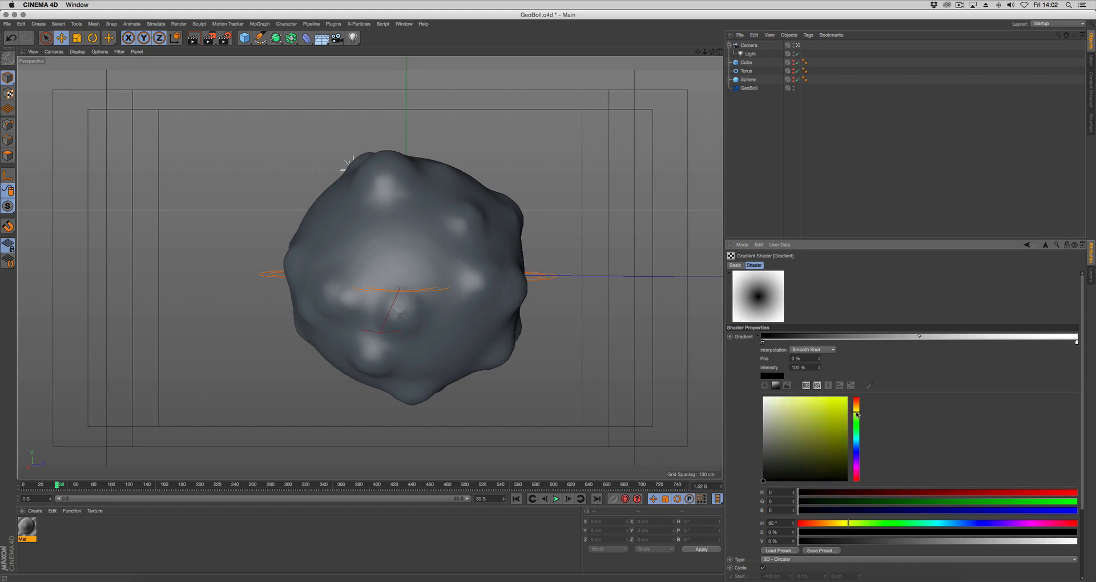
{"action": "left_click", "coordinate": [789, 403]}
{"action": "mouse_move", "coordinate": [789, 403]}
{"action": "left_mouse_down"}
{"action": "mouse_move", "coordinate": [793, 415]}
{"action": "mouse_move", "coordinate": [857, 410]}
{"action": "left_mouse_up"}
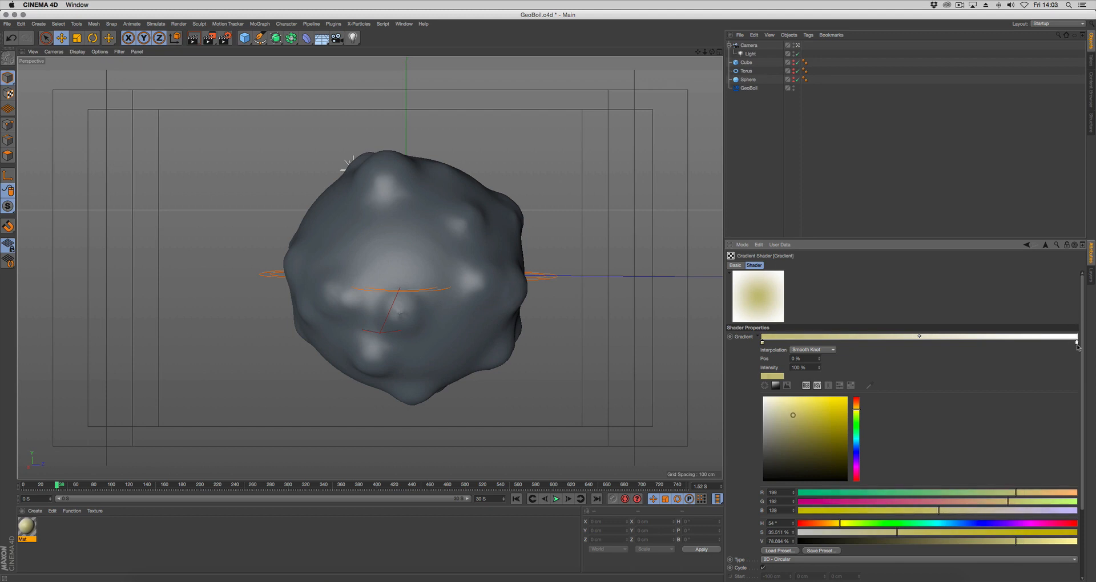
{"action": "left_click", "coordinate": [1077, 341]}
{"action": "mouse_move", "coordinate": [1078, 342]}
{"action": "left_mouse_down"}
{"action": "mouse_move", "coordinate": [1079, 330]}
{"action": "mouse_move", "coordinate": [1095, 347]}
{"action": "left_mouse_up"}
{"action": "left_click_drag", "start_coordinate": [790, 455], "coordinate": [790, 457]}
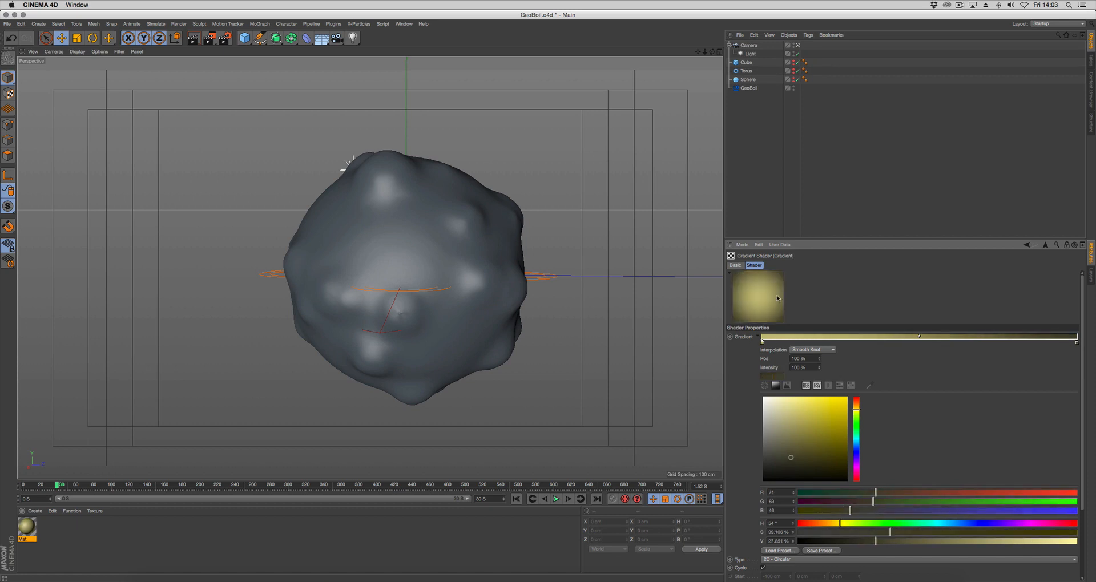
Add a Background object, apply the gradient material to it and disable the material's Reflectance channel
{"action": "left_click", "coordinate": [321, 37]}
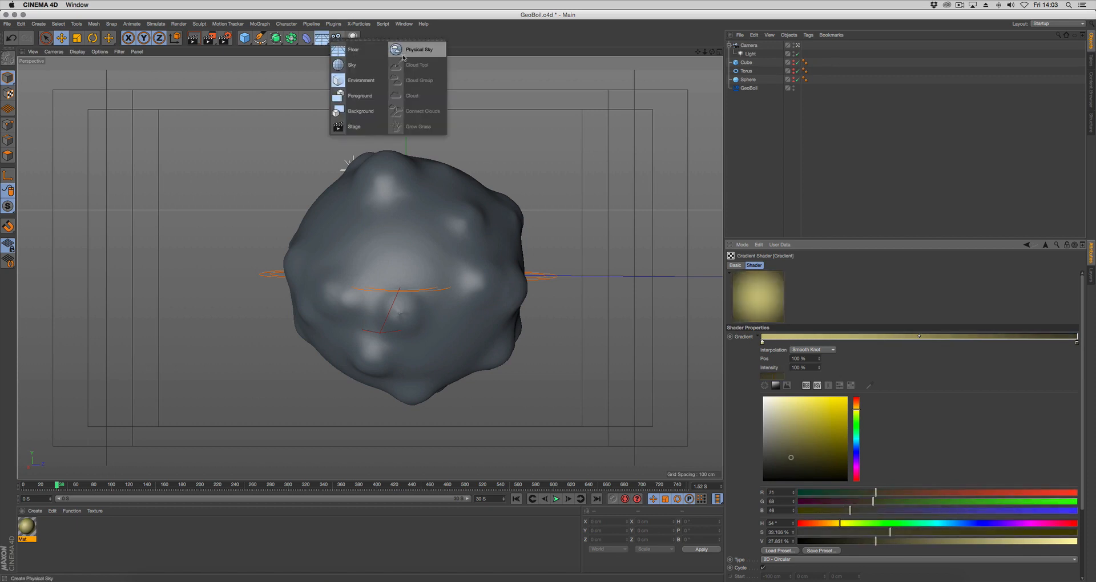
{"action": "left_click", "coordinate": [361, 110]}
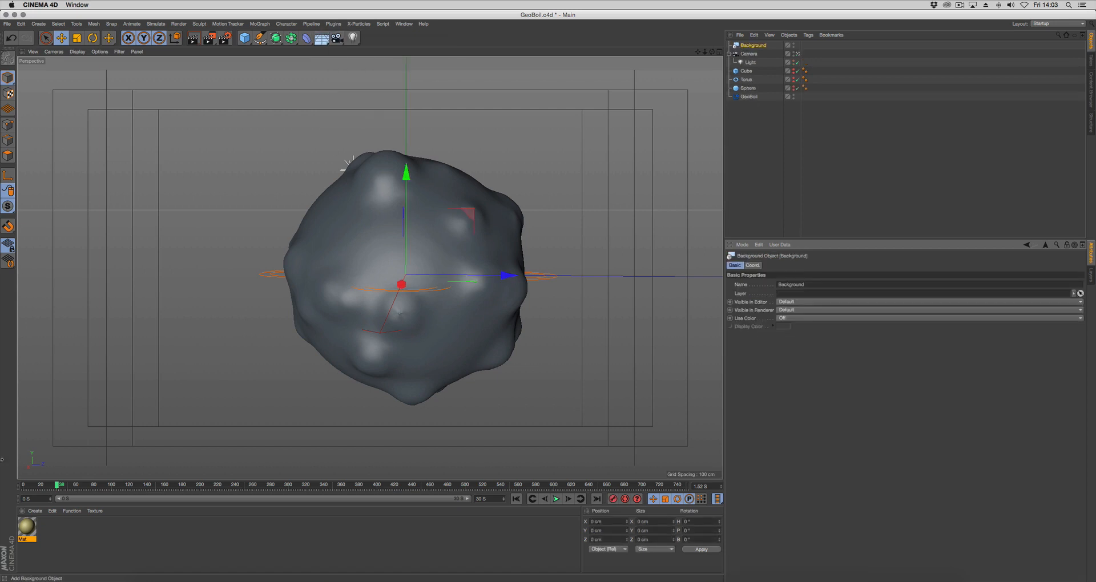
{"action": "left_click_drag", "start_coordinate": [24, 539], "coordinate": [749, 46]}
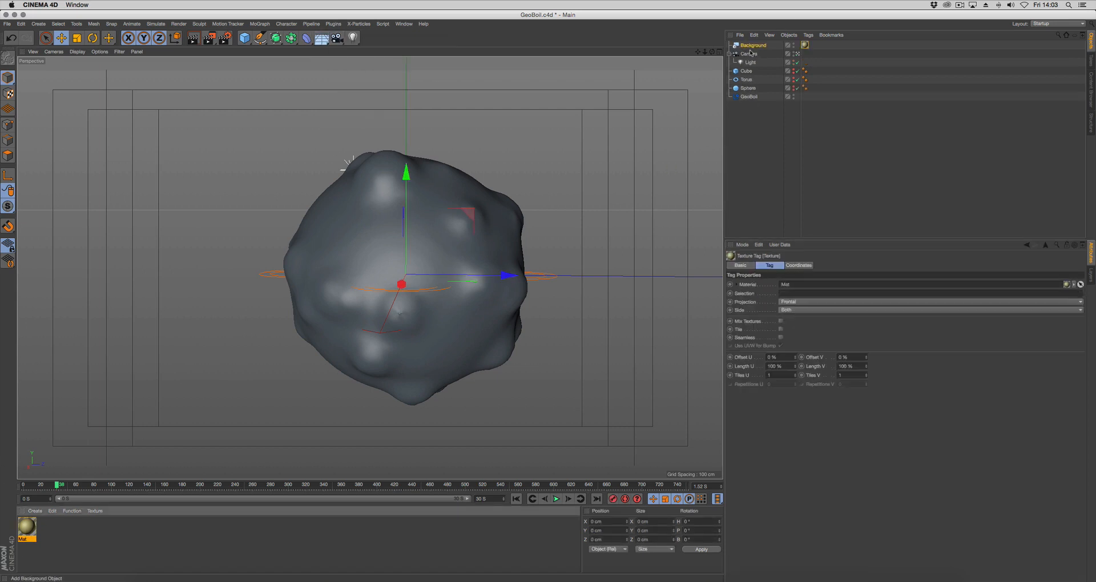
{"action": "left_click", "coordinate": [28, 526]}
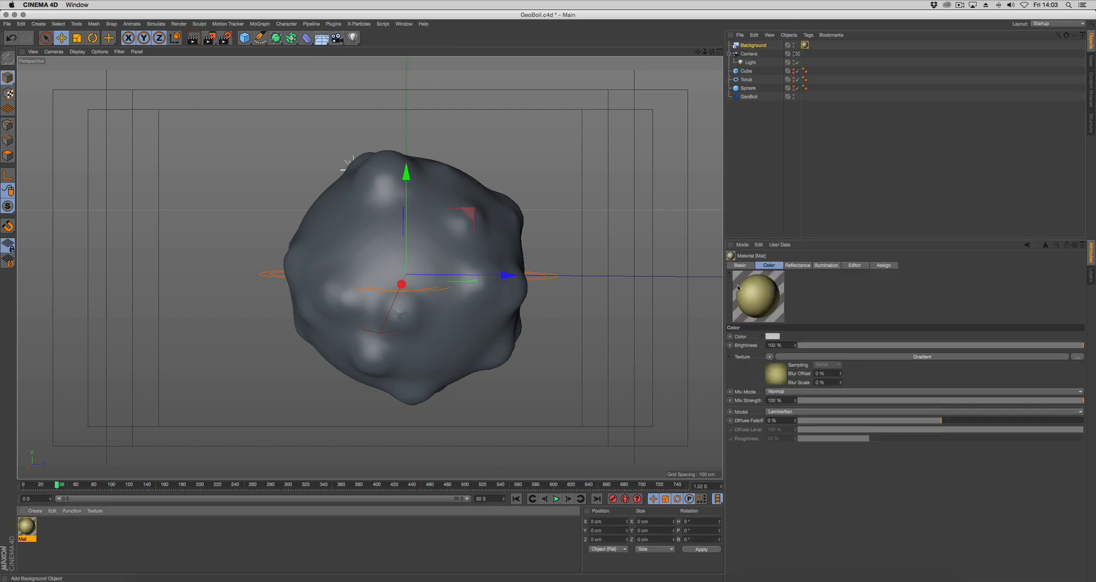
{"action": "left_click", "coordinate": [740, 265]}
{"action": "left_click", "coordinate": [765, 371]}
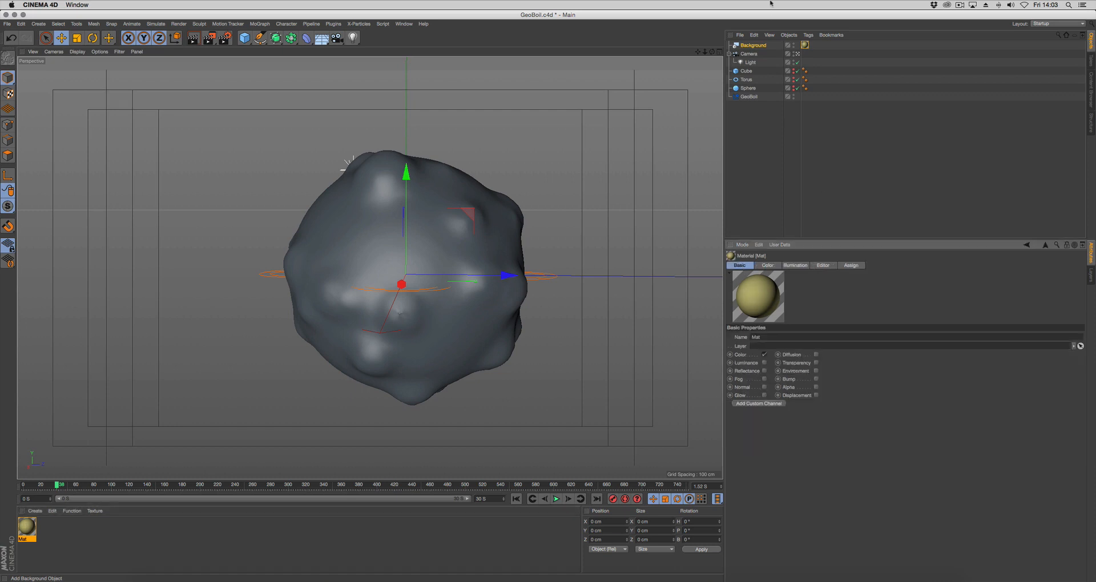
Add a Sky object with a Compositing tag and disable Seen by Camera, Receive Shadows and Cast Shadows
{"action": "left_click_drag", "start_coordinate": [319, 39], "coordinate": [356, 68]}
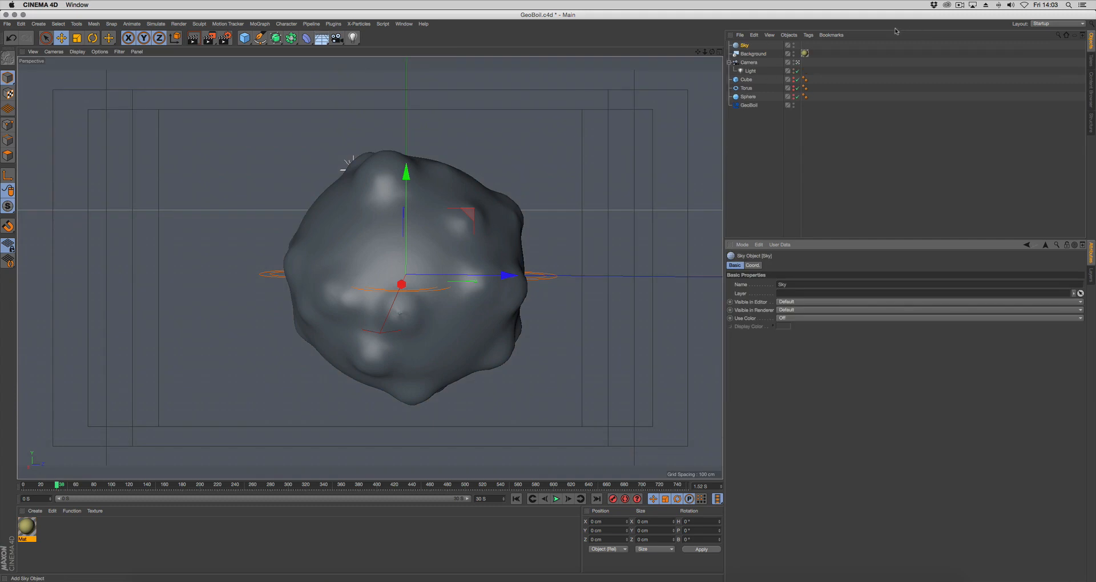
{"action": "right_click", "coordinate": [748, 45]}
{"action": "mouse_move", "coordinate": [787, 50]}
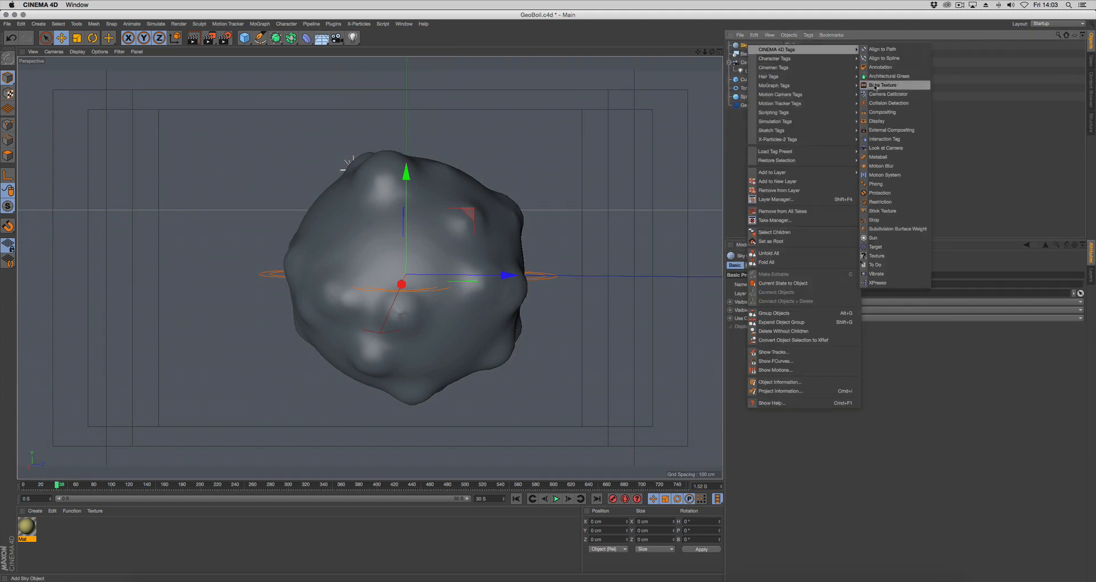
{"action": "left_click", "coordinate": [882, 112]}
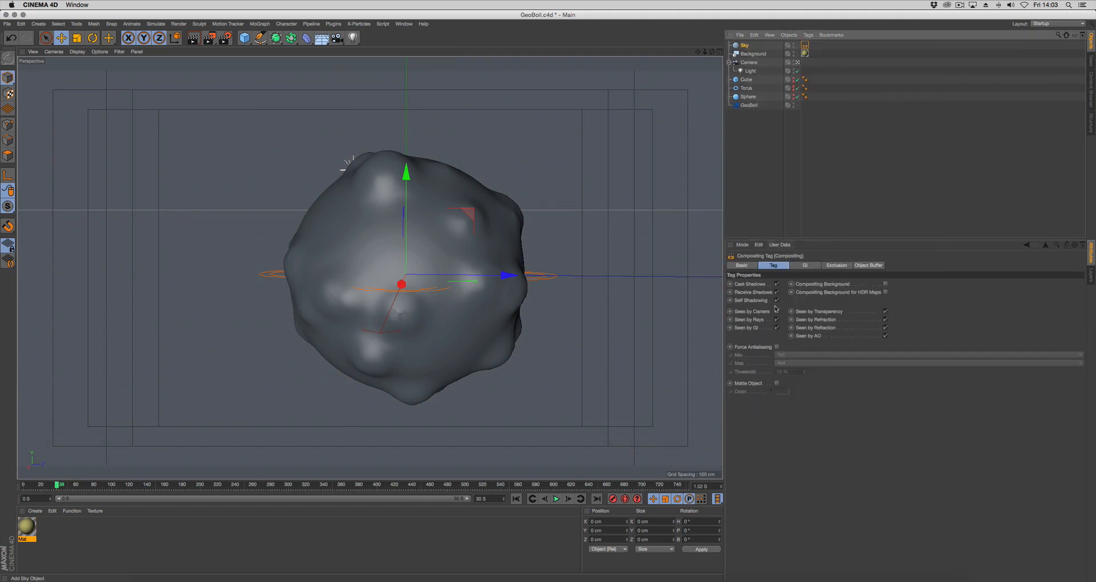
{"action": "left_click", "coordinate": [777, 311]}
{"action": "left_click", "coordinate": [776, 291]}
{"action": "left_click", "coordinate": [777, 284]}
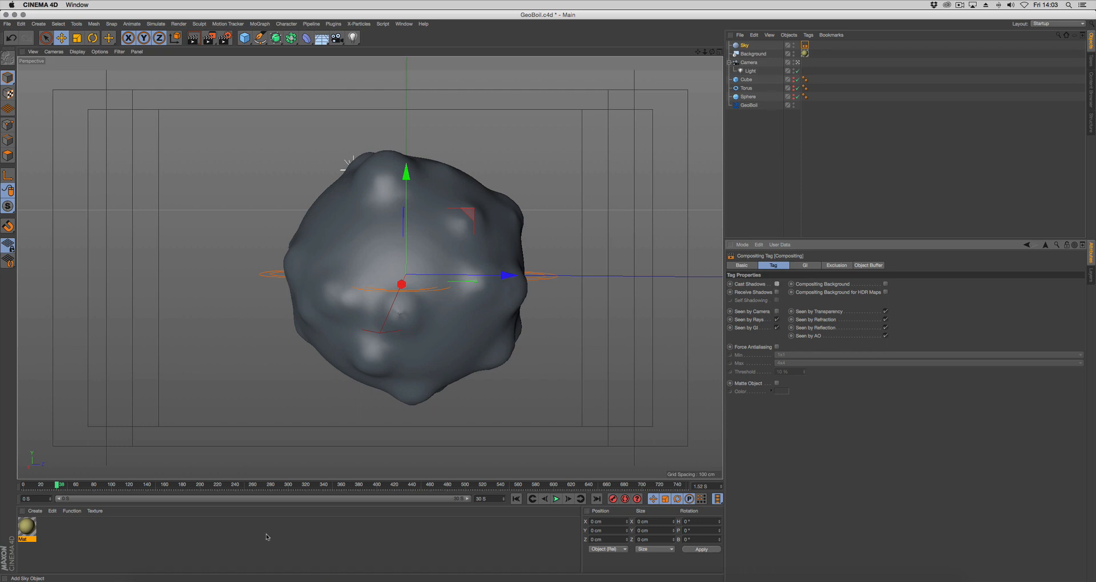
Create a new material and load environment.jpg from the HDRI folder into its Color texture without copying the image to the project
{"action": "double_click", "coordinate": [94, 538]}
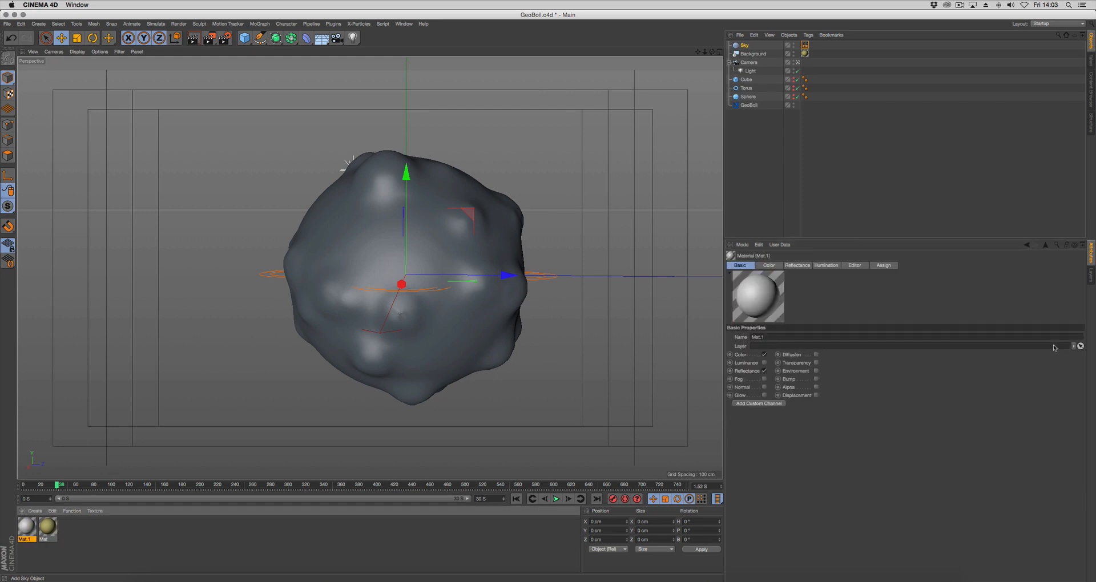
{"action": "left_click", "coordinate": [769, 265]}
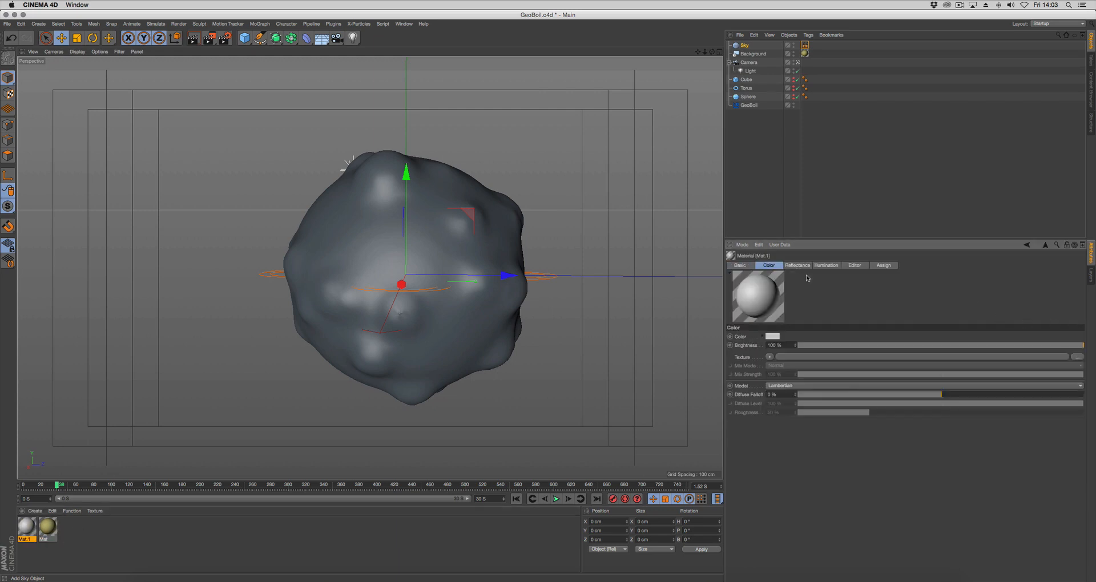
{"action": "left_click", "coordinate": [1077, 356]}
{"action": "left_click", "coordinate": [526, 86]}
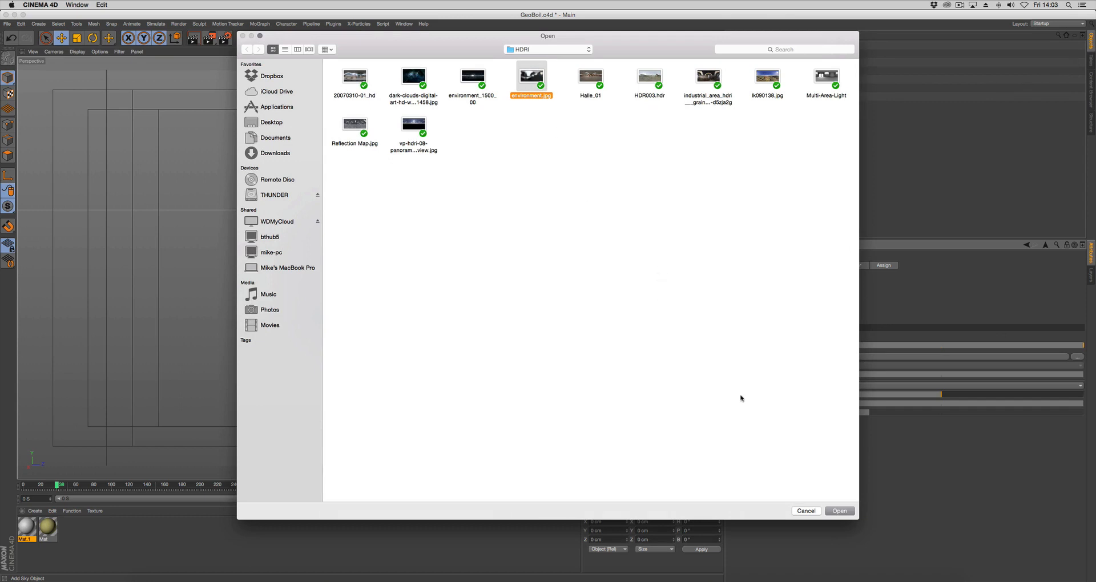
{"action": "left_click", "coordinate": [834, 512]}
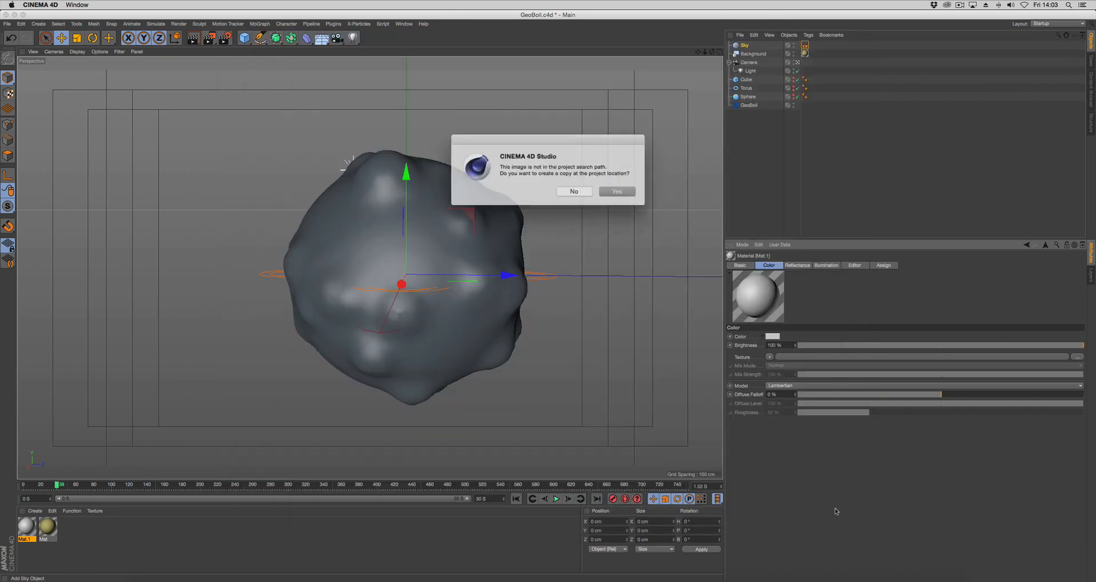
{"action": "left_click", "coordinate": [575, 192]}
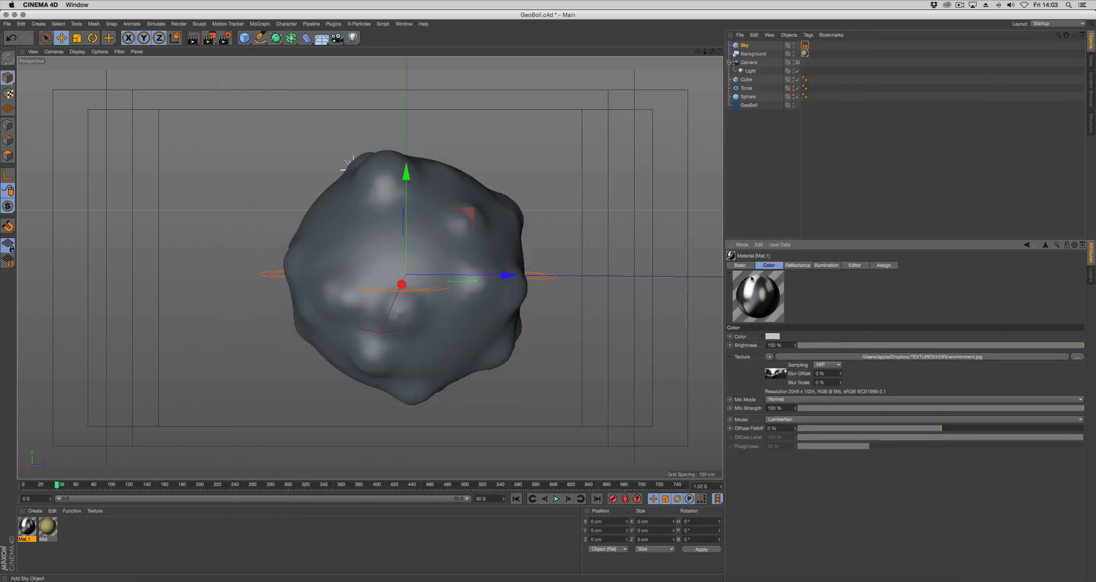
Disable the environment material's Reflectance channel and apply the material to the Sky object
{"action": "left_click", "coordinate": [740, 264]}
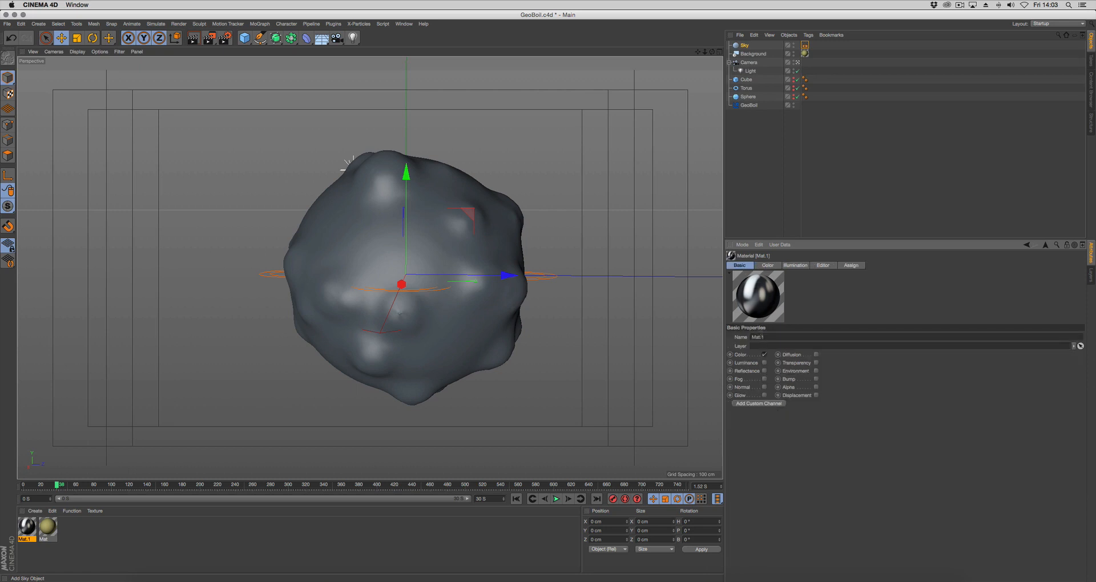
{"action": "left_click_drag", "start_coordinate": [756, 295], "coordinate": [746, 48]}
{"action": "left_click", "coordinate": [769, 127]}
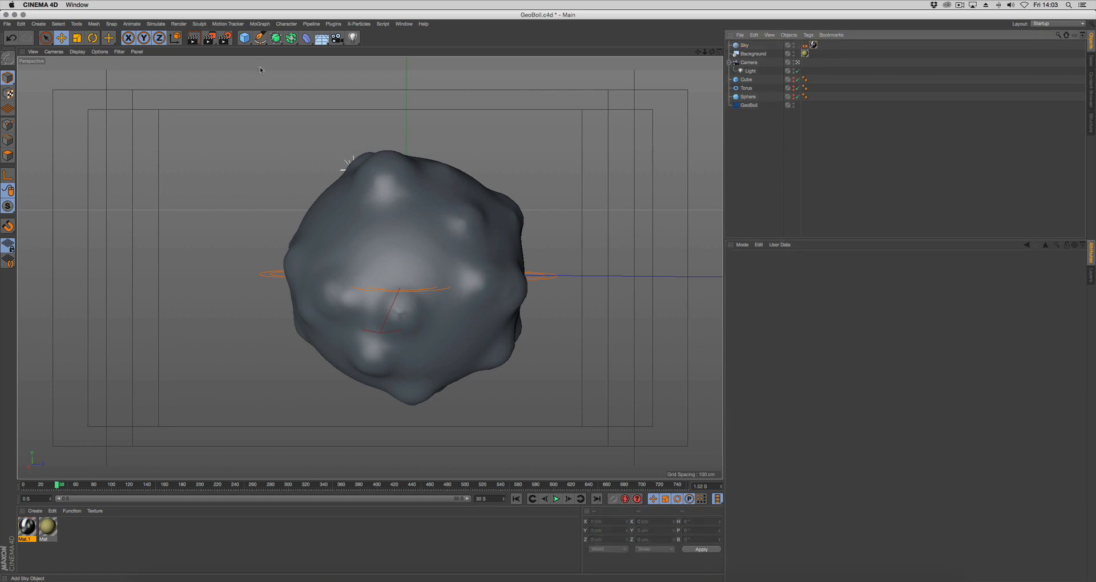
Set GeoBoil's Render Polygon Size to 4 cm and render a preview of the view
{"action": "key", "text": "super+r"}
{"action": "left_click", "coordinate": [754, 106]}
{"action": "left_click", "coordinate": [796, 366]}
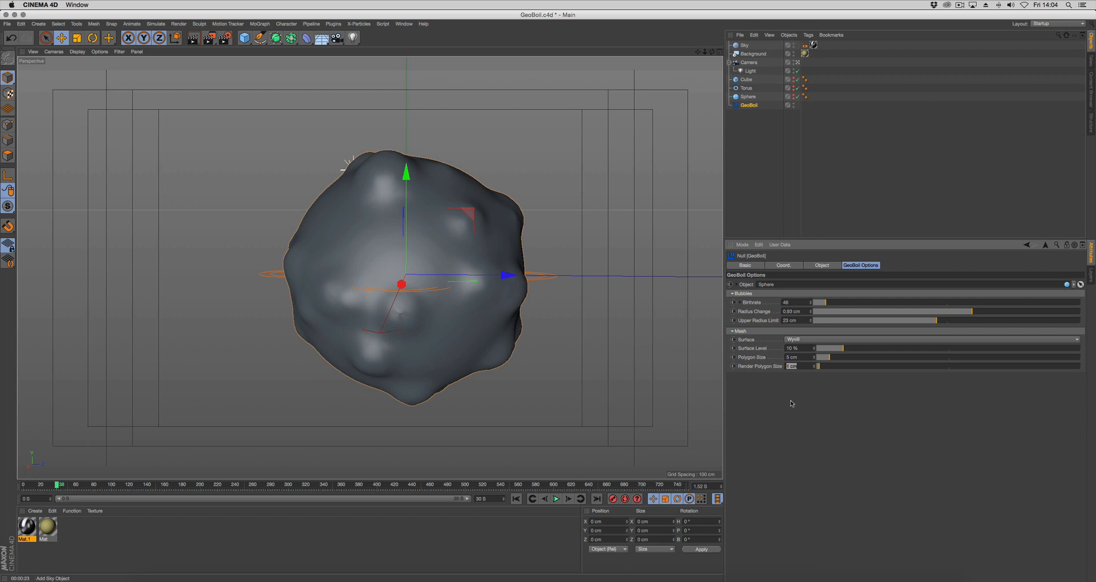
{"action": "type", "text": "4"}
{"action": "key", "text": "Return"}
{"action": "left_click", "coordinate": [193, 40]}
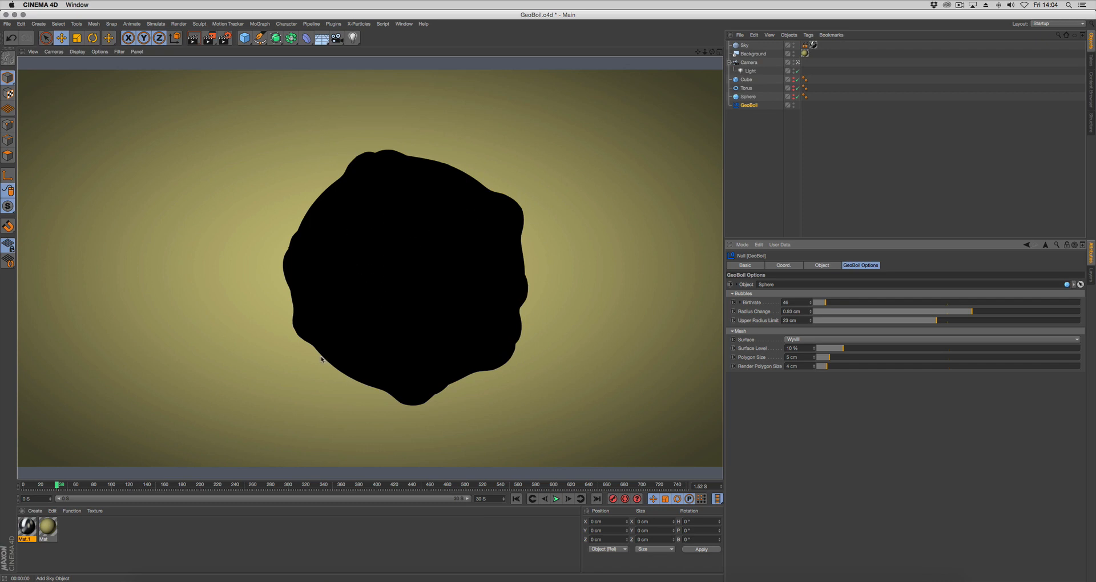
Create another new material and apply it to the boiling mesh
{"action": "double_click", "coordinate": [83, 536]}
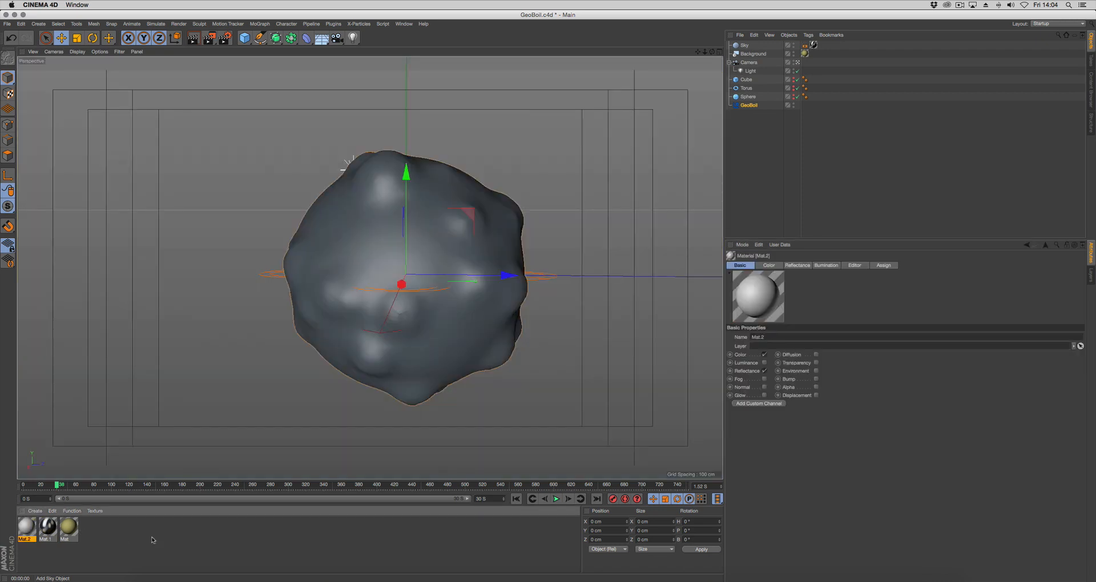
{"action": "left_click", "coordinate": [768, 265]}
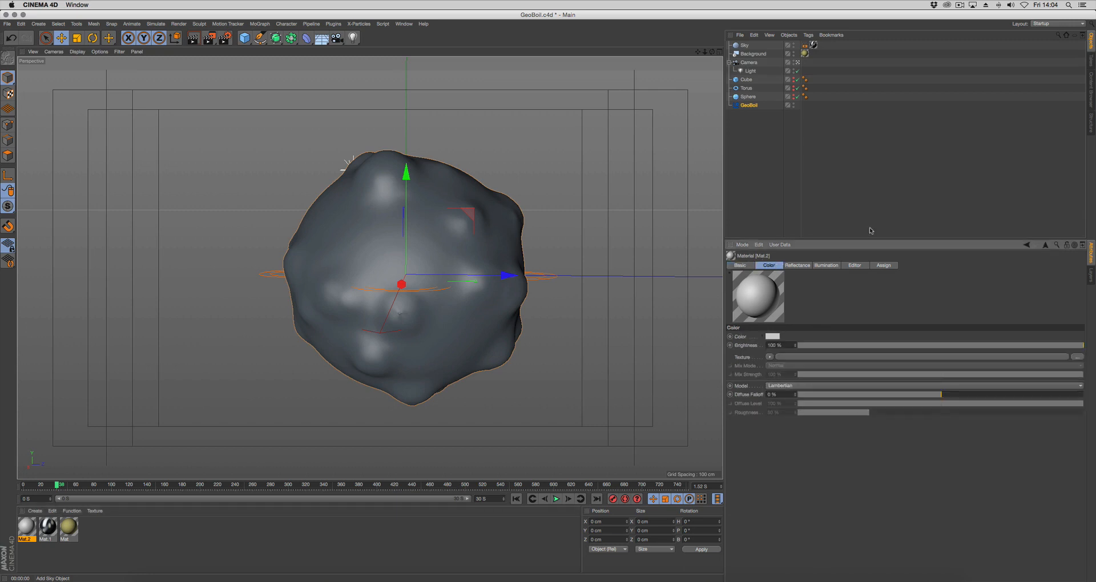
{"action": "left_click_drag", "start_coordinate": [870, 240], "coordinate": [856, 167]}
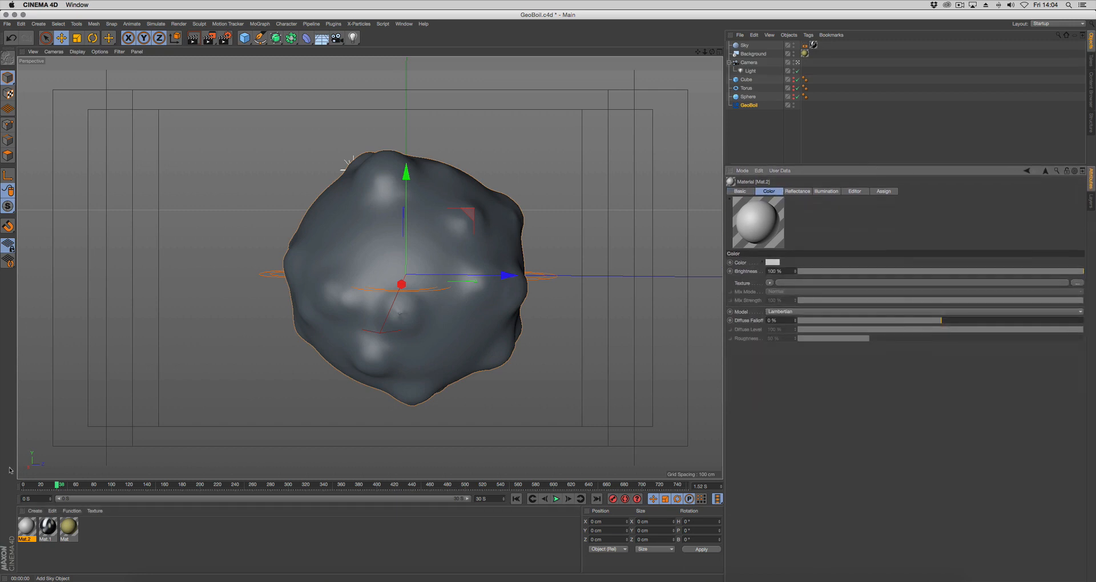
{"action": "left_click_drag", "start_coordinate": [759, 220], "coordinate": [455, 244]}
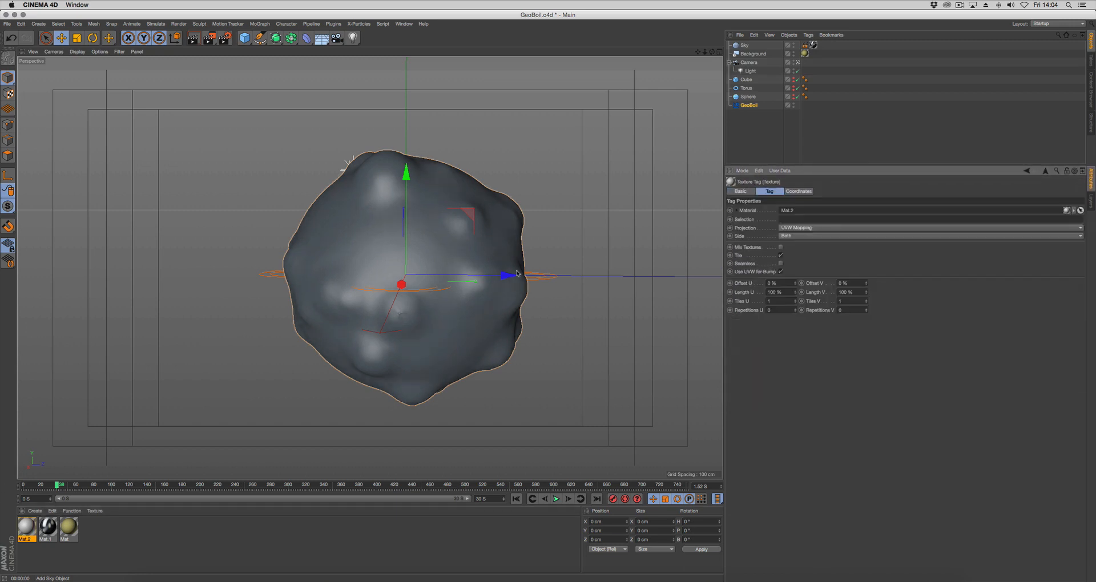
Show both hidden layers in the object hierarchy and expand xpSystem to reach the skinner's texture tag
{"action": "left_click", "coordinate": [748, 105]}
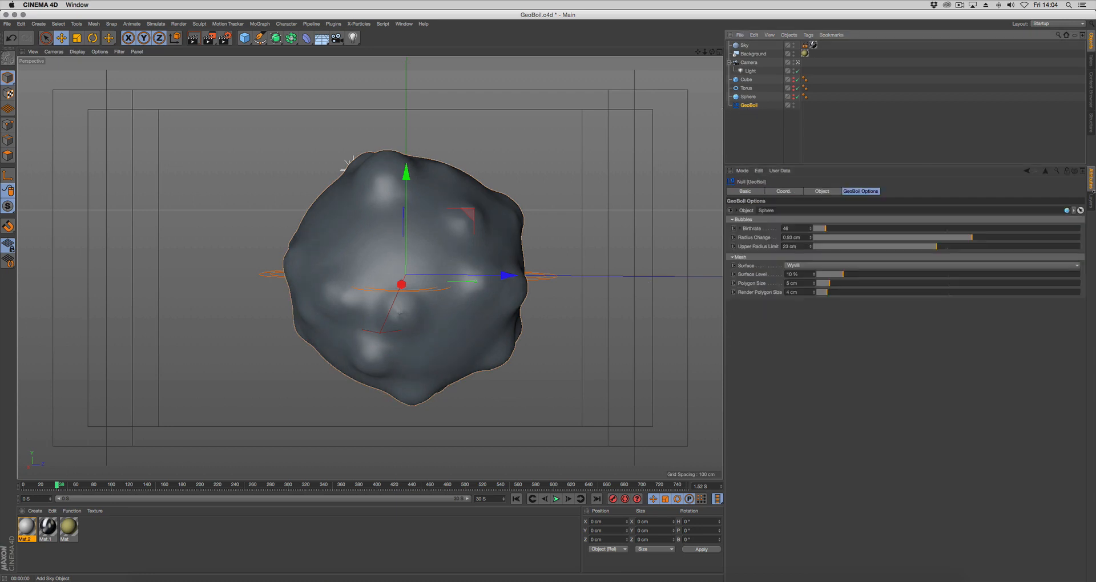
{"action": "left_click", "coordinate": [1091, 202]}
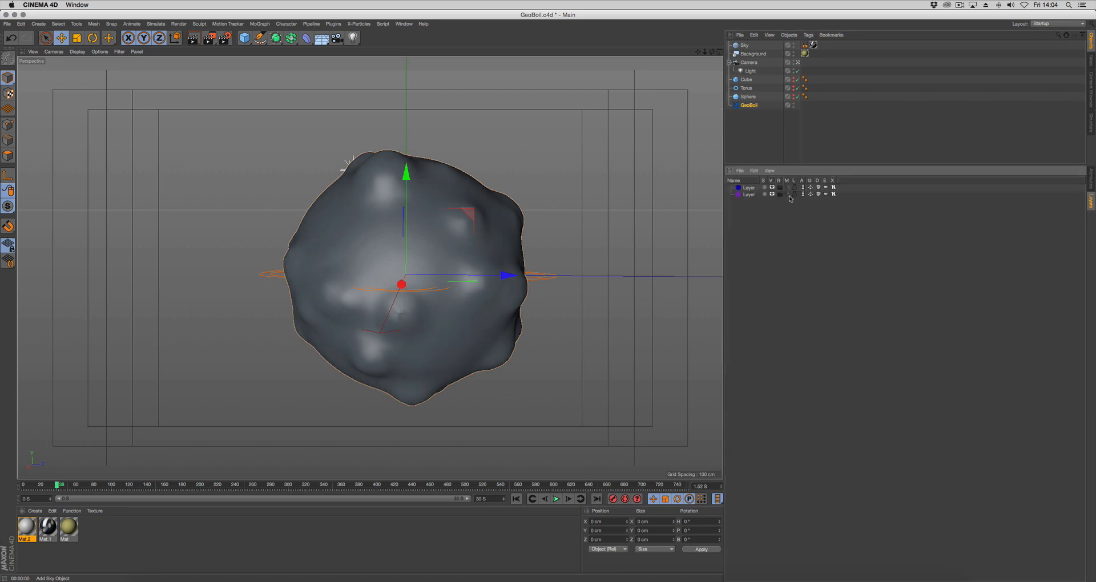
{"action": "left_click", "coordinate": [788, 194]}
{"action": "left_click", "coordinate": [789, 187]}
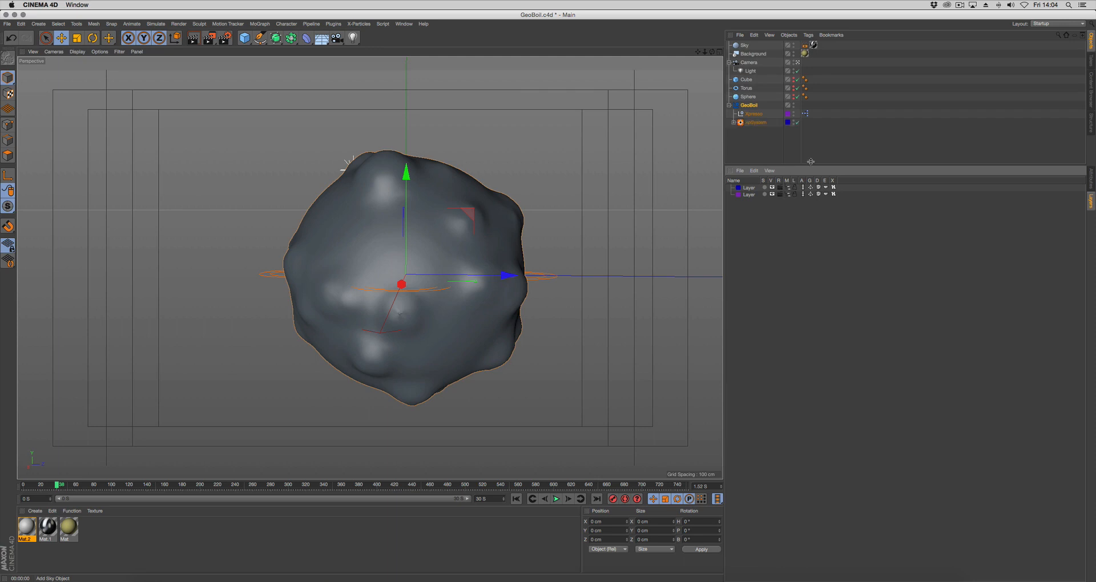
{"action": "left_click_drag", "start_coordinate": [838, 165], "coordinate": [839, 219]}
{"action": "left_click", "coordinate": [732, 122]}
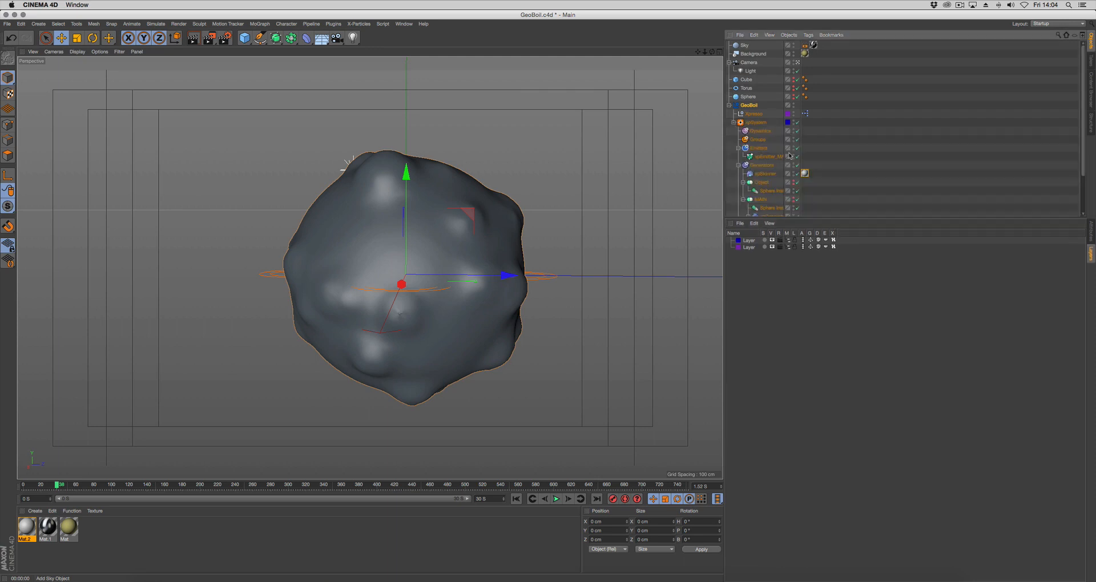
{"action": "scroll", "coordinate": [766, 172], "scroll_direction": "down", "scroll_amount": 1}
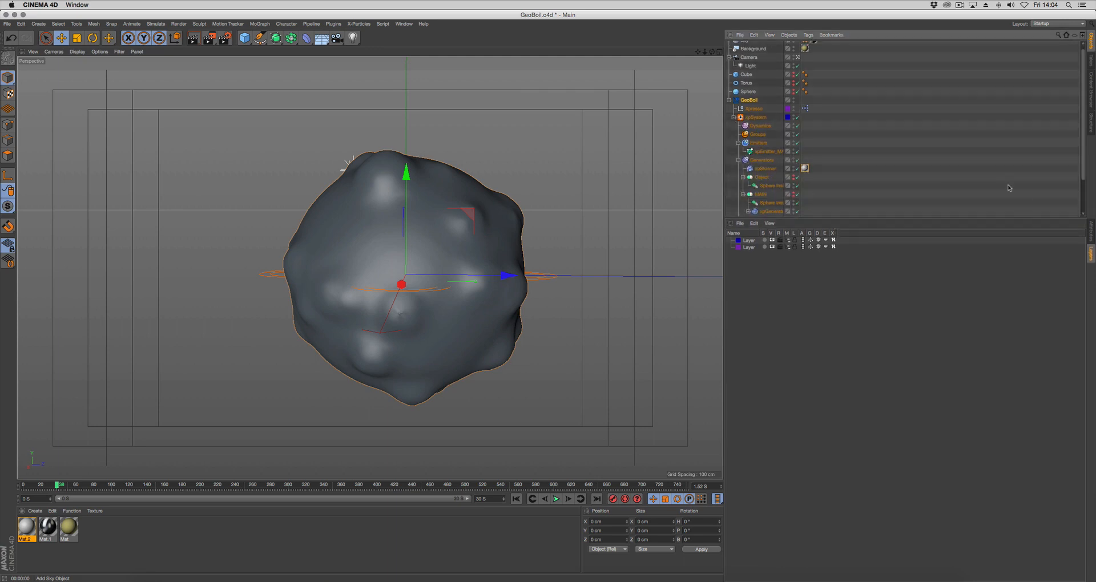
Set the projection of the skinner's texture tag to Cubic
{"action": "left_click", "coordinate": [1091, 230]}
{"action": "left_click", "coordinate": [800, 280]}
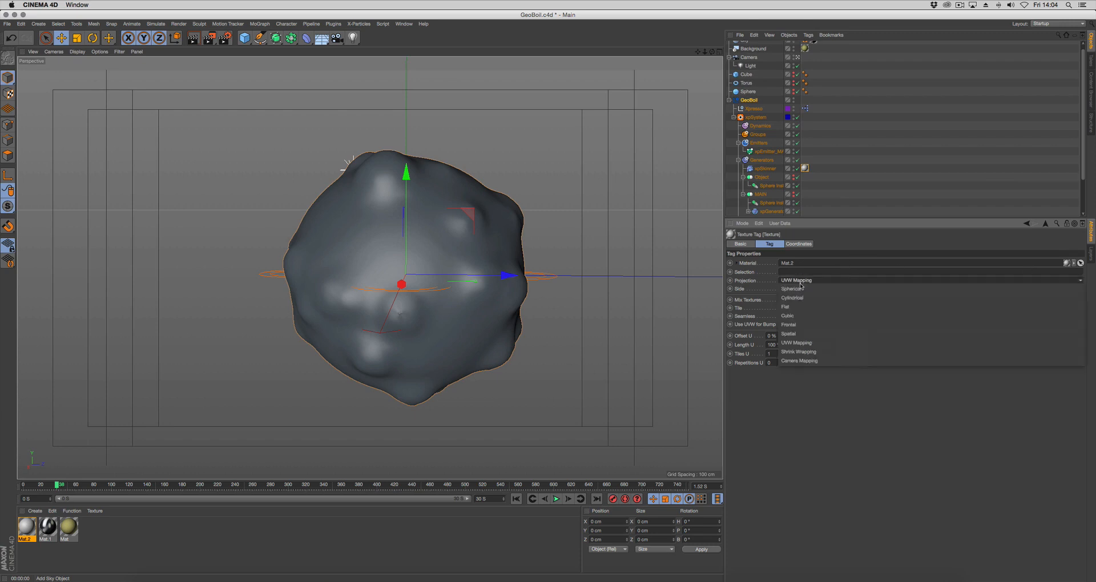
{"action": "left_click", "coordinate": [799, 318]}
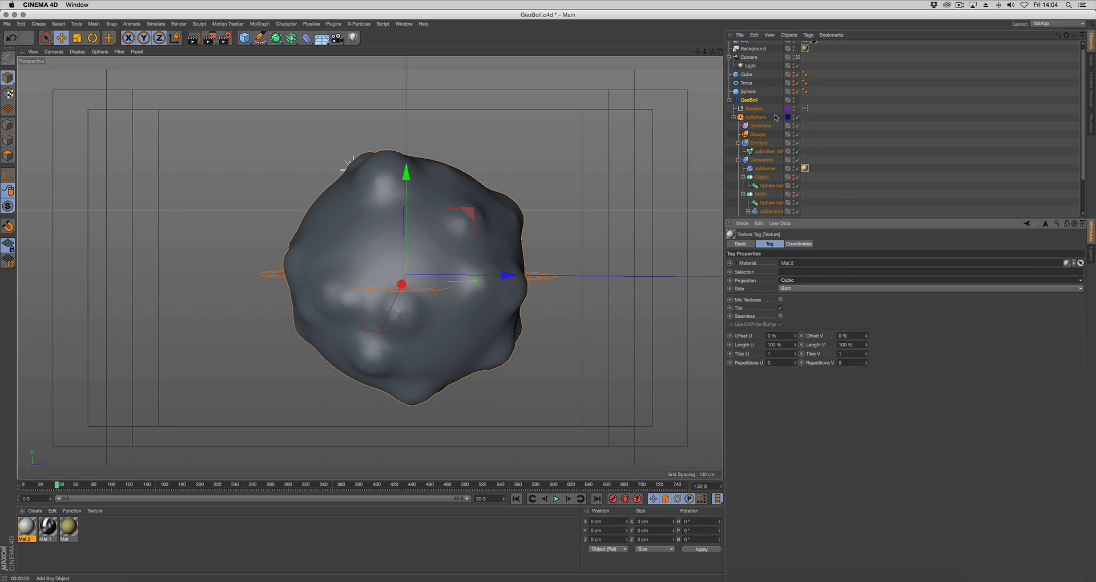
Collapse the GeoBoil hierarchy and hide both layers' objects from the object list again
{"action": "left_click", "coordinate": [729, 100]}
{"action": "left_click", "coordinate": [1091, 256]}
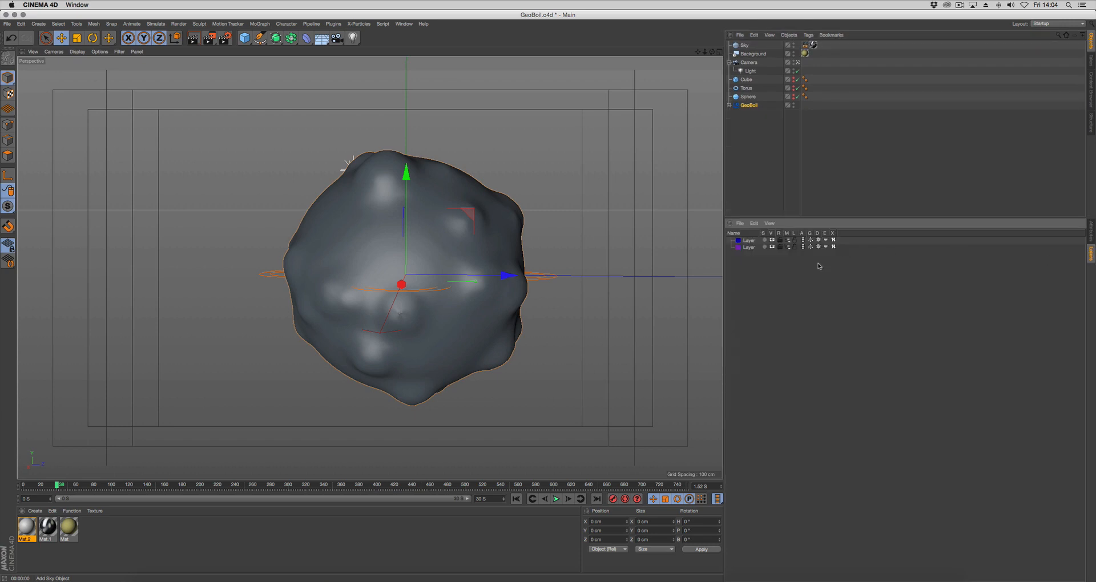
{"action": "left_click", "coordinate": [733, 115]}
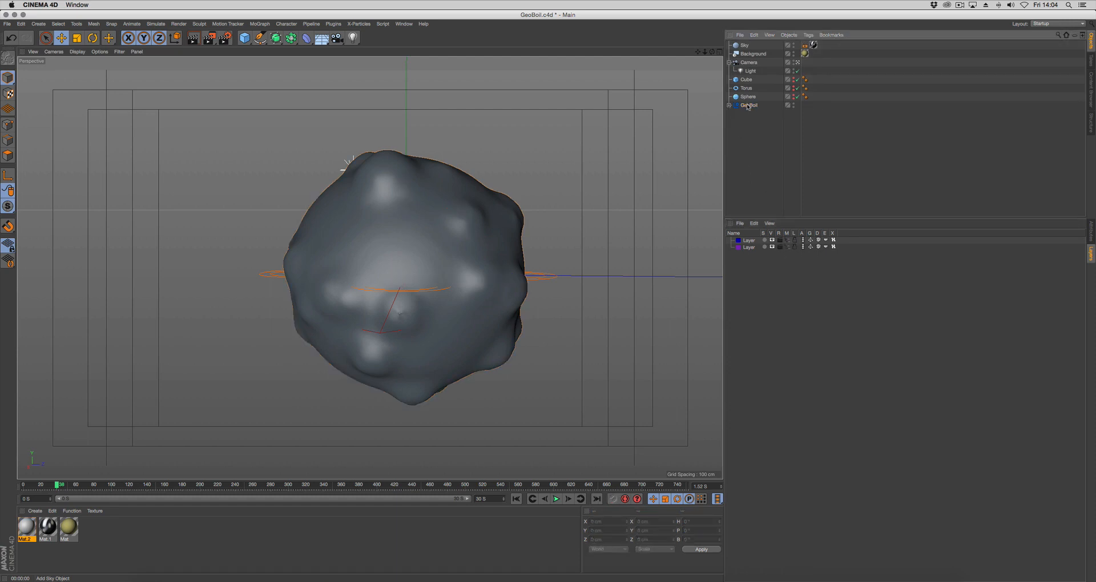
{"action": "left_click", "coordinate": [787, 244]}
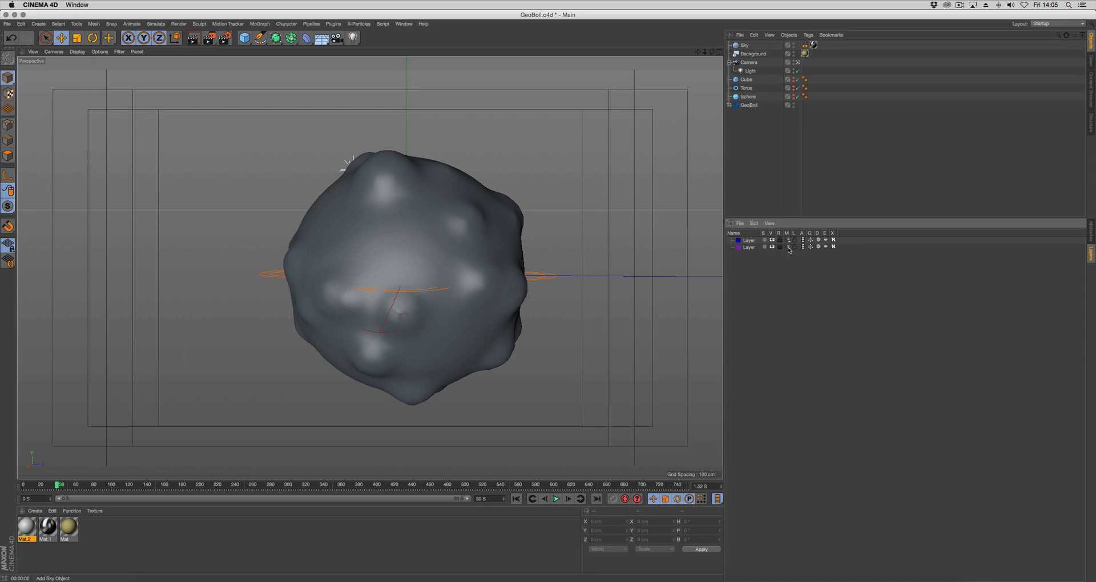
{"action": "left_click", "coordinate": [729, 105]}
{"action": "left_click", "coordinate": [728, 105]}
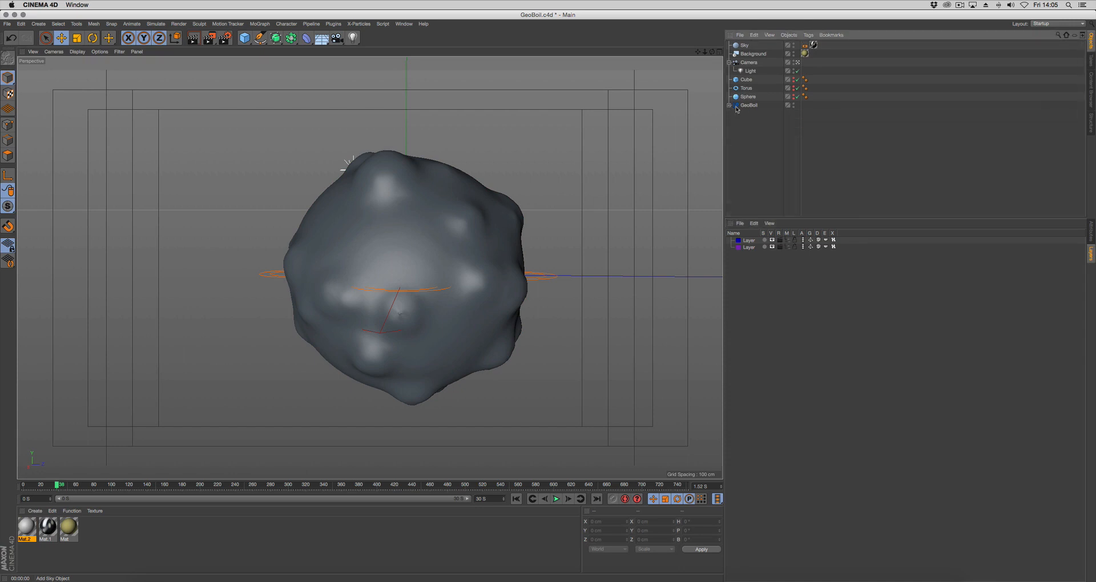
{"action": "left_click", "coordinate": [743, 107]}
{"action": "left_click", "coordinate": [806, 136]}
{"action": "left_click", "coordinate": [242, 512]}
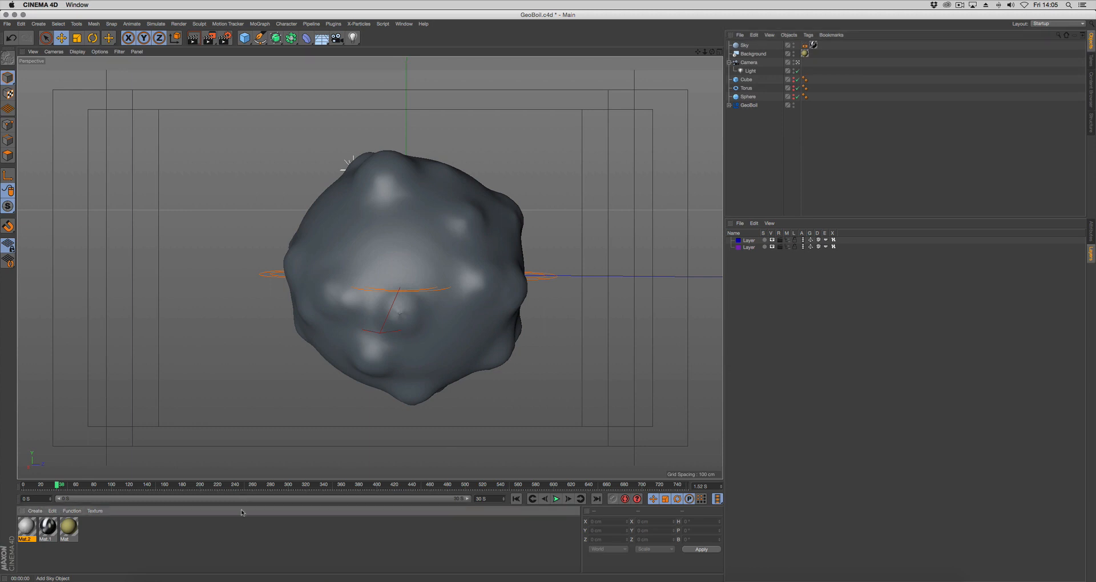
Set the mesh material's colour to a very dark green with hue 137° and saturation 100%
{"action": "left_click", "coordinate": [1089, 230]}
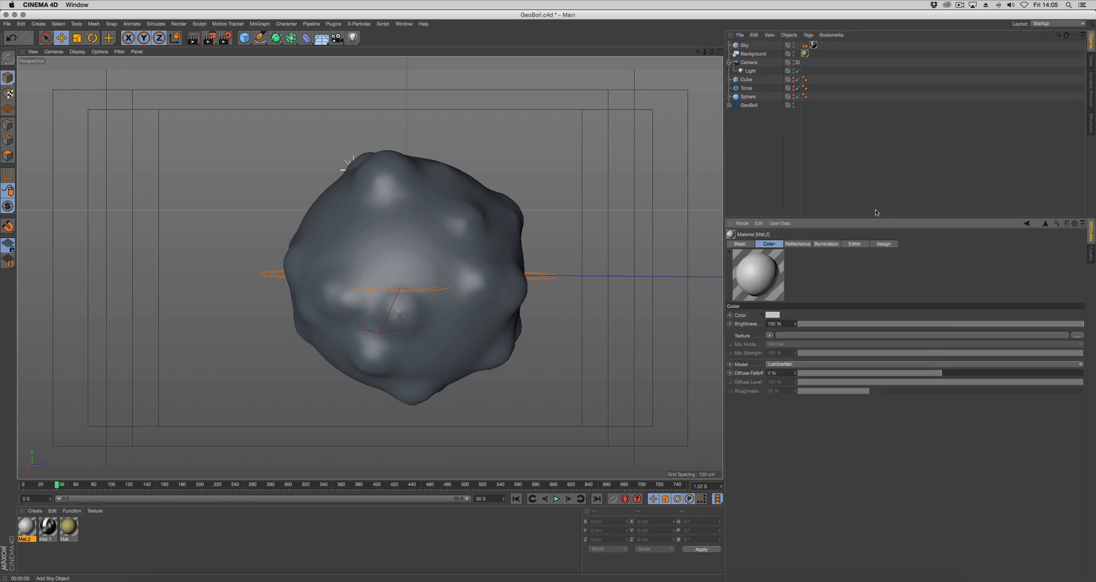
{"action": "left_click_drag", "start_coordinate": [873, 219], "coordinate": [873, 165]}
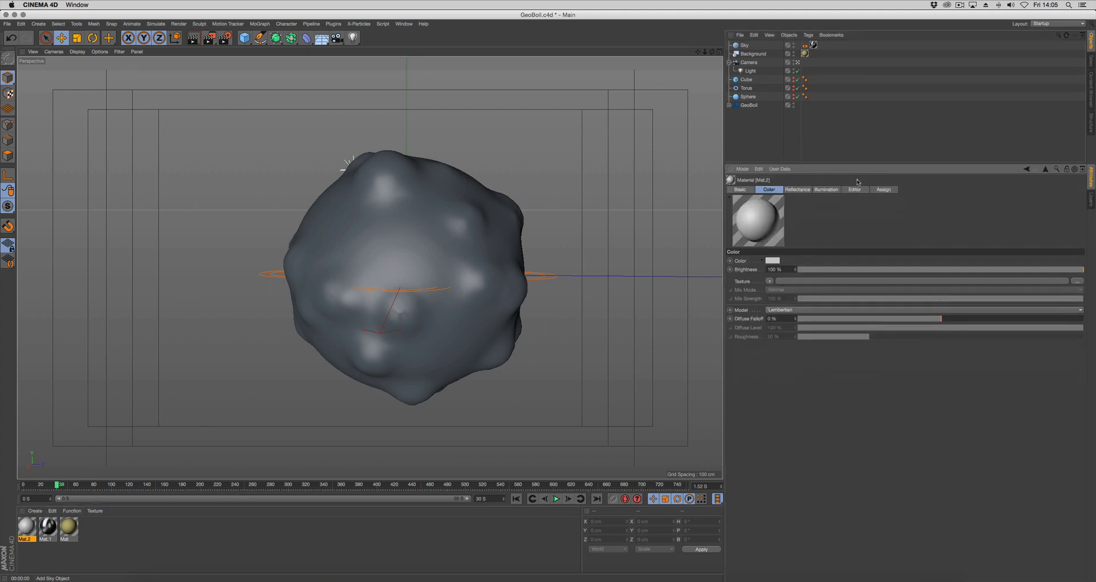
{"action": "left_click", "coordinate": [762, 261]}
{"action": "left_click", "coordinate": [862, 315]}
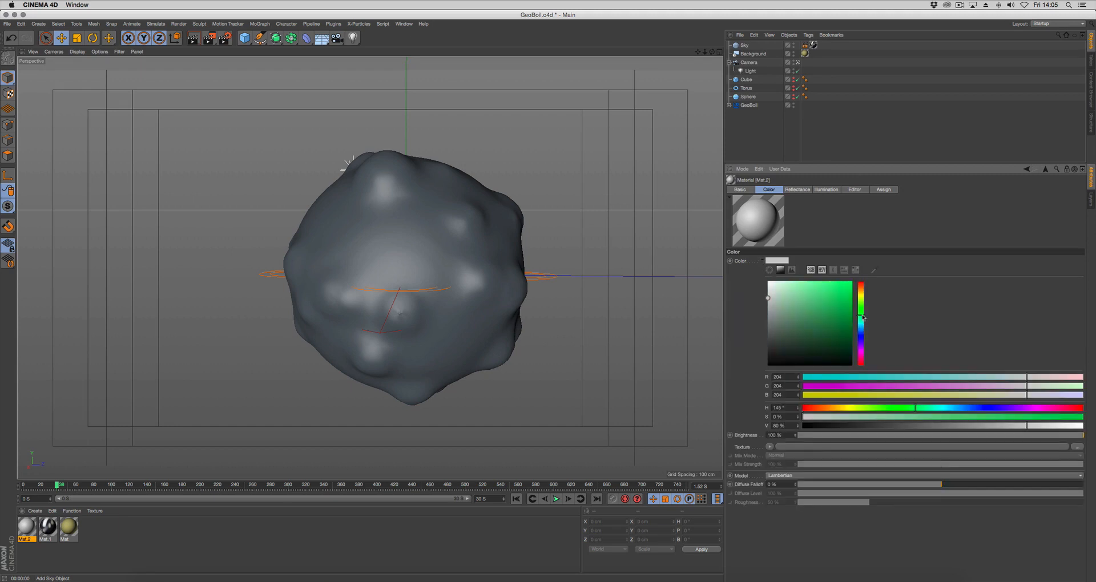
{"action": "left_click", "coordinate": [852, 355]}
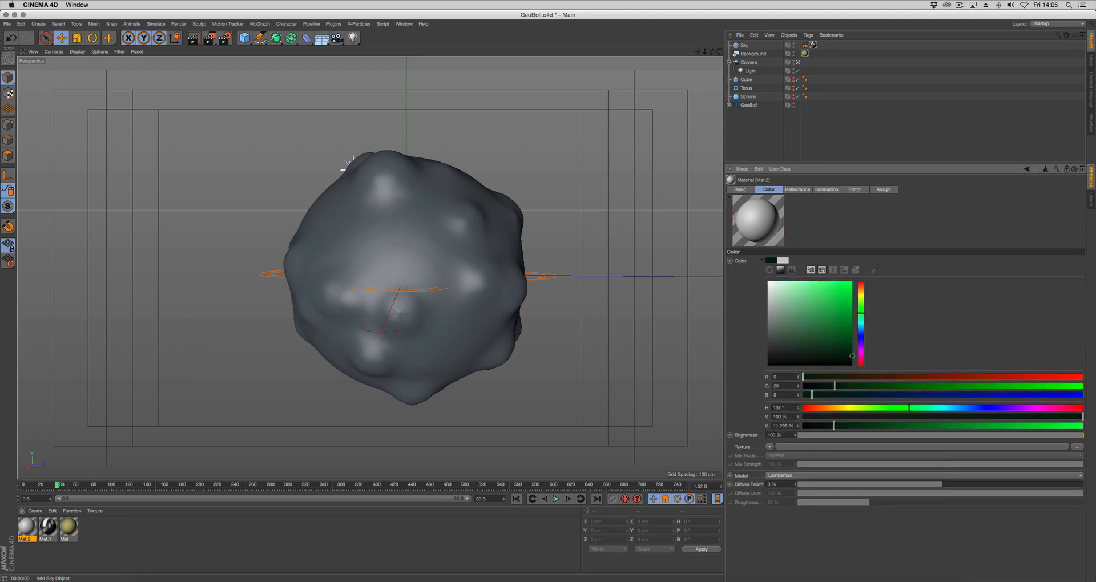
{"action": "left_click", "coordinate": [852, 358]}
{"action": "left_click", "coordinate": [851, 357]}
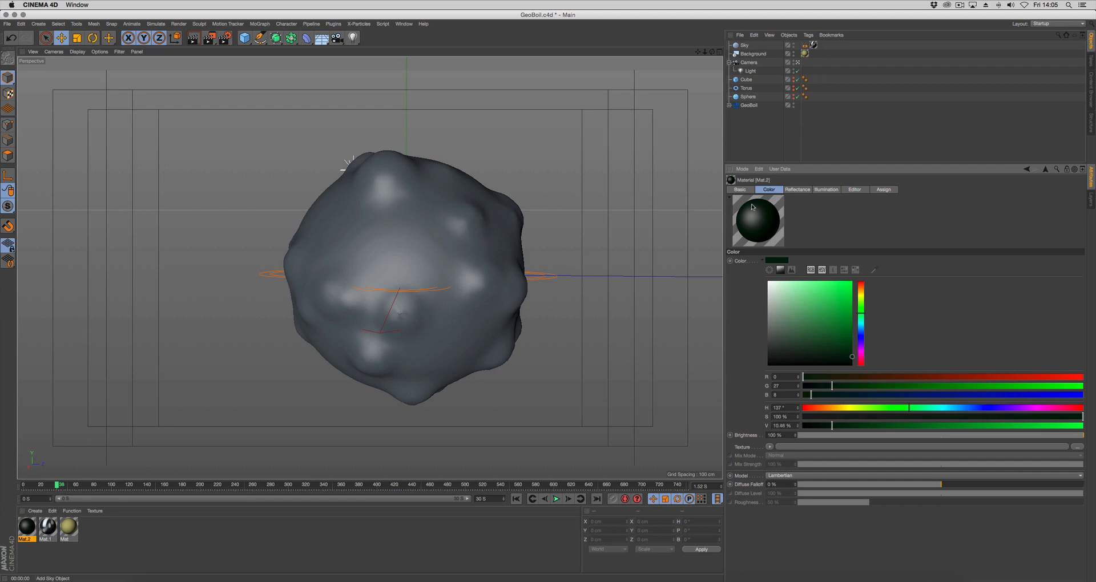
{"action": "left_click", "coordinate": [763, 261]}
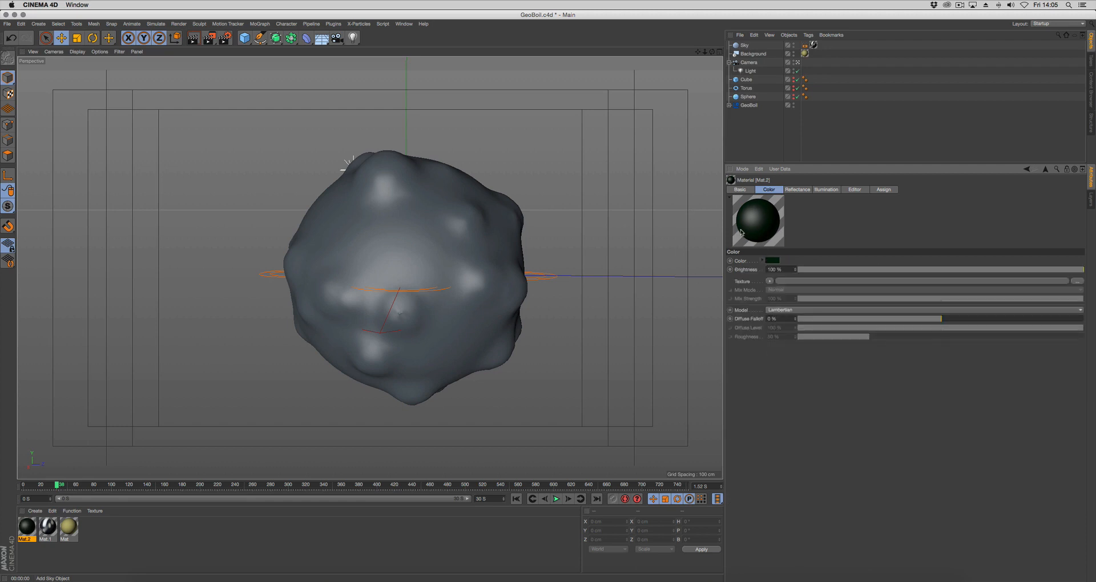
Add a GGX layer to the dark green material's Reflectance channel and set its Roughness to 15%
{"action": "left_click", "coordinate": [803, 194]}
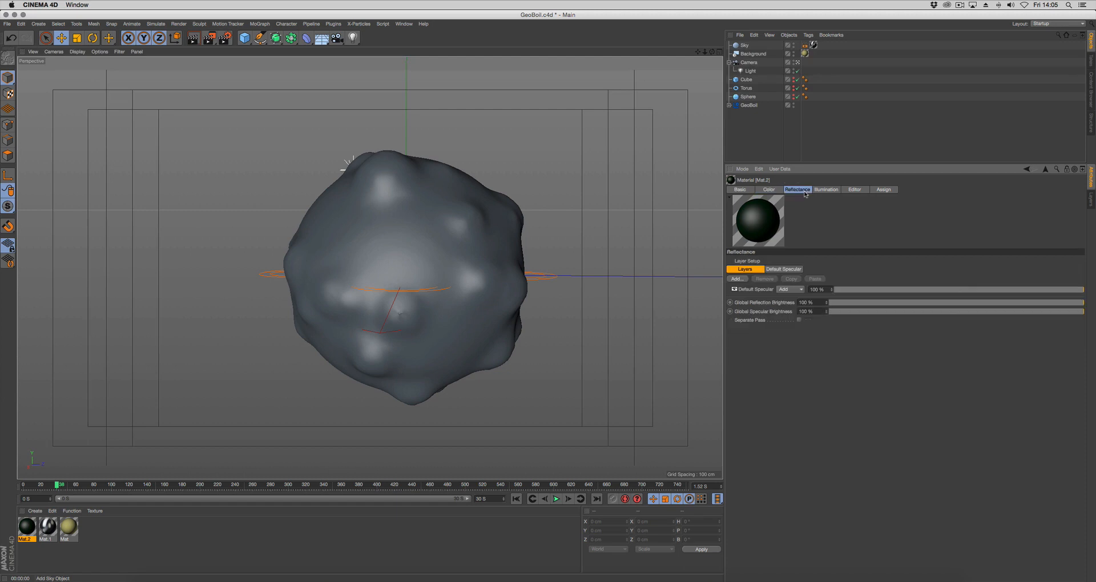
{"action": "left_click", "coordinate": [736, 279]}
{"action": "left_click", "coordinate": [766, 289]}
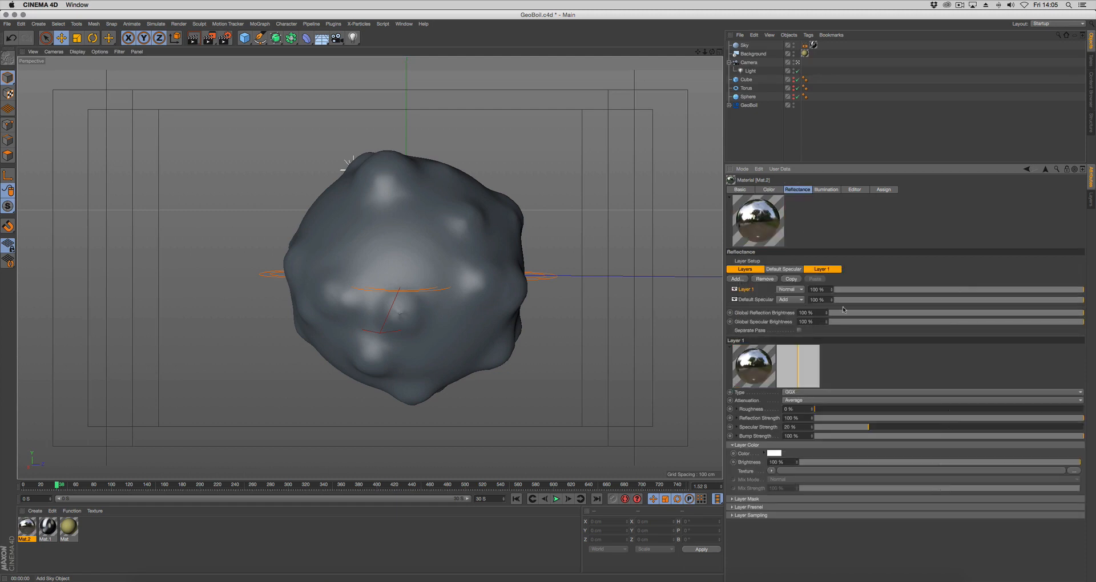
{"action": "left_click", "coordinate": [833, 270]}
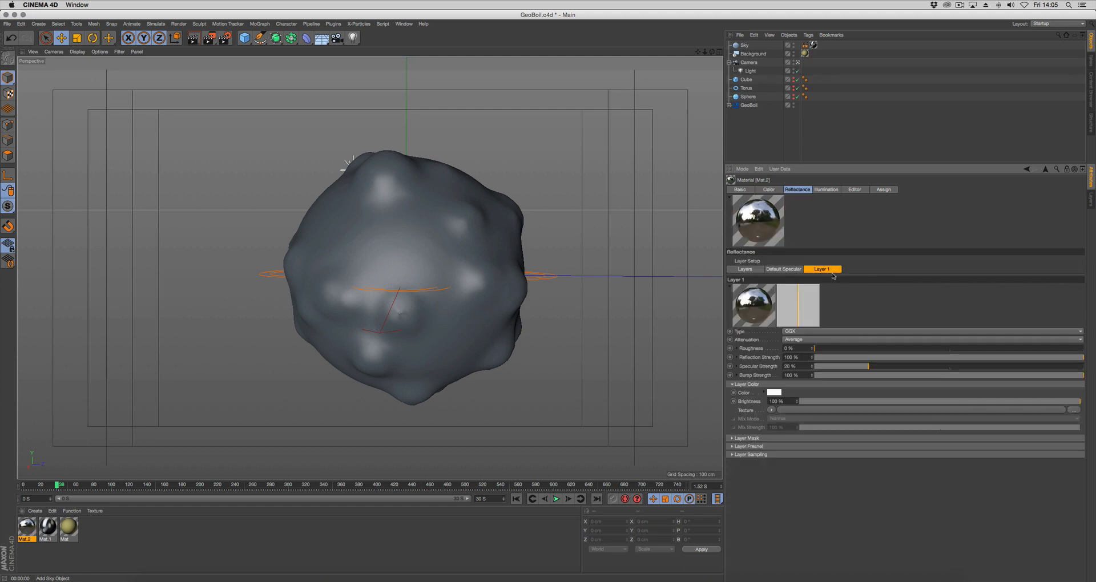
{"action": "double_click", "coordinate": [788, 348]}
{"action": "type", "text": "15"}
{"action": "key", "text": "Return"}
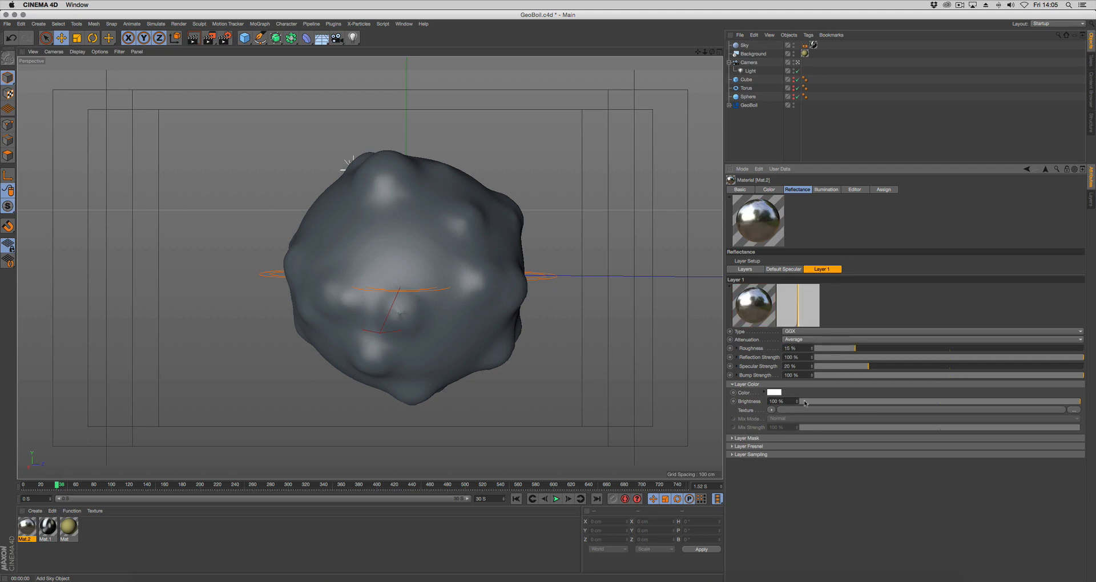
Reduce the Default Specular layer's strength to 12% and lower the strength of reflection Layer 1
{"action": "left_click", "coordinate": [744, 270]}
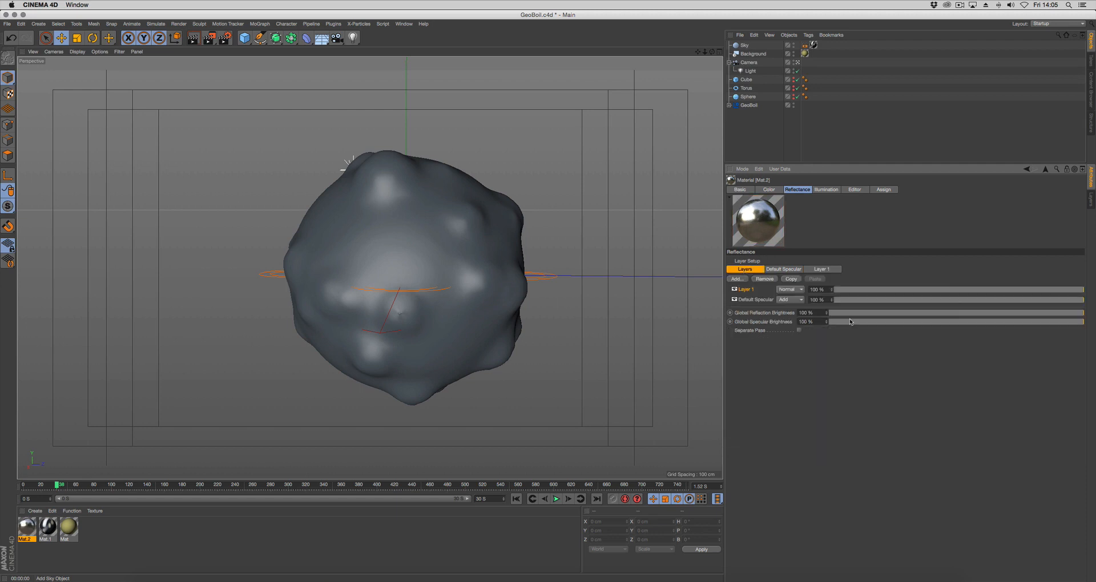
{"action": "left_click_drag", "start_coordinate": [933, 302], "coordinate": [864, 304]}
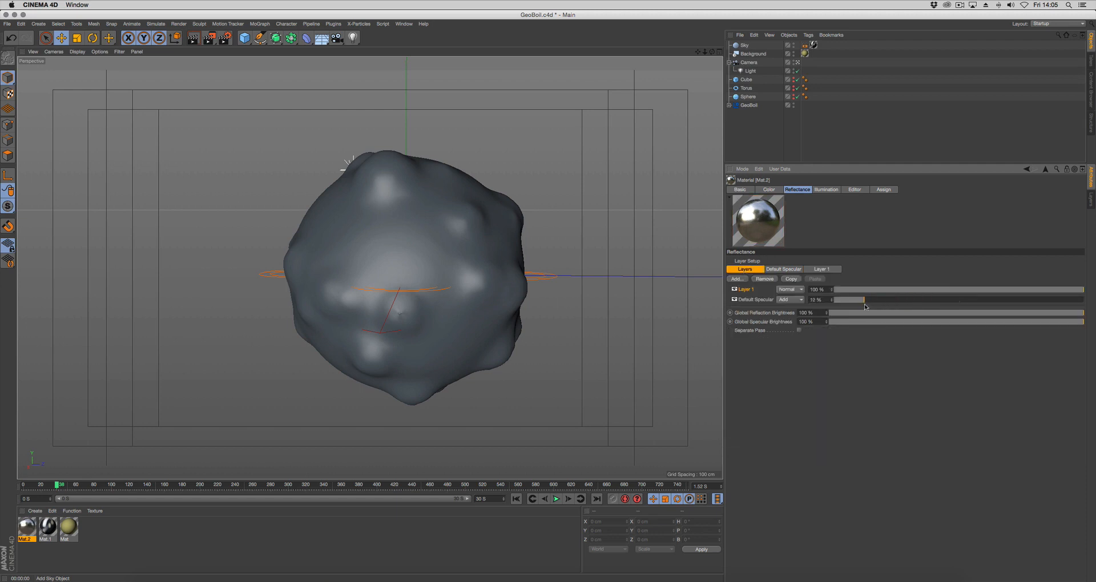
{"action": "left_click_drag", "start_coordinate": [928, 290], "coordinate": [887, 290]}
Enable the material's Transparency channel and set its Refraction to 1.6
{"action": "left_click", "coordinate": [740, 190]}
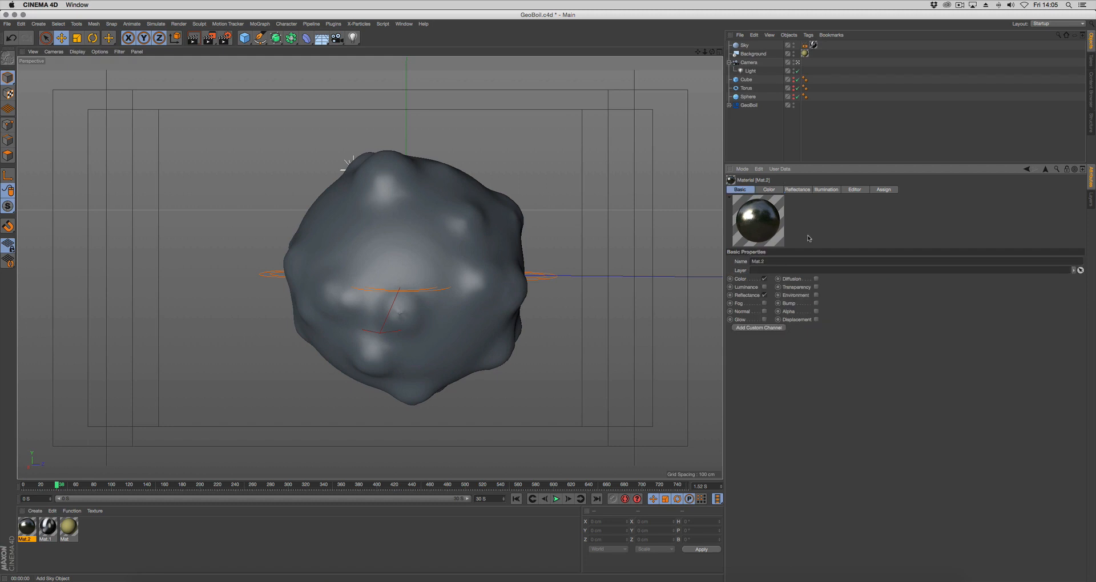
{"action": "left_click", "coordinate": [816, 287]}
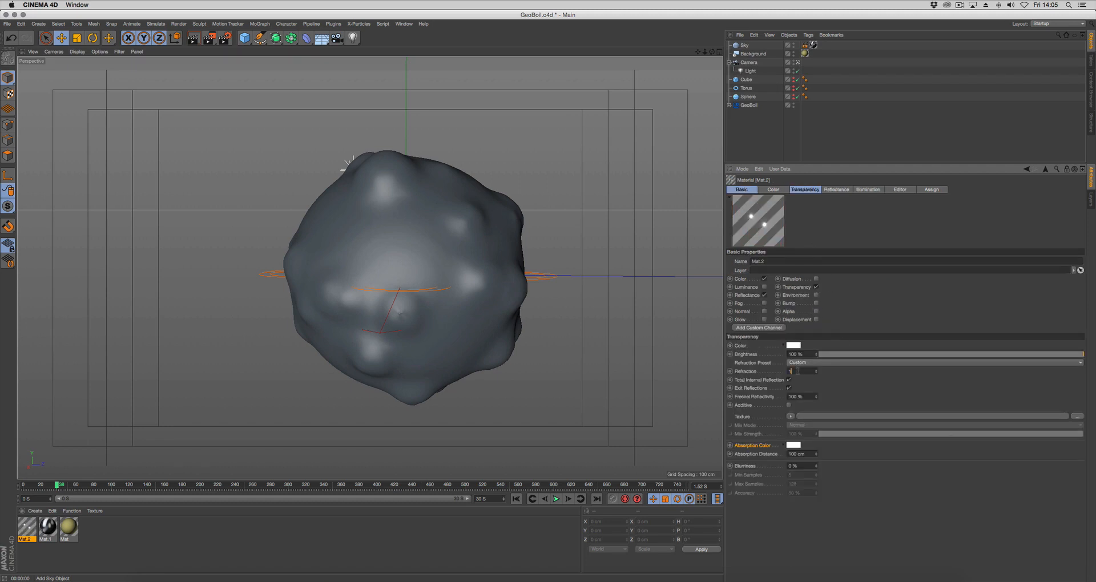
{"action": "type", "text": "6"}
{"action": "key", "text": "Return"}
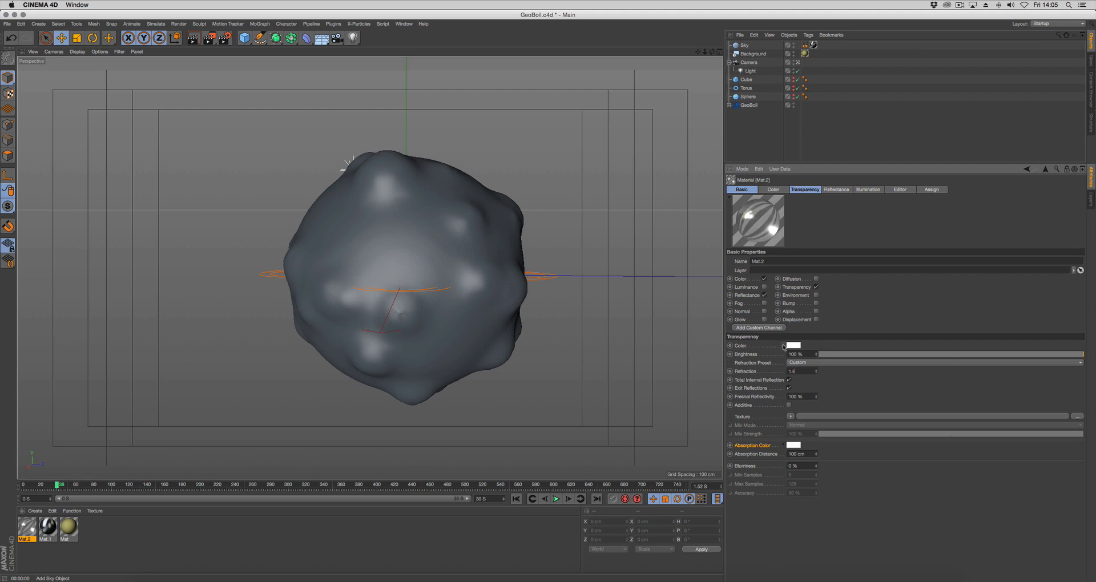
Set the transparency colour to a very pale green with hue 132° and saturation about 2.4%
{"action": "left_click", "coordinate": [783, 346]}
{"action": "left_click", "coordinate": [884, 399]}
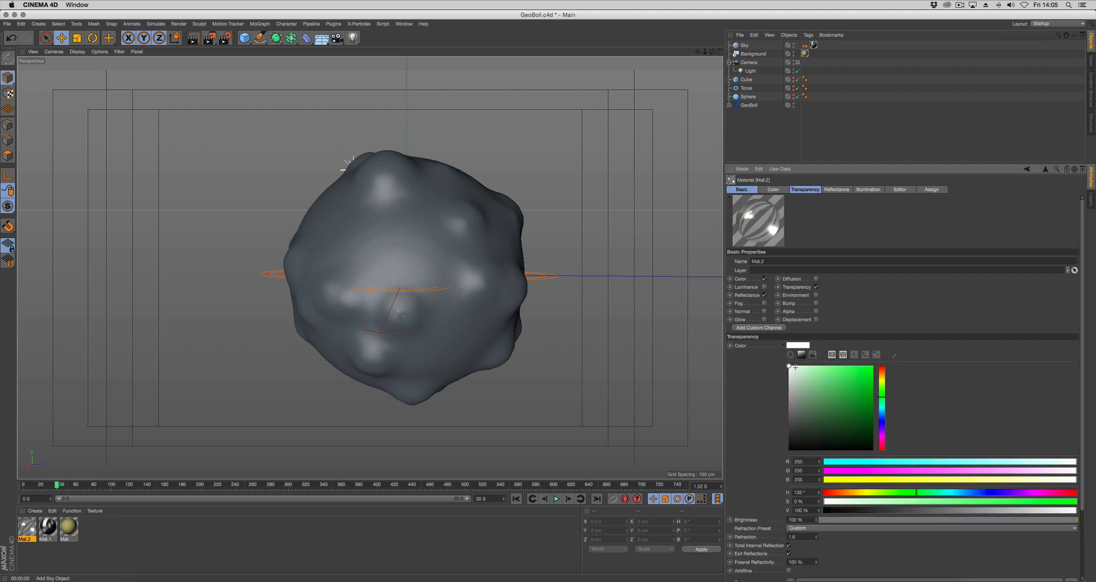
{"action": "left_click_drag", "start_coordinate": [788, 366], "coordinate": [791, 366]}
{"action": "scroll", "coordinate": [775, 376], "scroll_direction": "down", "scroll_amount": 3}
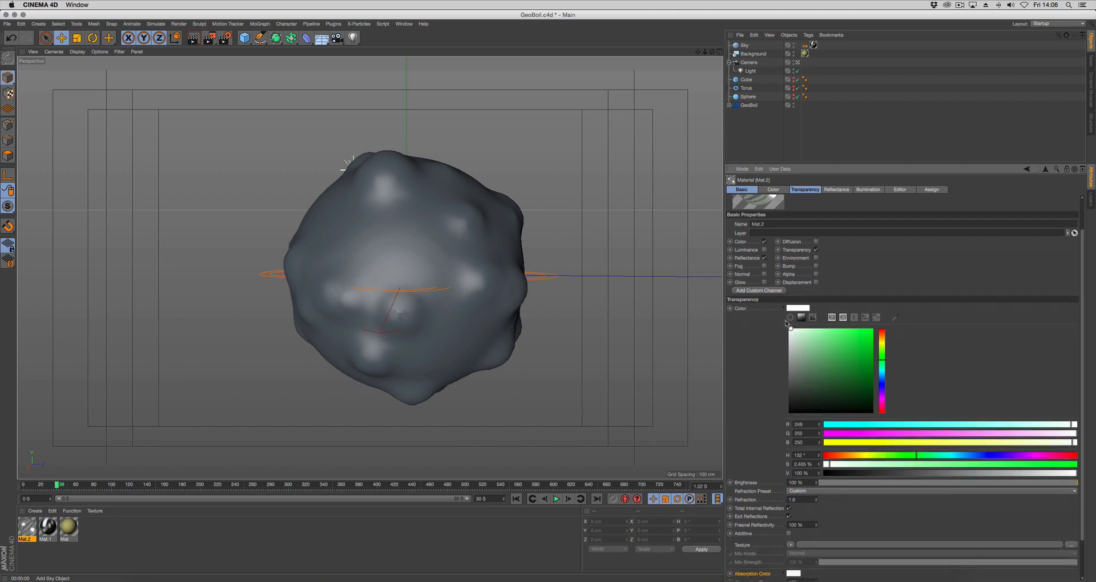
{"action": "left_click", "coordinate": [783, 308]}
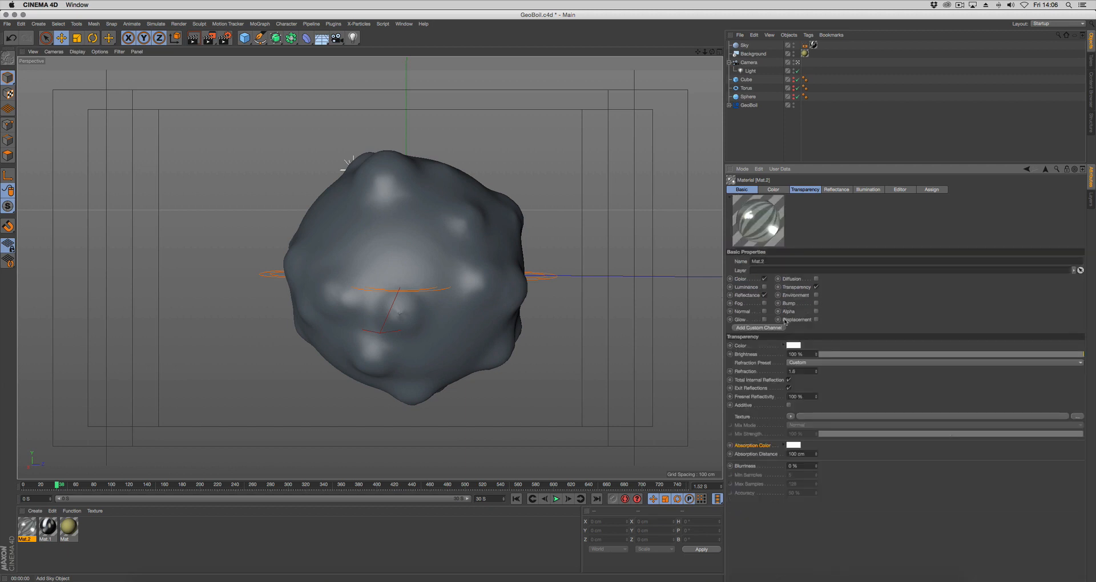
Give the transparency a very pale green Absorption Color and set the Absorption Distance to 30 cm
{"action": "left_click", "coordinate": [783, 445]}
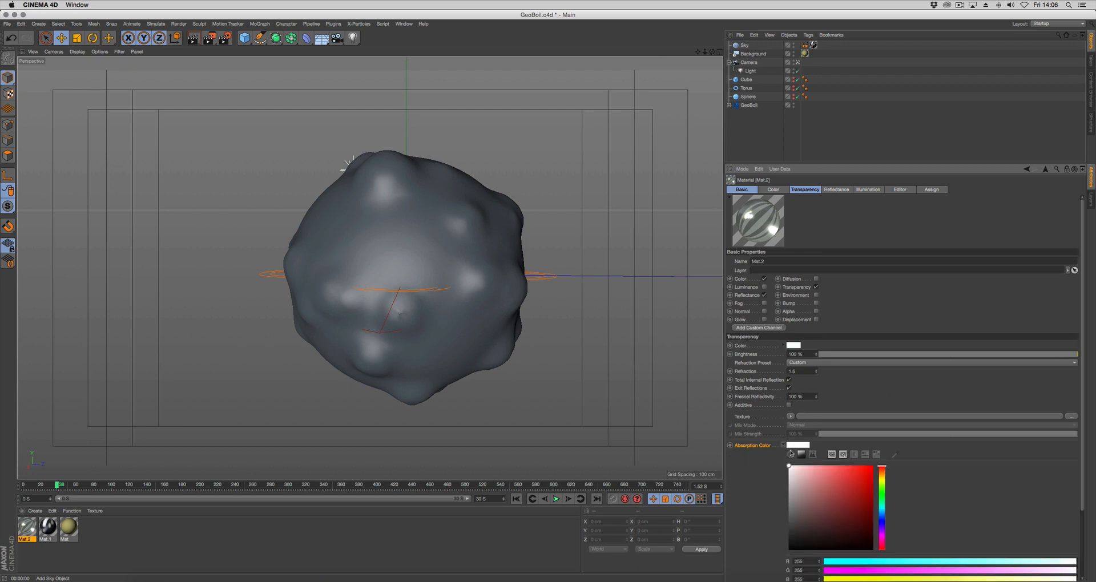
{"action": "left_click", "coordinate": [882, 496]}
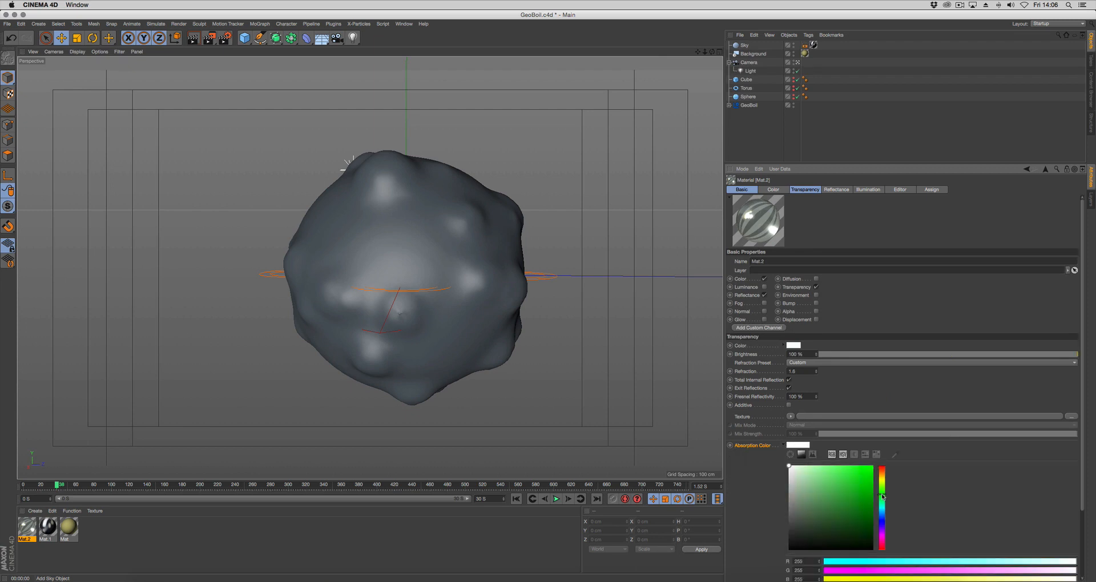
{"action": "left_click", "coordinate": [790, 468]}
{"action": "scroll", "coordinate": [779, 479], "scroll_direction": "down", "scroll_amount": 1}
{"action": "left_click", "coordinate": [783, 434]}
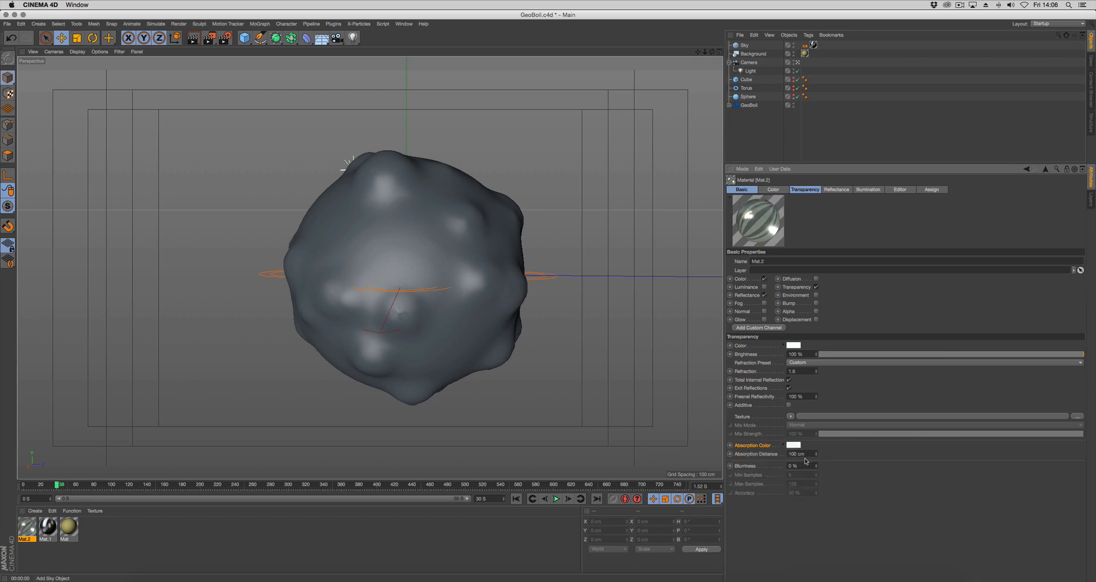
{"action": "left_click_drag", "start_coordinate": [807, 455], "coordinate": [761, 454]}
{"action": "type", "text": "30"}
{"action": "key", "text": "Return"}
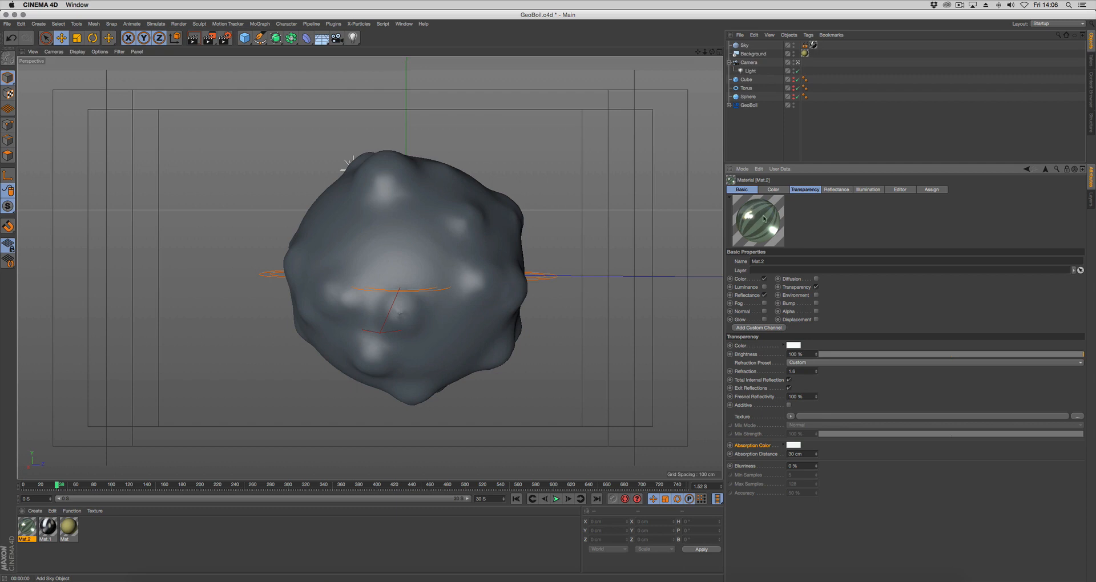
Load a Fresnel shader as the transparency texture and render the viewport to preview the material
{"action": "left_click", "coordinate": [791, 417]}
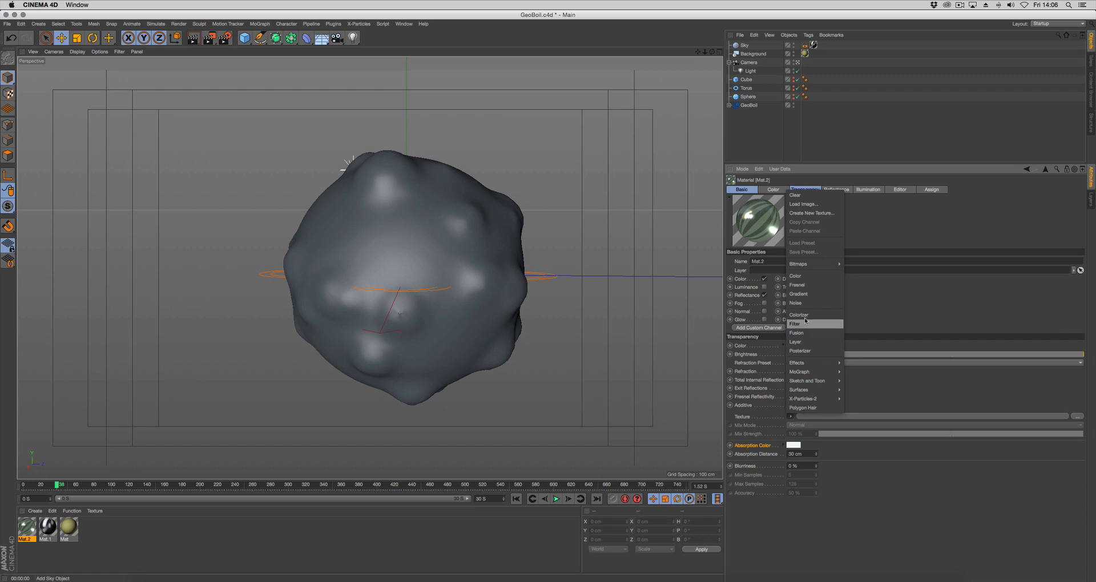
{"action": "left_click", "coordinate": [797, 285]}
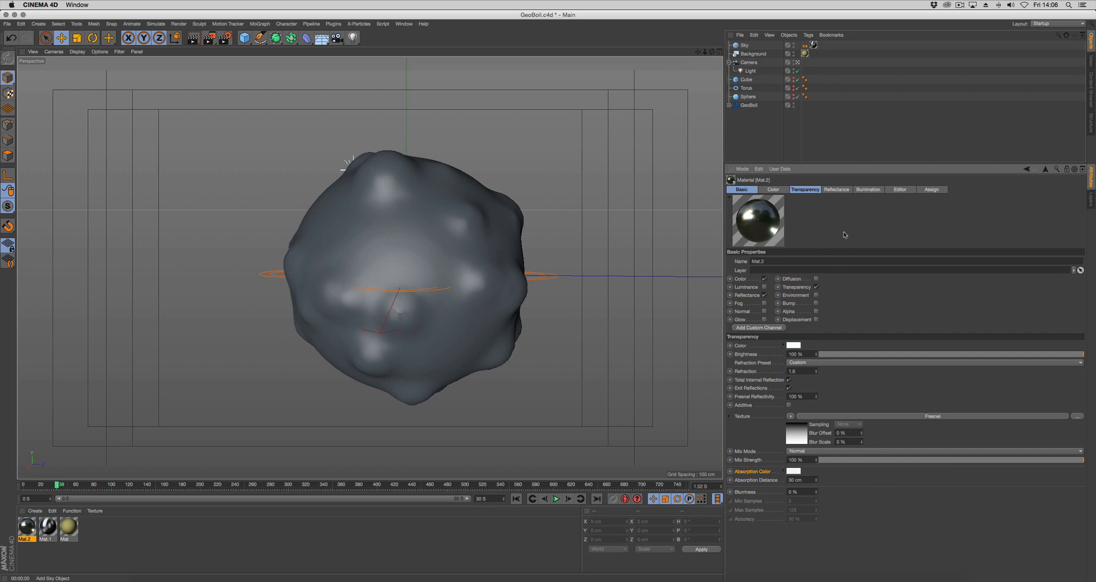
{"action": "left_click", "coordinate": [777, 190]}
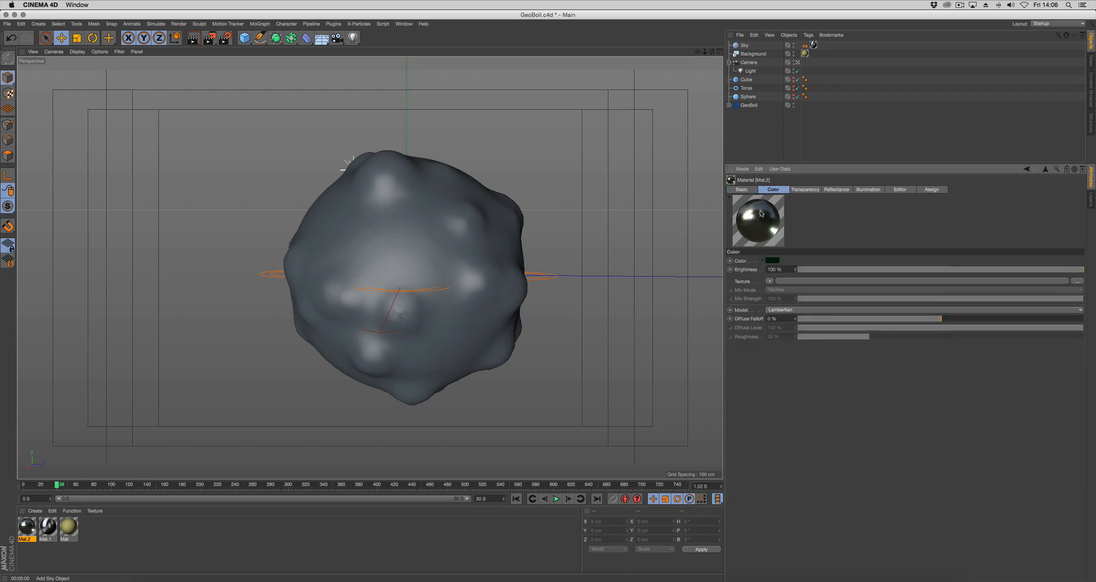
{"action": "left_click", "coordinate": [198, 40]}
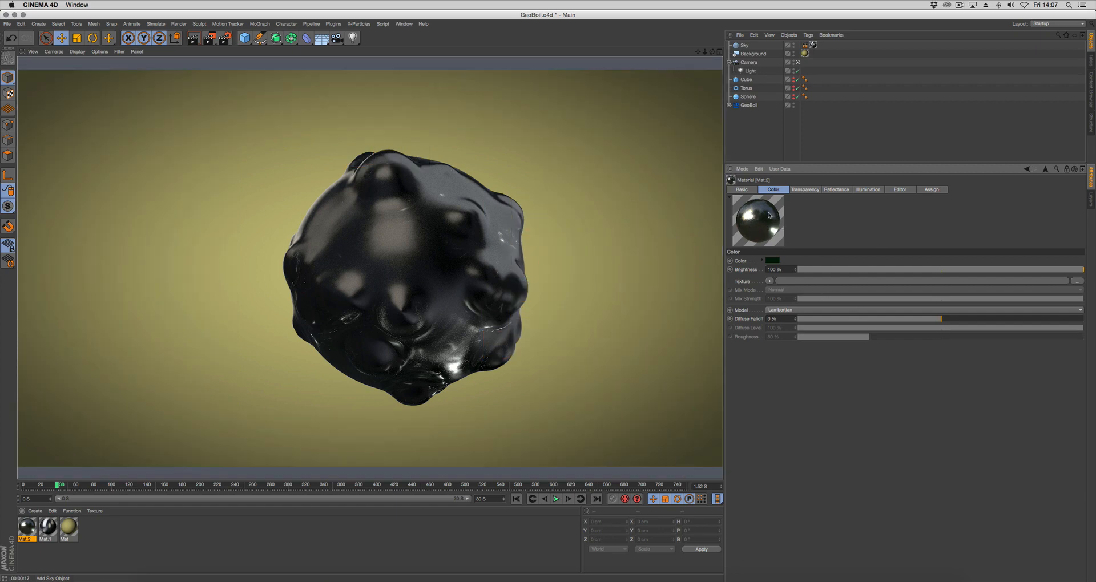
Enable the material's Bump channel and load a Noise shader as its texture
{"action": "left_click", "coordinate": [836, 189]}
{"action": "left_click_drag", "start_coordinate": [849, 302], "coordinate": [870, 291]}
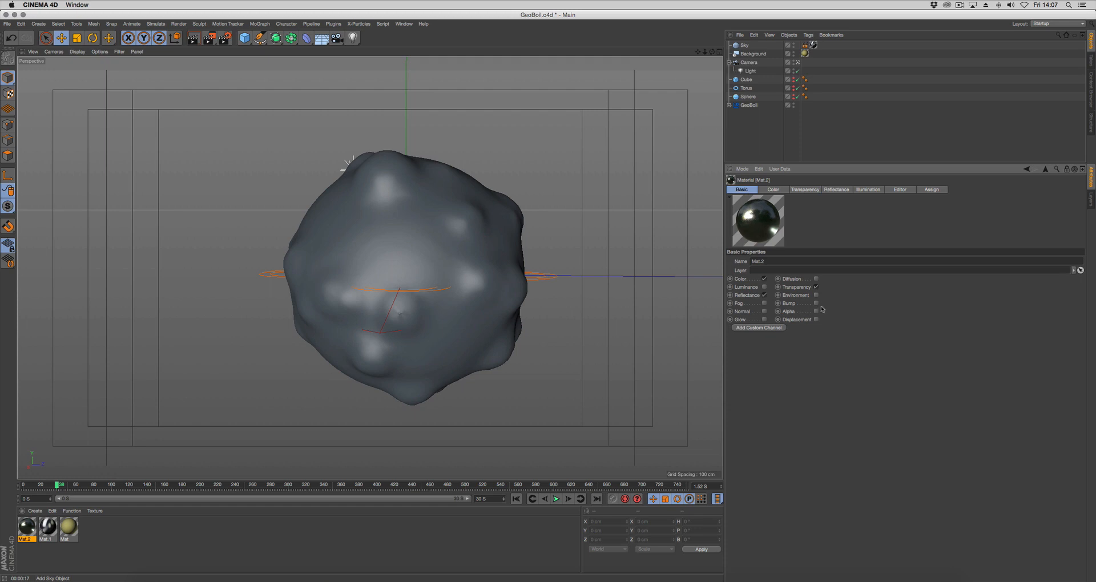
{"action": "left_click", "coordinate": [816, 303]}
{"action": "left_click", "coordinate": [870, 189]}
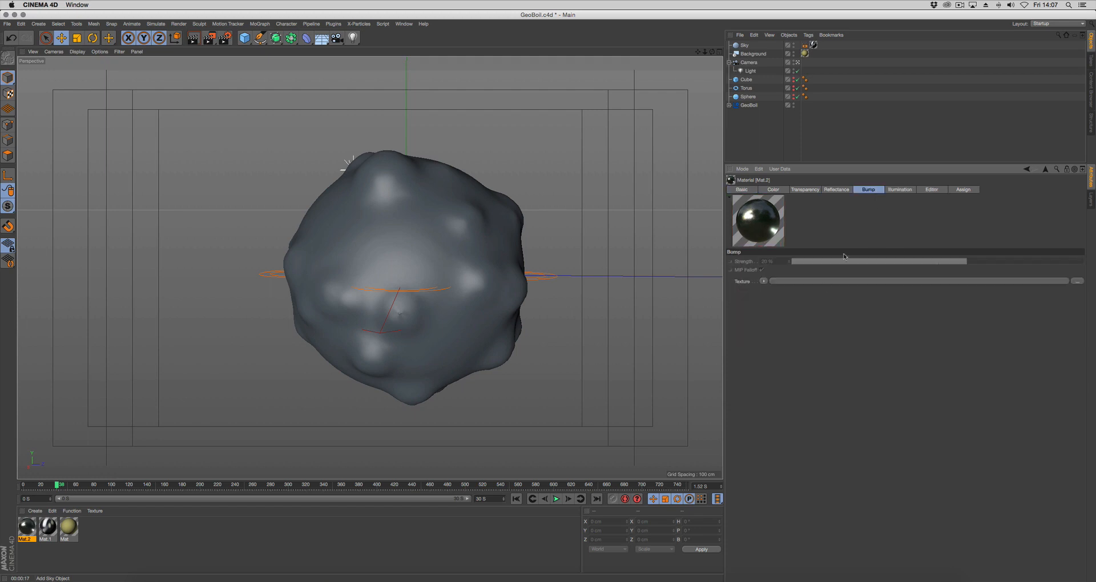
{"action": "left_click", "coordinate": [763, 282]}
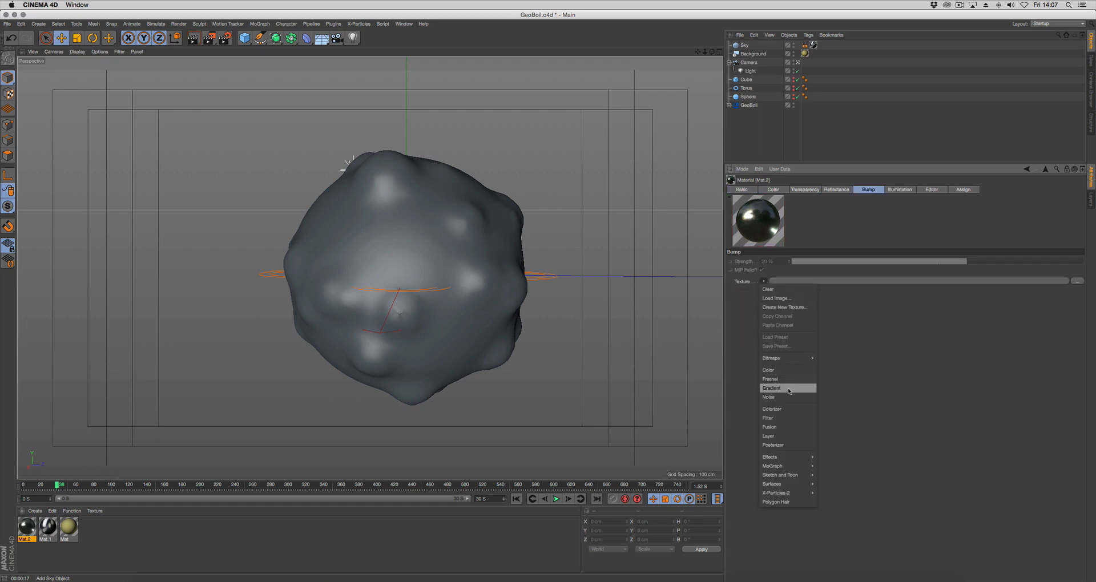
{"action": "left_click", "coordinate": [789, 396]}
Set the bump noise to Stupl with a Global Scale of 2%, and set the bump strength to 5%
{"action": "left_click", "coordinate": [782, 296]}
{"action": "left_click", "coordinate": [806, 287]}
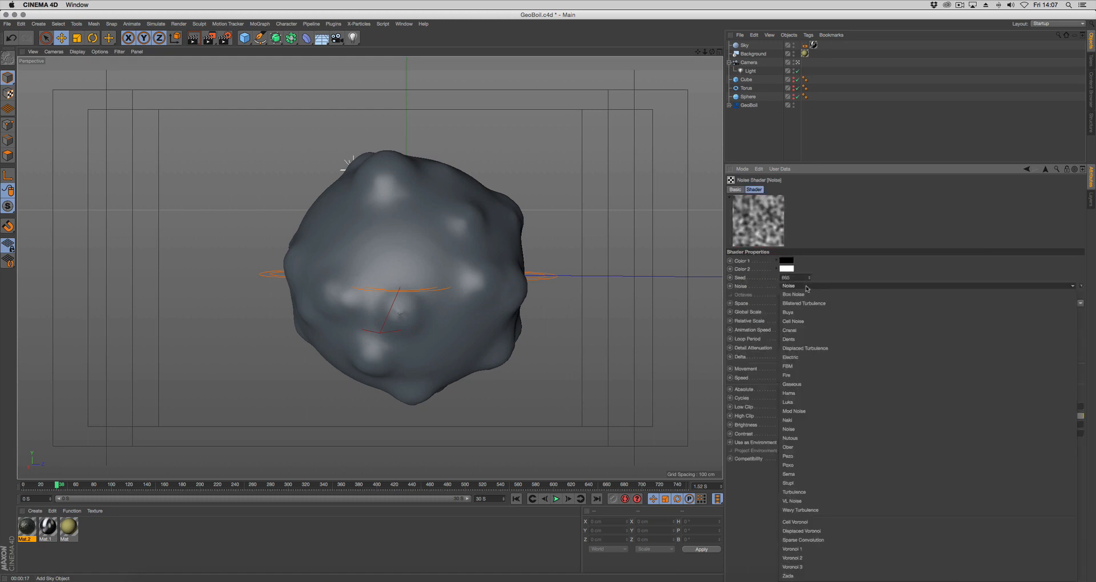
{"action": "left_click", "coordinate": [790, 483]}
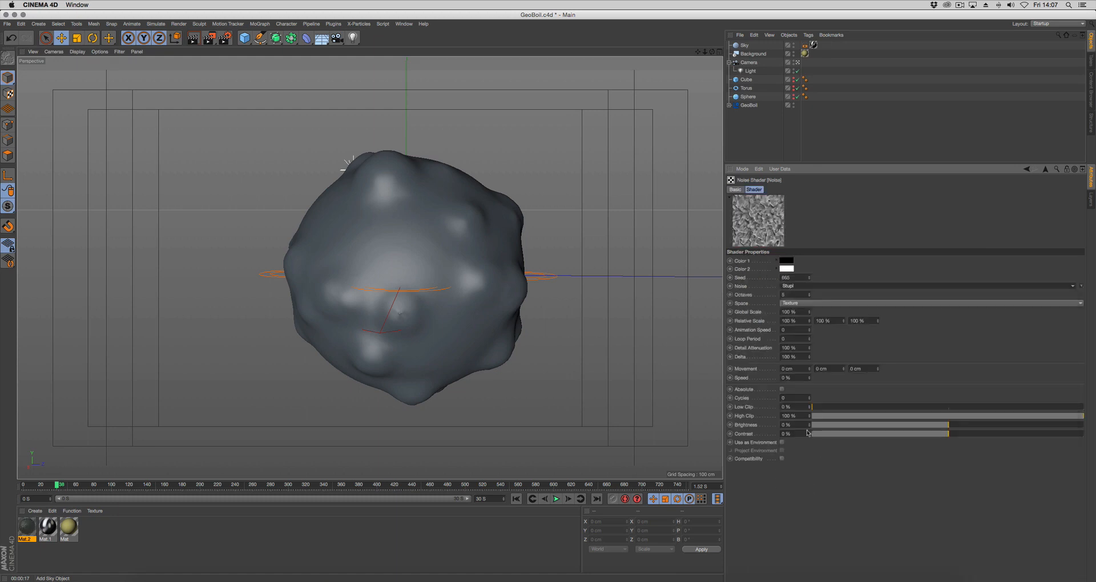
{"action": "double_click", "coordinate": [790, 312]}
{"action": "type", "text": "20"}
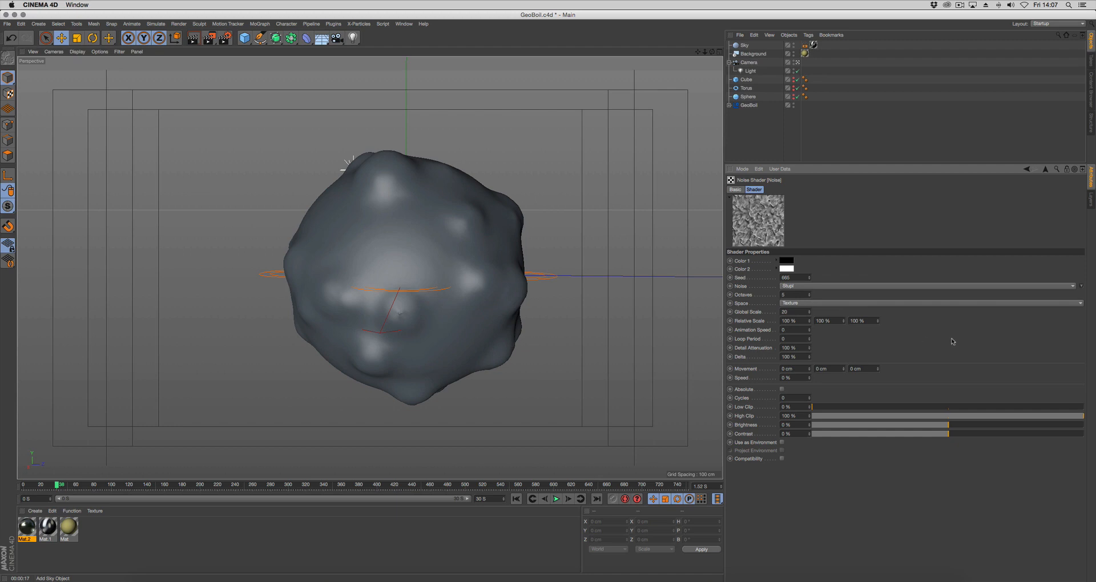
{"action": "key", "text": "Return"}
{"action": "left_click", "coordinate": [1045, 170]}
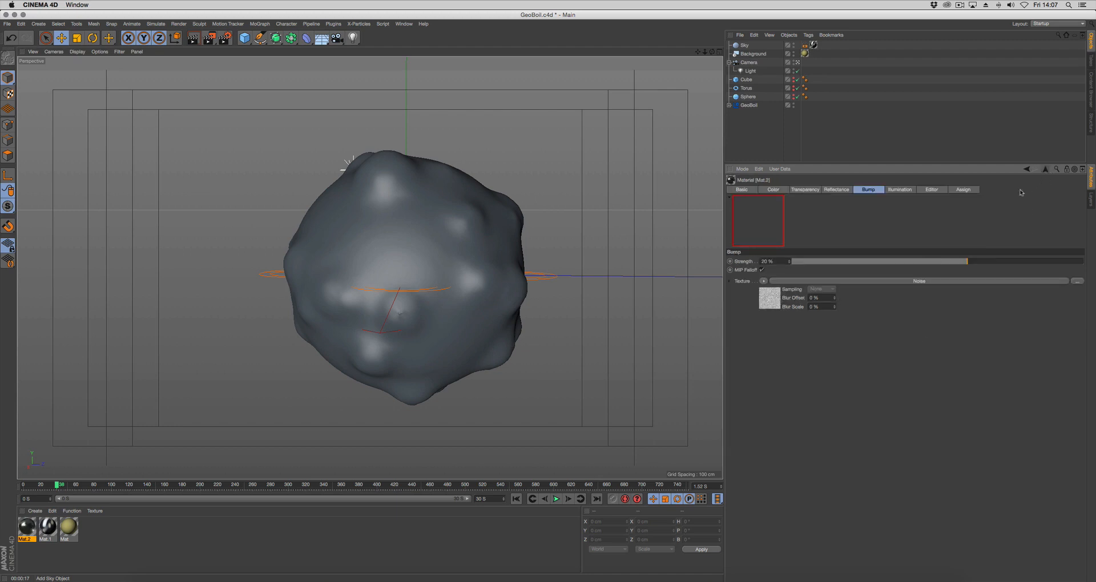
{"action": "left_click", "coordinate": [944, 262]}
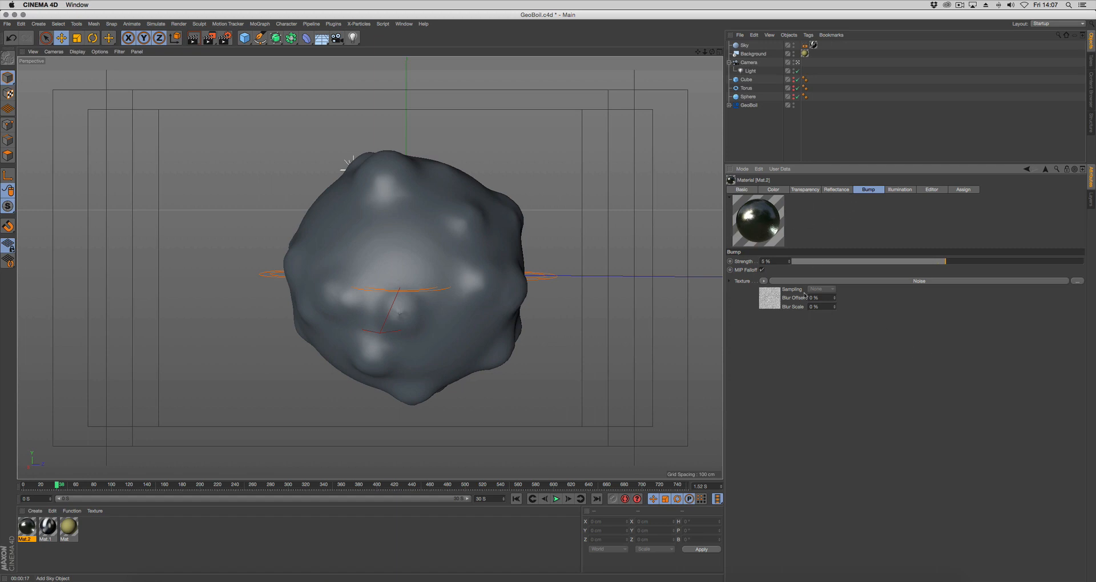
Set GeoBoil's Render Polygon Size to 1 cm and render the viewport to preview the finer mesh
{"action": "left_click", "coordinate": [749, 105]}
{"action": "double_click", "coordinate": [796, 291]}
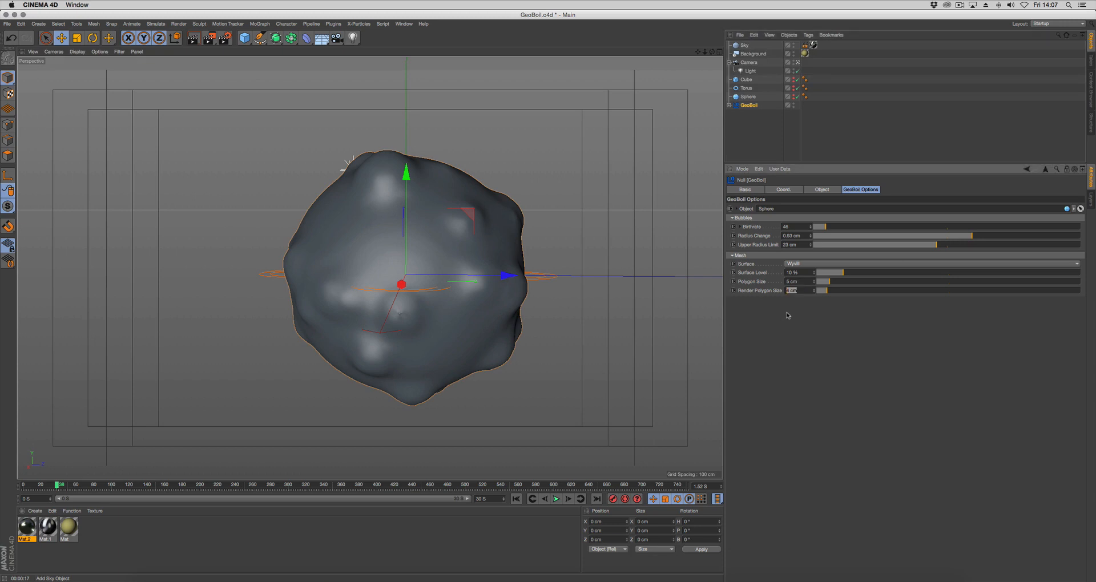
{"action": "type", "text": "1"}
{"action": "key", "text": "Return"}
{"action": "left_click", "coordinate": [736, 137]}
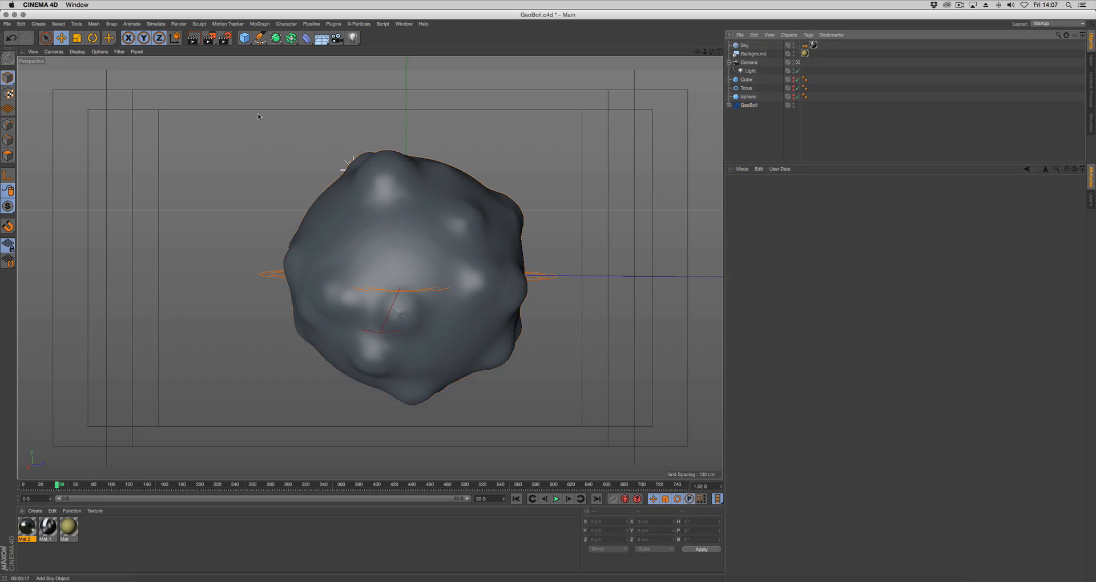
{"action": "left_click", "coordinate": [196, 41]}
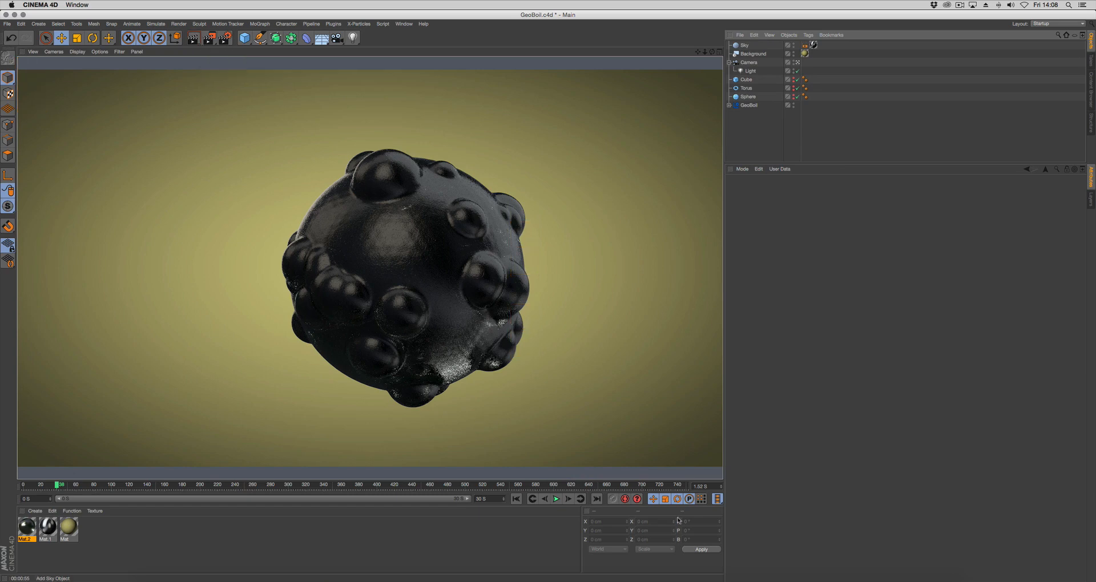
Display the GeoBoil Options of the GeoBoil null for review
{"action": "left_click", "coordinate": [749, 105]}
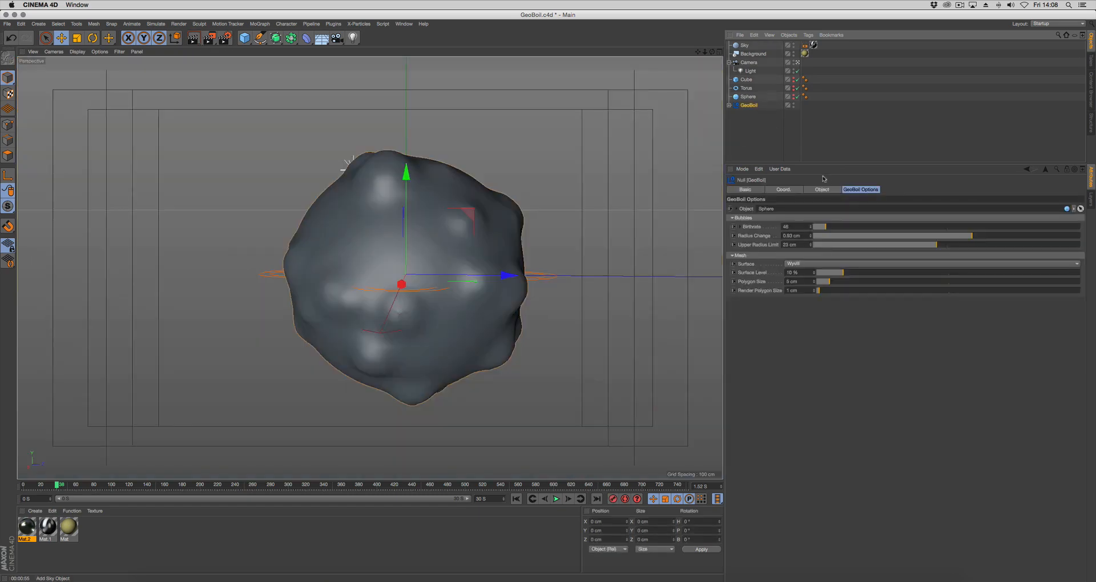
{"action": "left_click", "coordinate": [863, 192]}
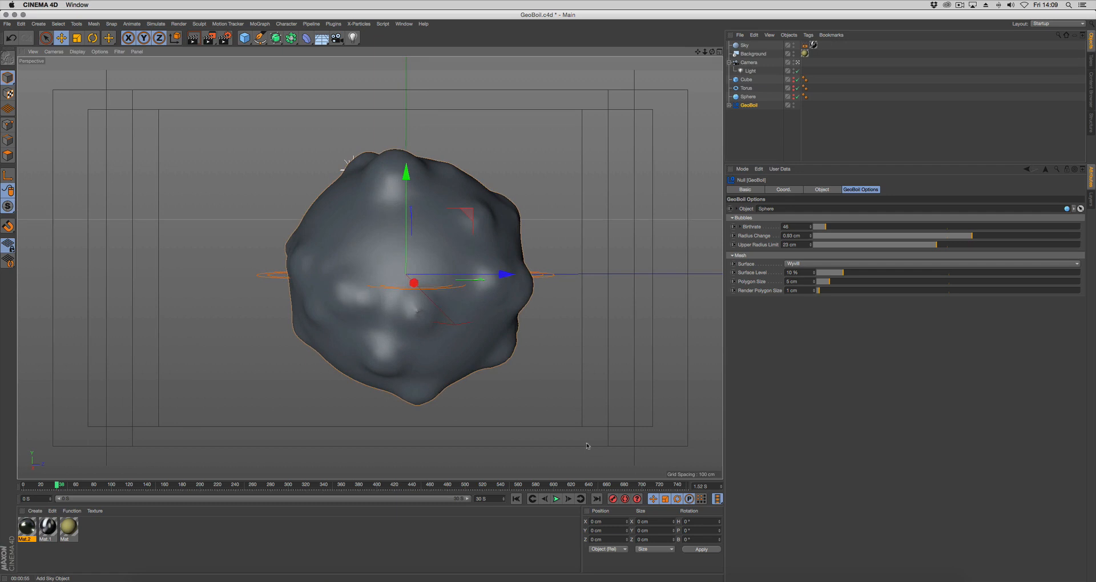
Switch to QuickTime Player and play GEO_BOIL (Converted).mov from near its beginning
{"action": "left_click", "coordinate": [756, 577]}
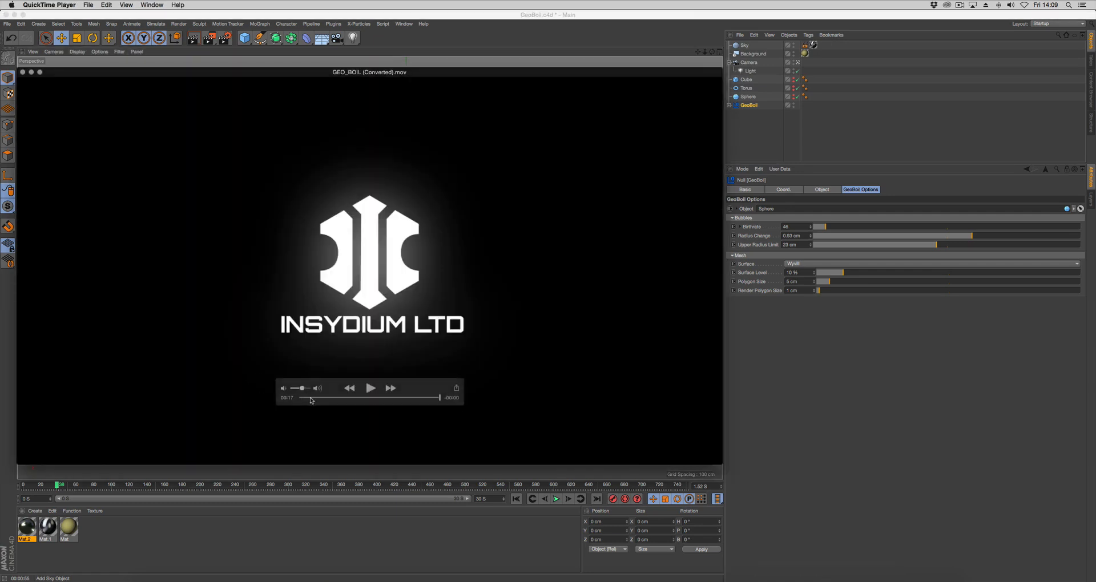
{"action": "left_click", "coordinate": [311, 398]}
{"action": "left_click", "coordinate": [370, 388]}
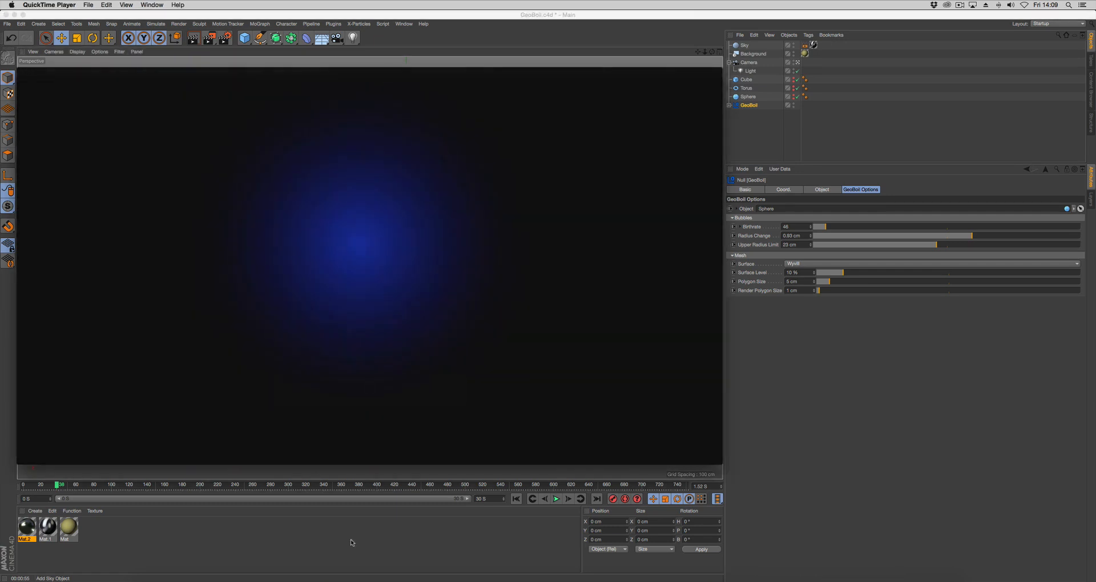